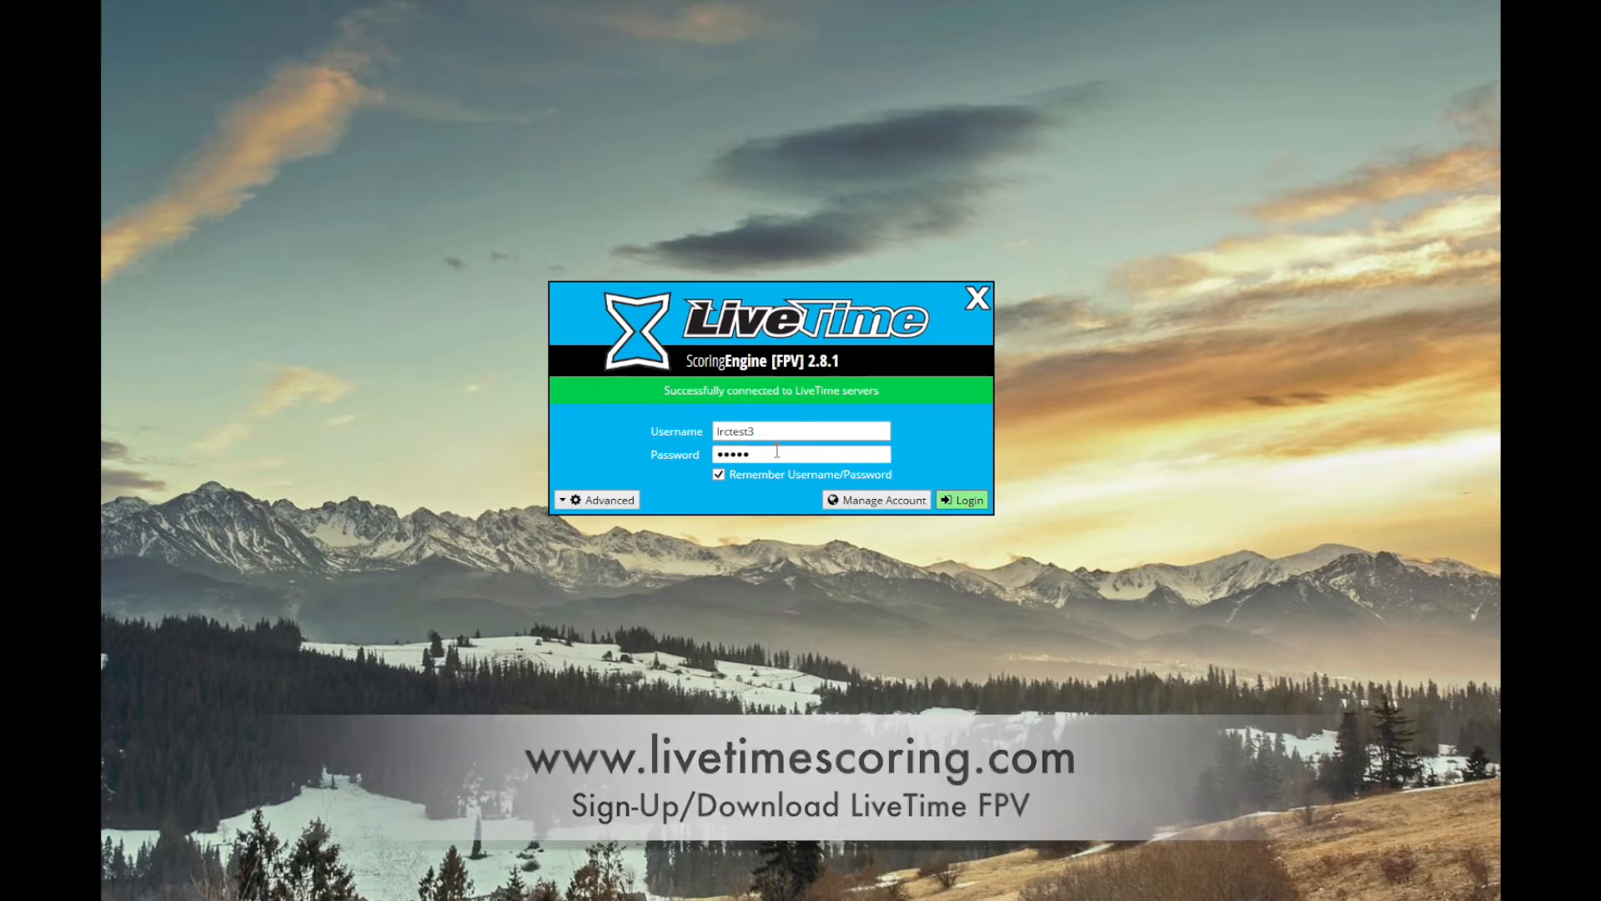
Log in with the remembered account credentials and resize the main window to fit within the desktop
left_click(959, 504)
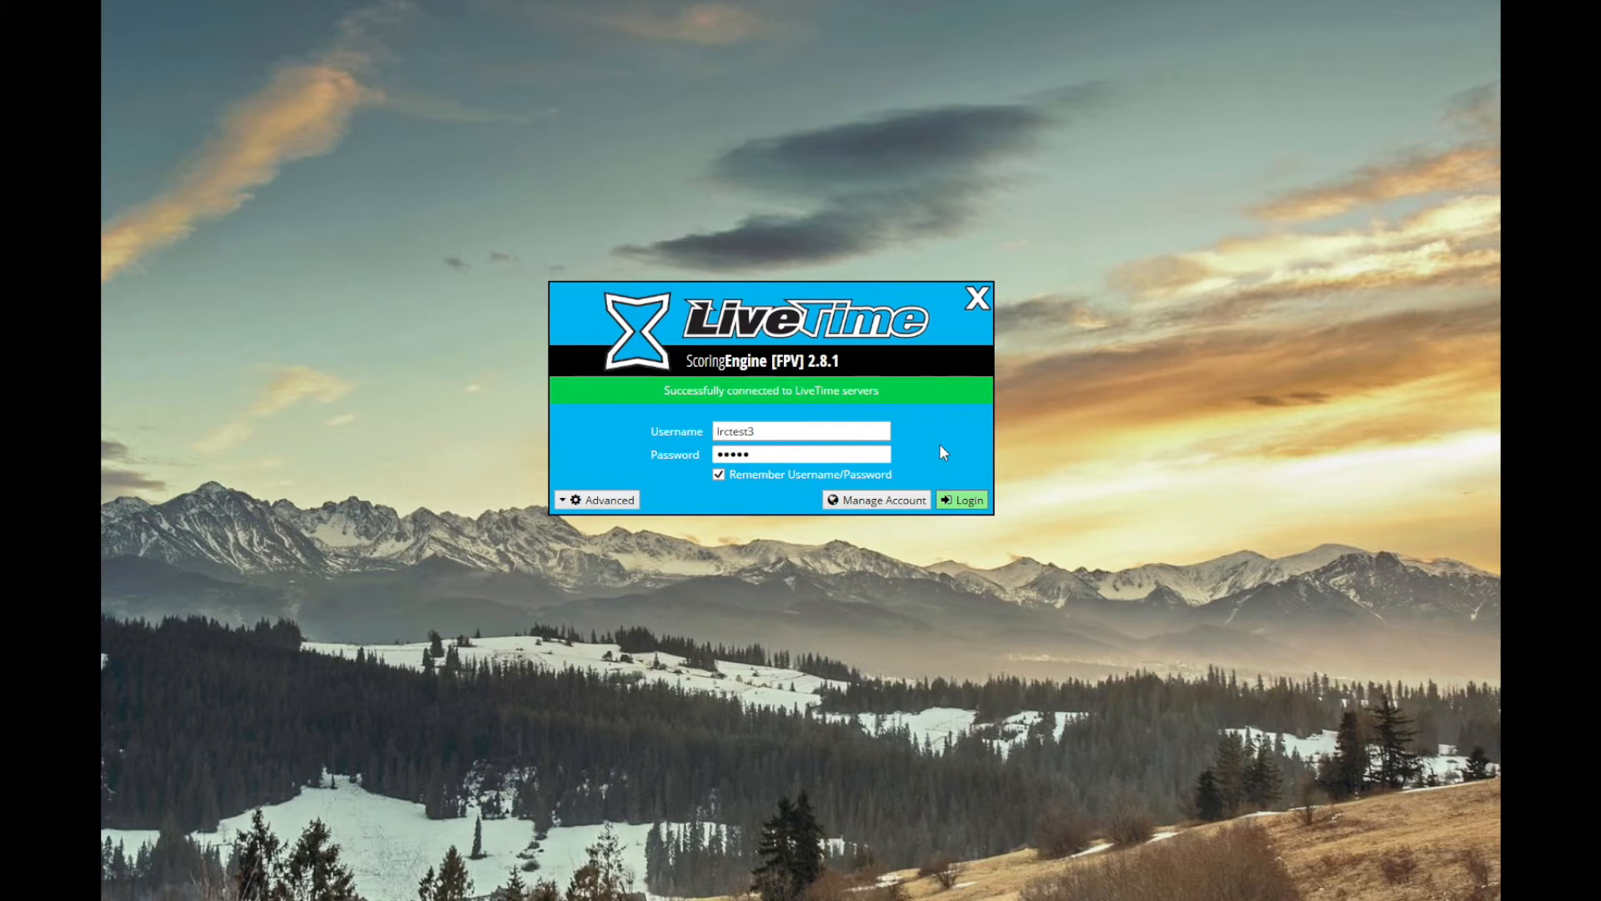
left_click(966, 498)
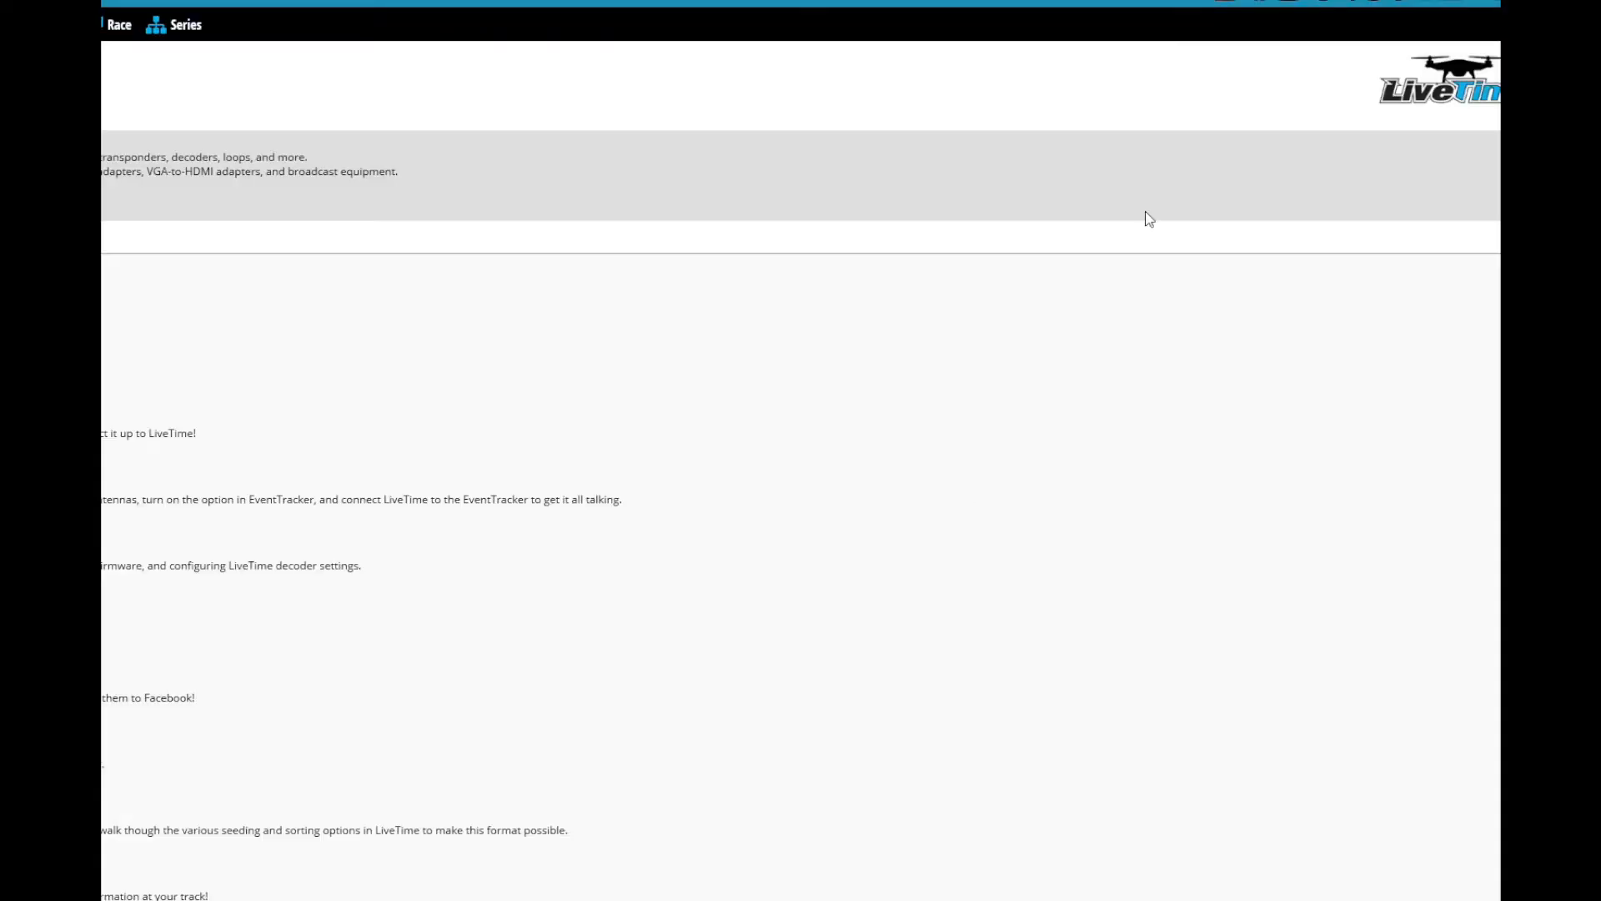
left_click(1476, 2)
left_click_drag(232, 16, 786, 33)
left_click_drag(1213, 661, 1474, 899)
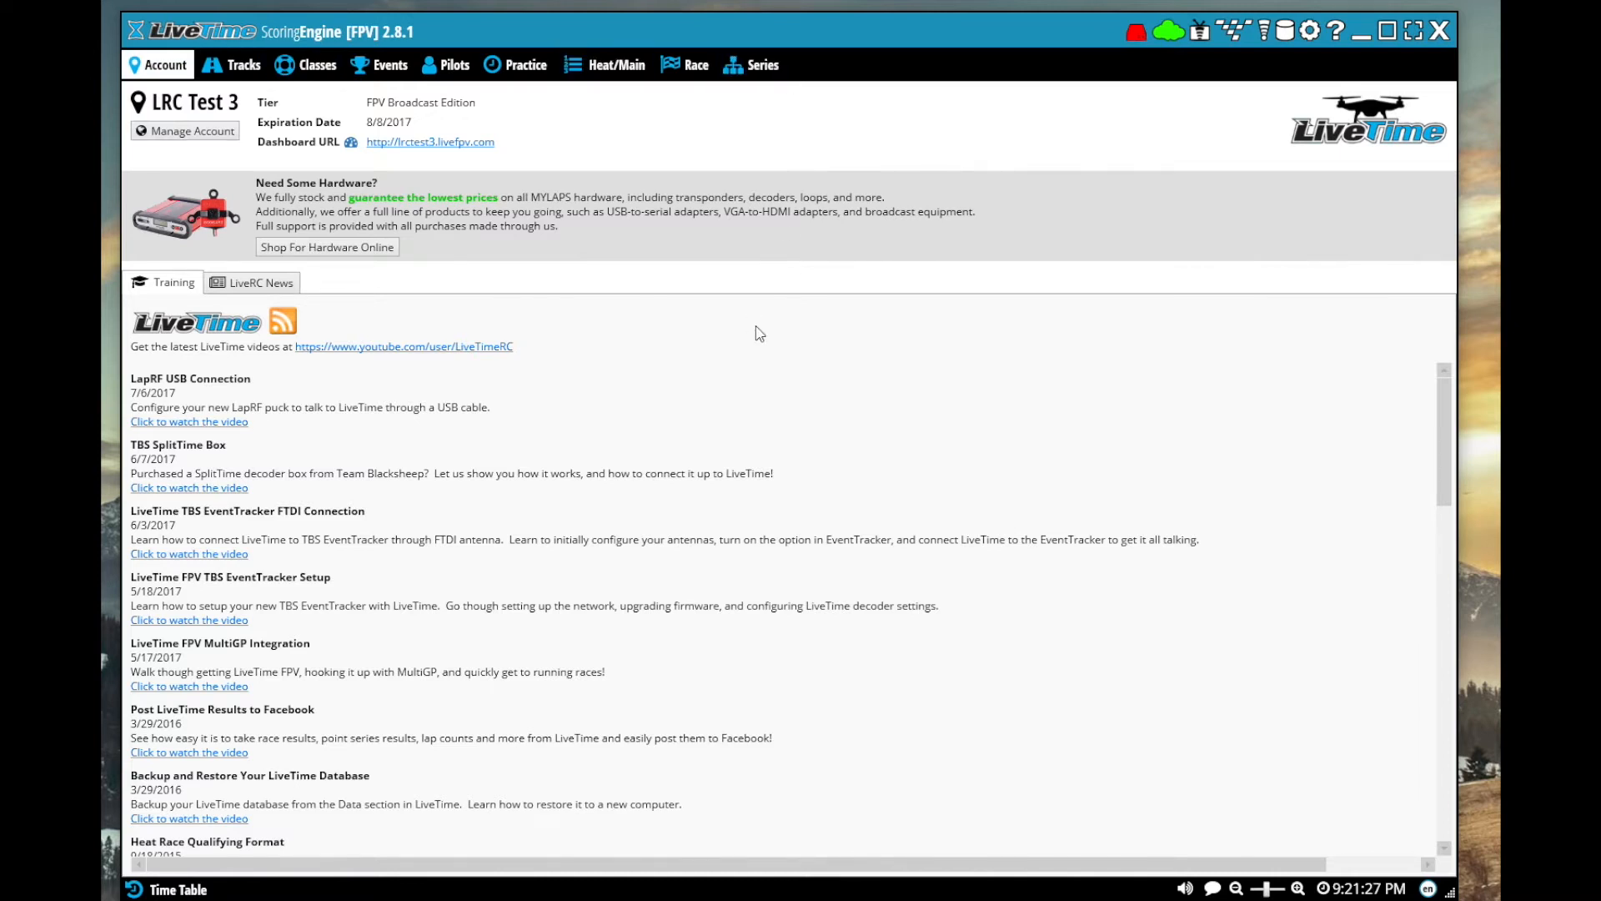
Create a track named after the owner's backyard, with type FPV (outdoor) and length 200 m, and save it
left_click(231, 65)
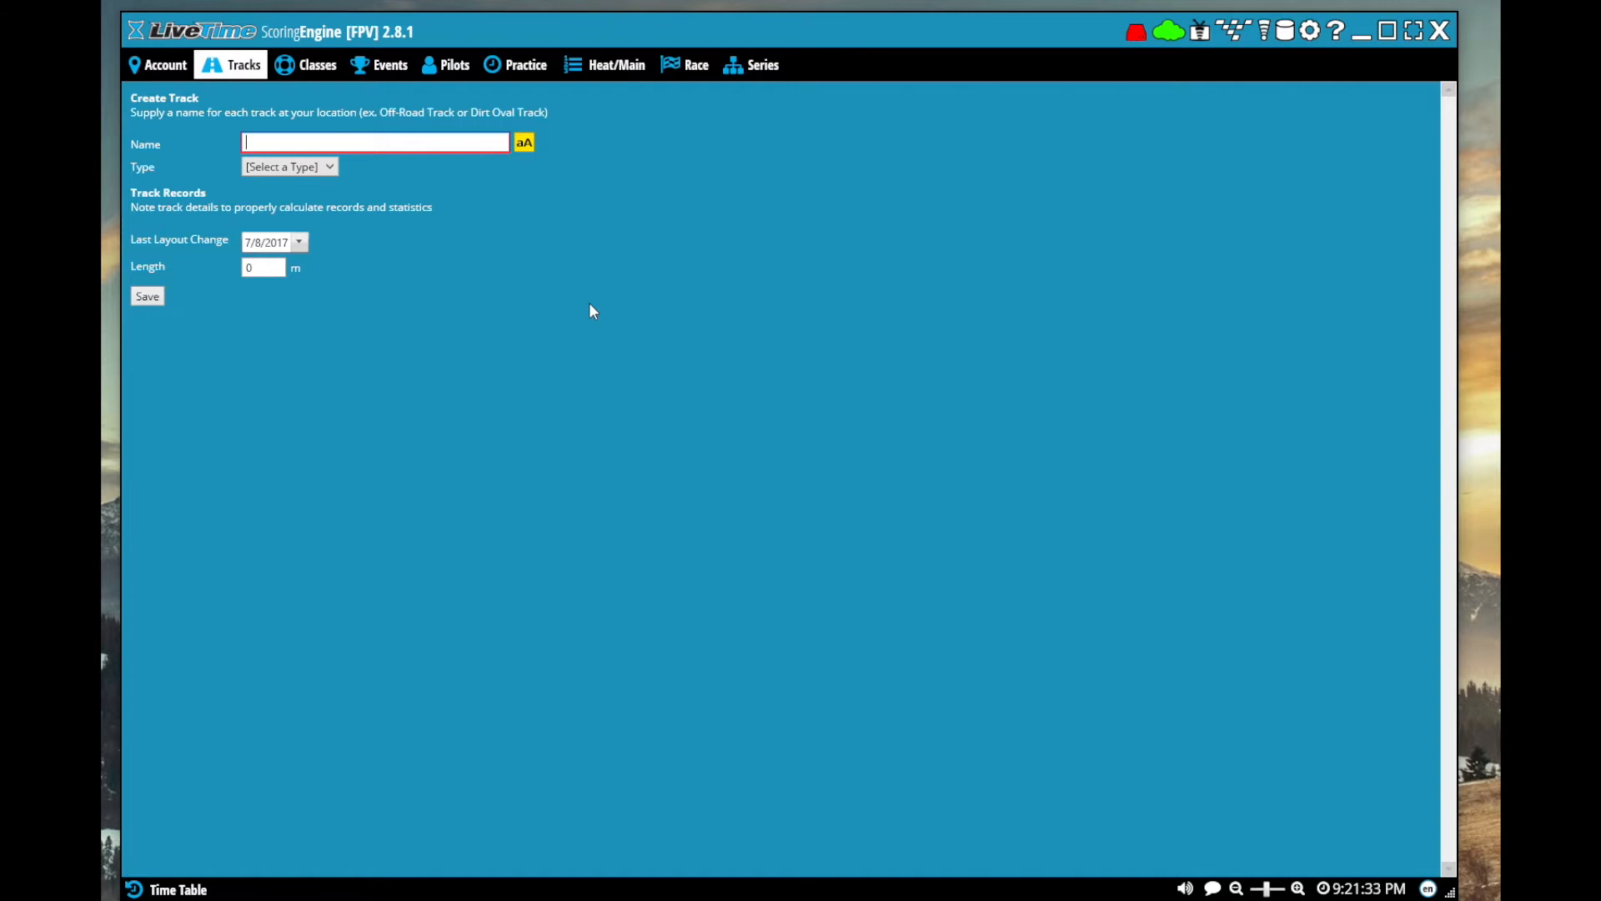
type("Cory's Backyard")
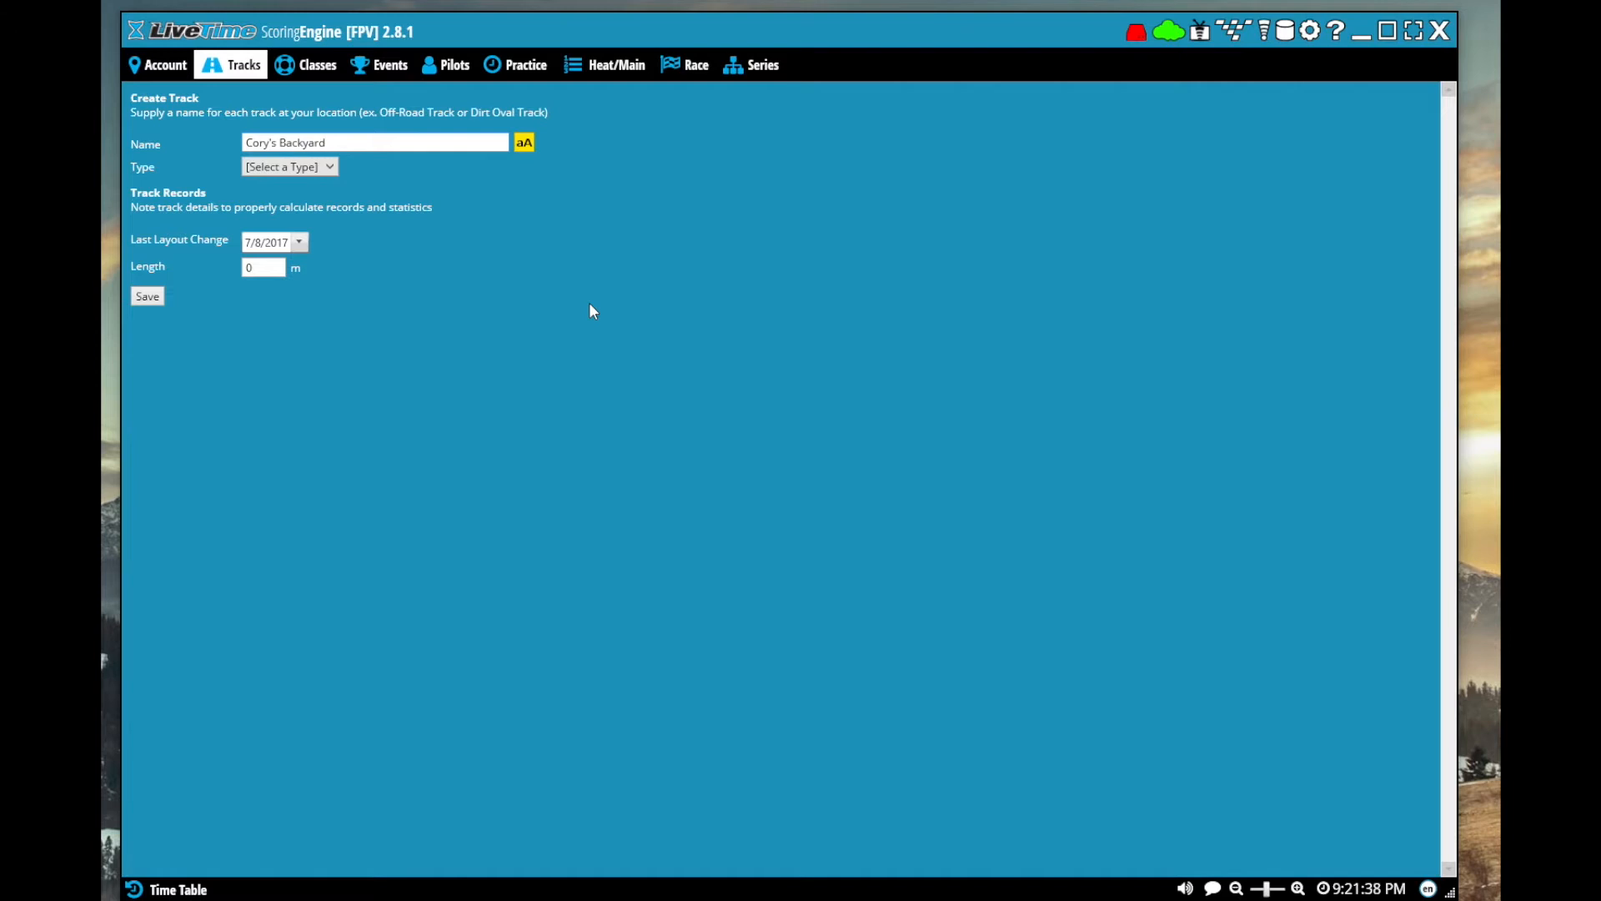
left_click(292, 167)
left_click(298, 221)
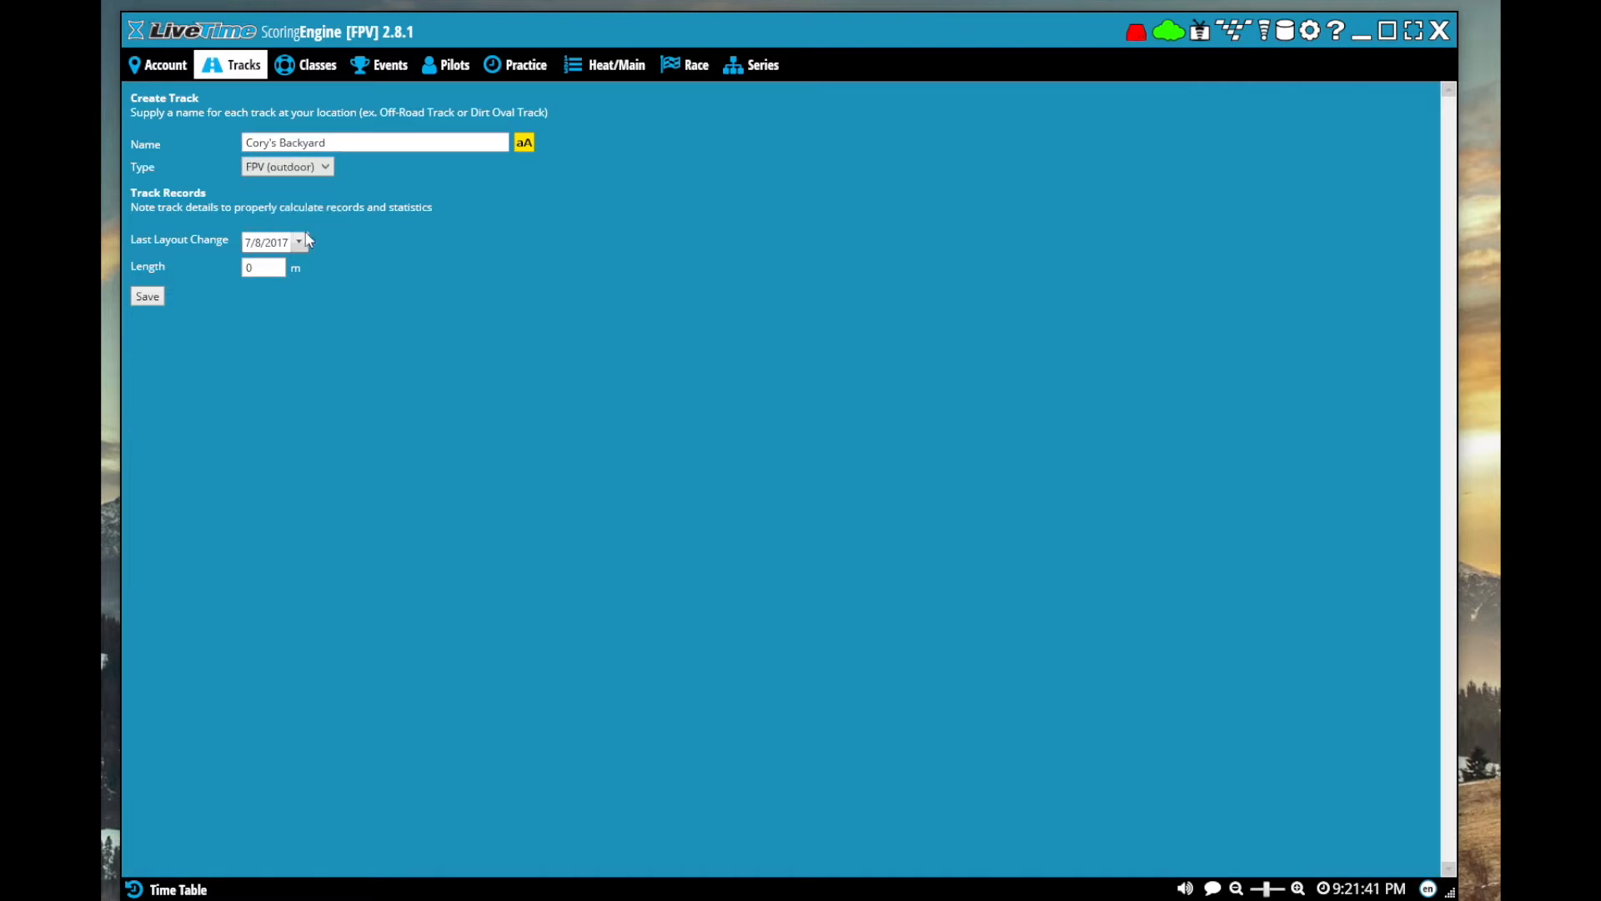
left_click(272, 269)
type("200")
left_click(147, 298)
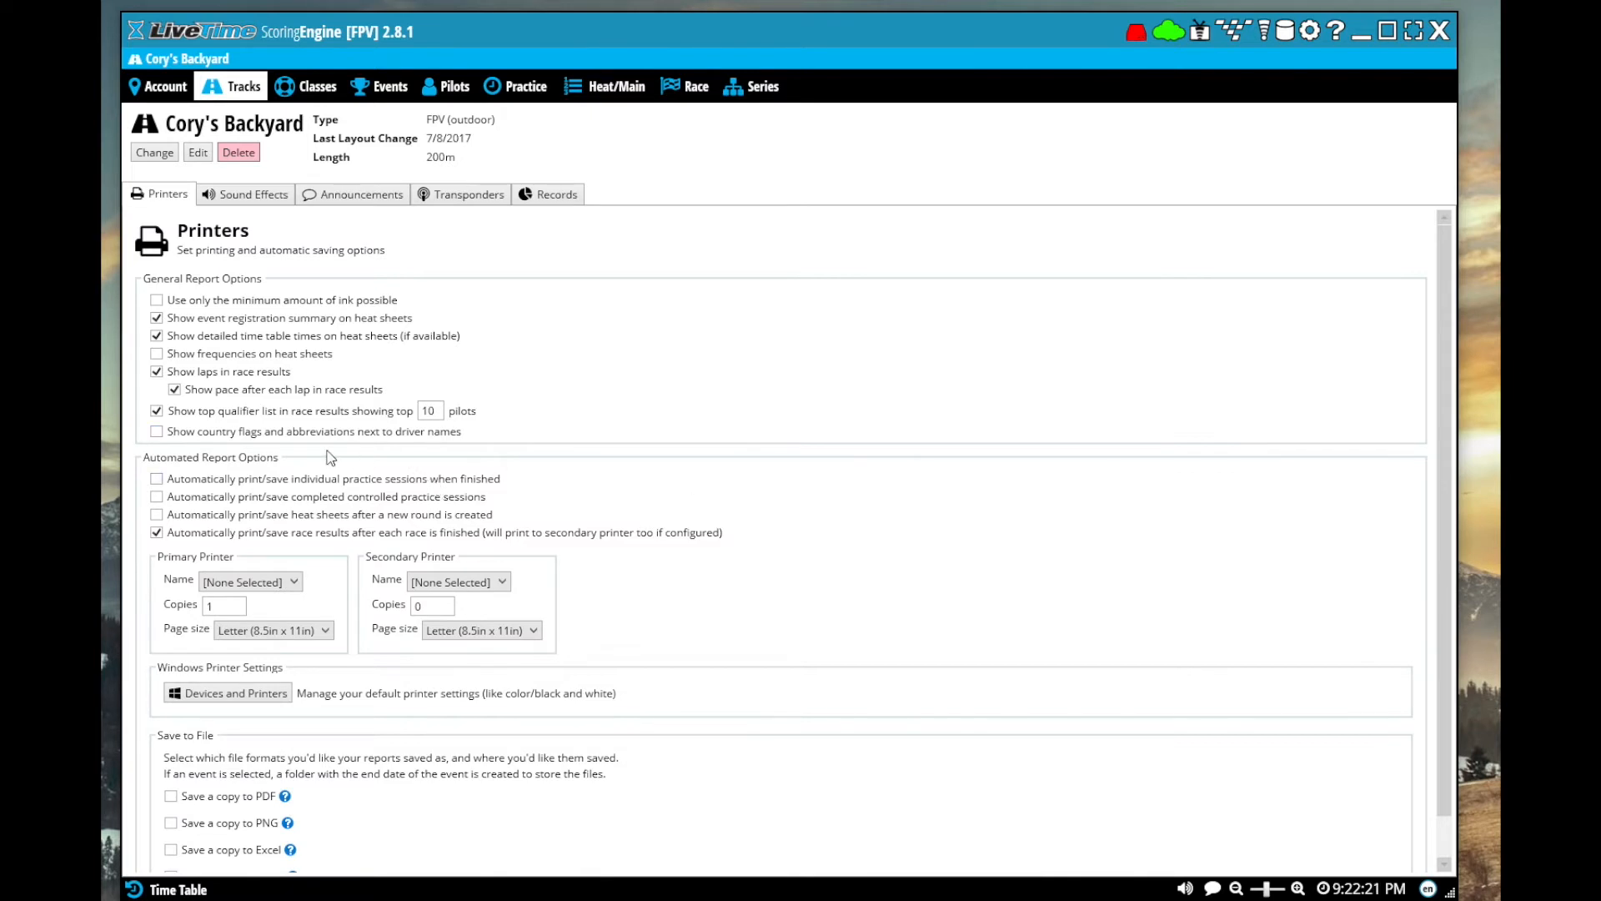
Turn on showing frequencies on heat sheets for the track and check the available primary printers
left_click(157, 353)
left_click(267, 582)
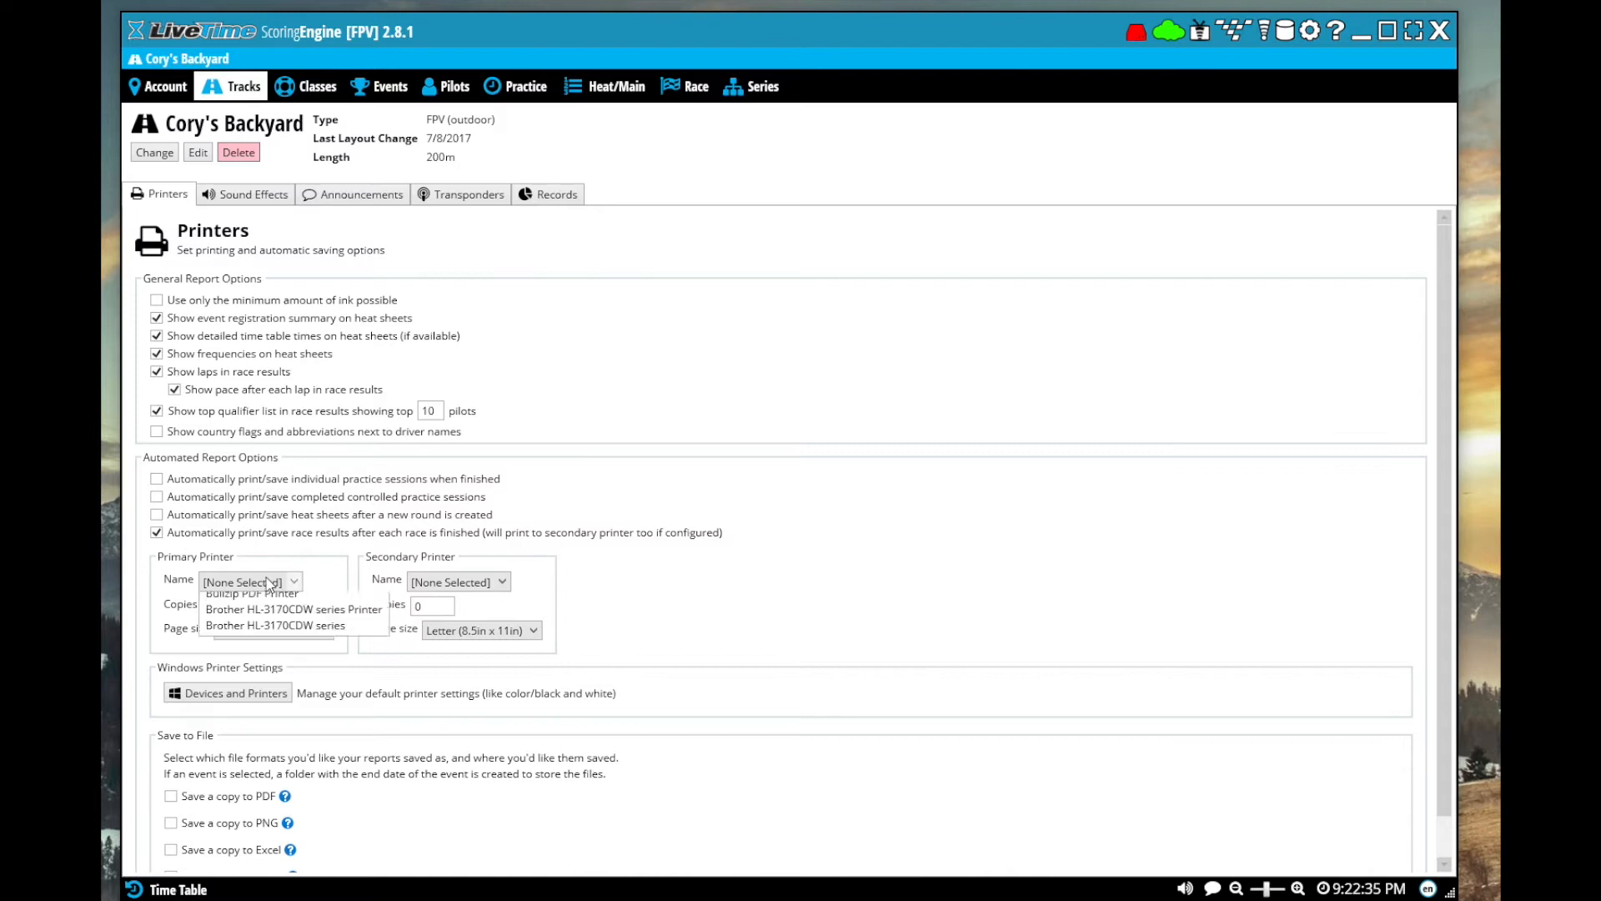
left_click(246, 602)
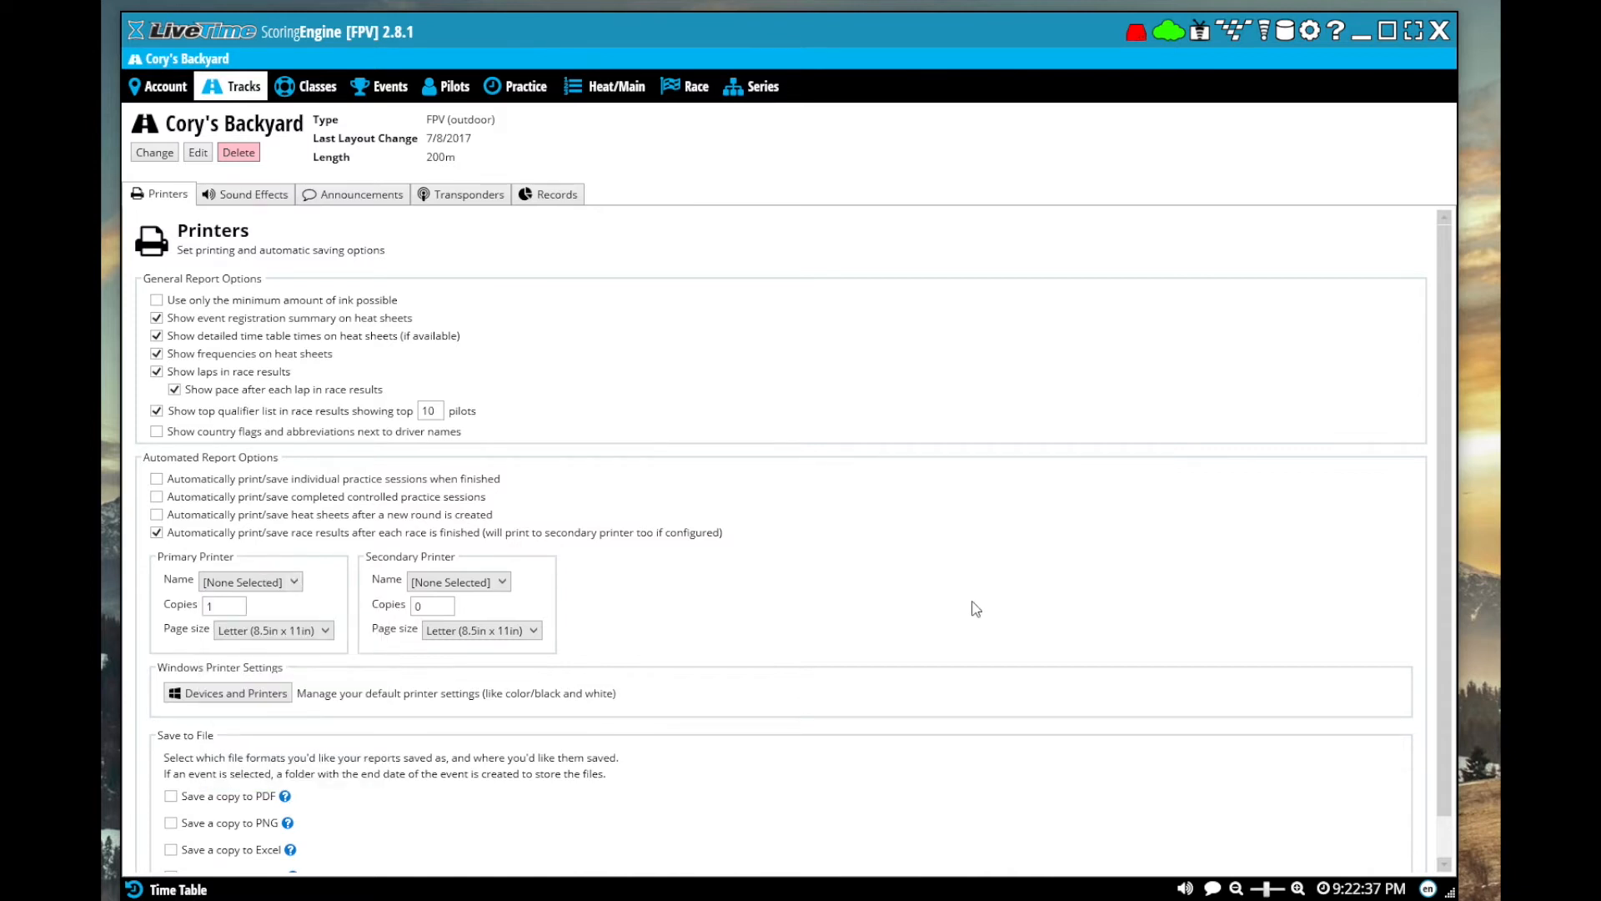
Try the option to save a PDF copy of the track's reports
scroll(704, 739, "down", 1)
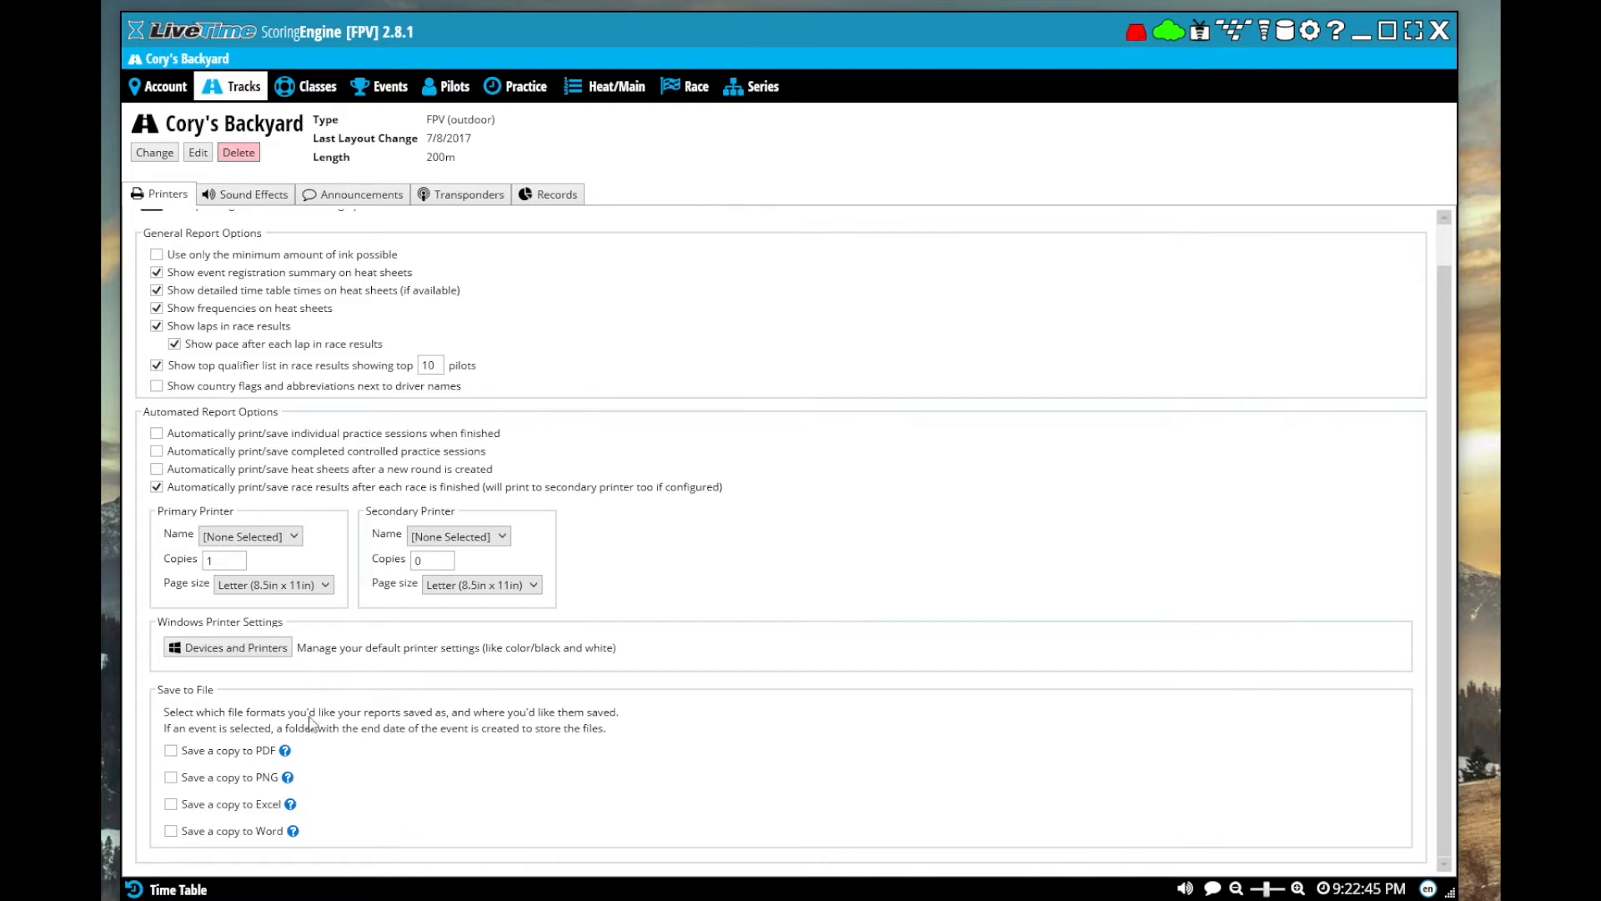
left_click(171, 751)
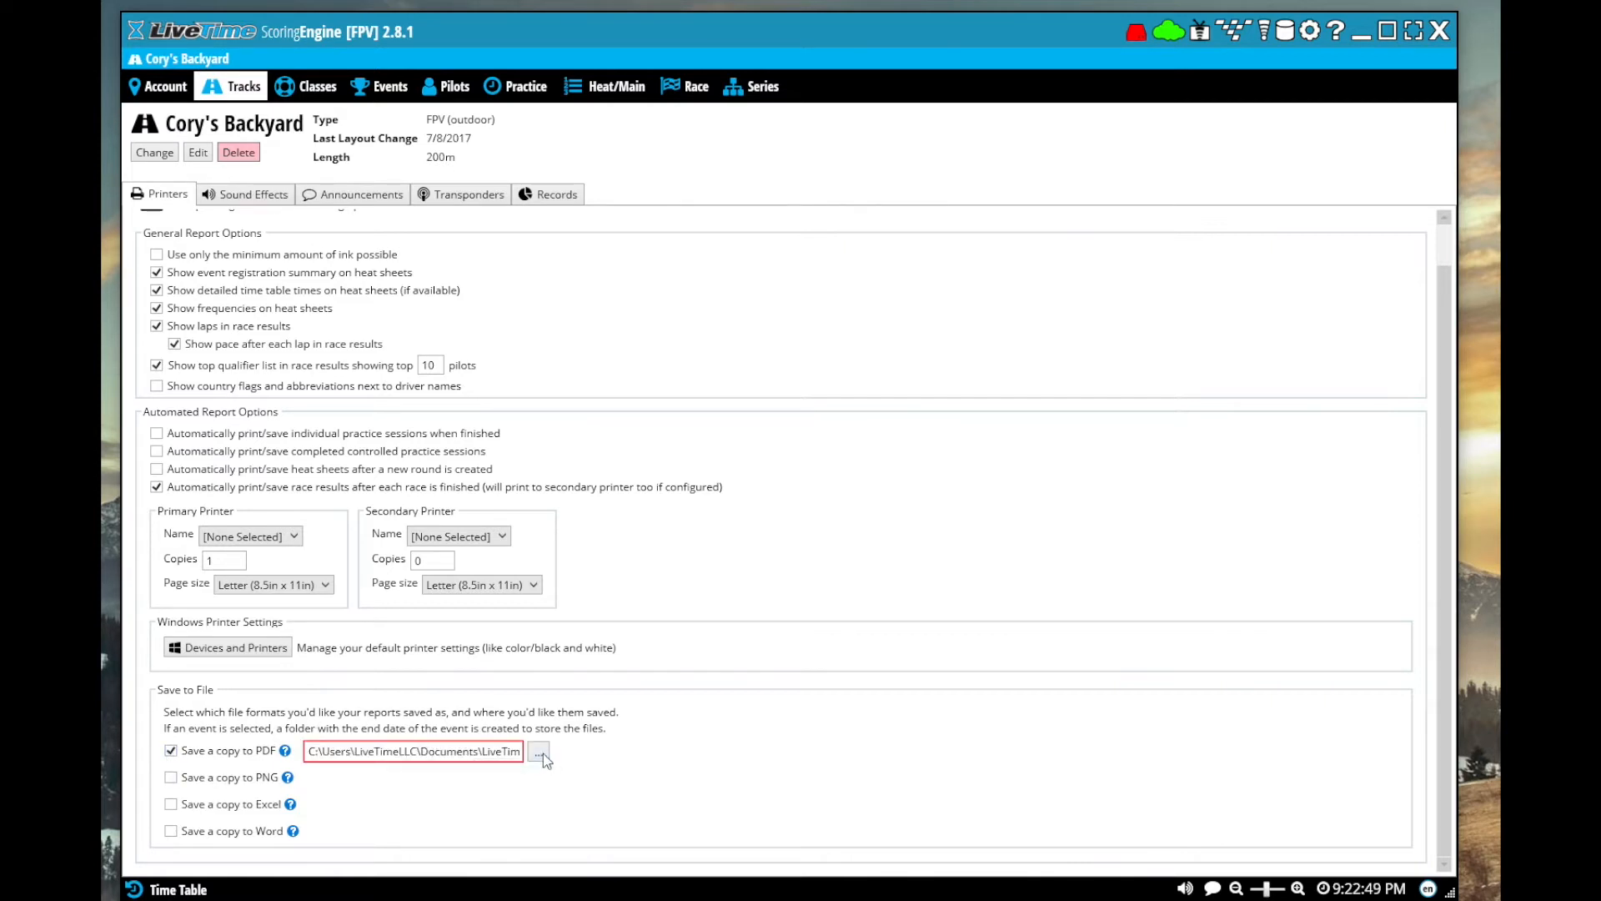
left_click(171, 751)
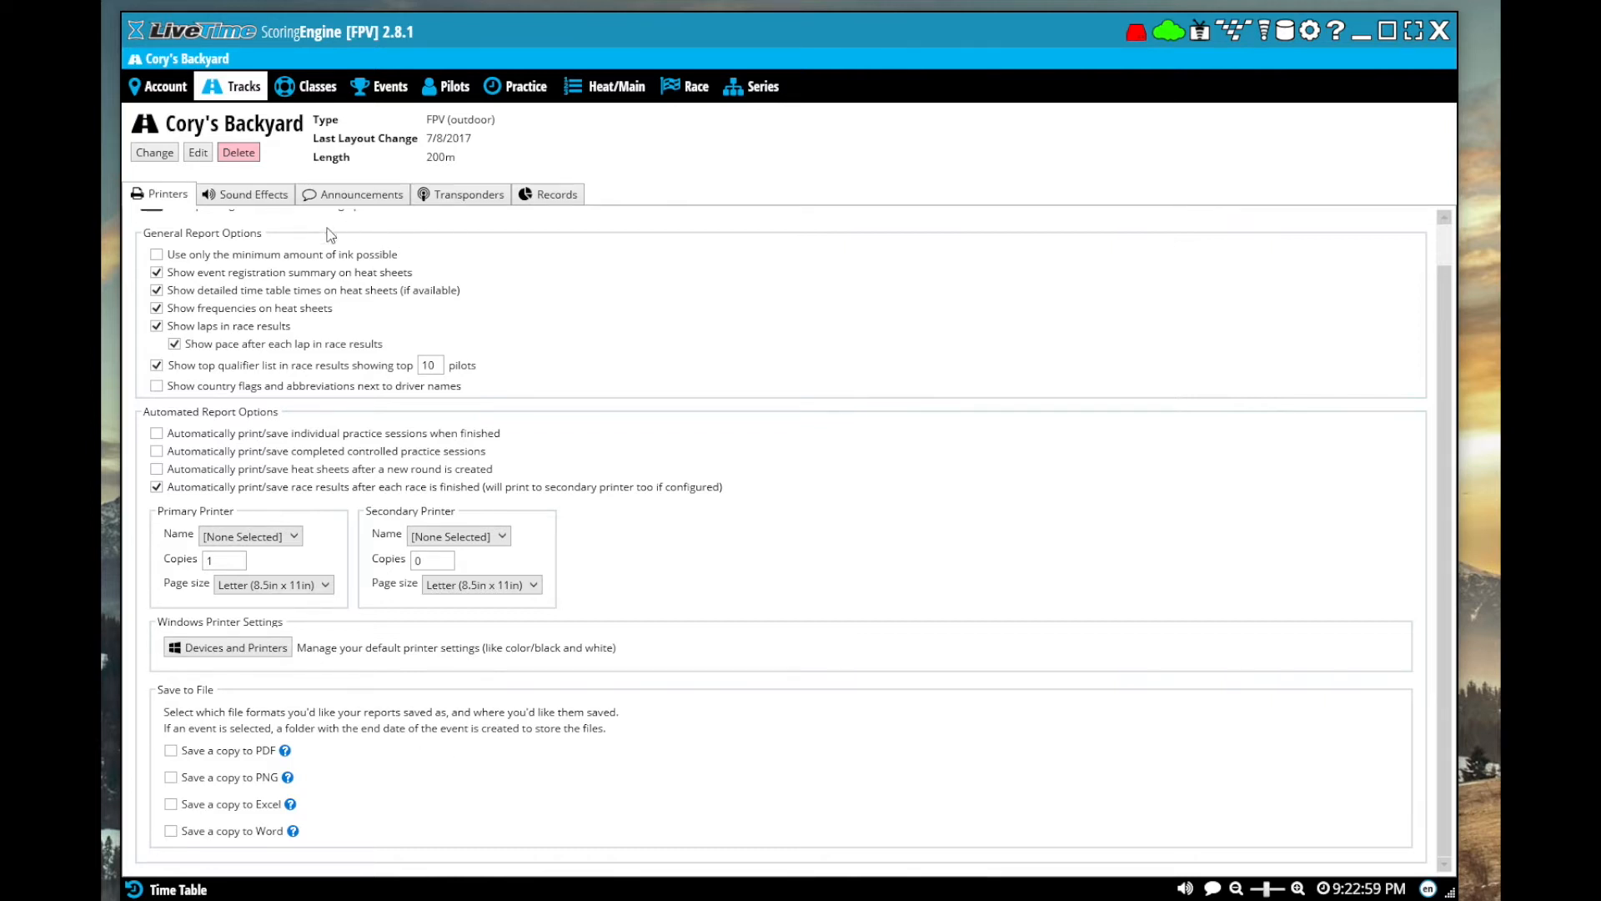
Try the Lap crossed race sound in the track's sound effects
left_click(260, 198)
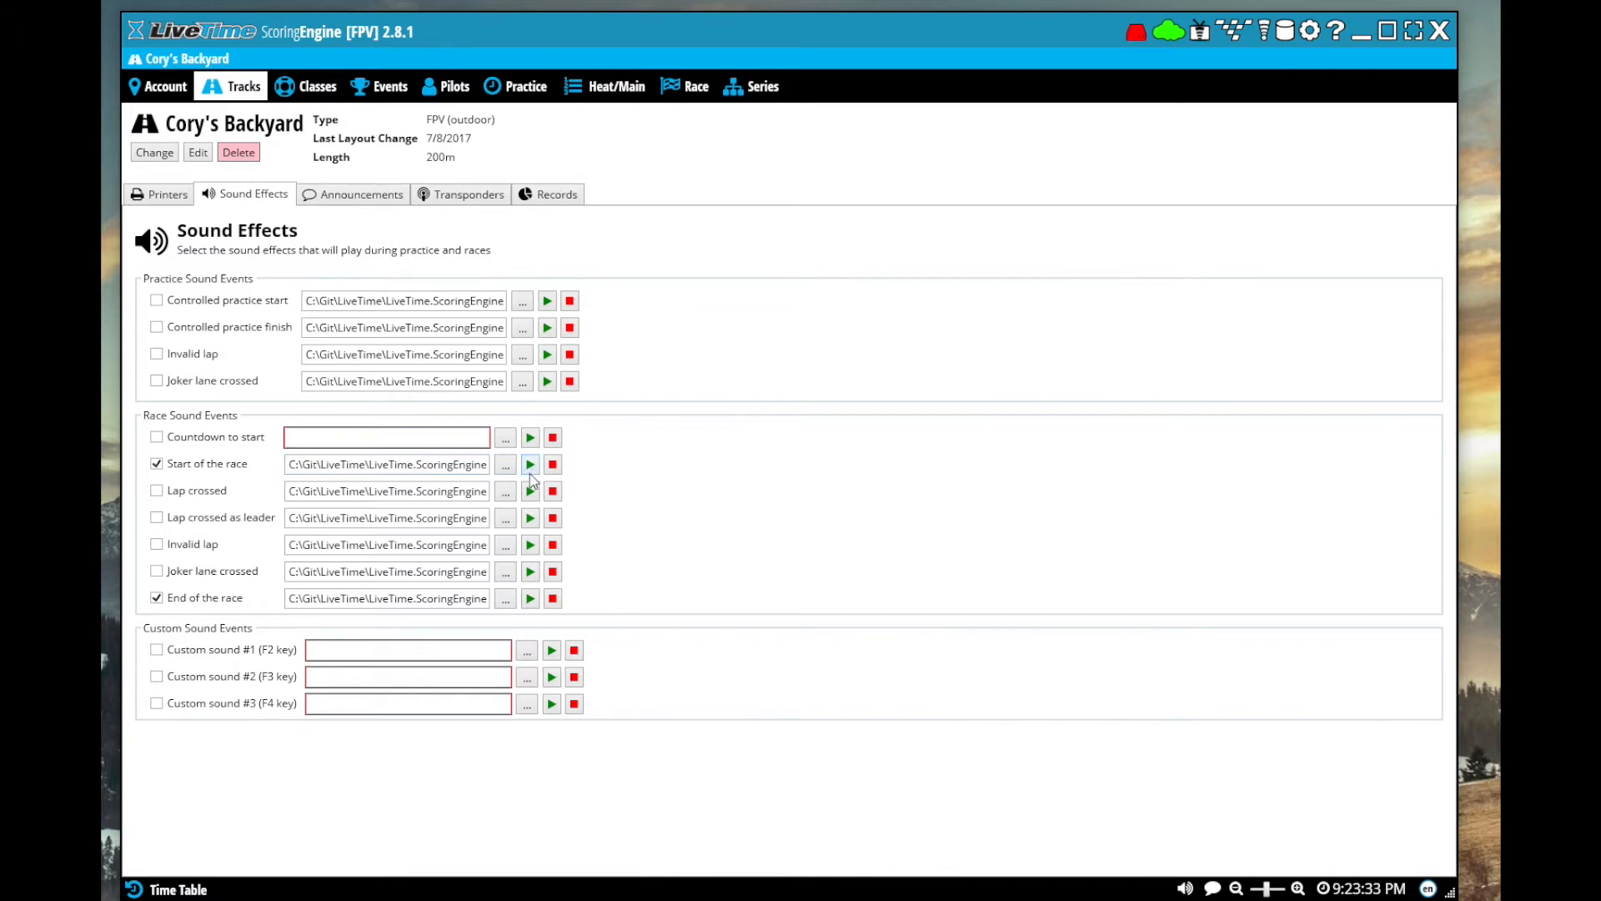
left_click(157, 491)
left_click(156, 490)
Review the track's announcer options, transponder setup and records reports
left_click(360, 196)
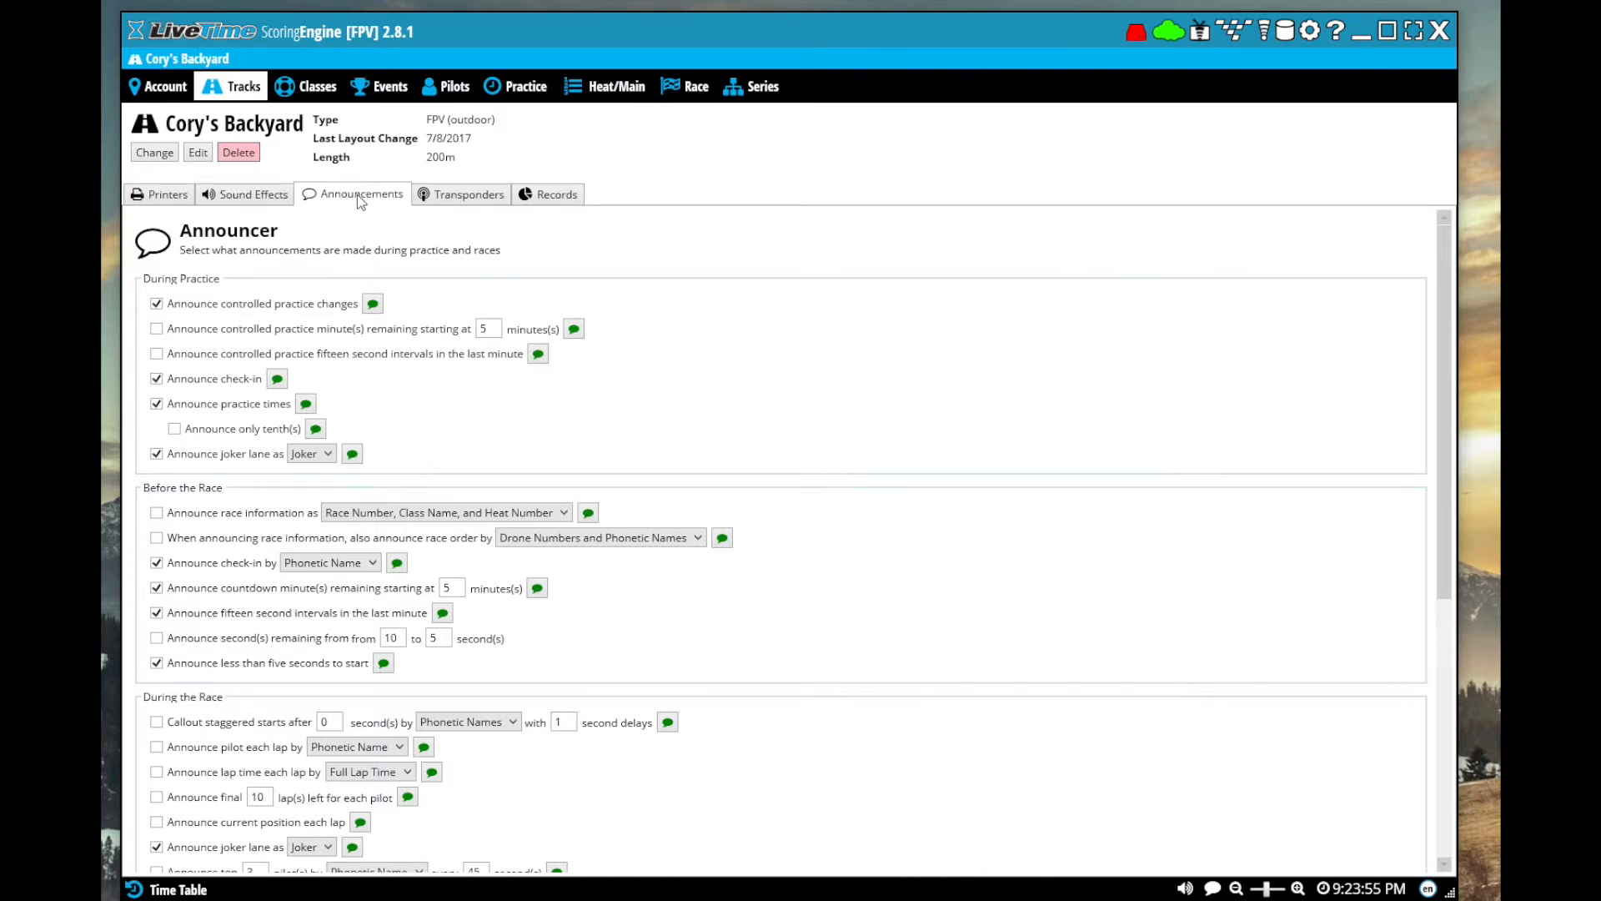
scroll(817, 482, "down", 4)
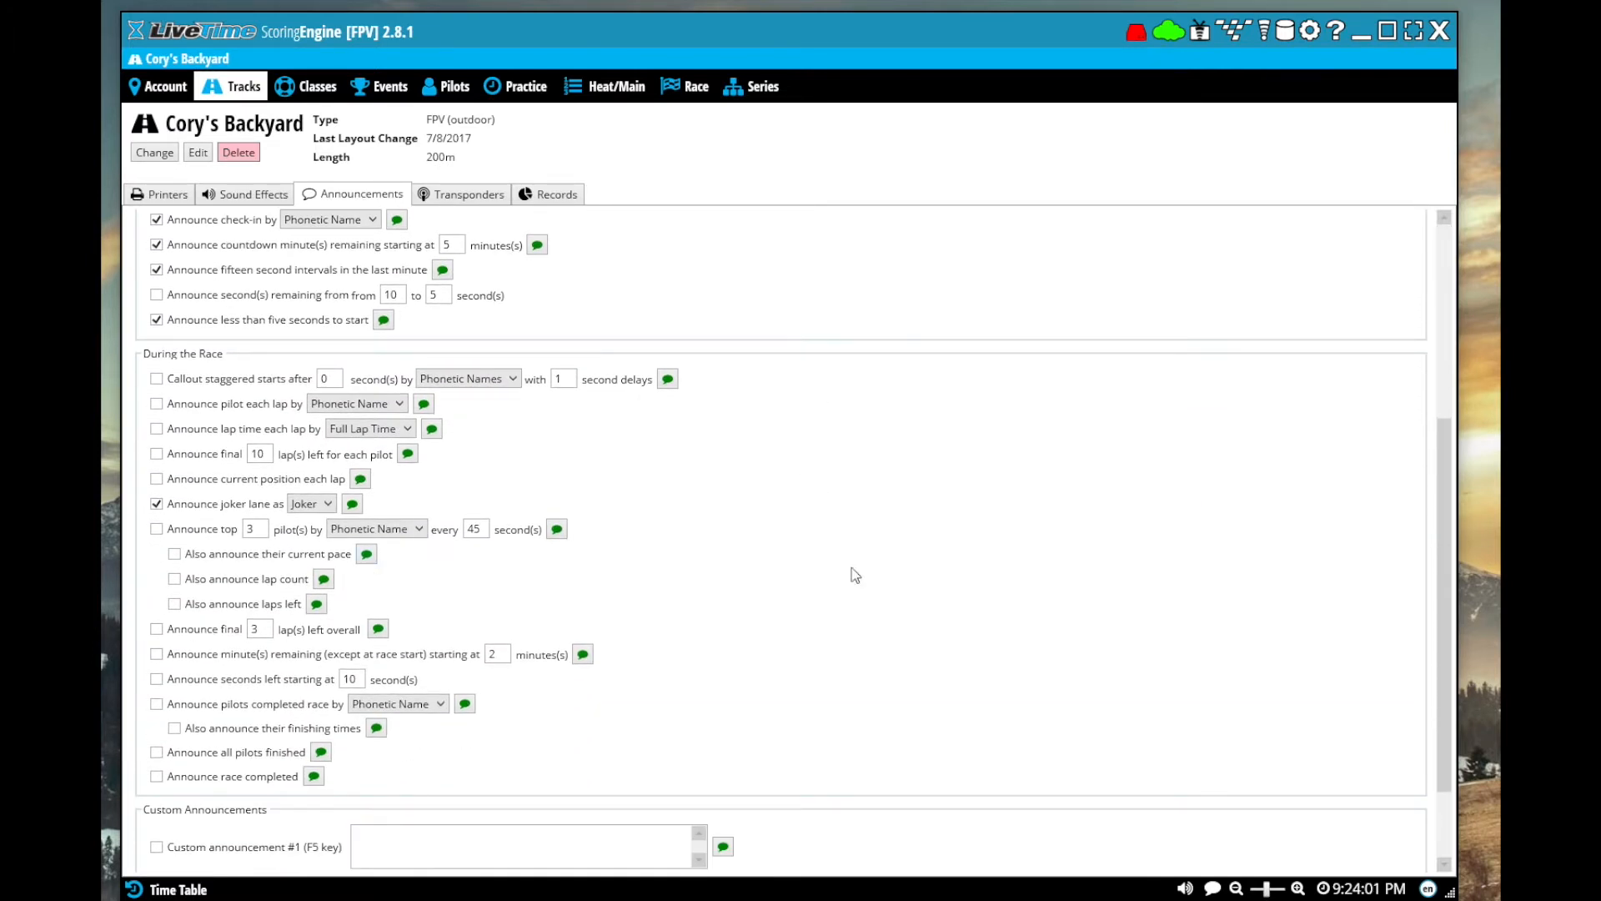
scroll(855, 571, "up", 3)
scroll(862, 575, "up", 1)
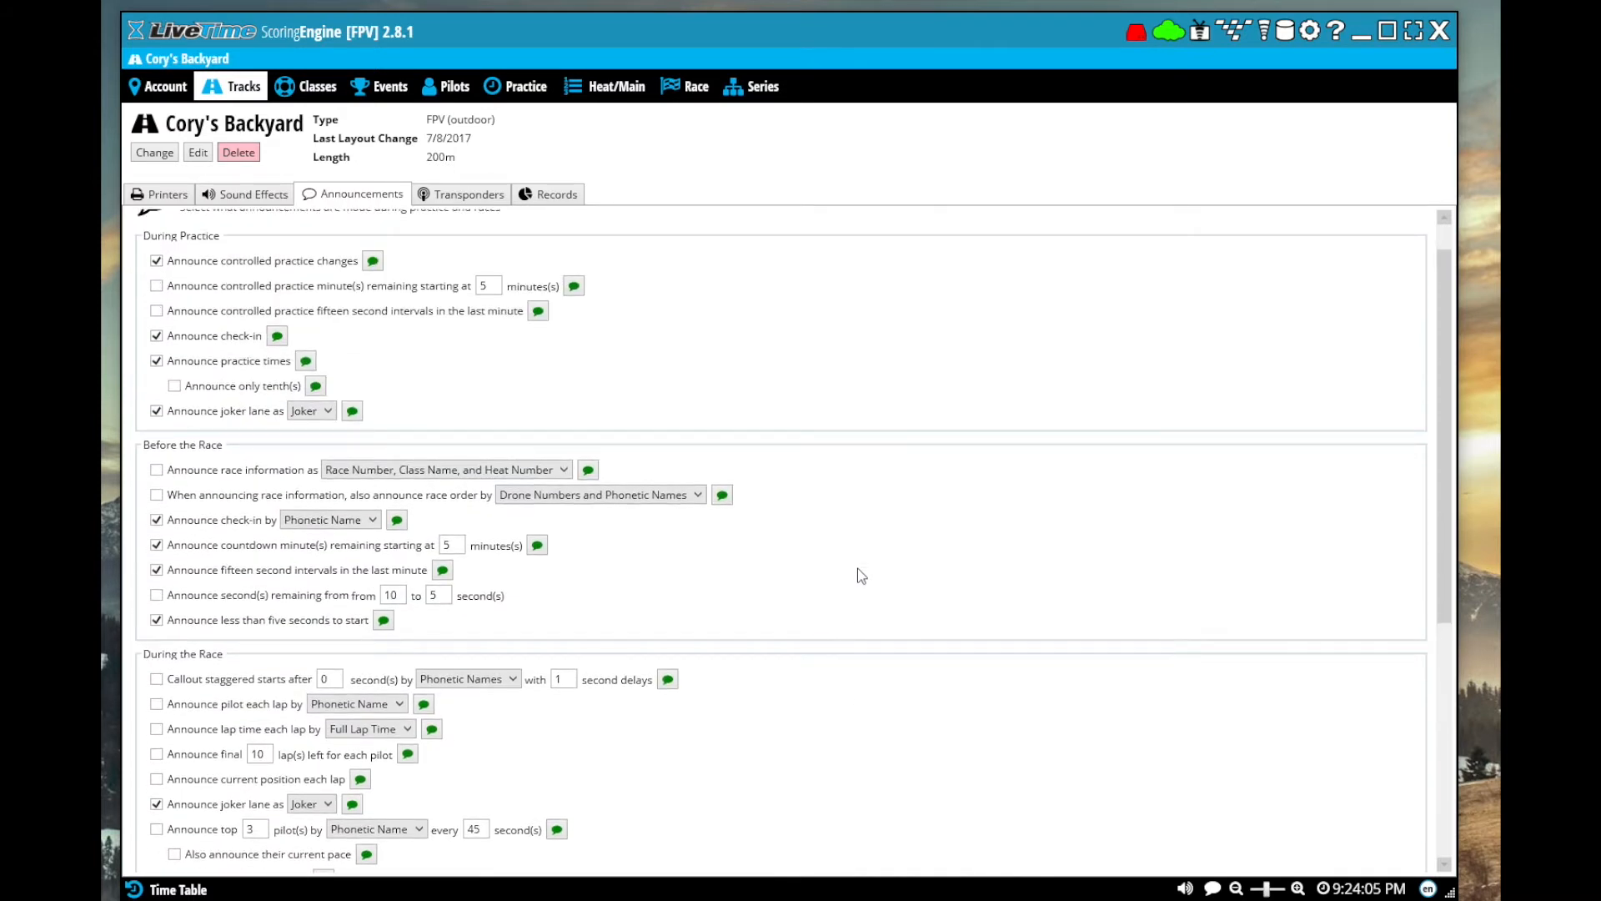
scroll(861, 575, "down", 5)
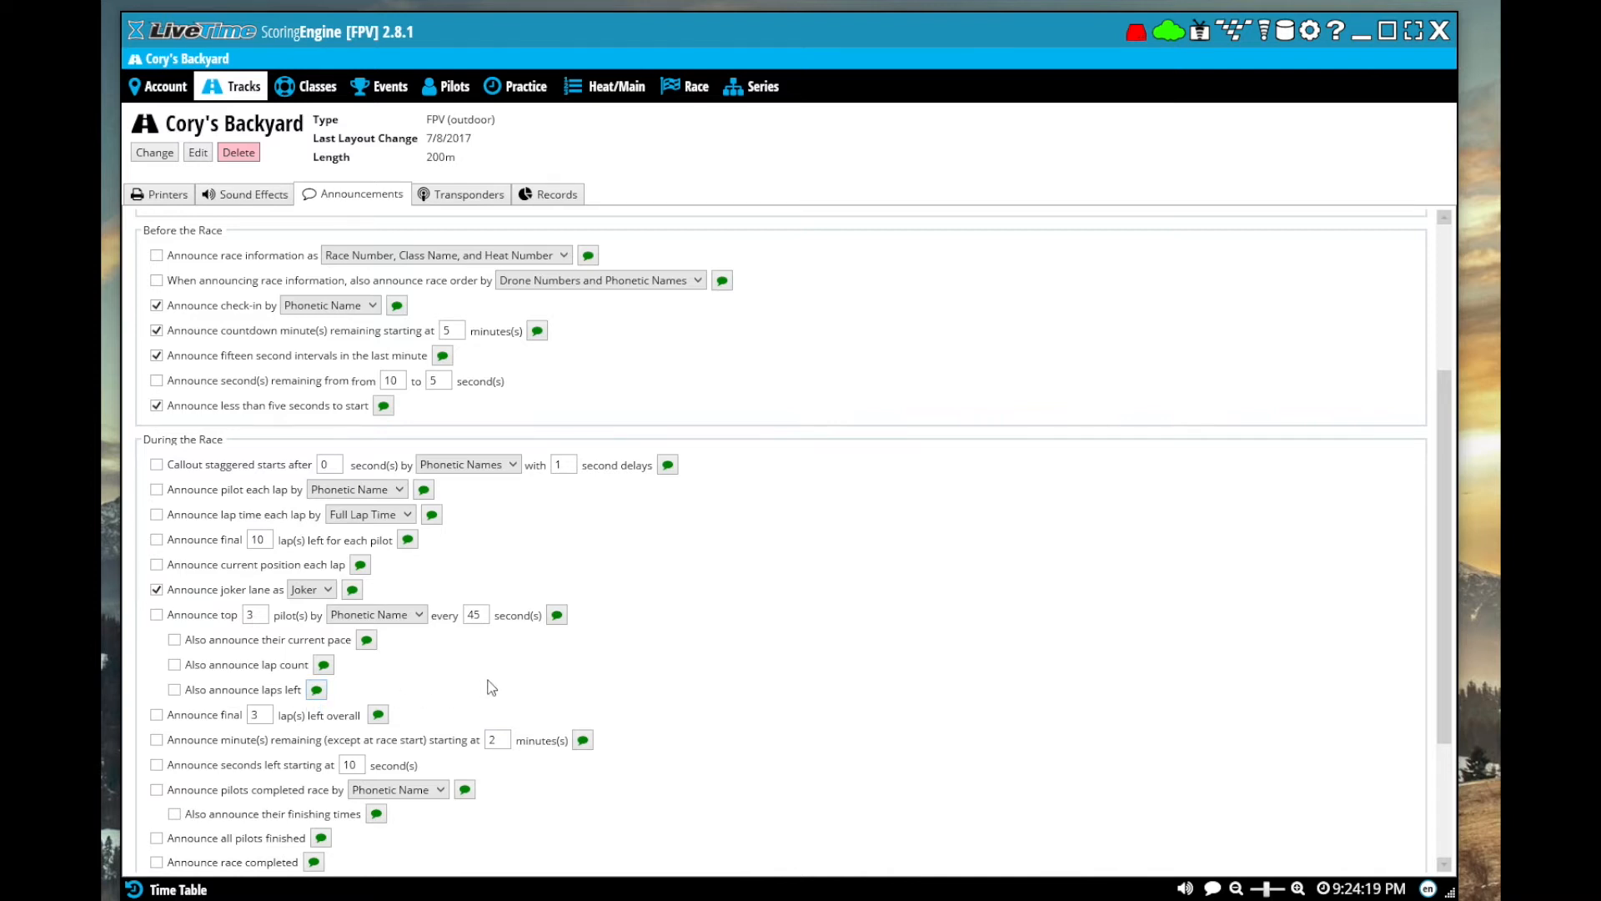
left_click(472, 195)
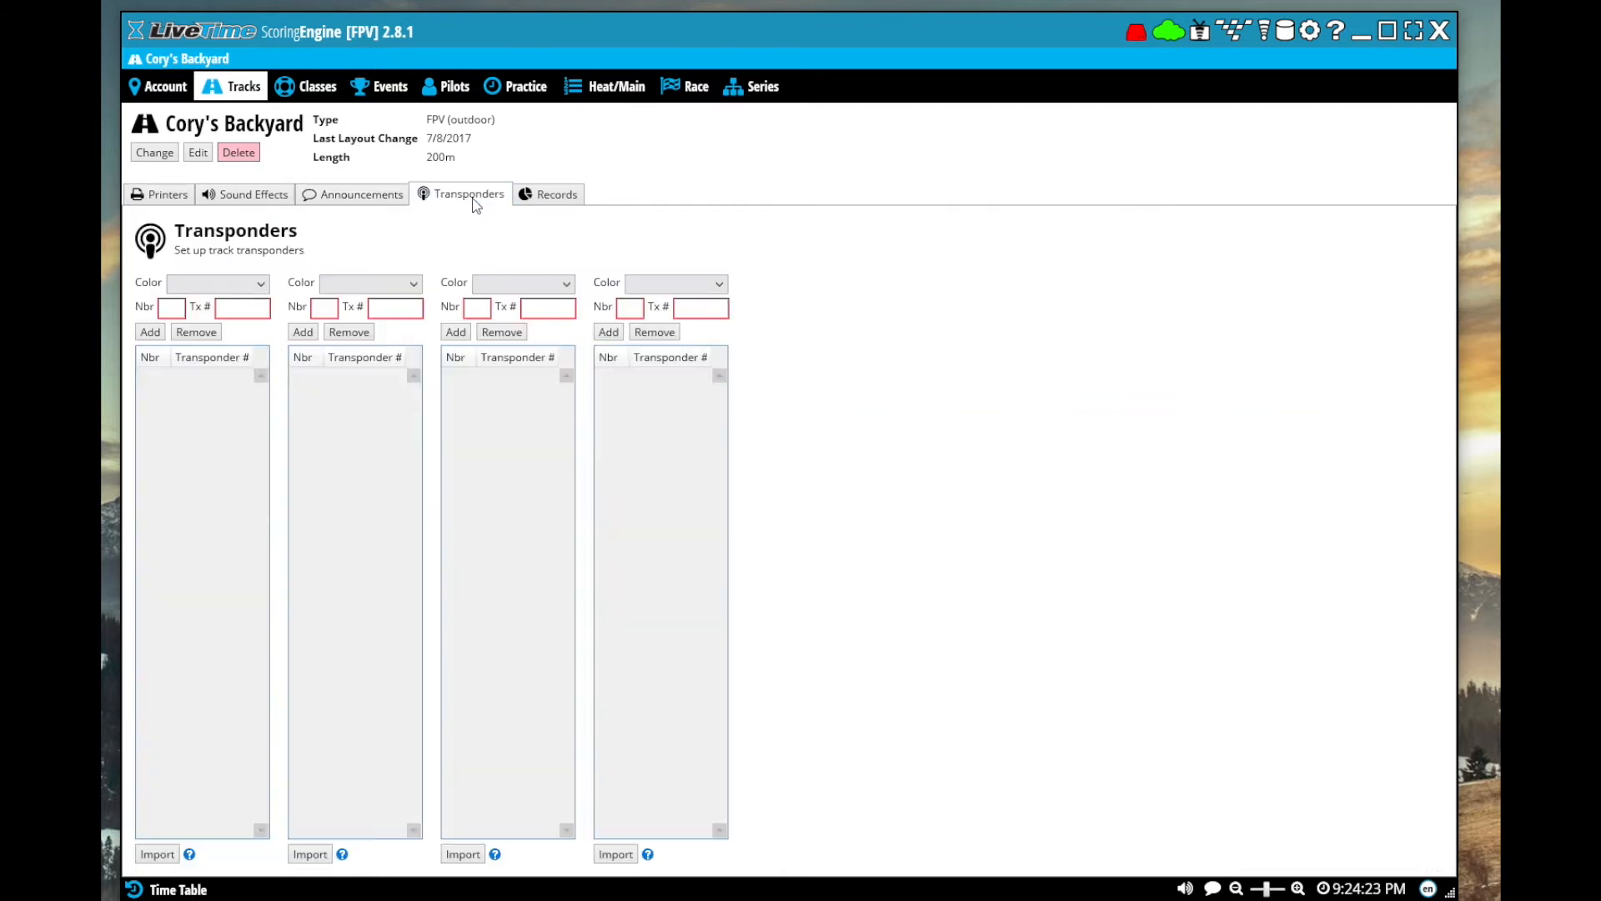
left_click(565, 197)
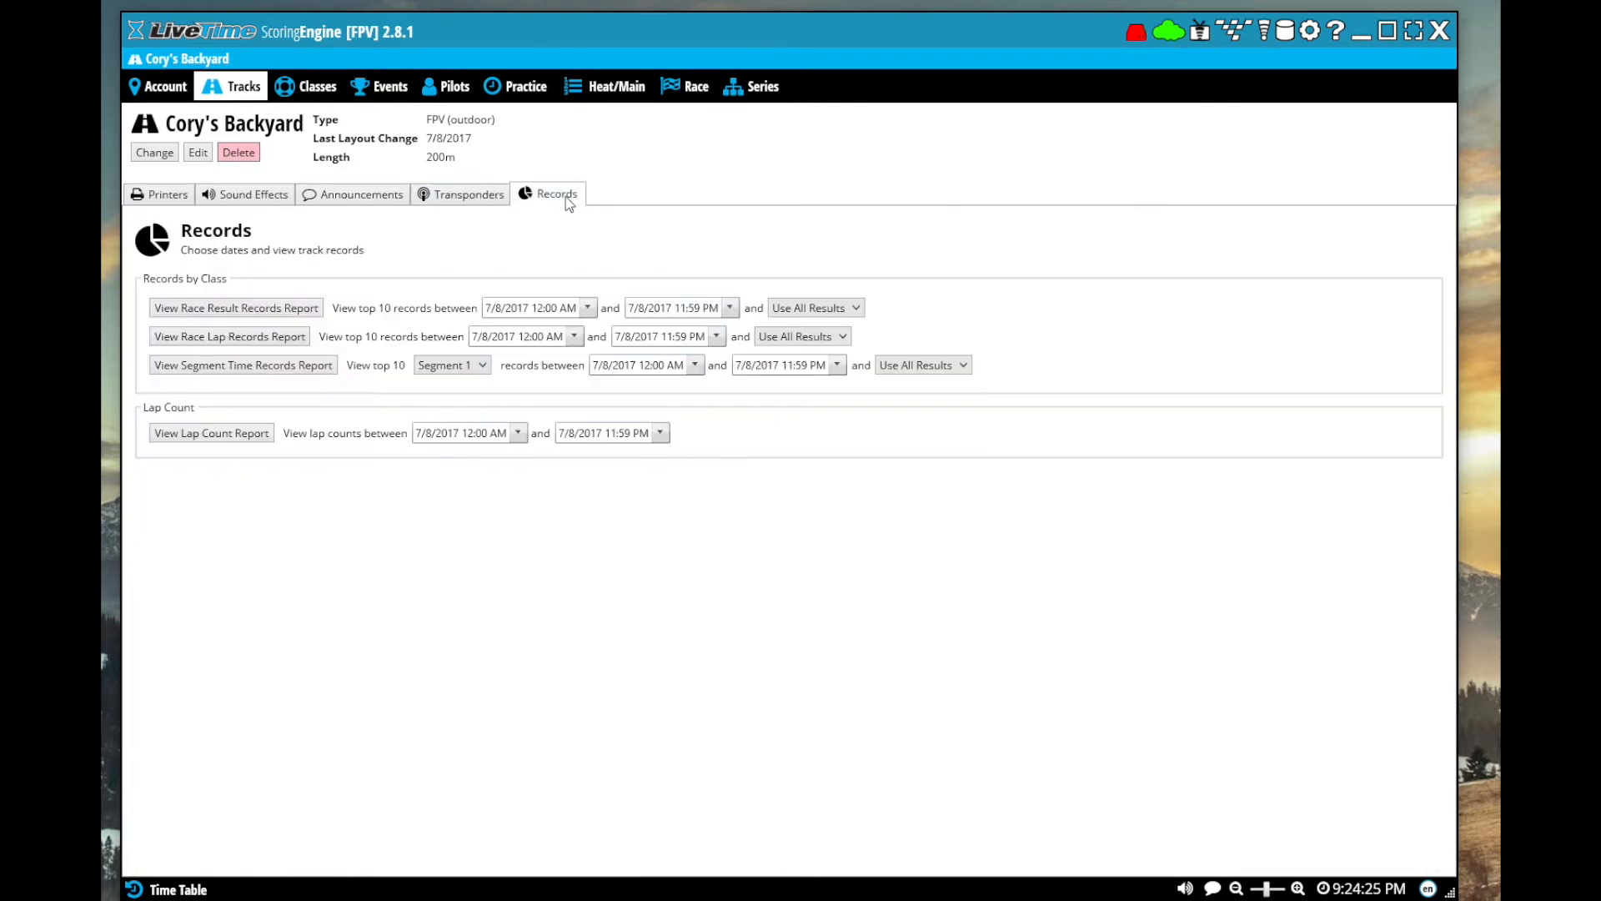
left_click(477, 198)
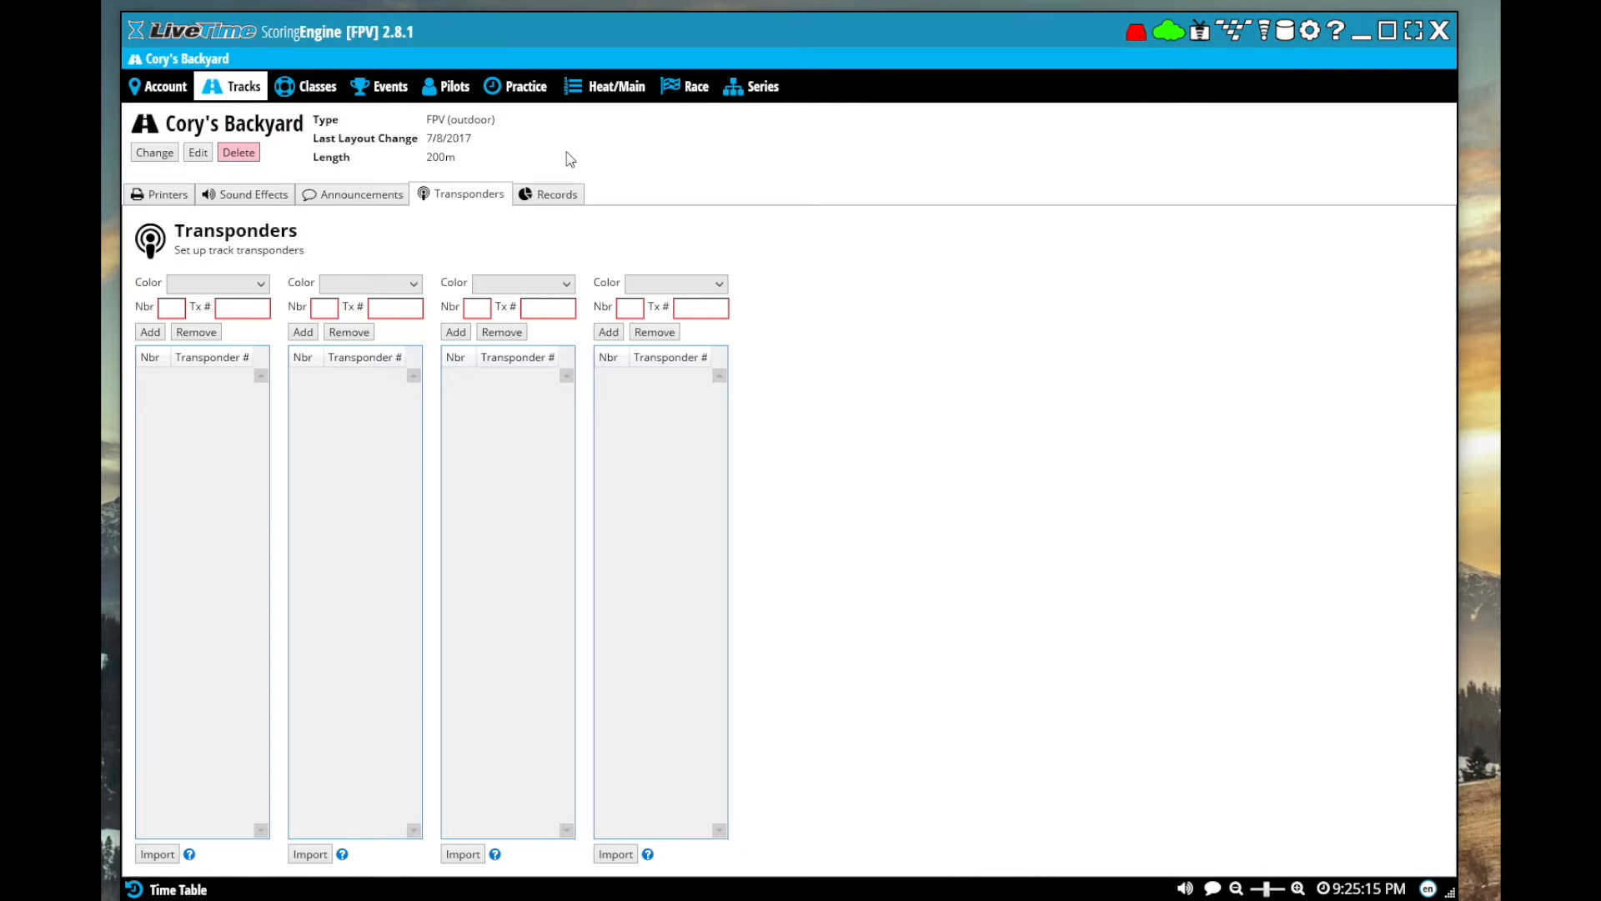
left_click(546, 195)
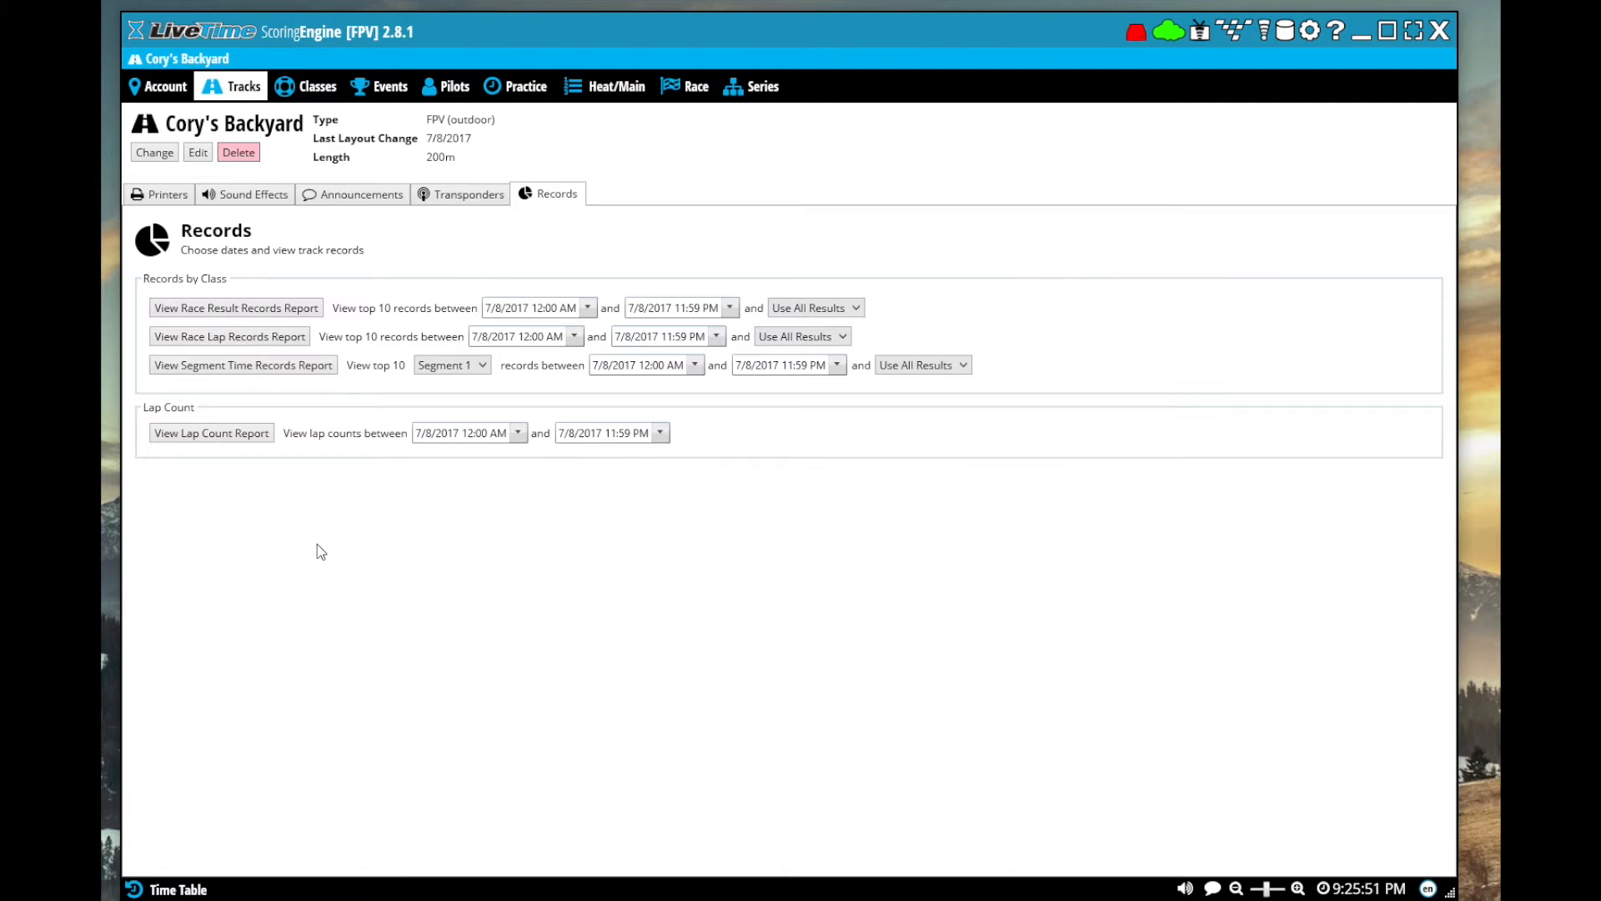
Create and save a class named Open Fpv, linked to the global Quadcopter category and the Open FPV class
left_click(319, 85)
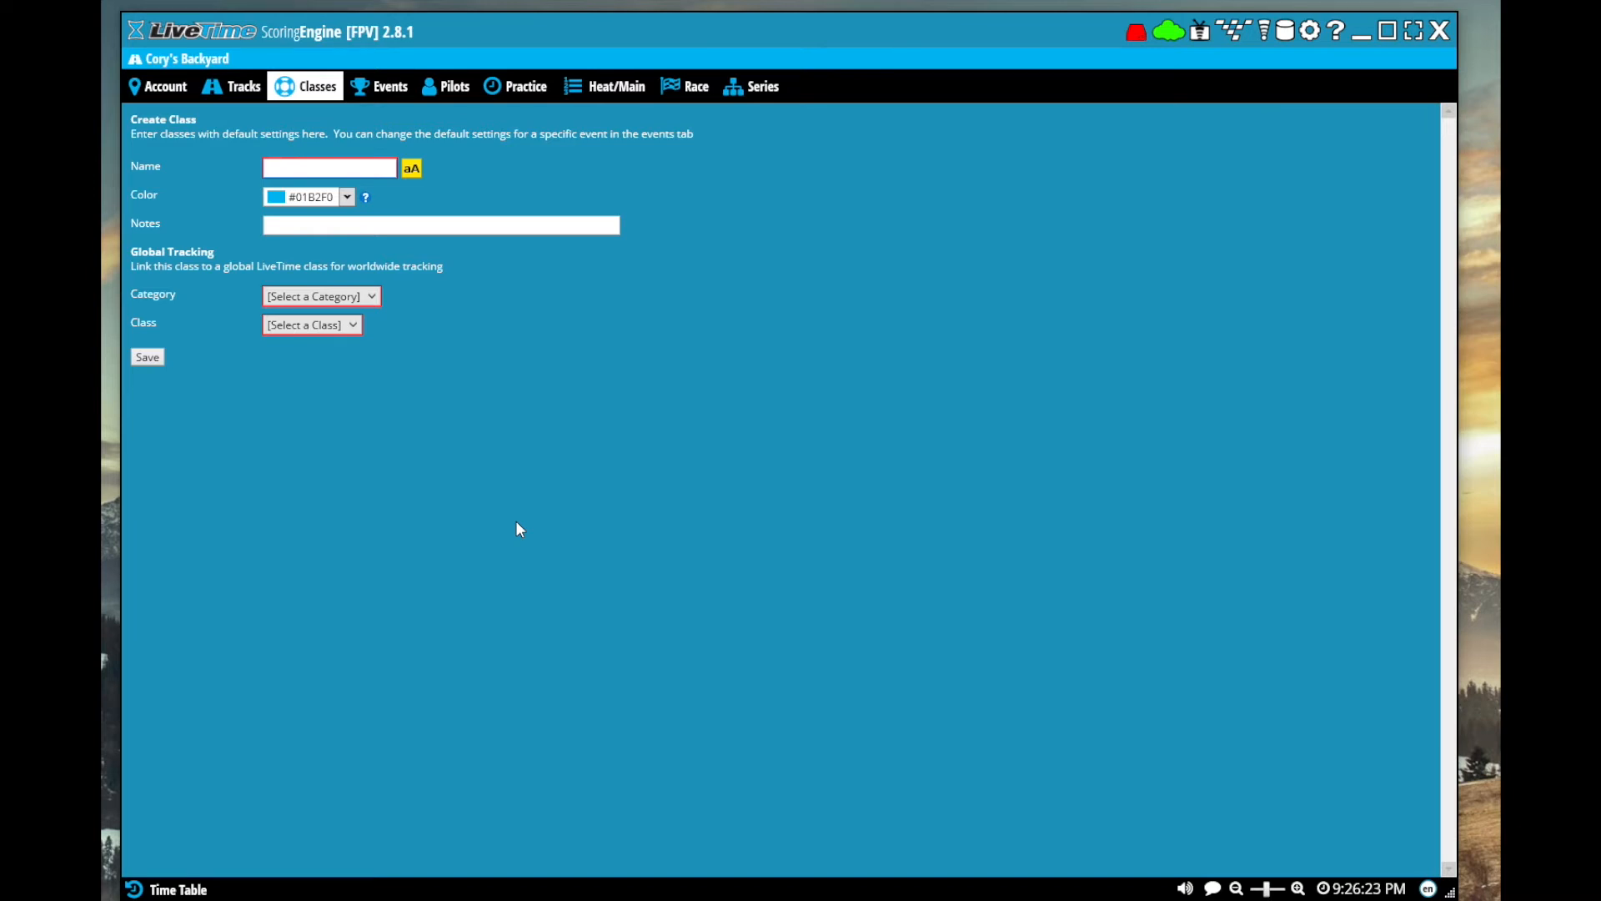
type("Open Fpv")
left_click(308, 227)
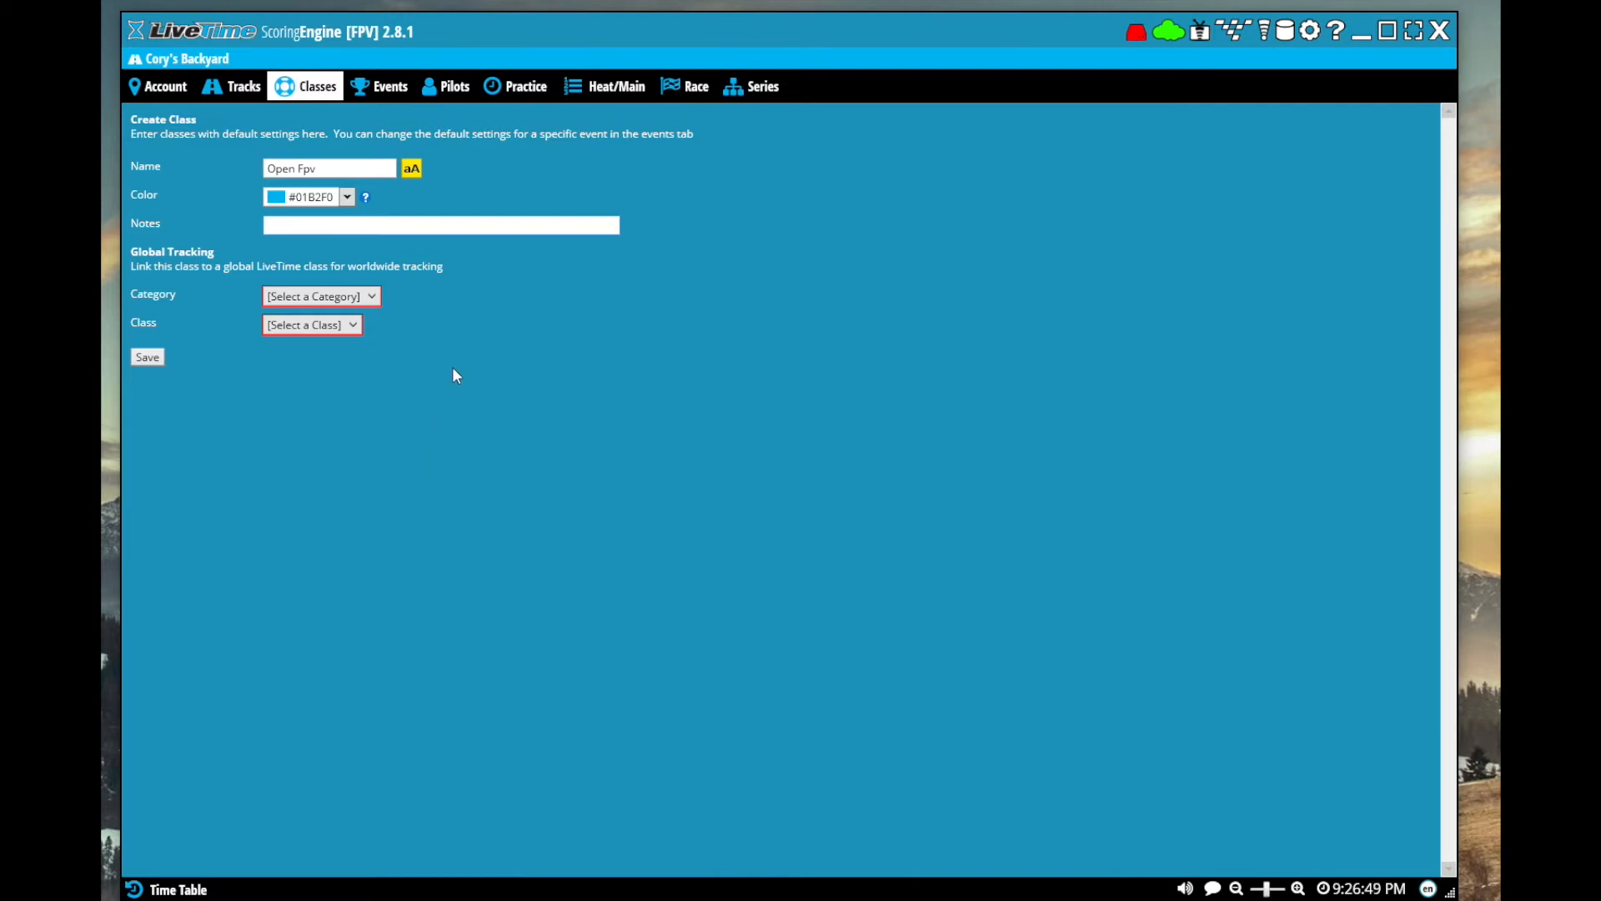
left_click(372, 297)
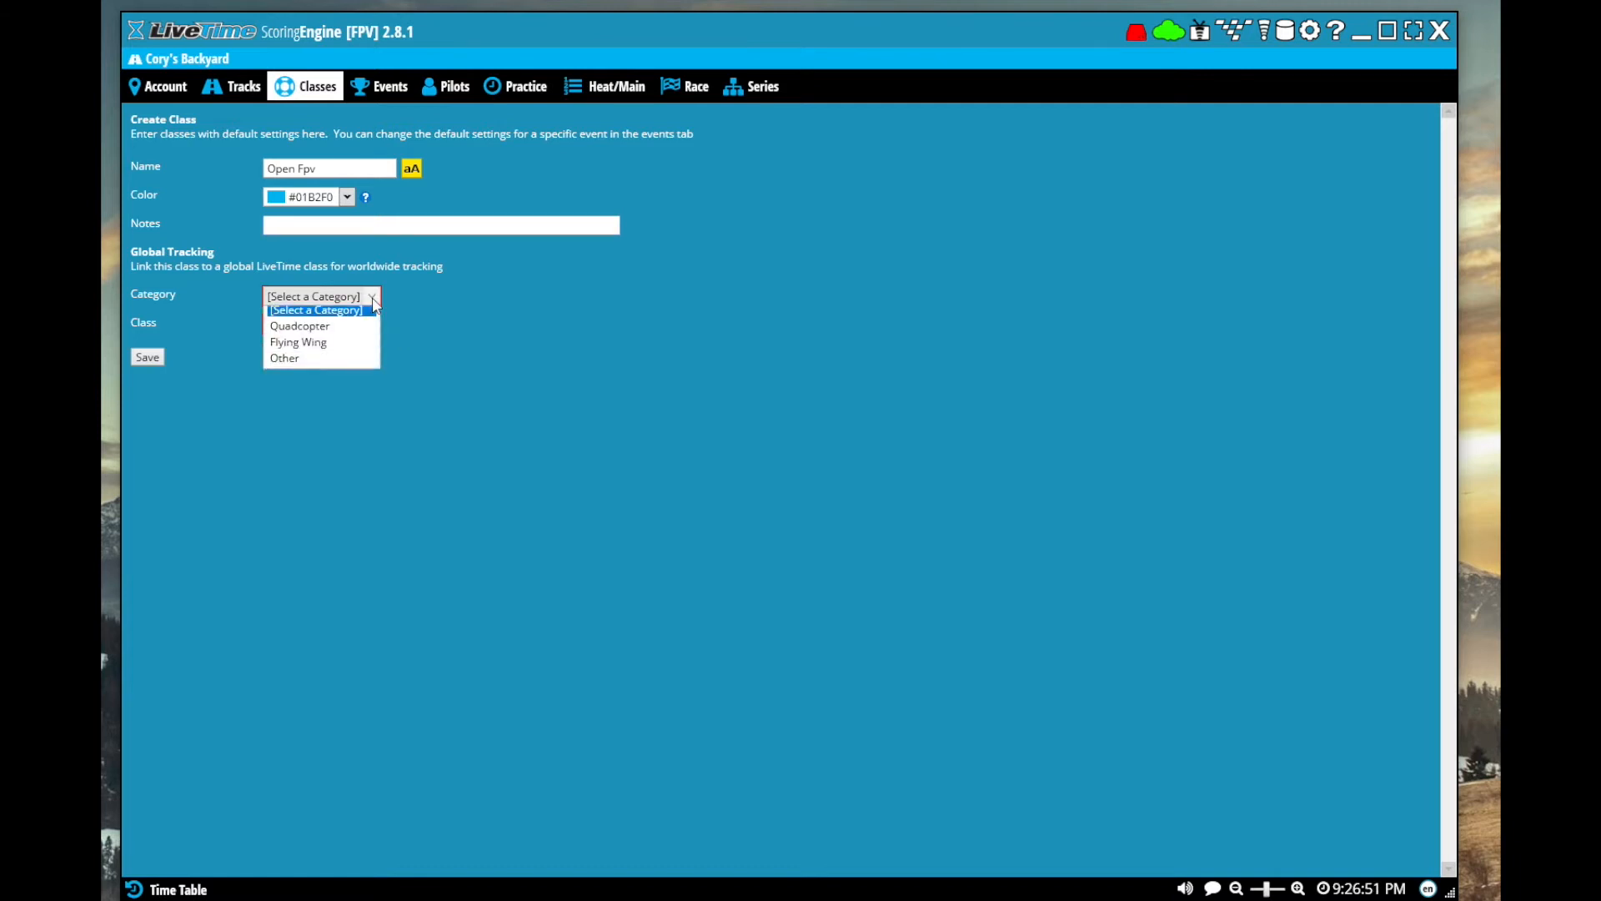
left_click(341, 335)
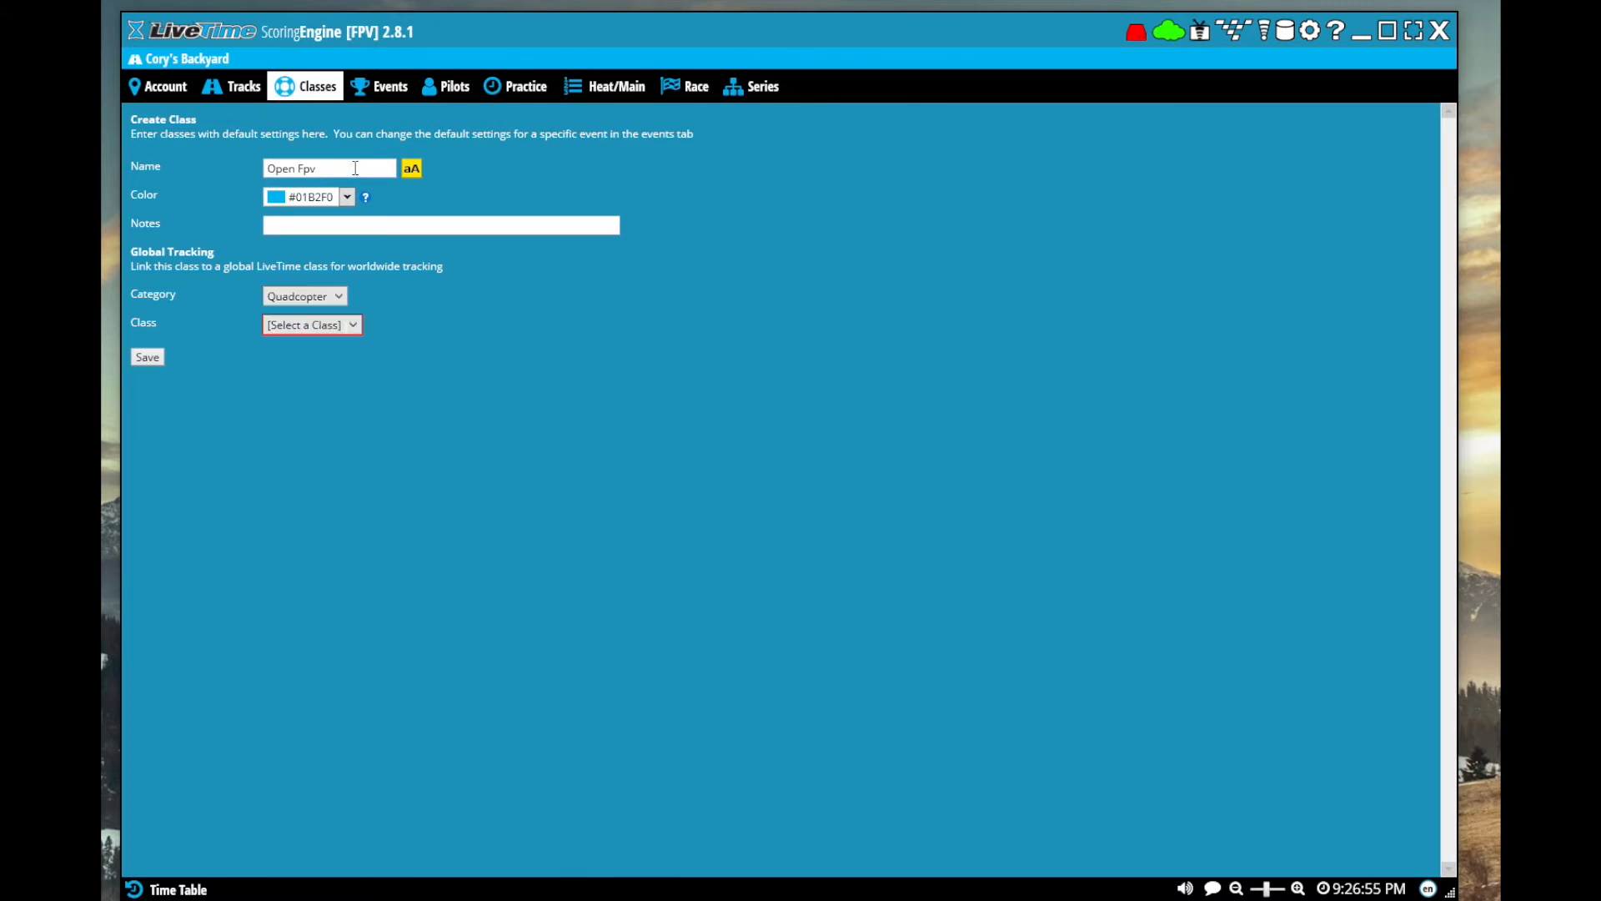
left_click(358, 332)
left_click(313, 379)
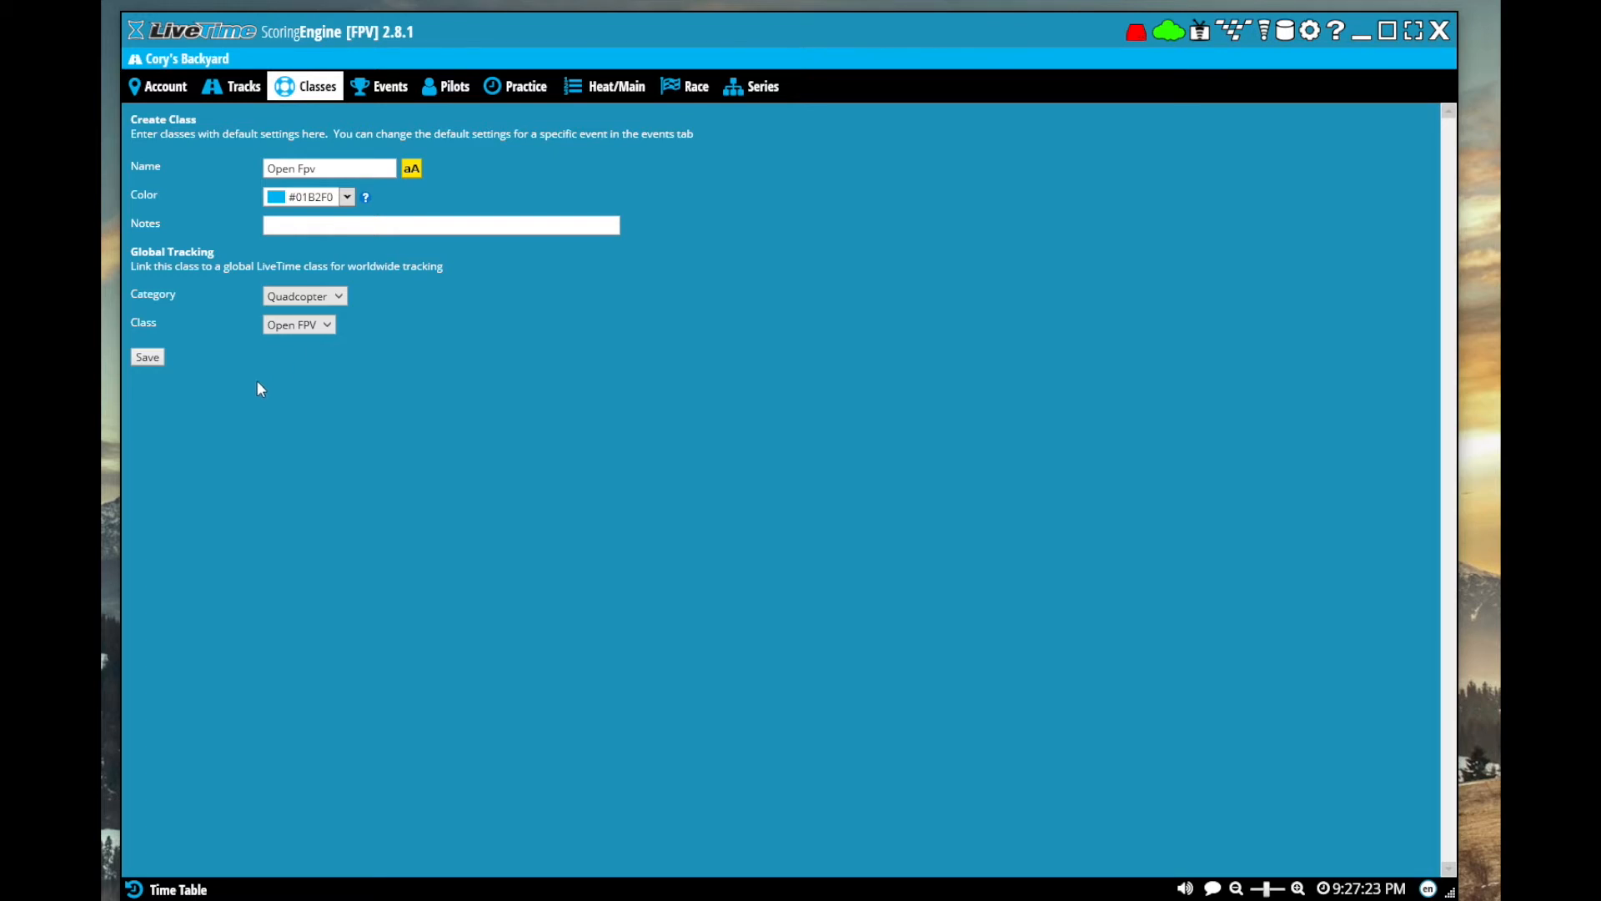
left_click(148, 358)
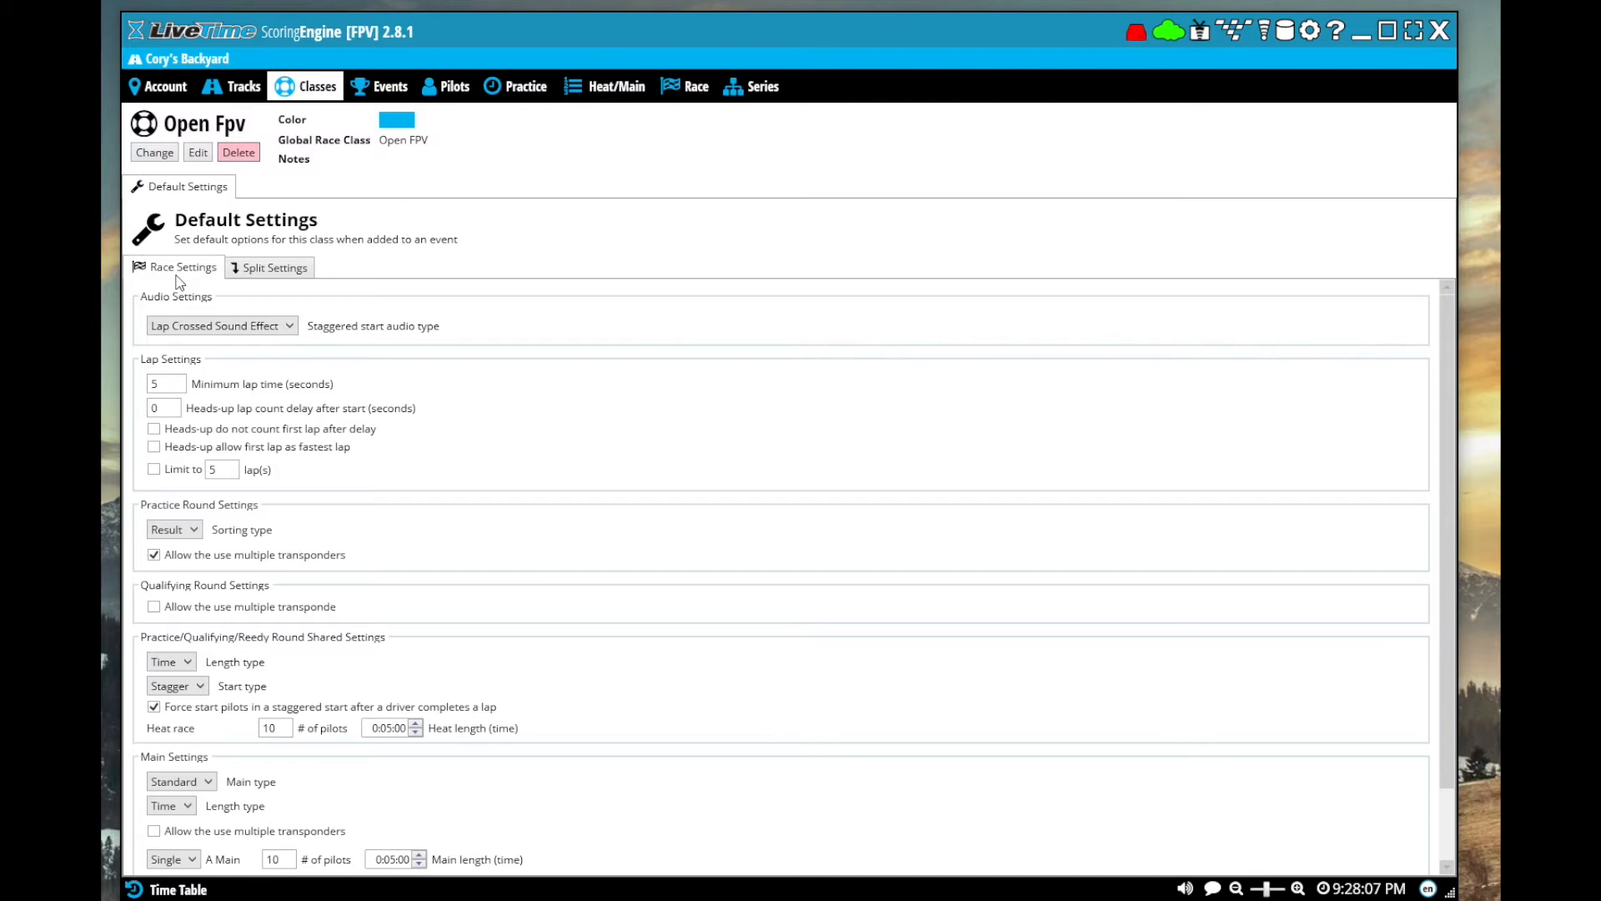
Review the class's split settings, and set its default heat race to 4 pilots with a heat length of 0:02:00
left_click(242, 269)
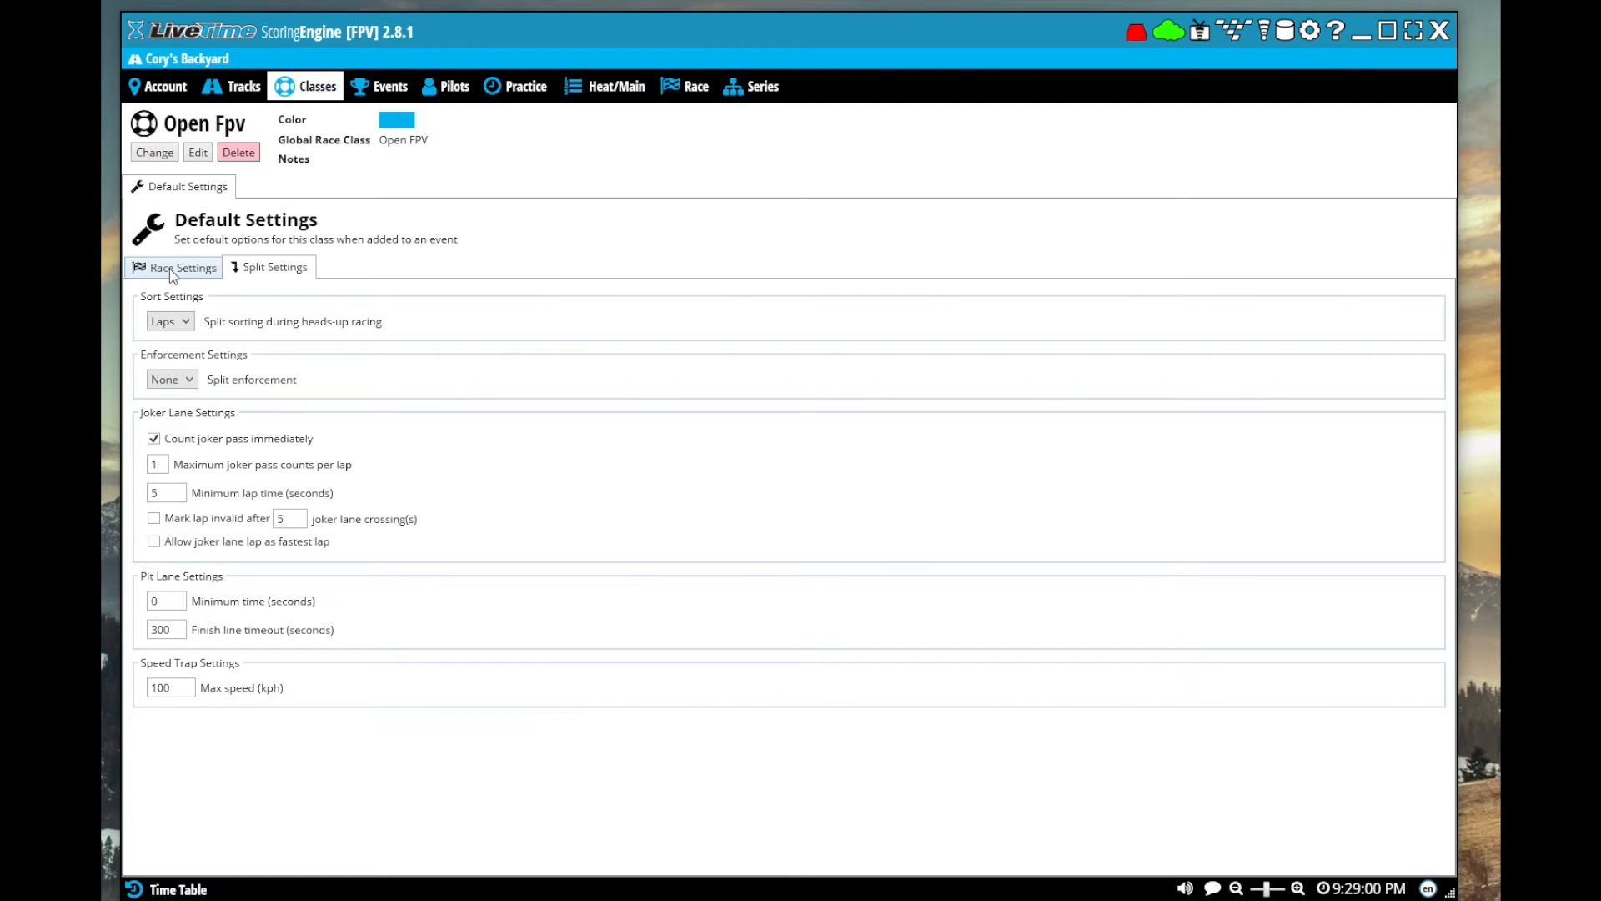
left_click(169, 269)
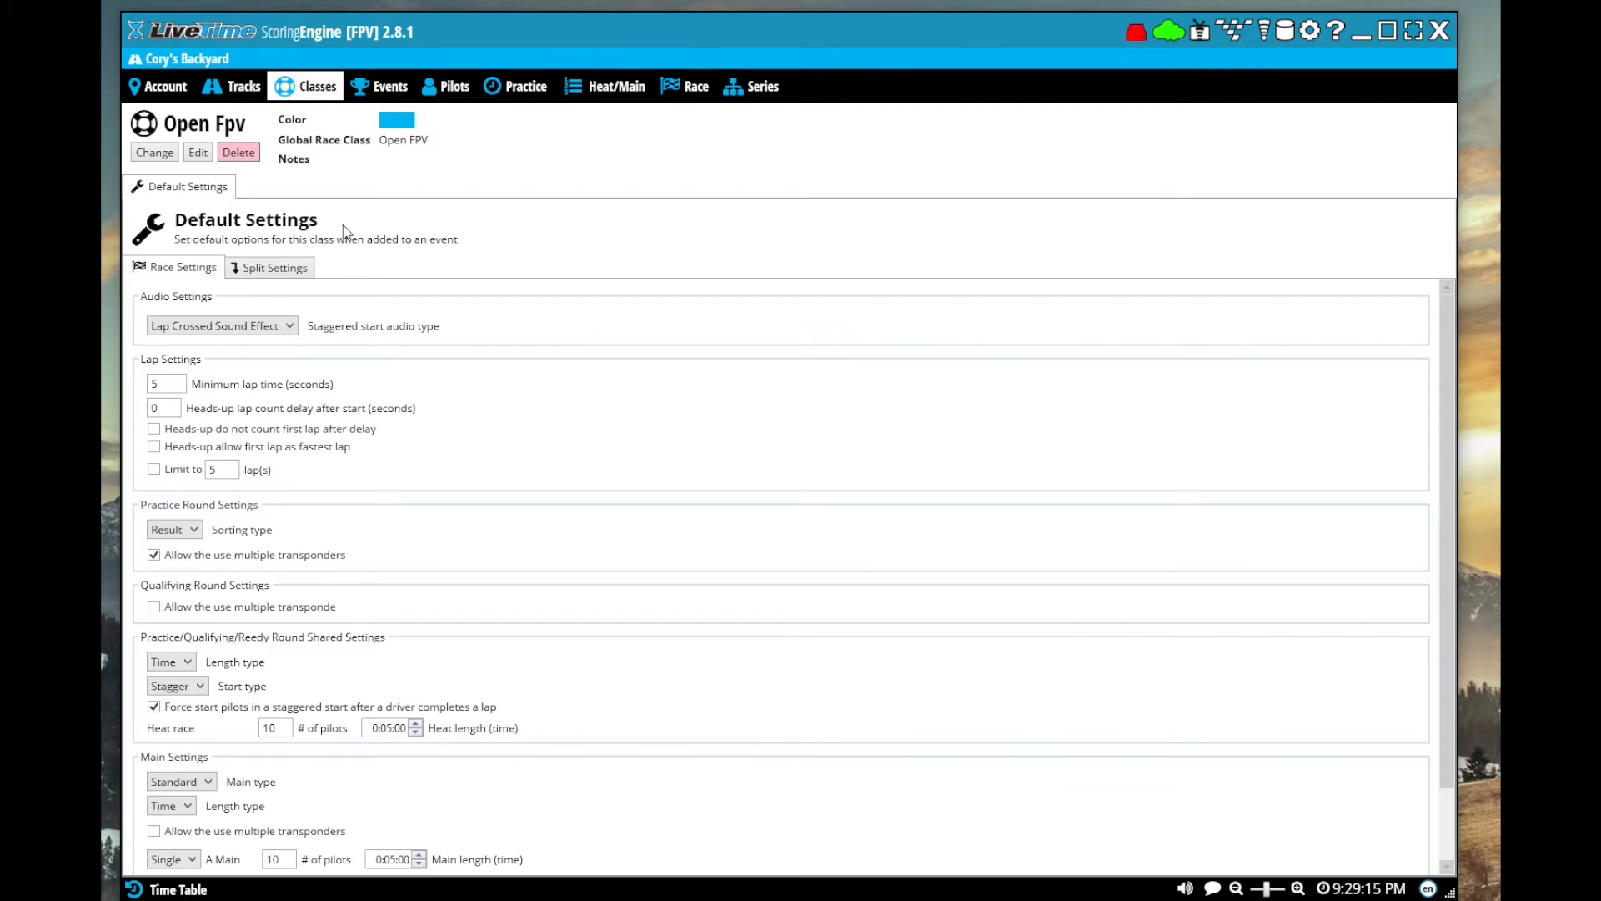
left_click(387, 728)
type("2")
left_click(286, 733)
type("4")
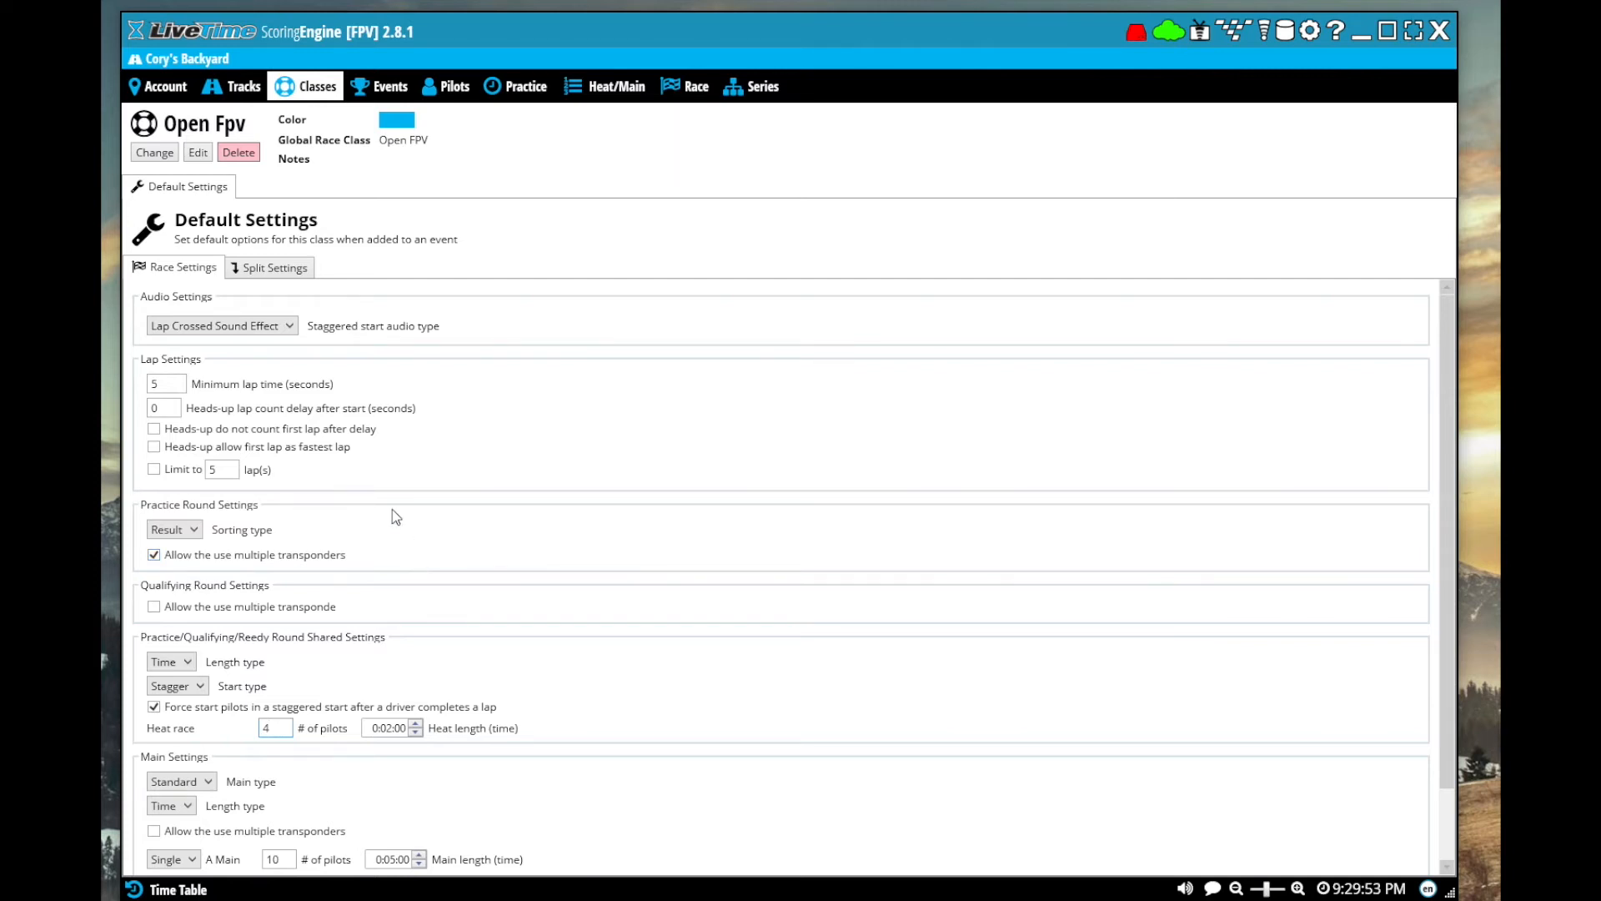
Start creating an event and enter an event name based on the organizer's first name
left_click(375, 93)
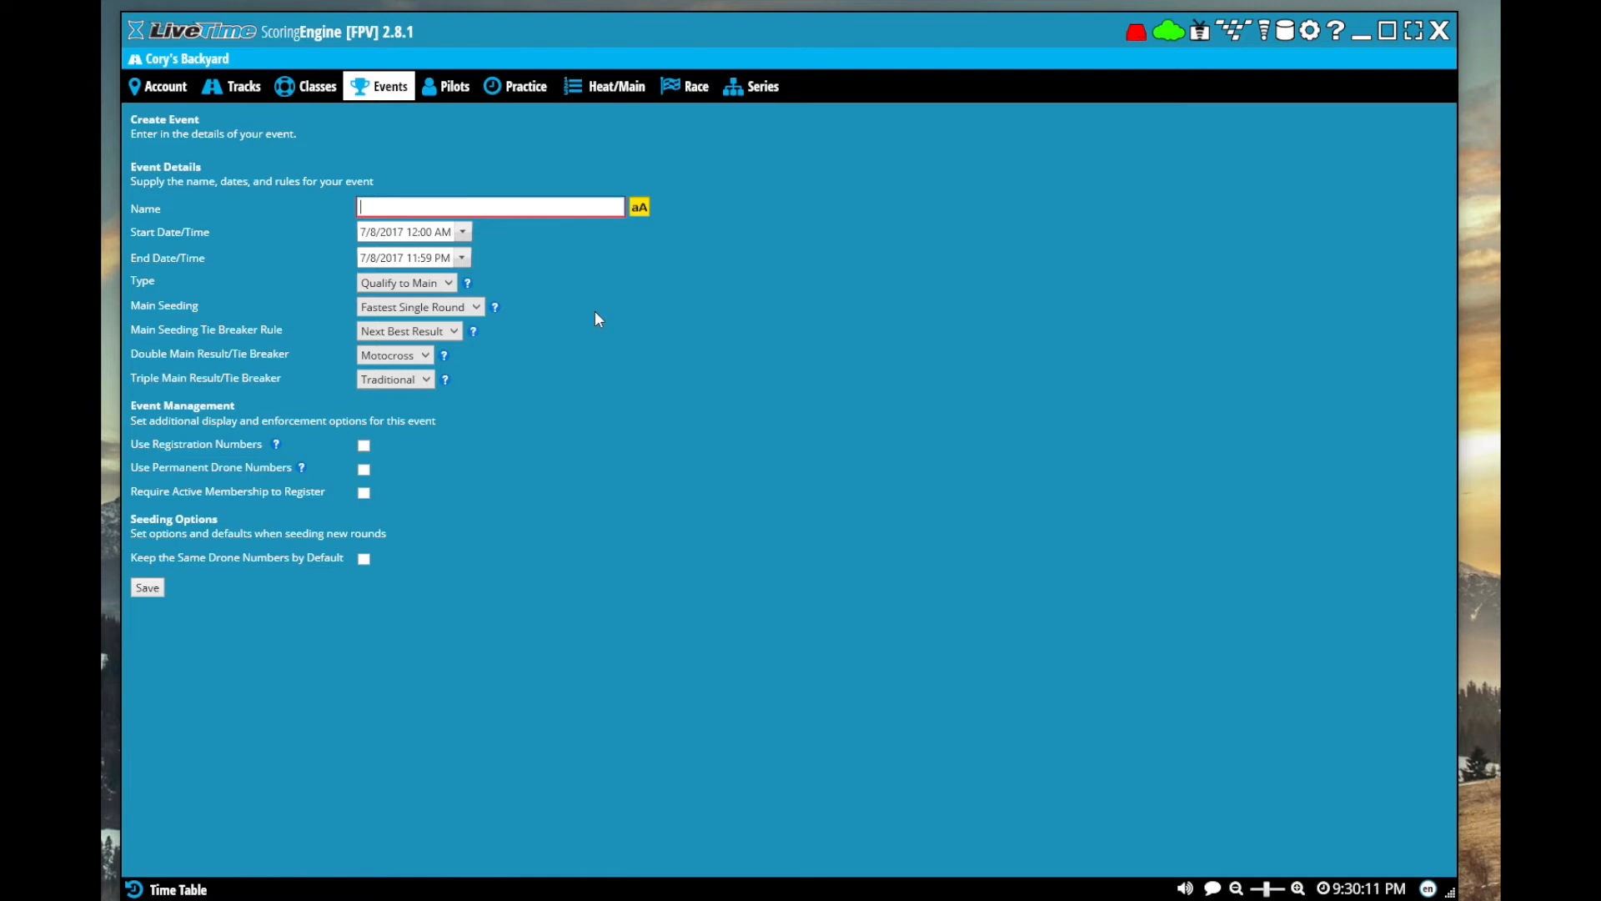
type("Cory's Event")
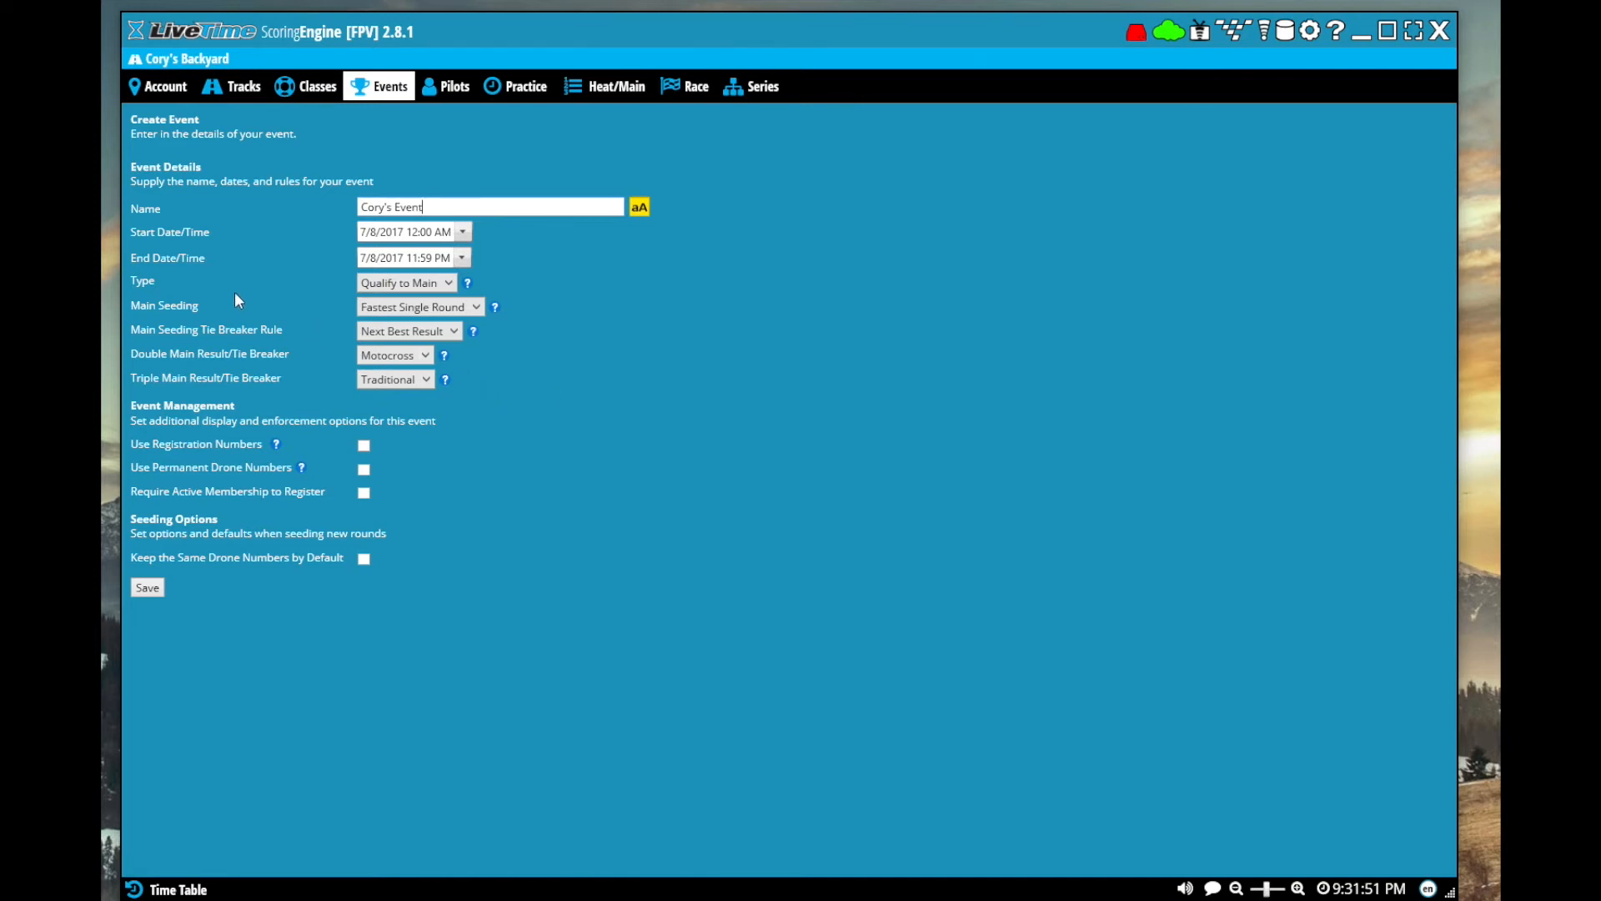
Keep the event type as Qualify to Main and set the main seeding to Combined Results
left_click(401, 284)
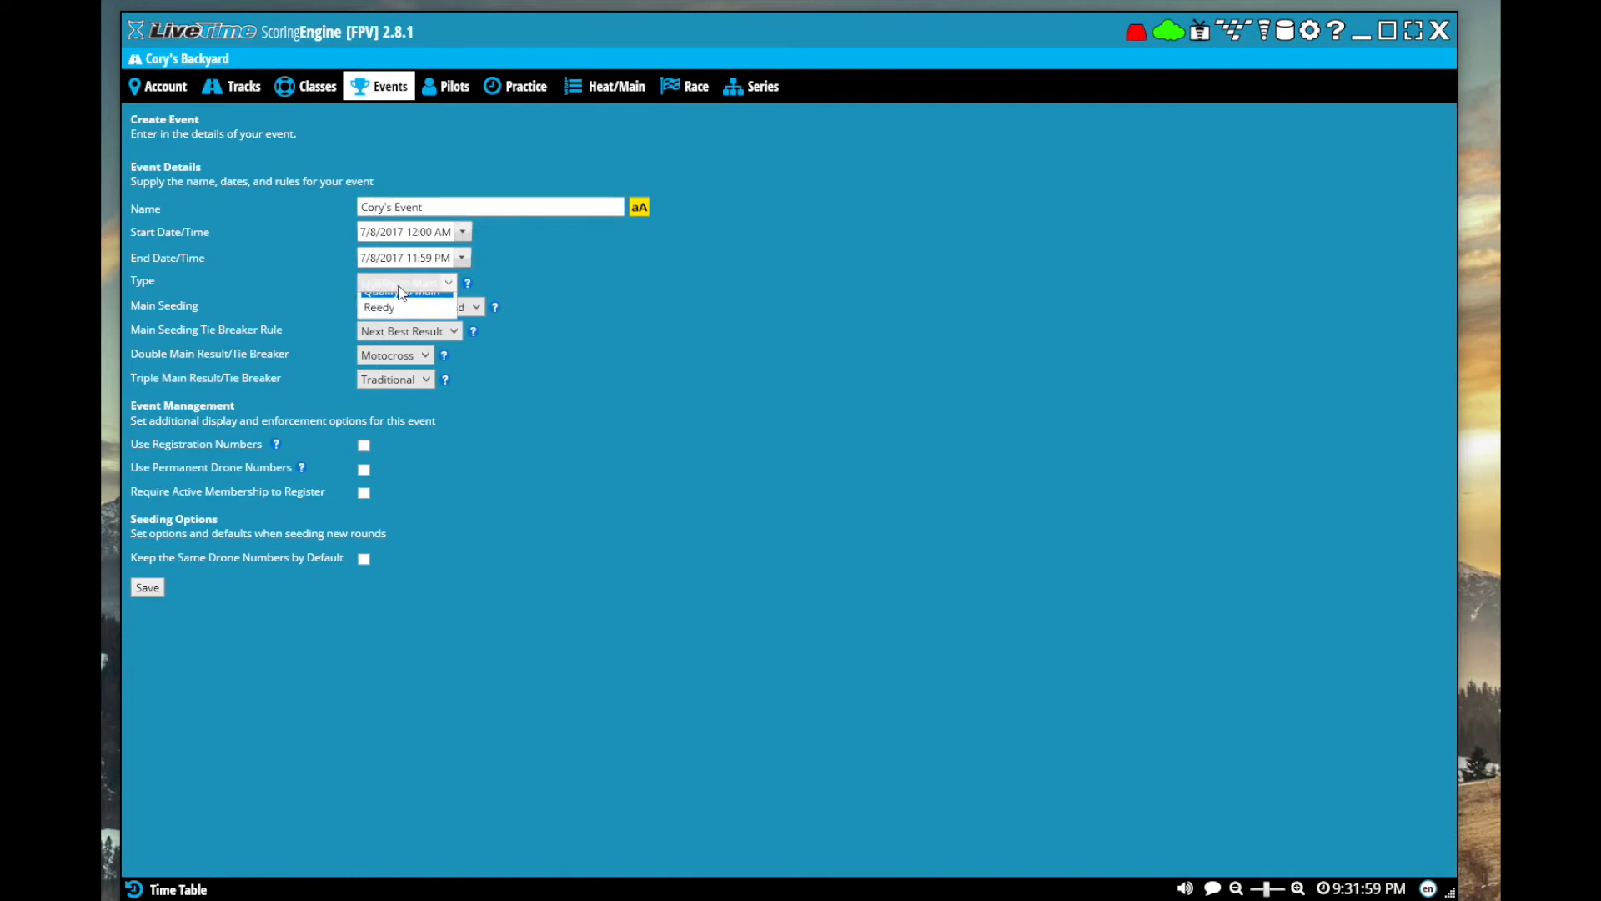
left_click(422, 304)
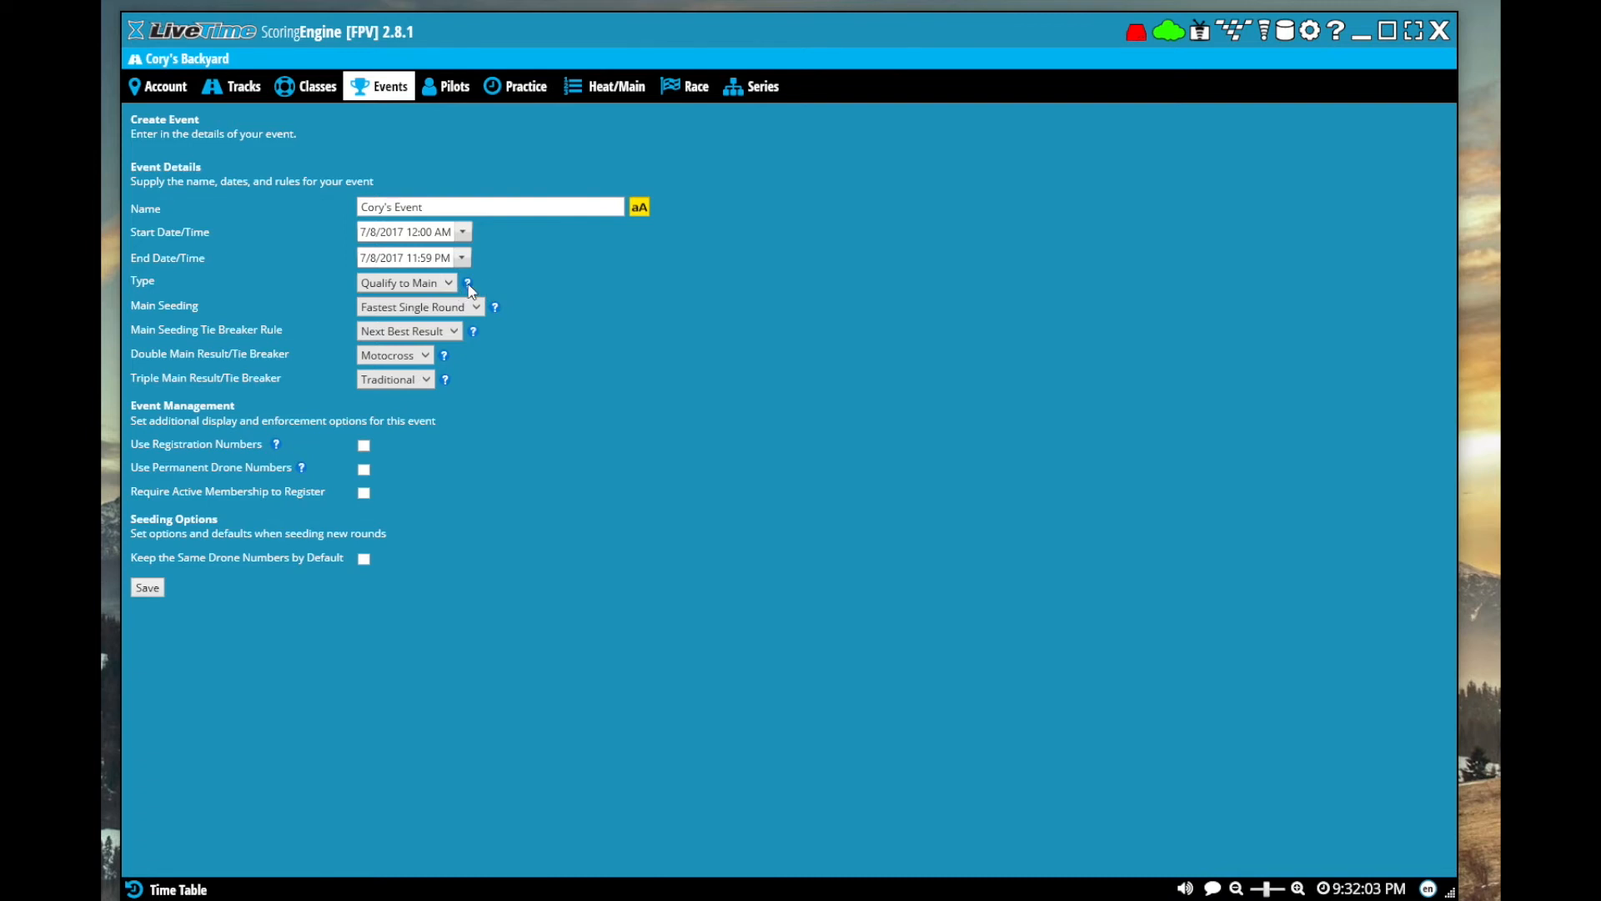
mouse_move(469, 288)
left_click(477, 308)
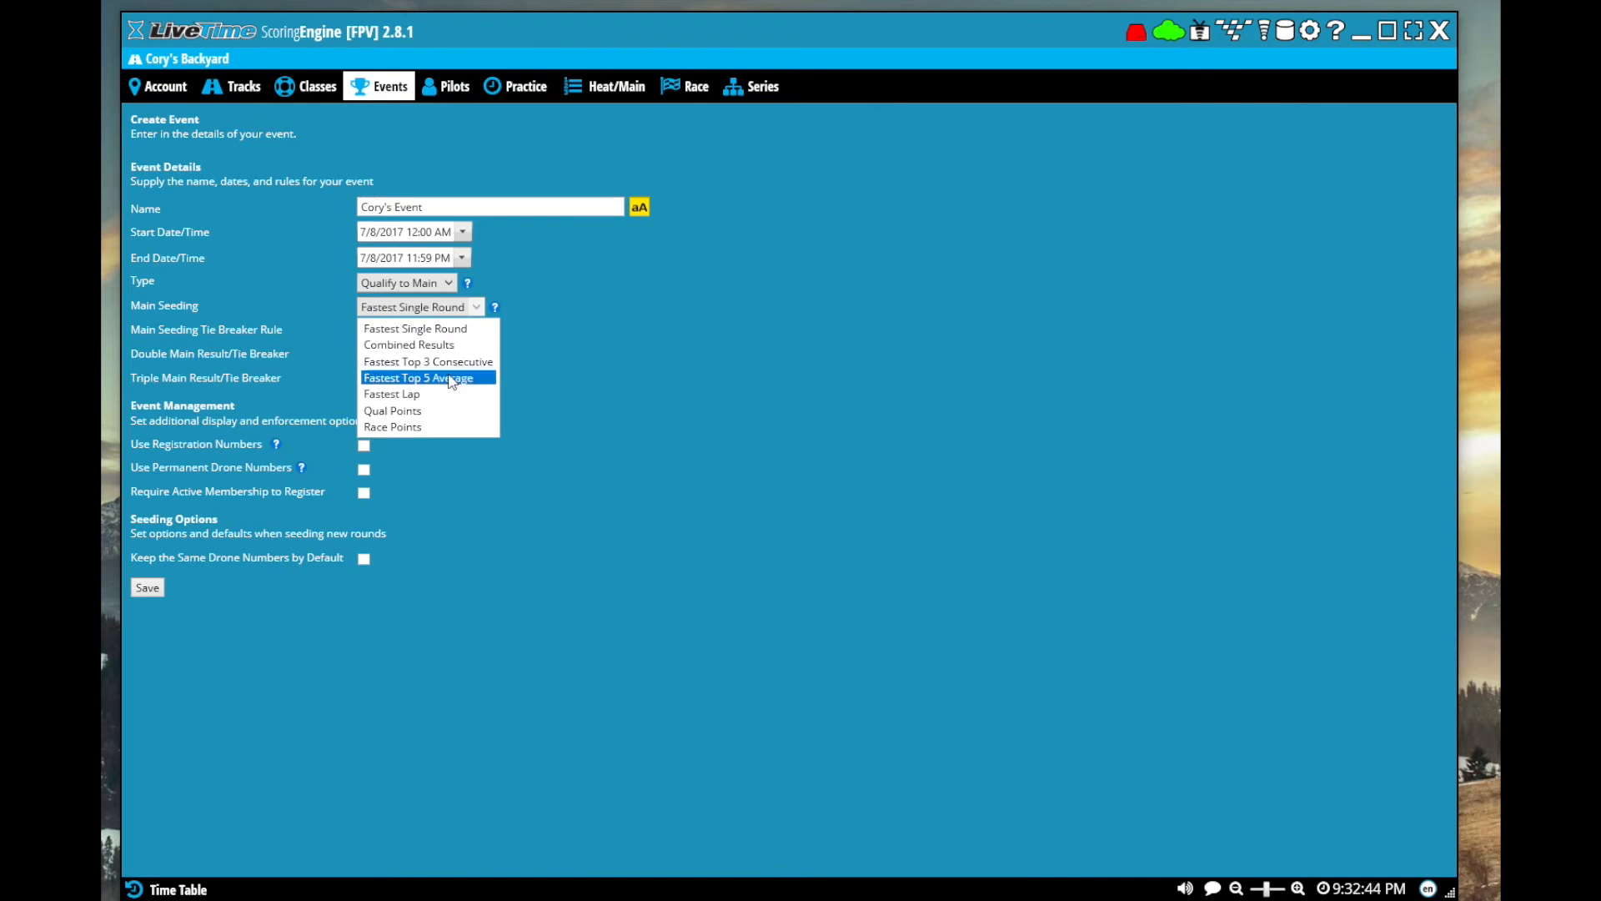
left_click(443, 345)
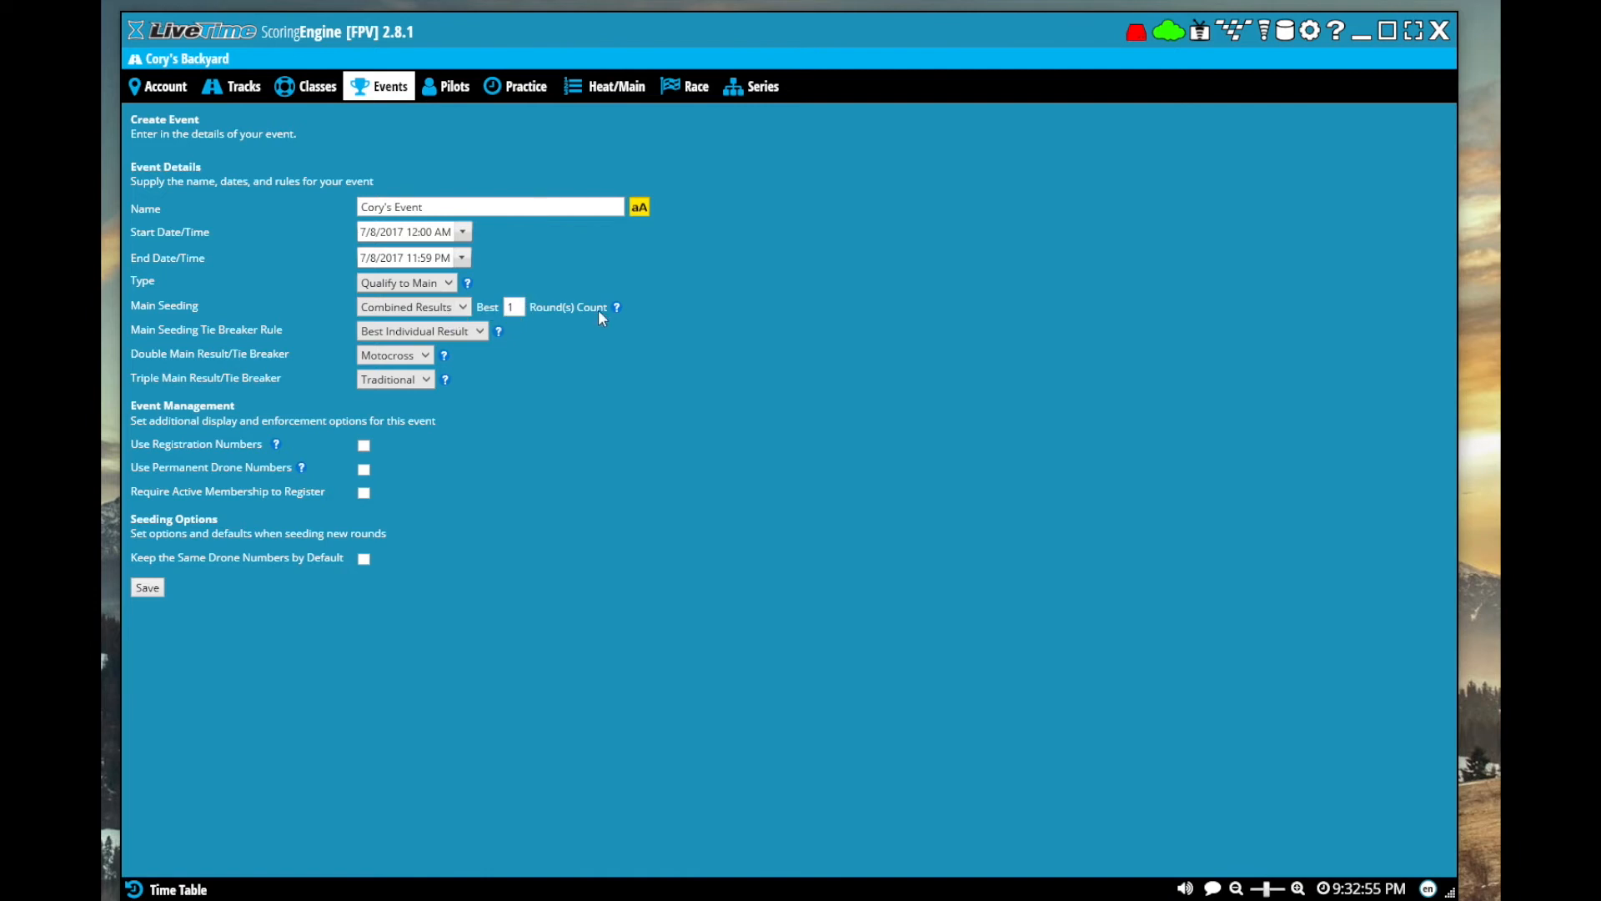
Set the main seeding to count the best 3 rounds and save the event
double_click(513, 307)
type("3")
left_click(148, 587)
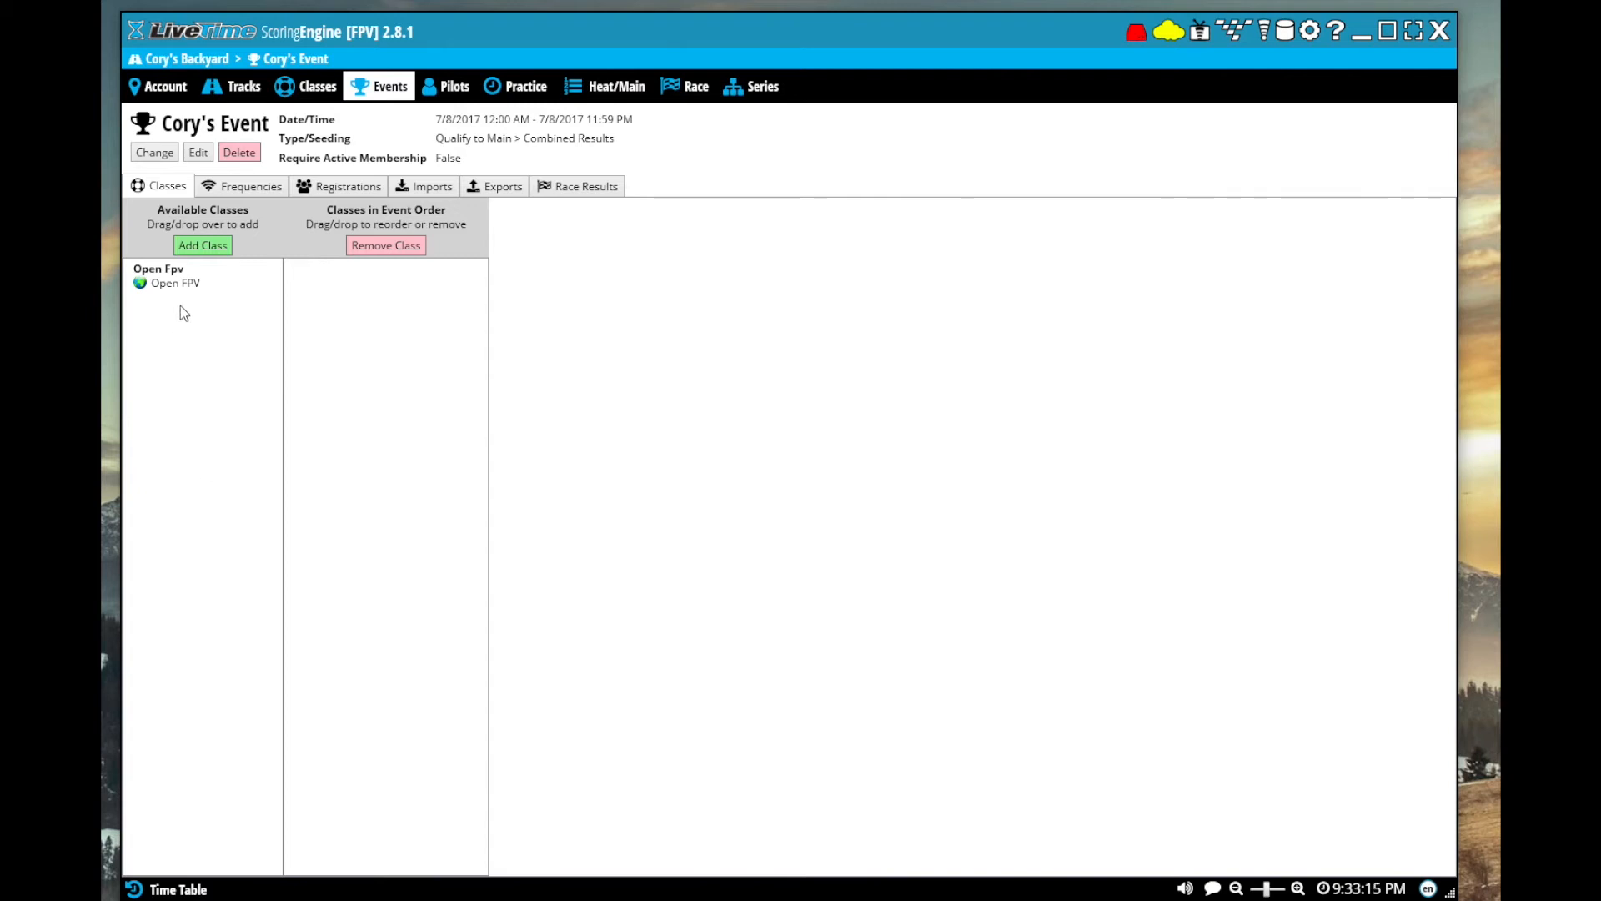
Add the Open Fpv class to the event and load the Raceband 8 profile as its video frequencies
left_click_drag(197, 287, 365, 281)
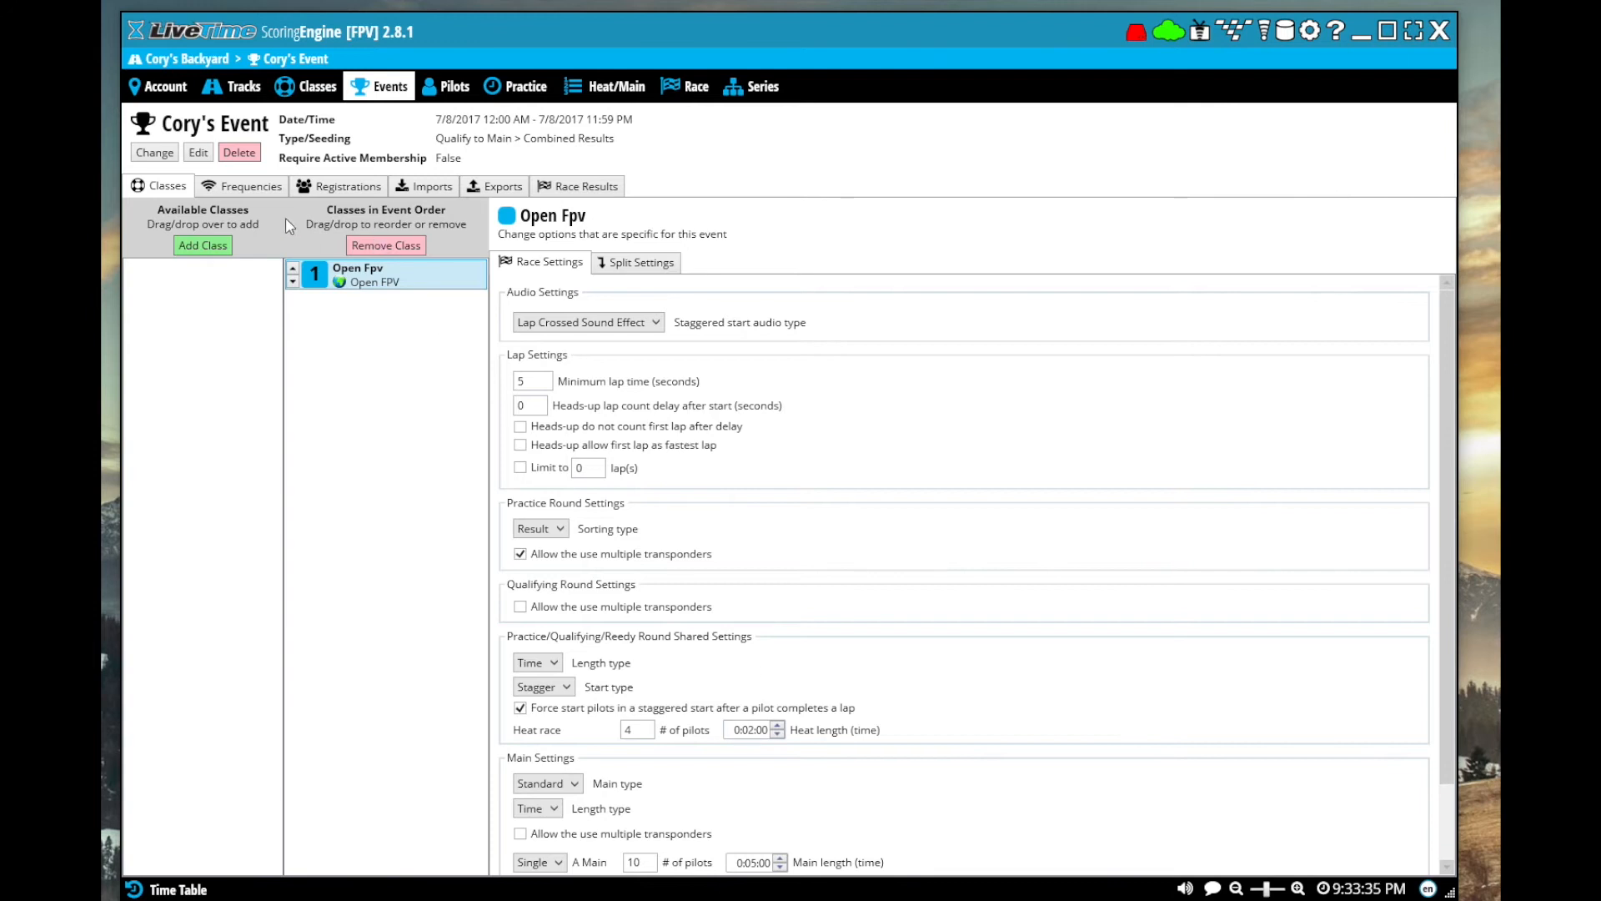
left_click(251, 188)
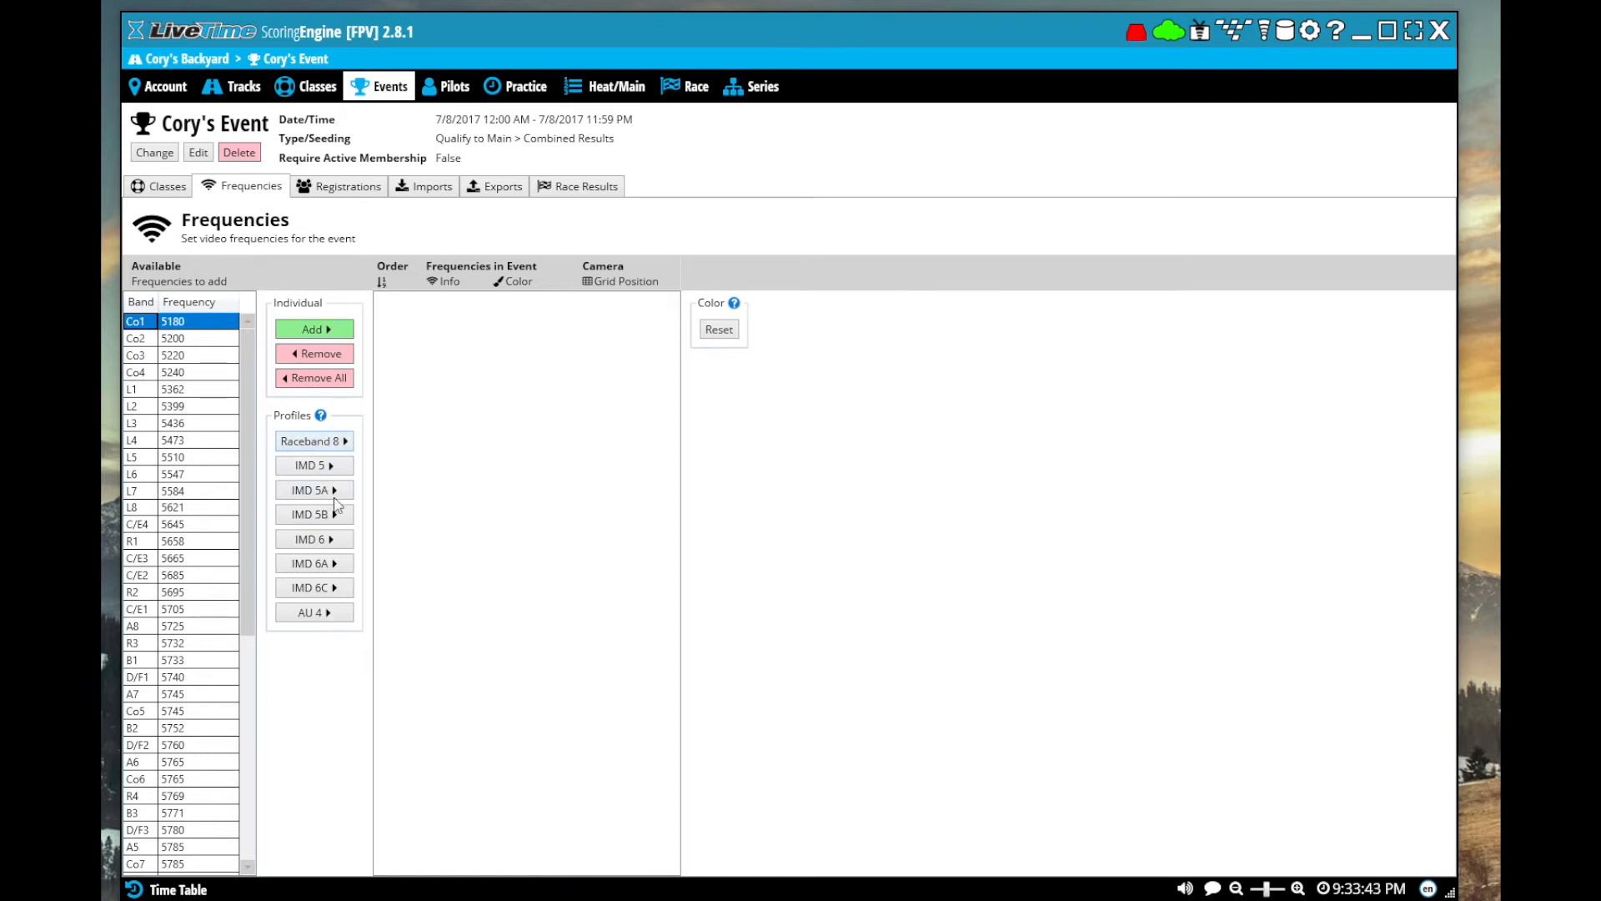
left_click(318, 443)
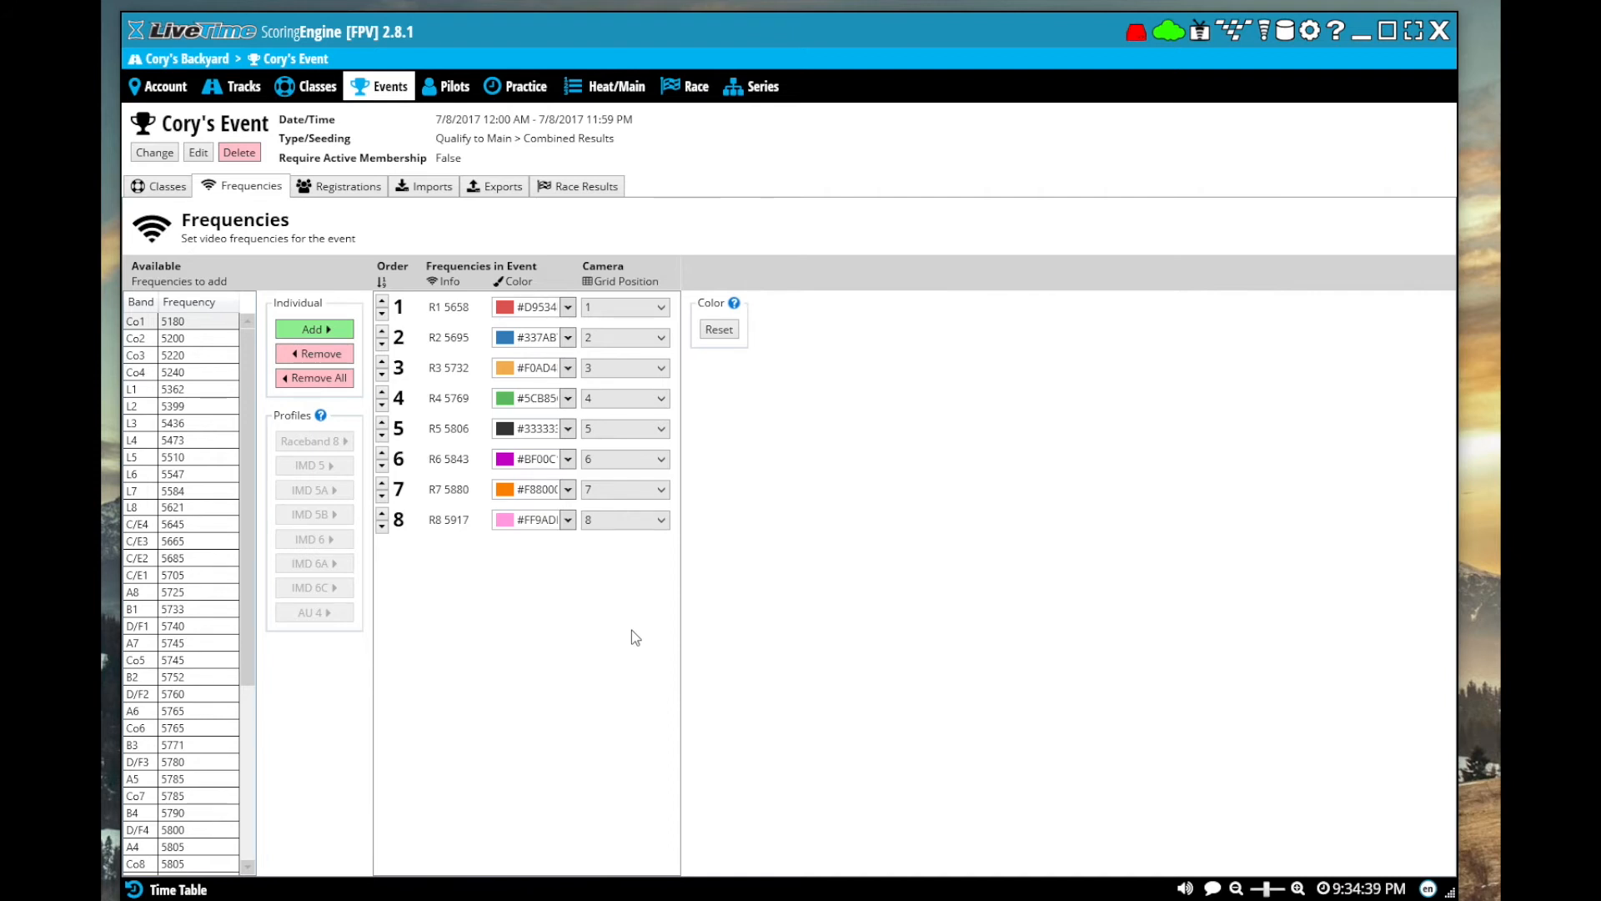
Review the event's pilot registrations, import and export options, and race results reports
left_click(354, 194)
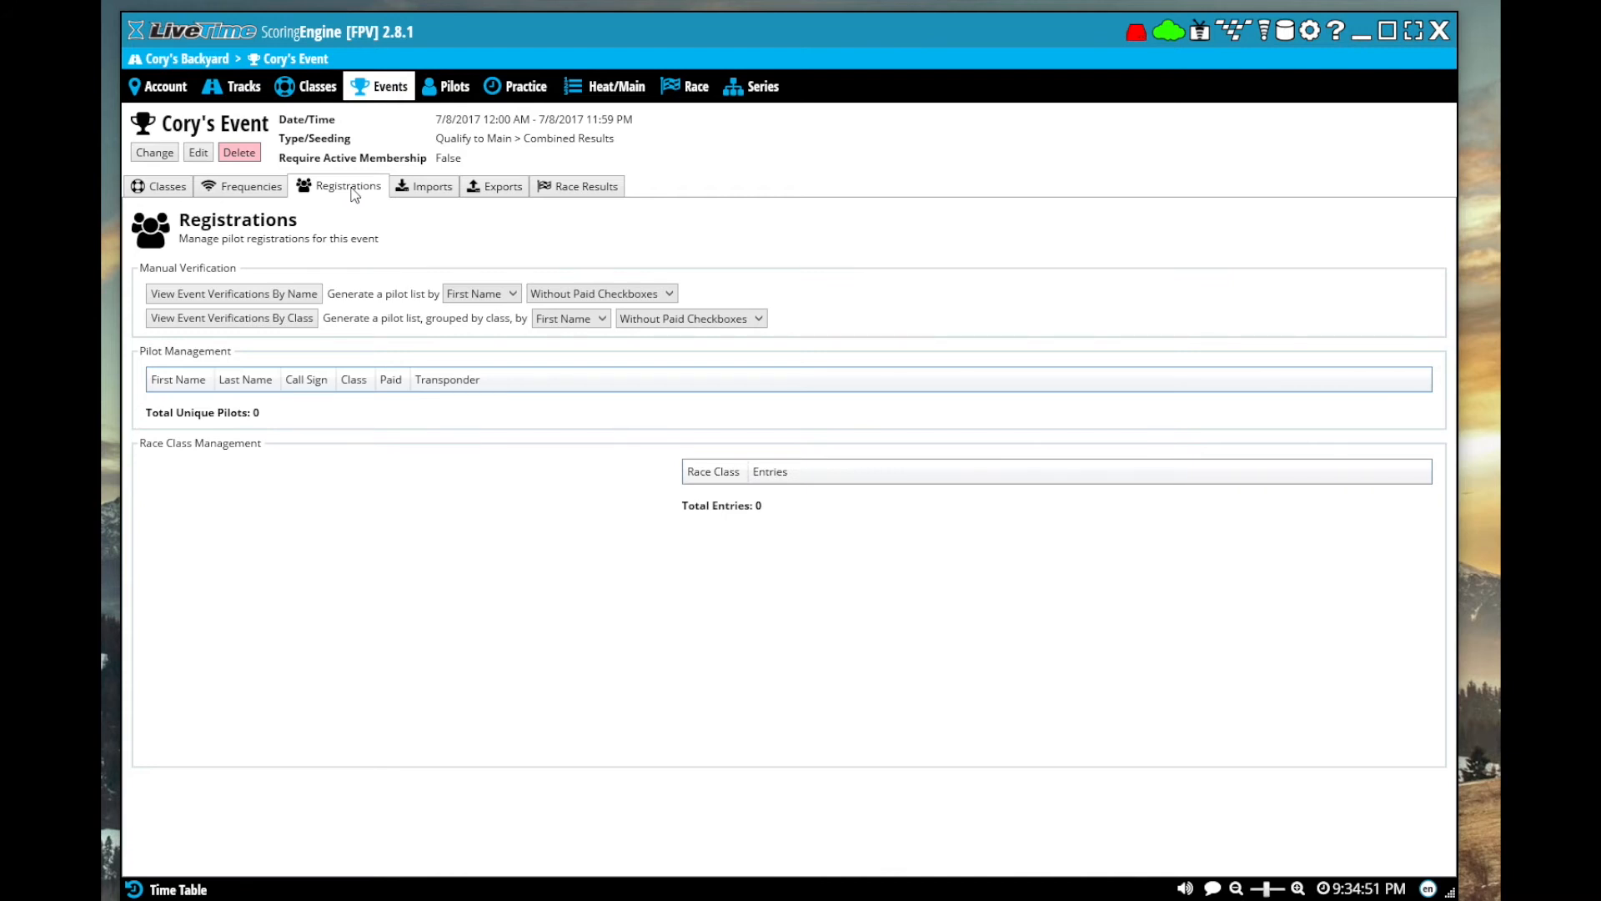
left_click(432, 190)
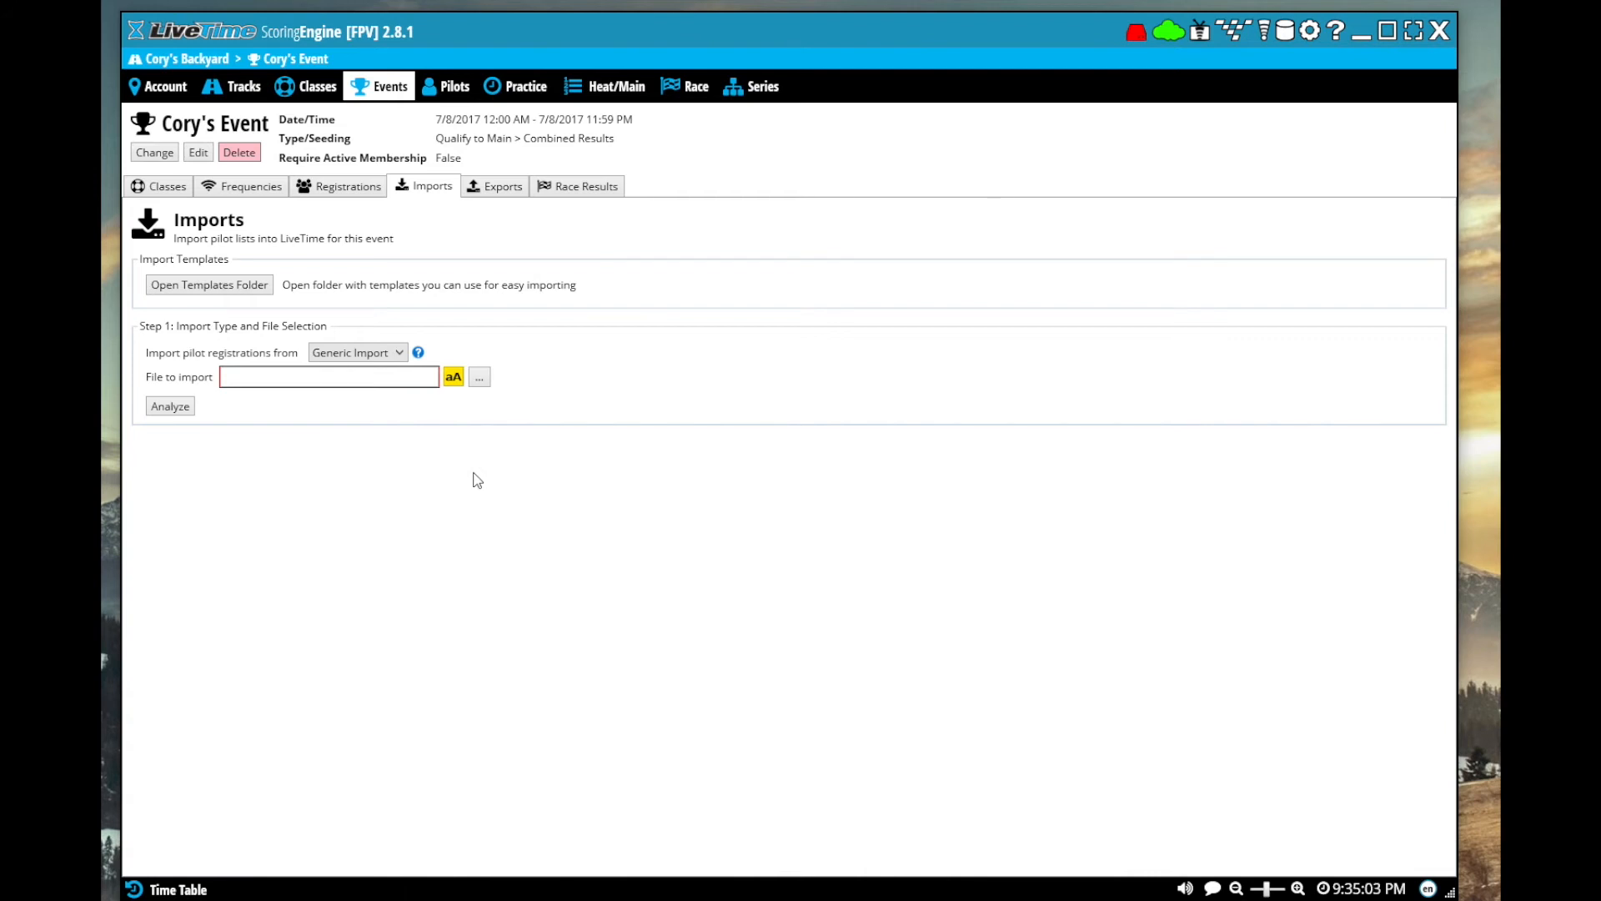
left_click(500, 191)
left_click(581, 191)
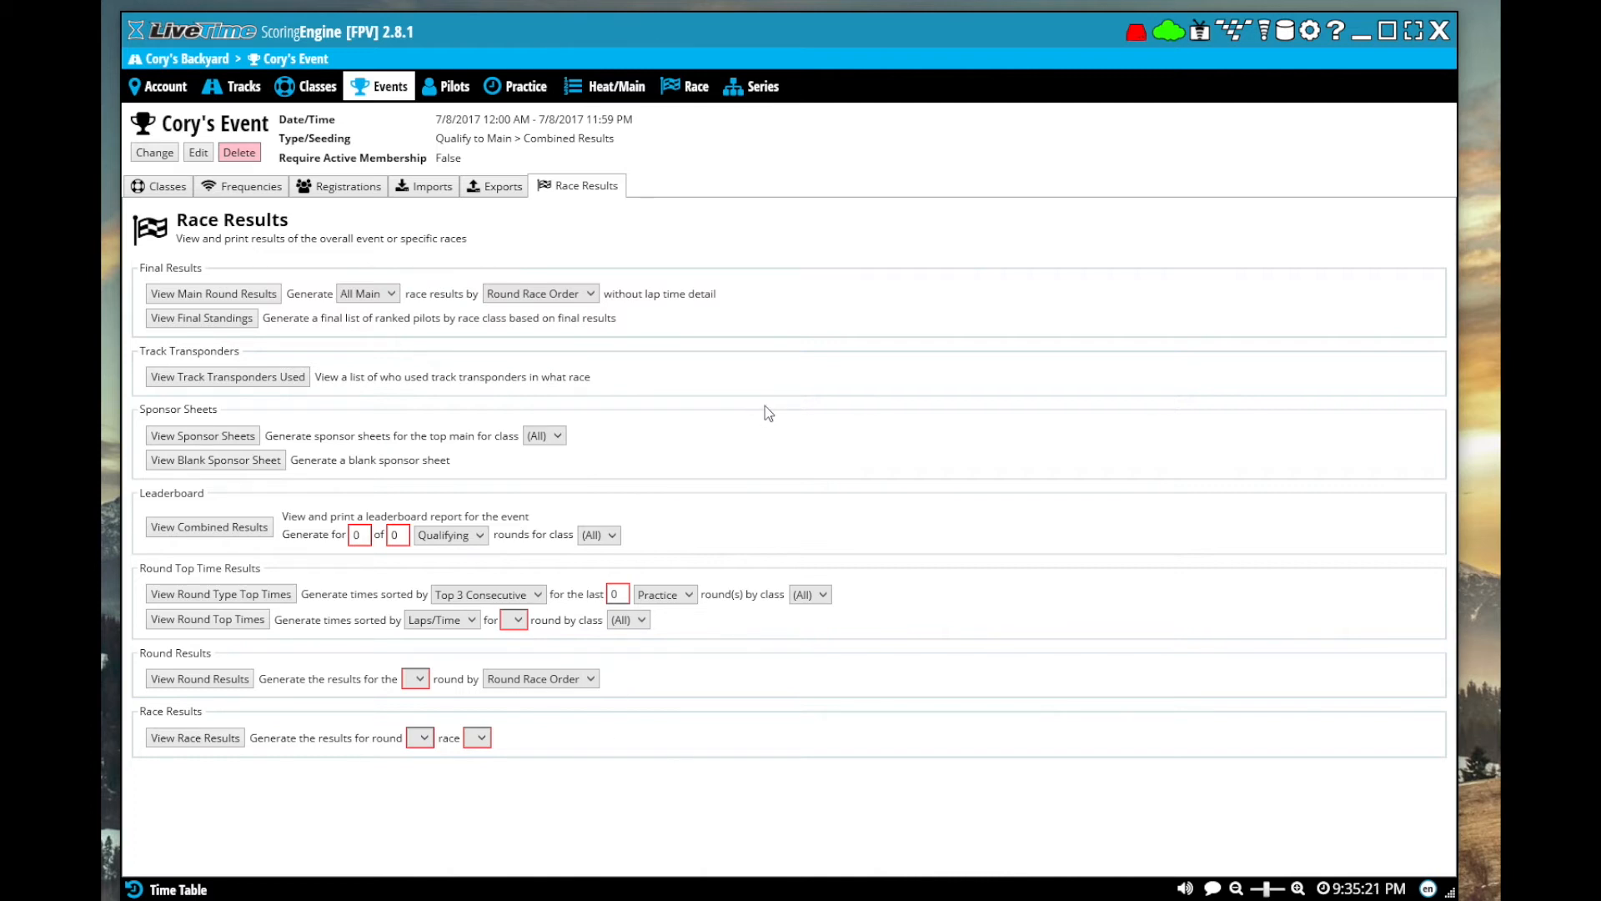
Create a pilot with the first and last name, and mark the pilot as registered and paid for Open Fpv
left_click(449, 93)
key("Tab")
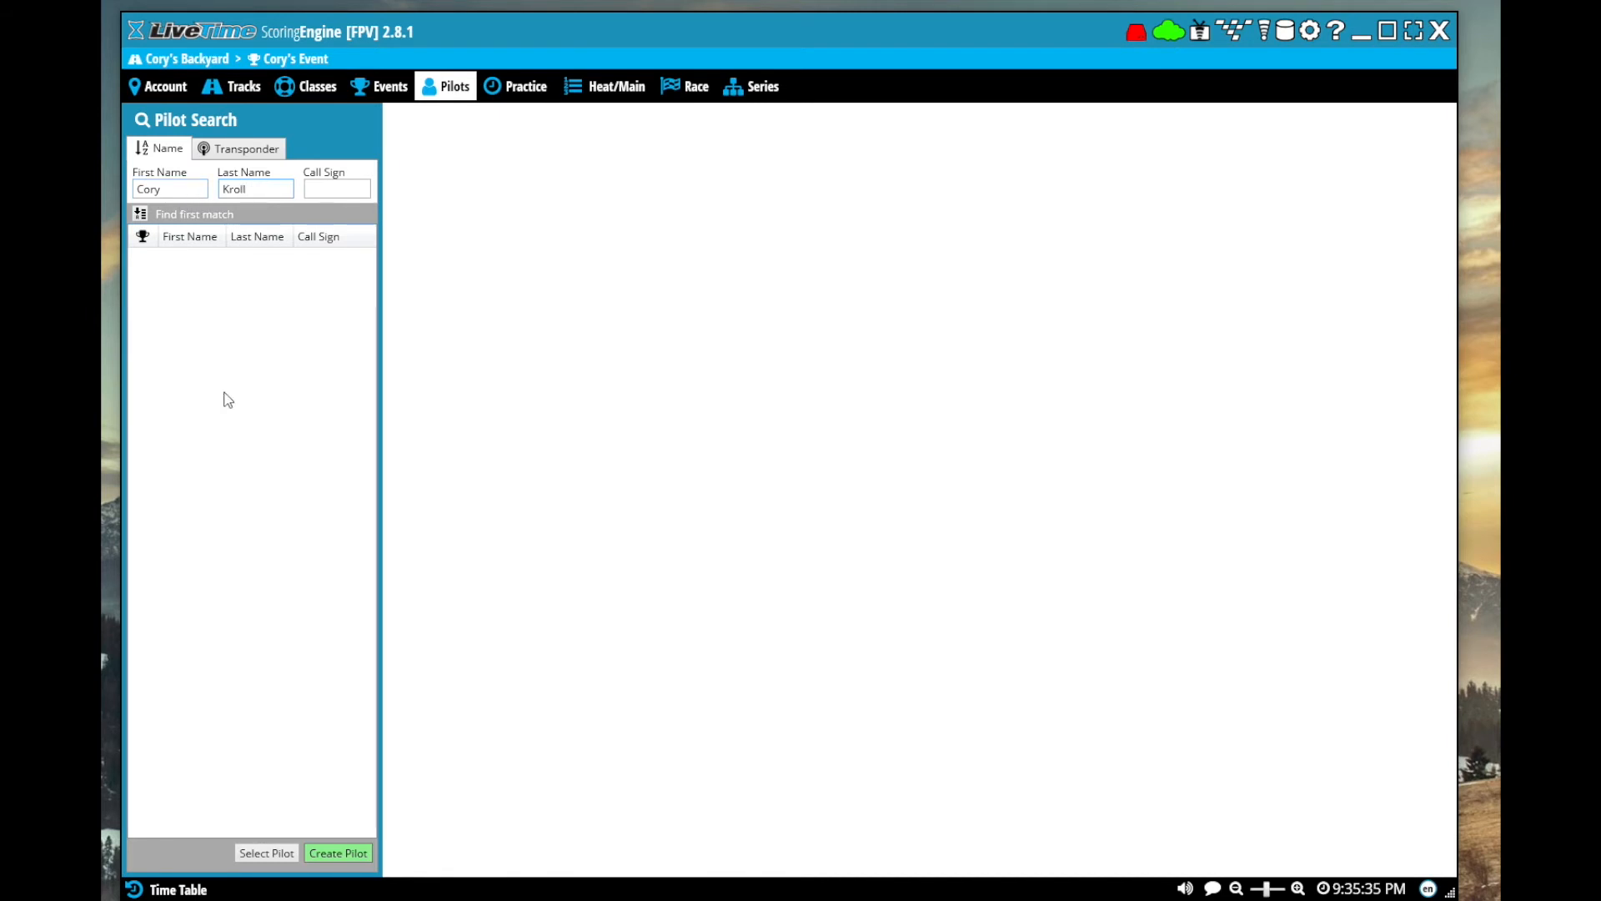
key("Return")
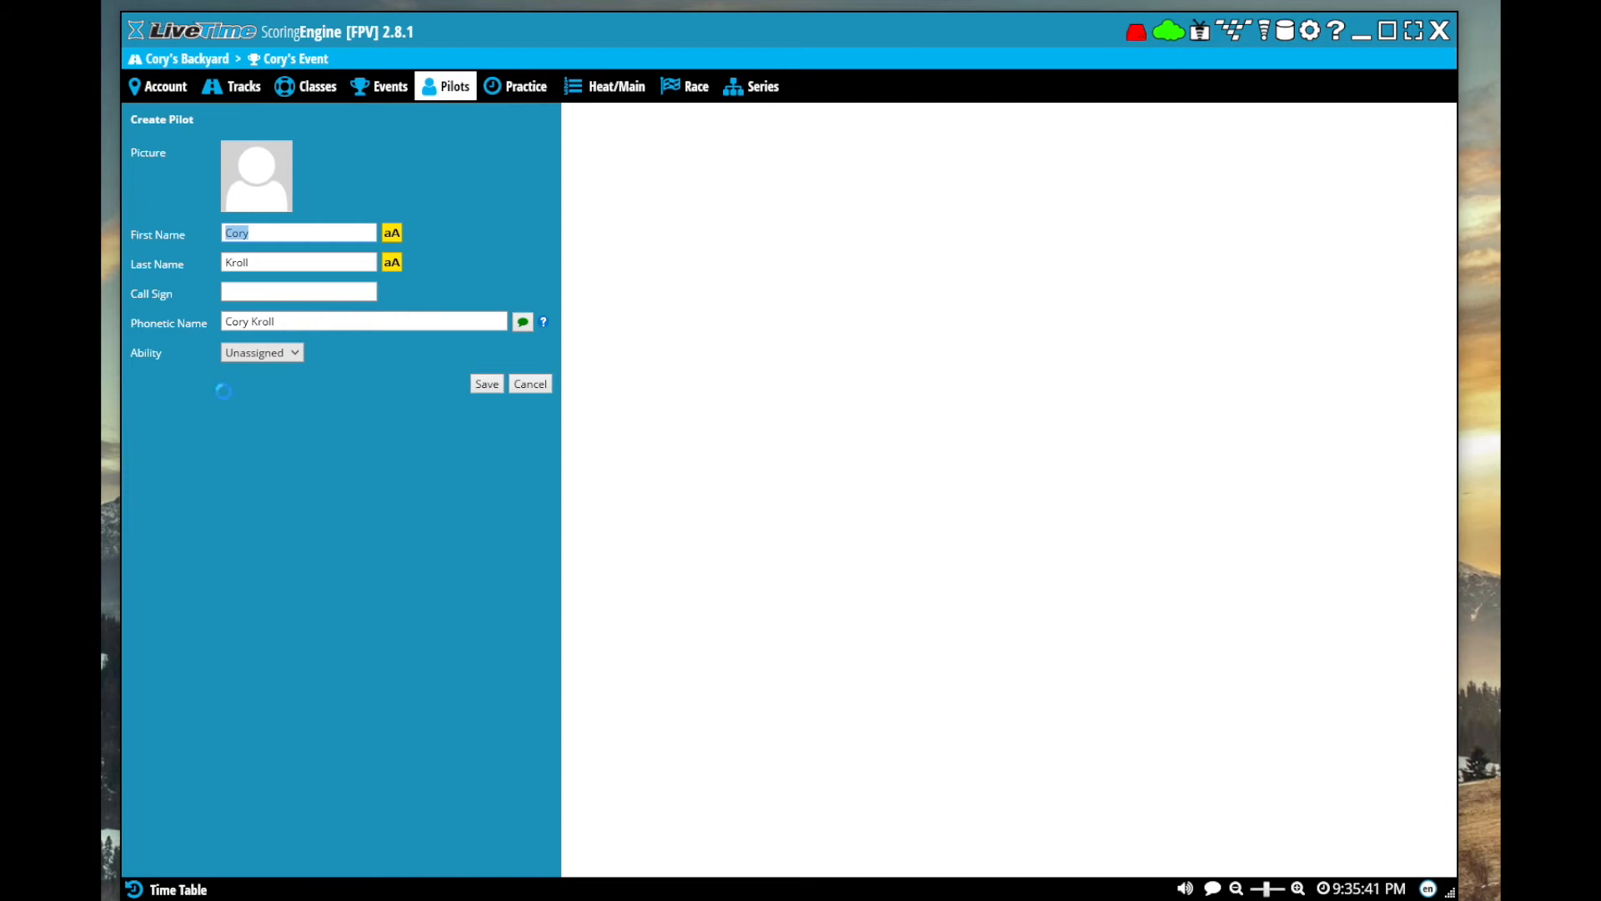
key("Return")
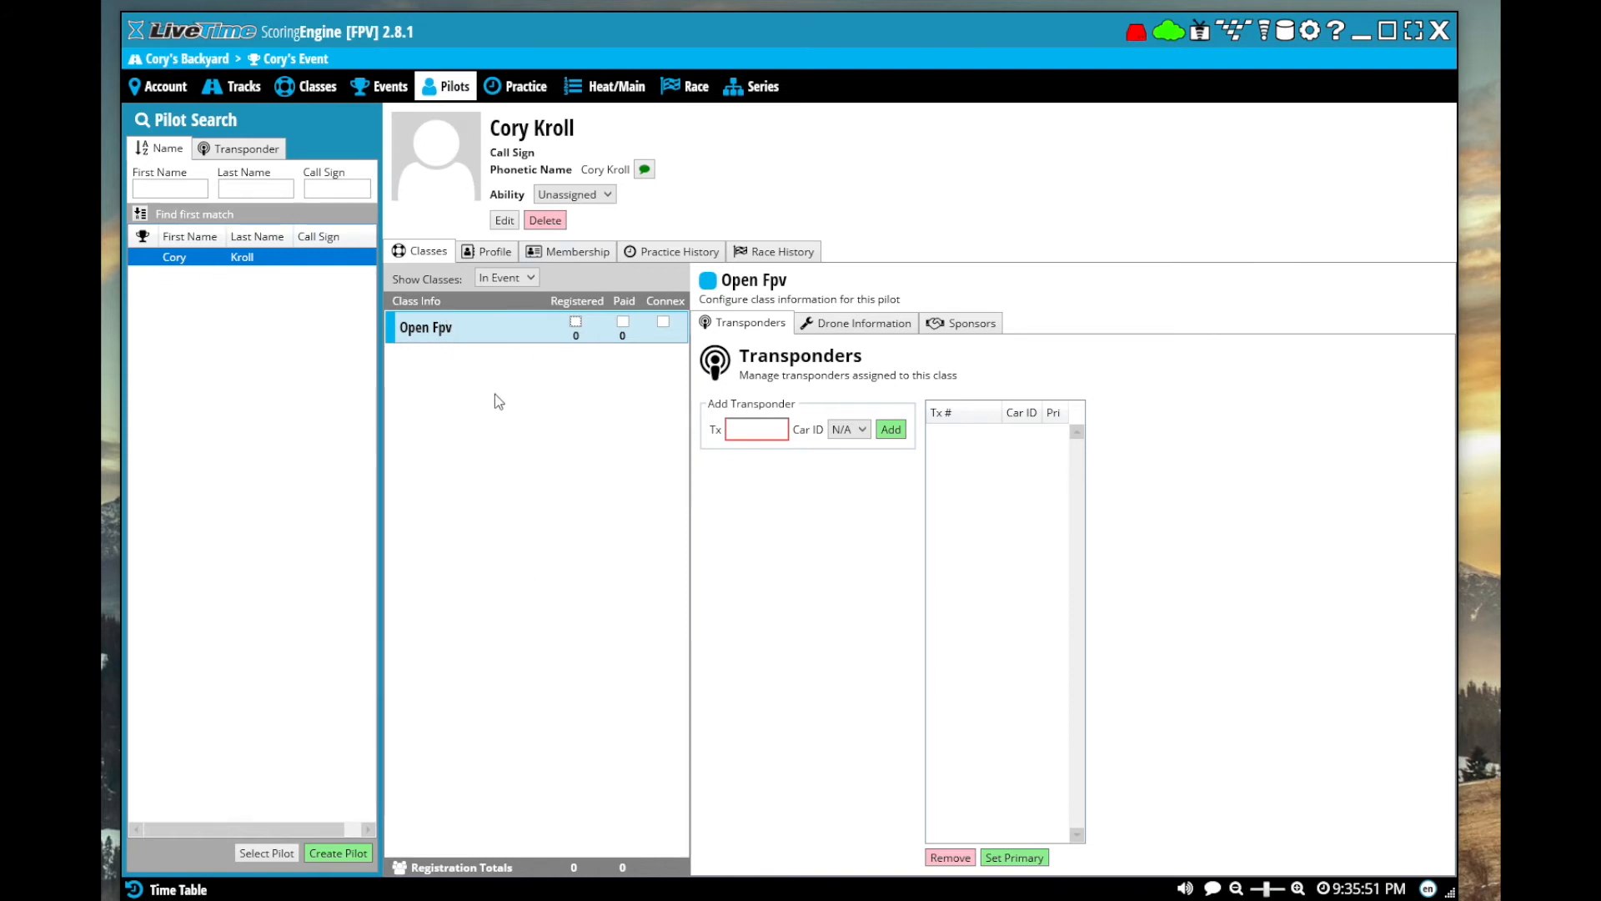
left_click(575, 322)
left_click(623, 322)
Create a second pilot with the first and last name and register them for Open Fpv
left_click(198, 188)
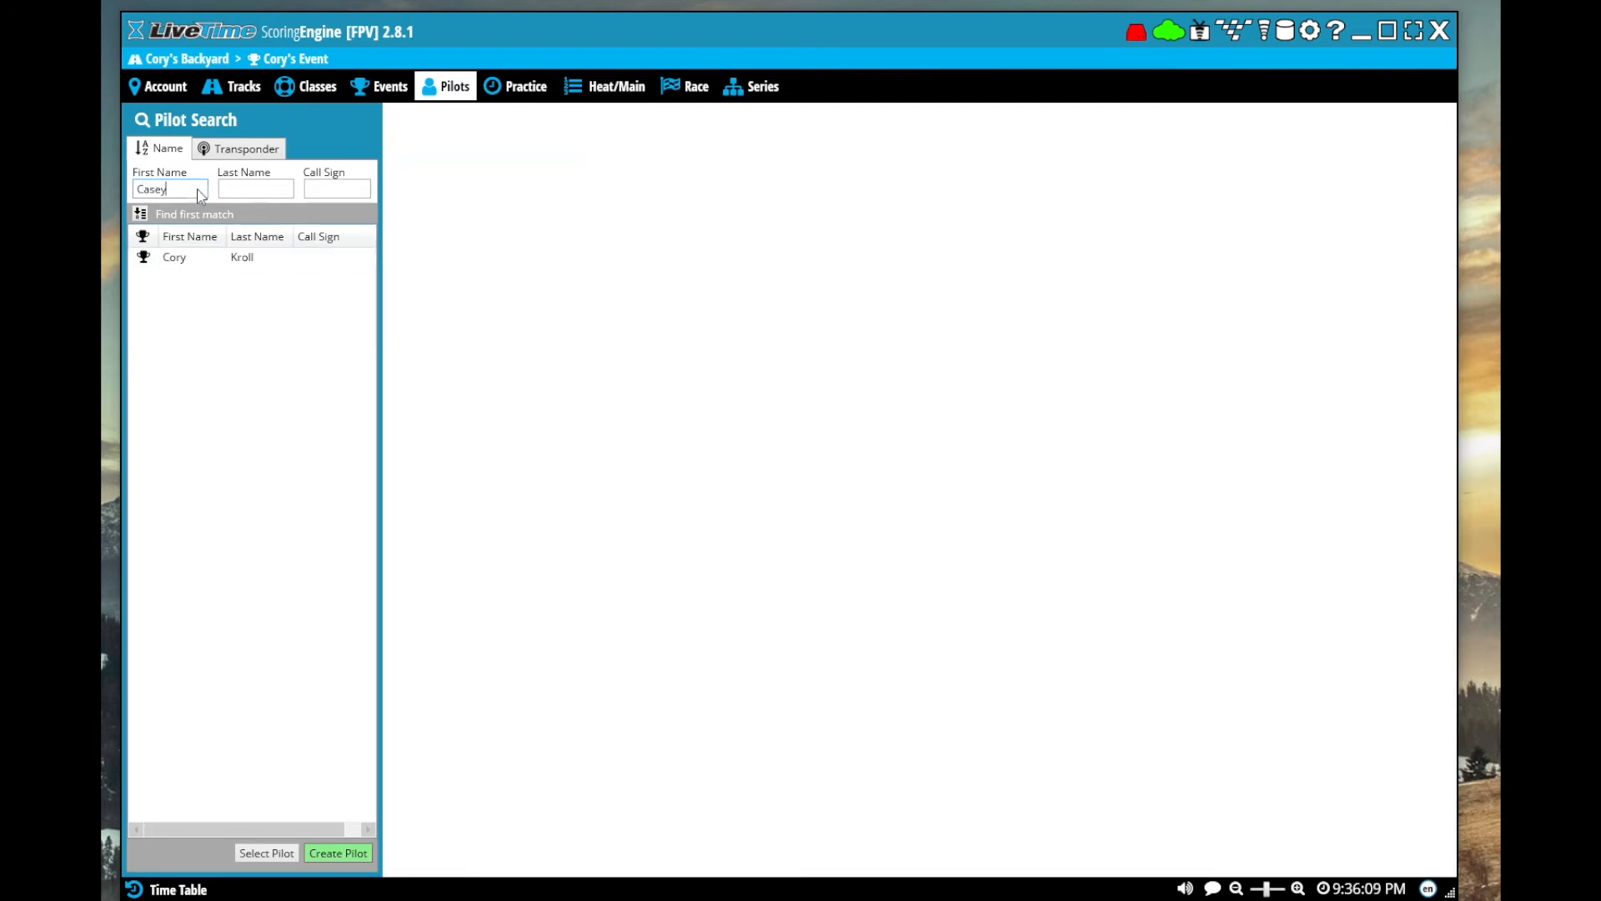
key("Tab")
key("Return")
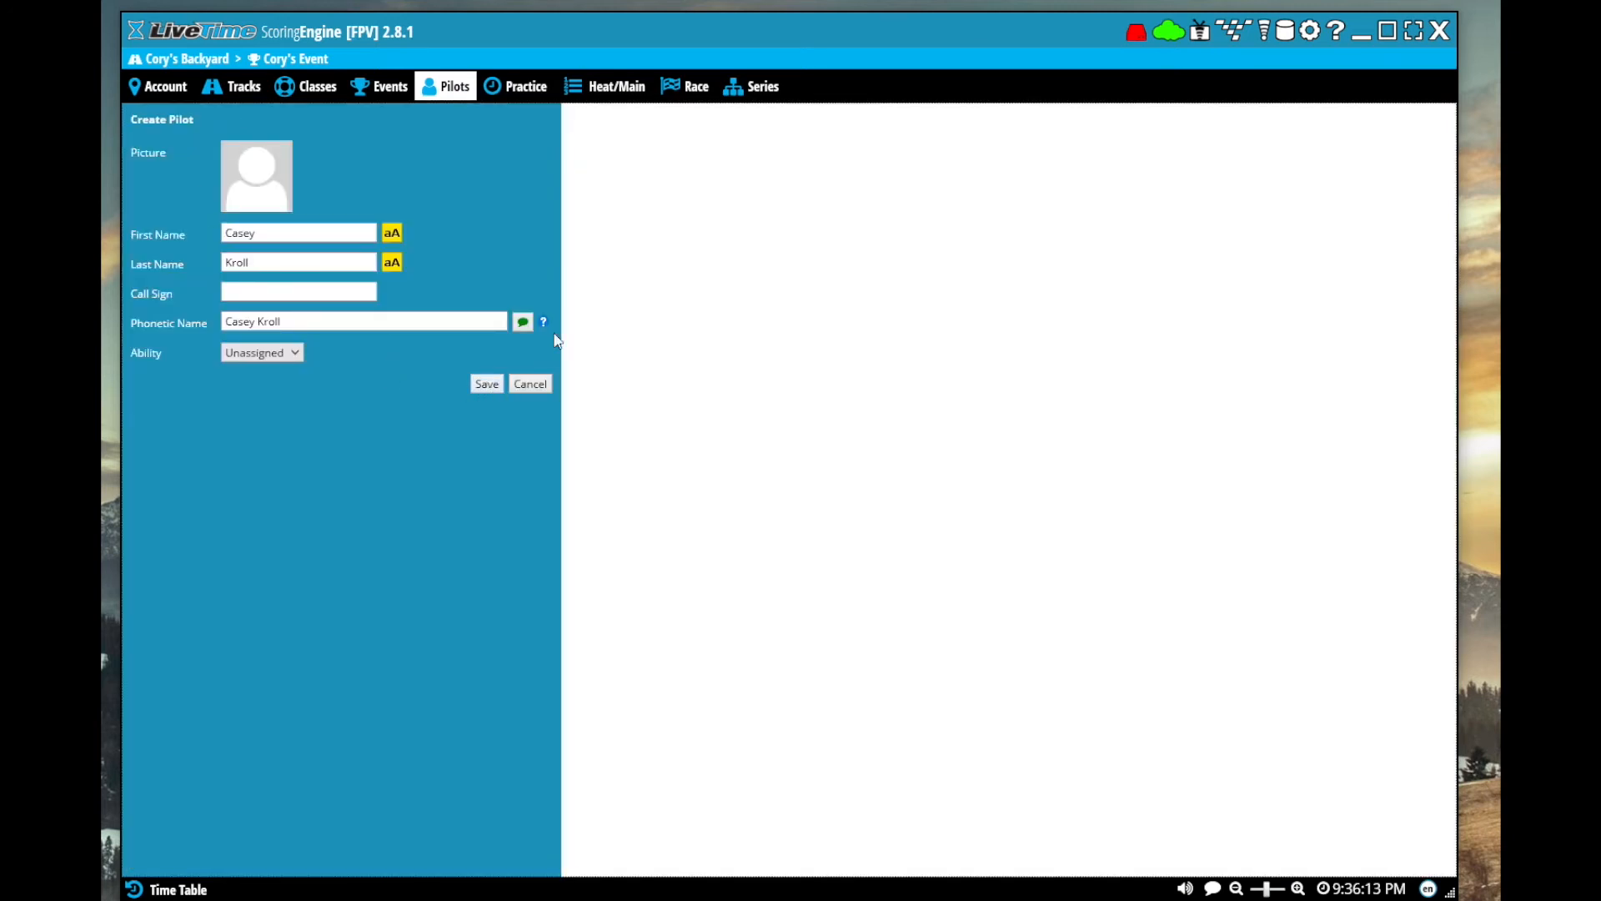
left_click(489, 387)
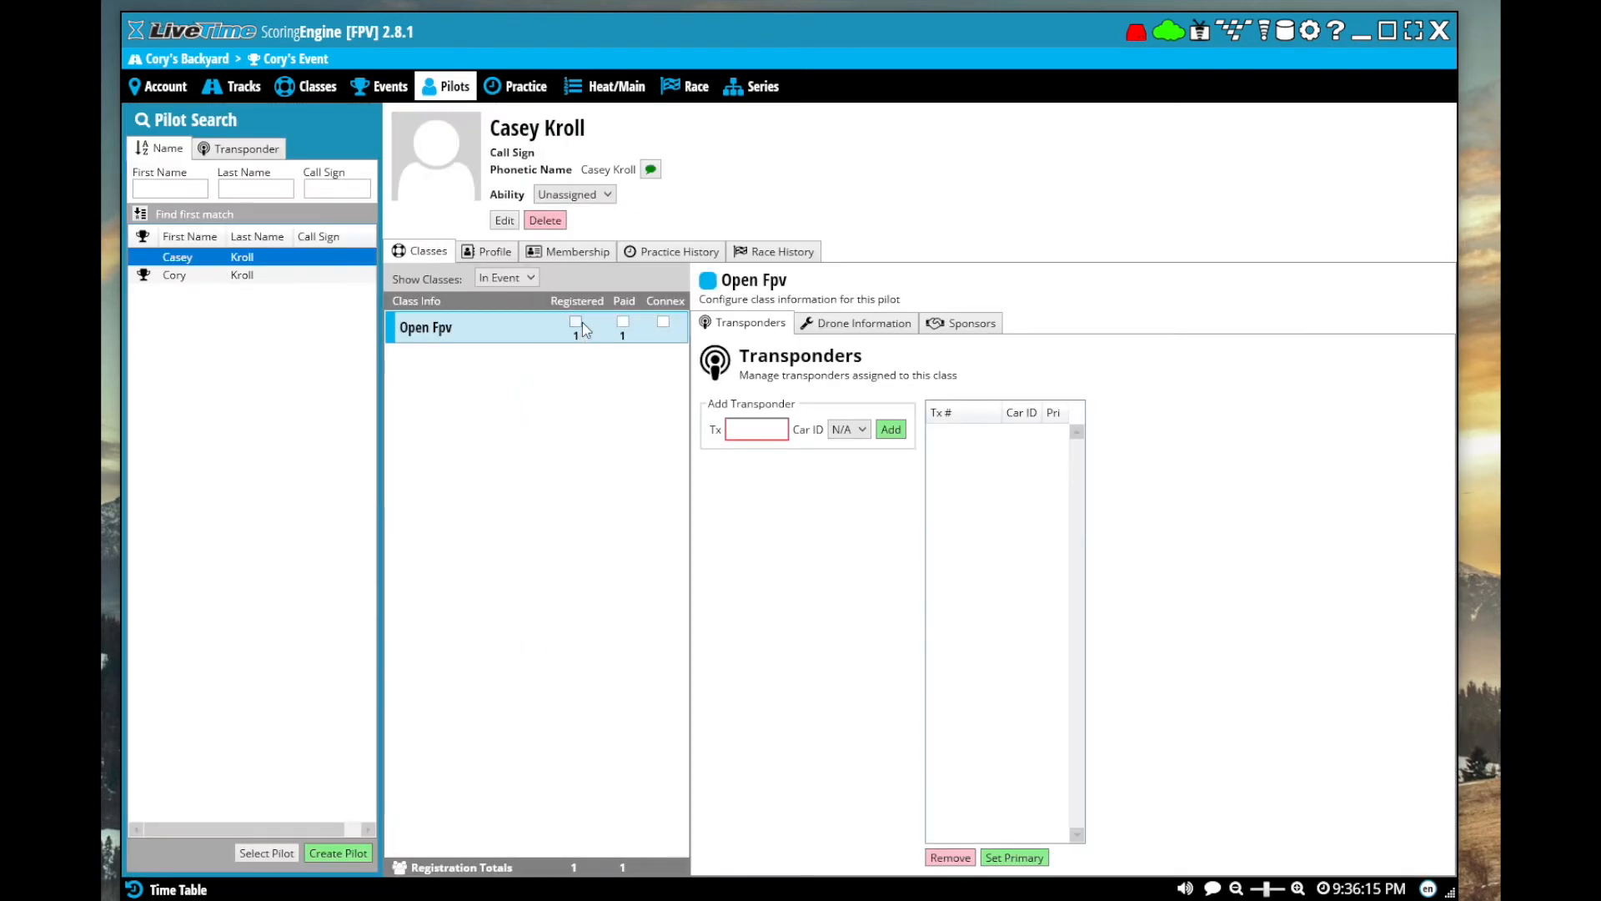
Create and save a third pilot by entering the pilot's first and last name
left_click(183, 190)
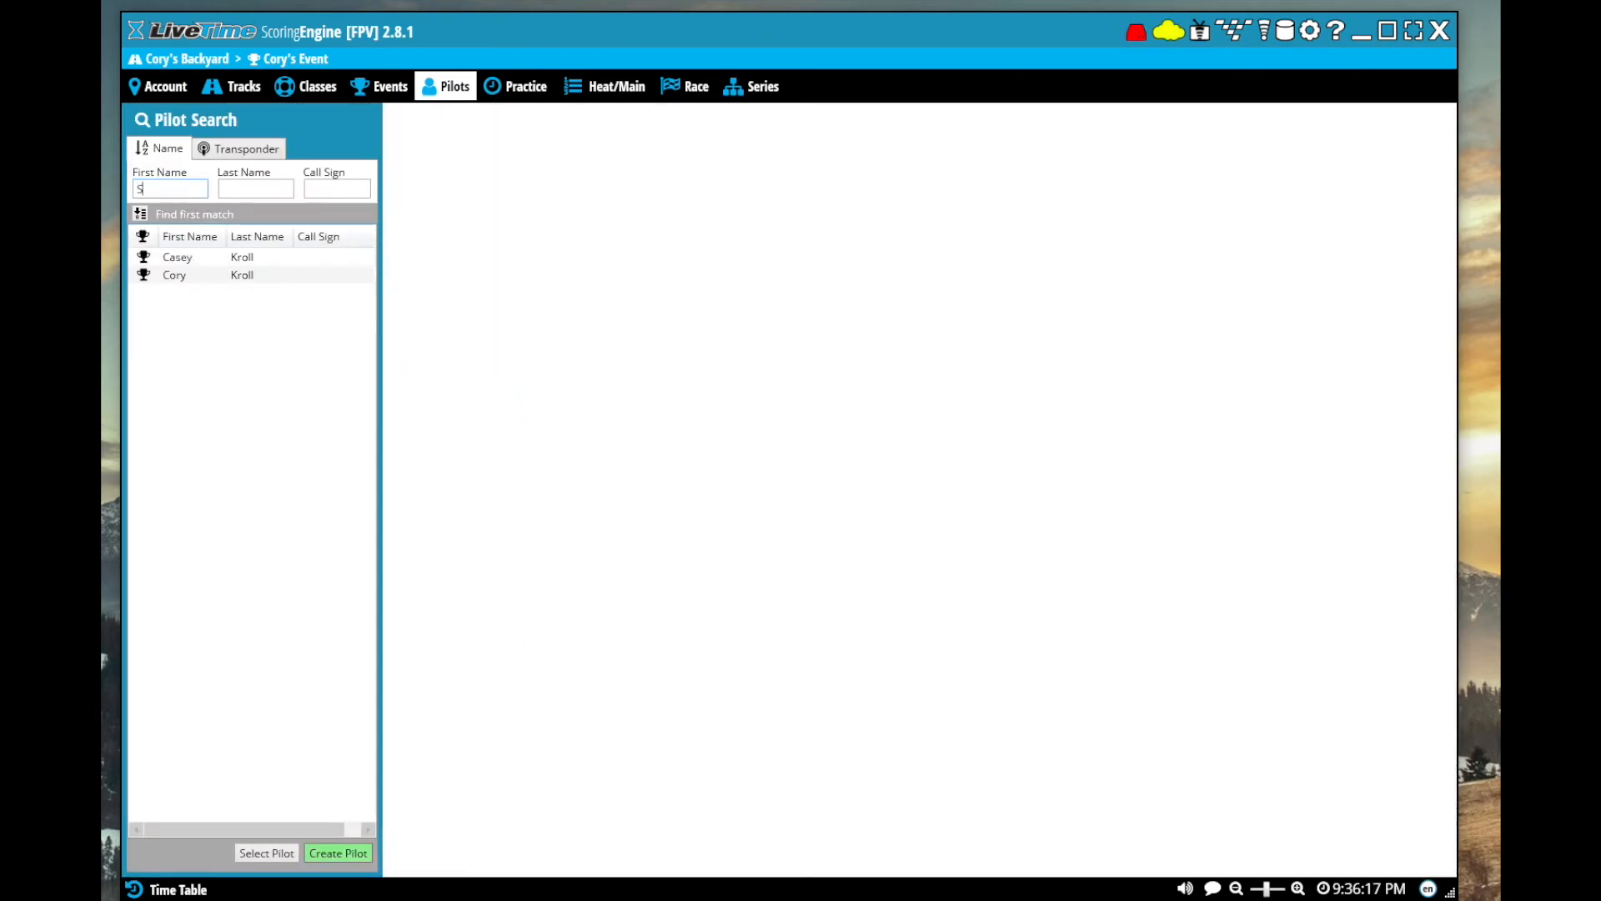
key("Tab")
key("Return")
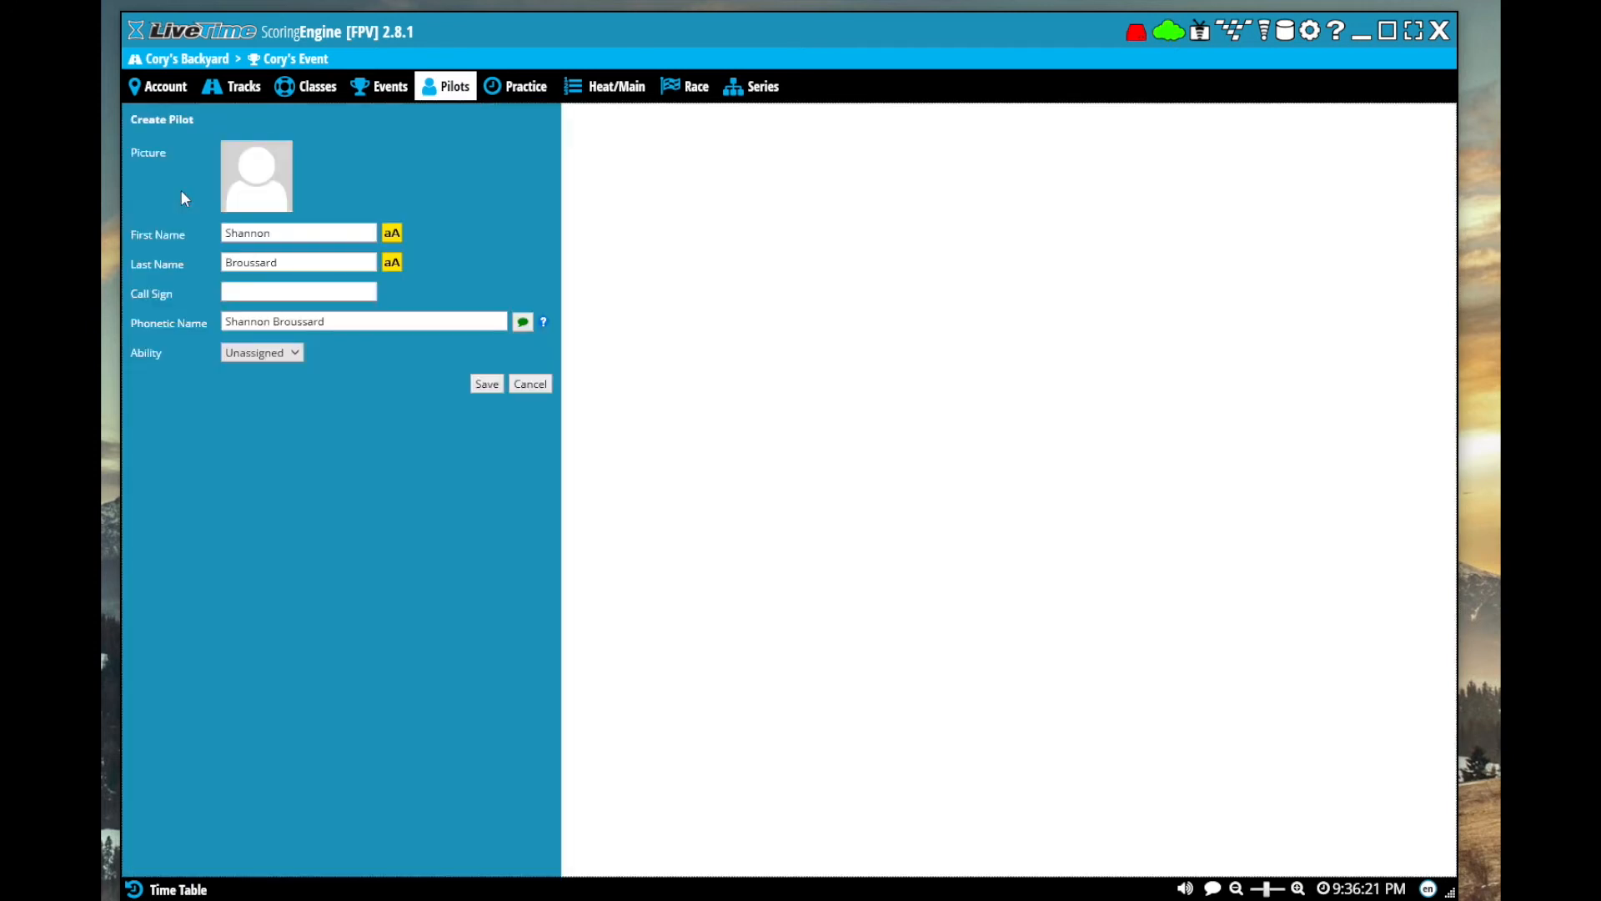
left_click(486, 383)
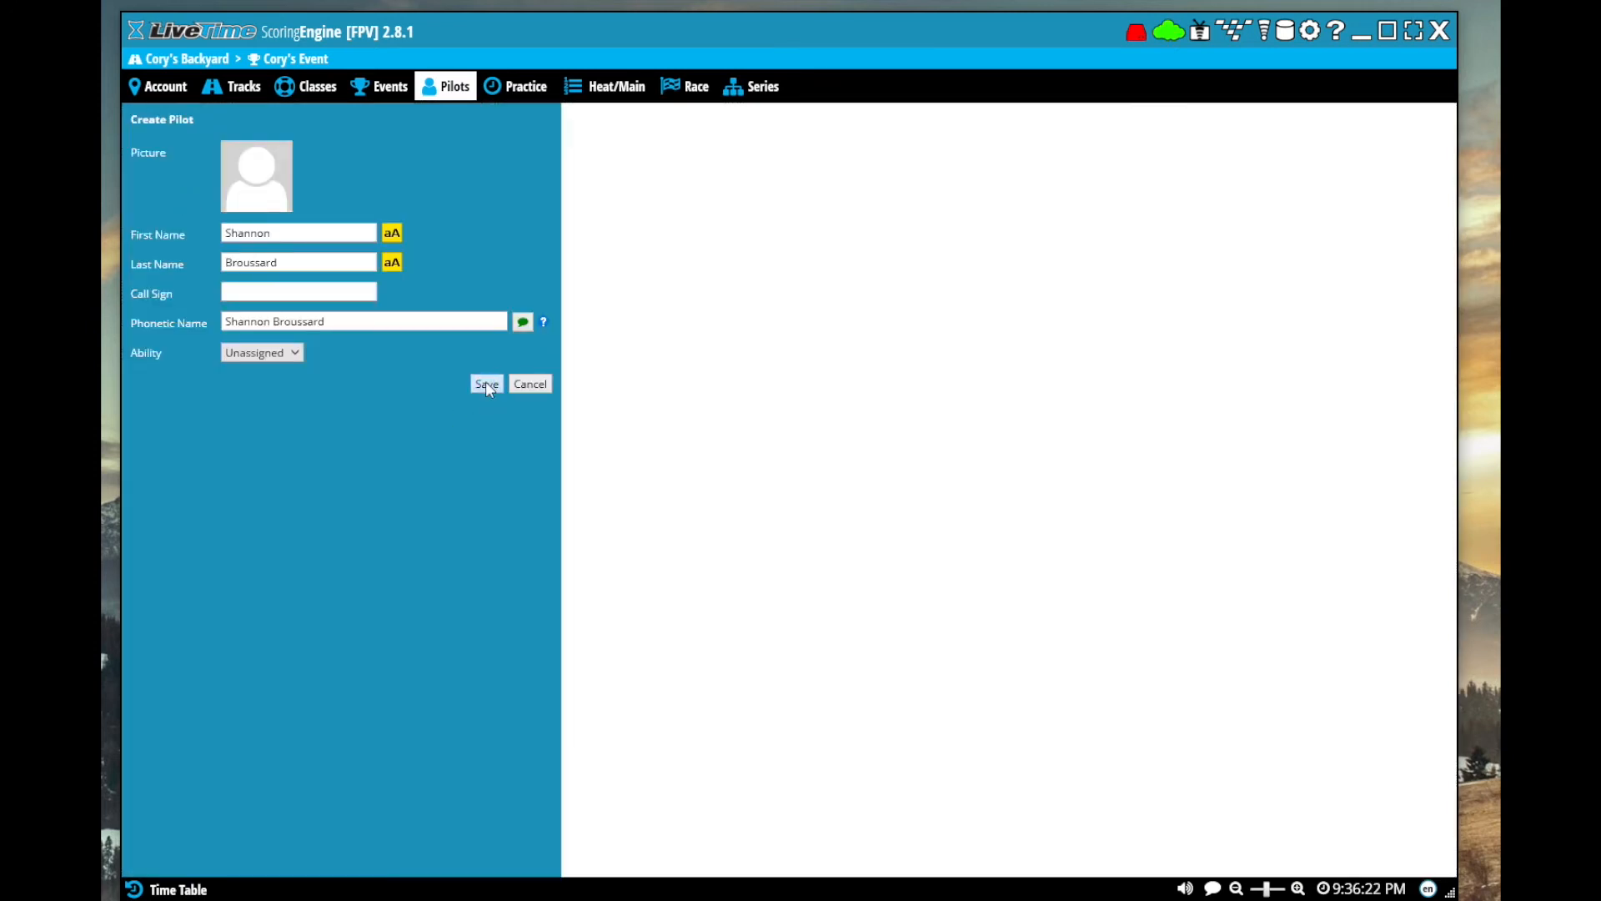
Create a fourth pilot with the first and last name and register them for Open Fpv
left_click(188, 188)
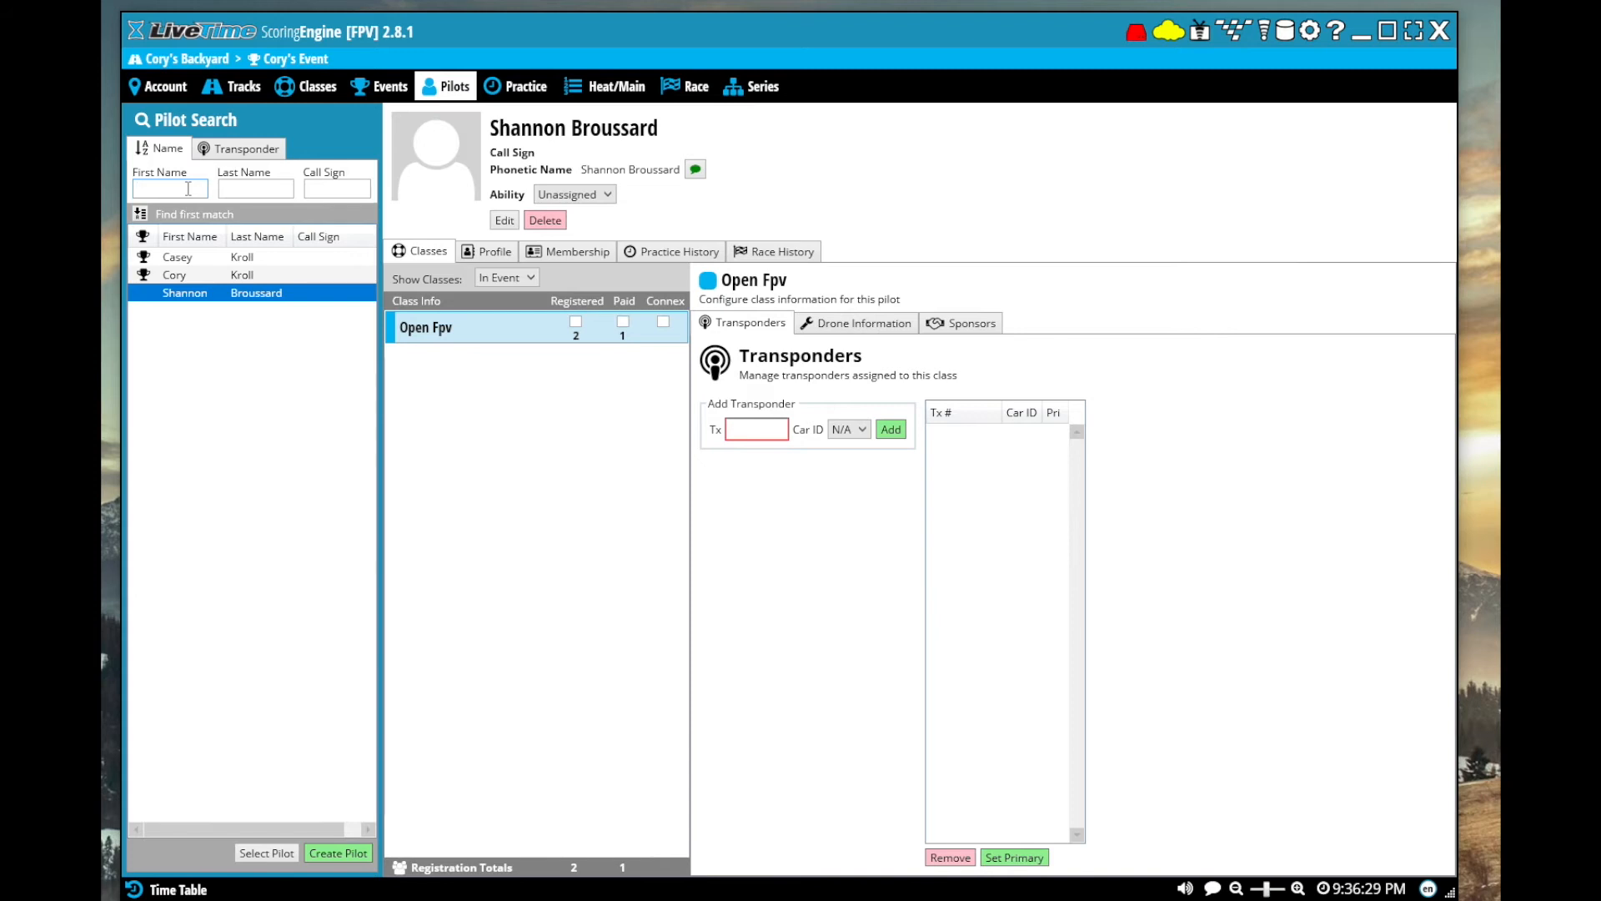
key("Tab")
key("Return")
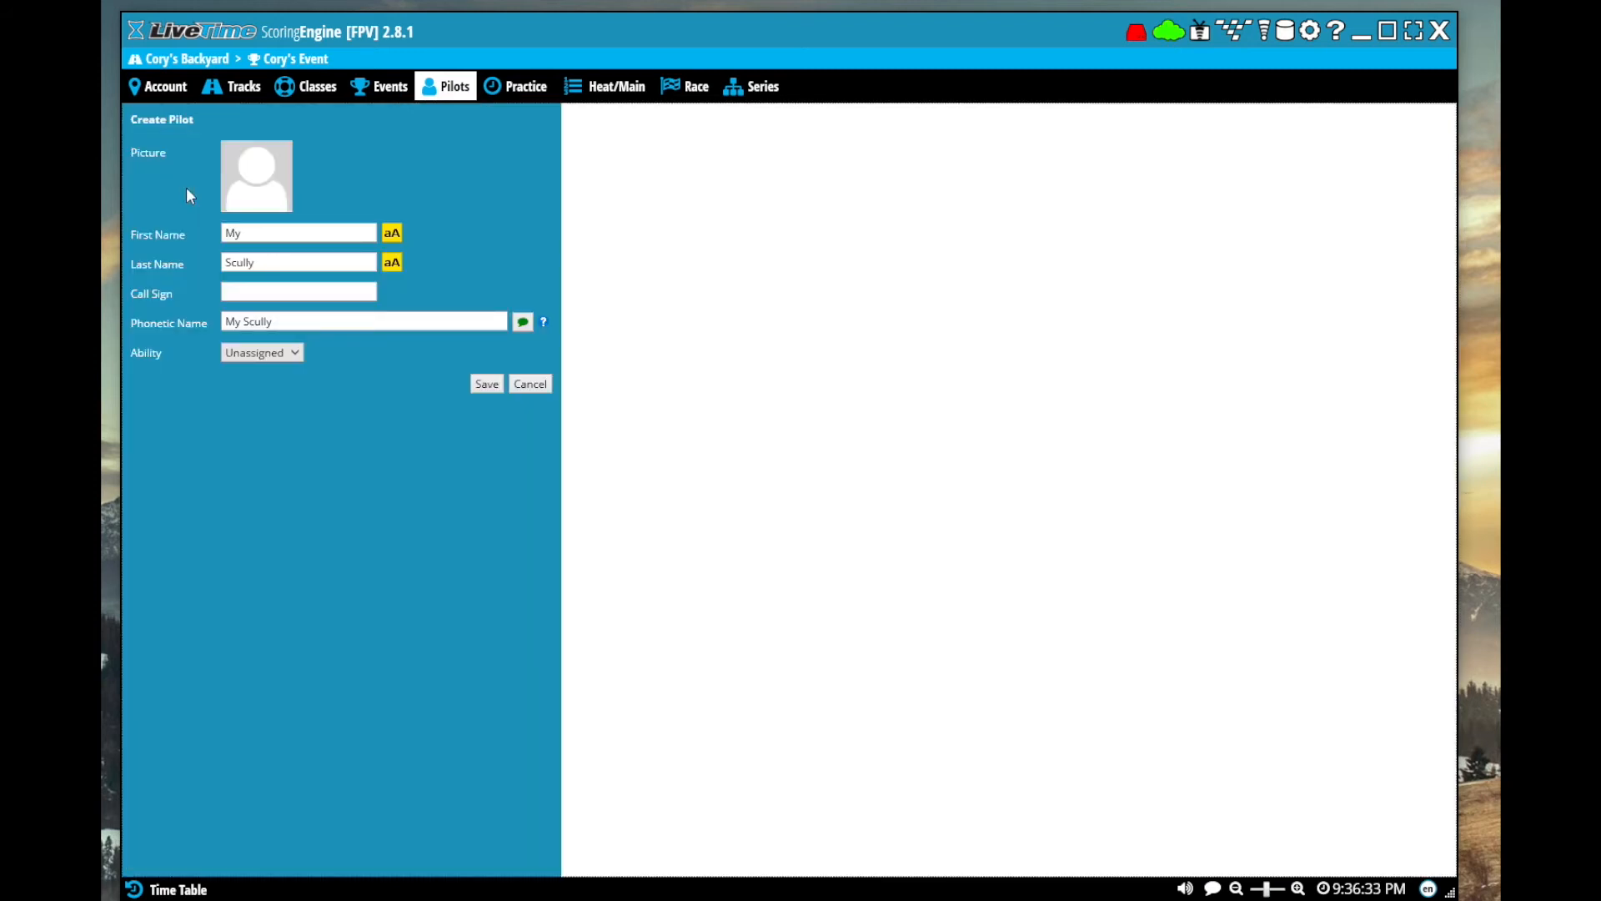
left_click(487, 383)
left_click(576, 322)
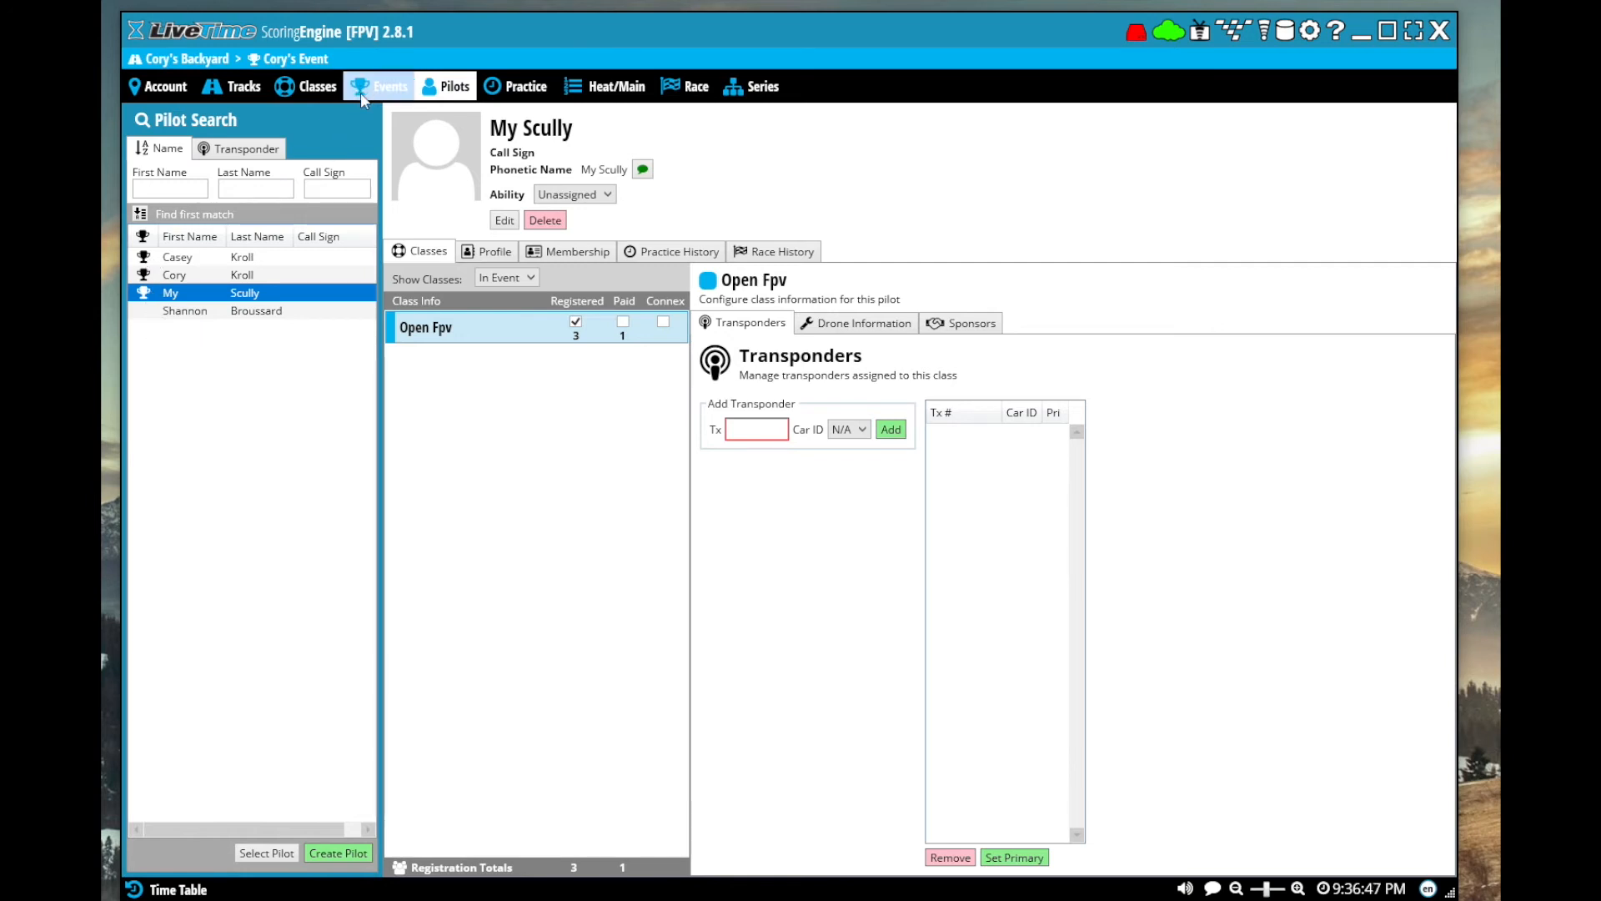
Select the unregistered third pilot and mark them as registered and paid for Open Fpv
left_click(241, 321)
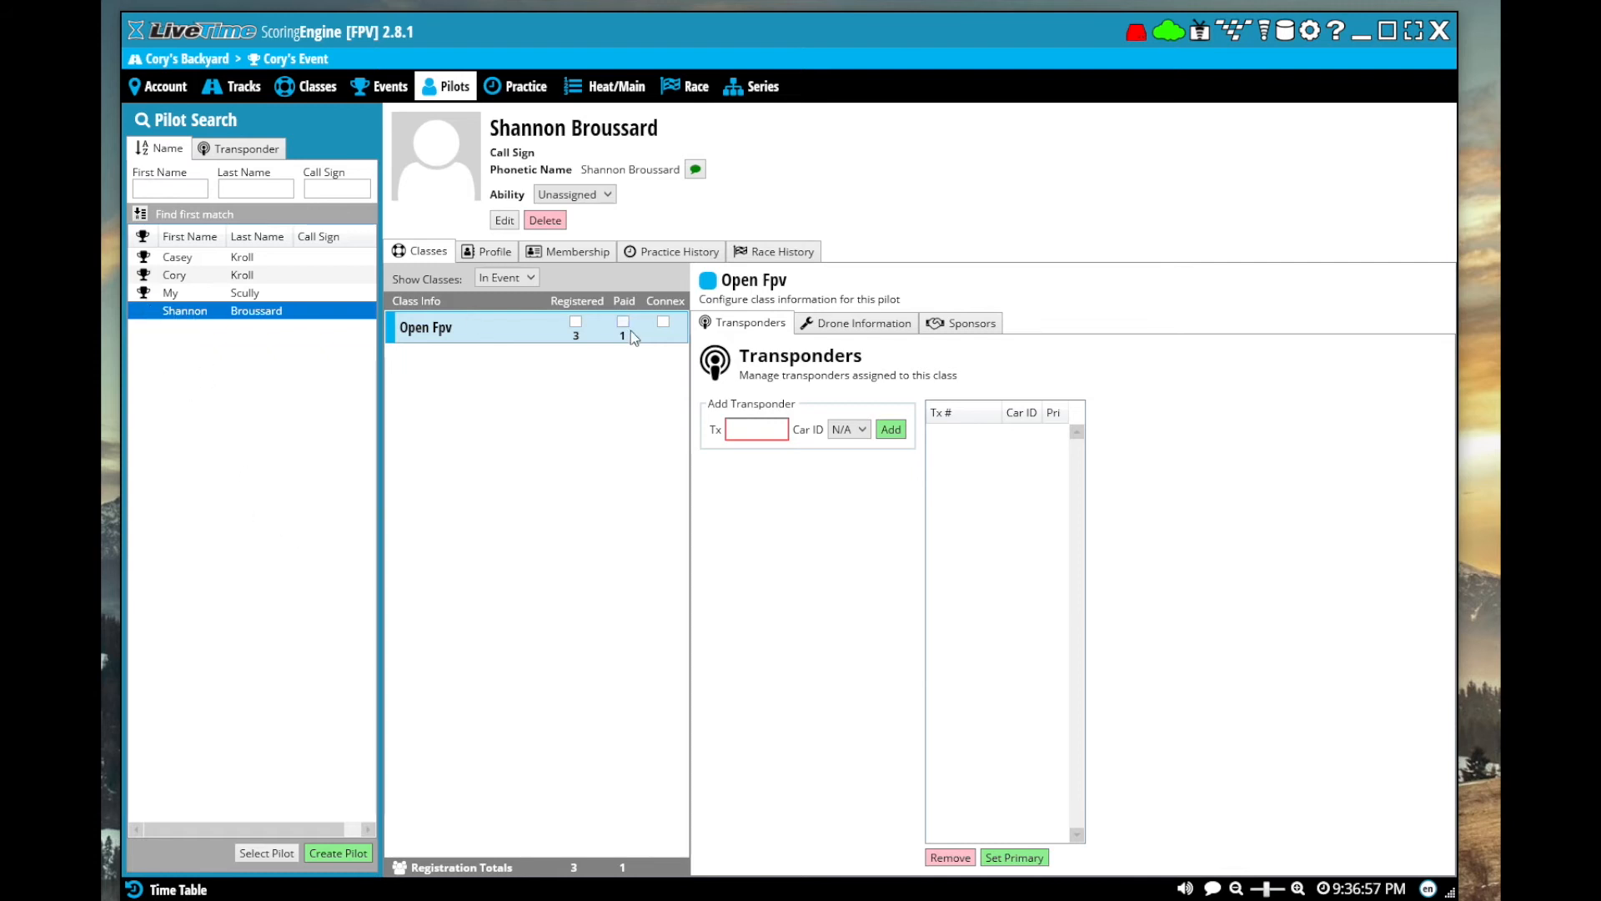
left_click(574, 322)
left_click(623, 321)
Mark the Open Fpv entries of the fourth and second pilots as paid
left_click(255, 294)
left_click(623, 321)
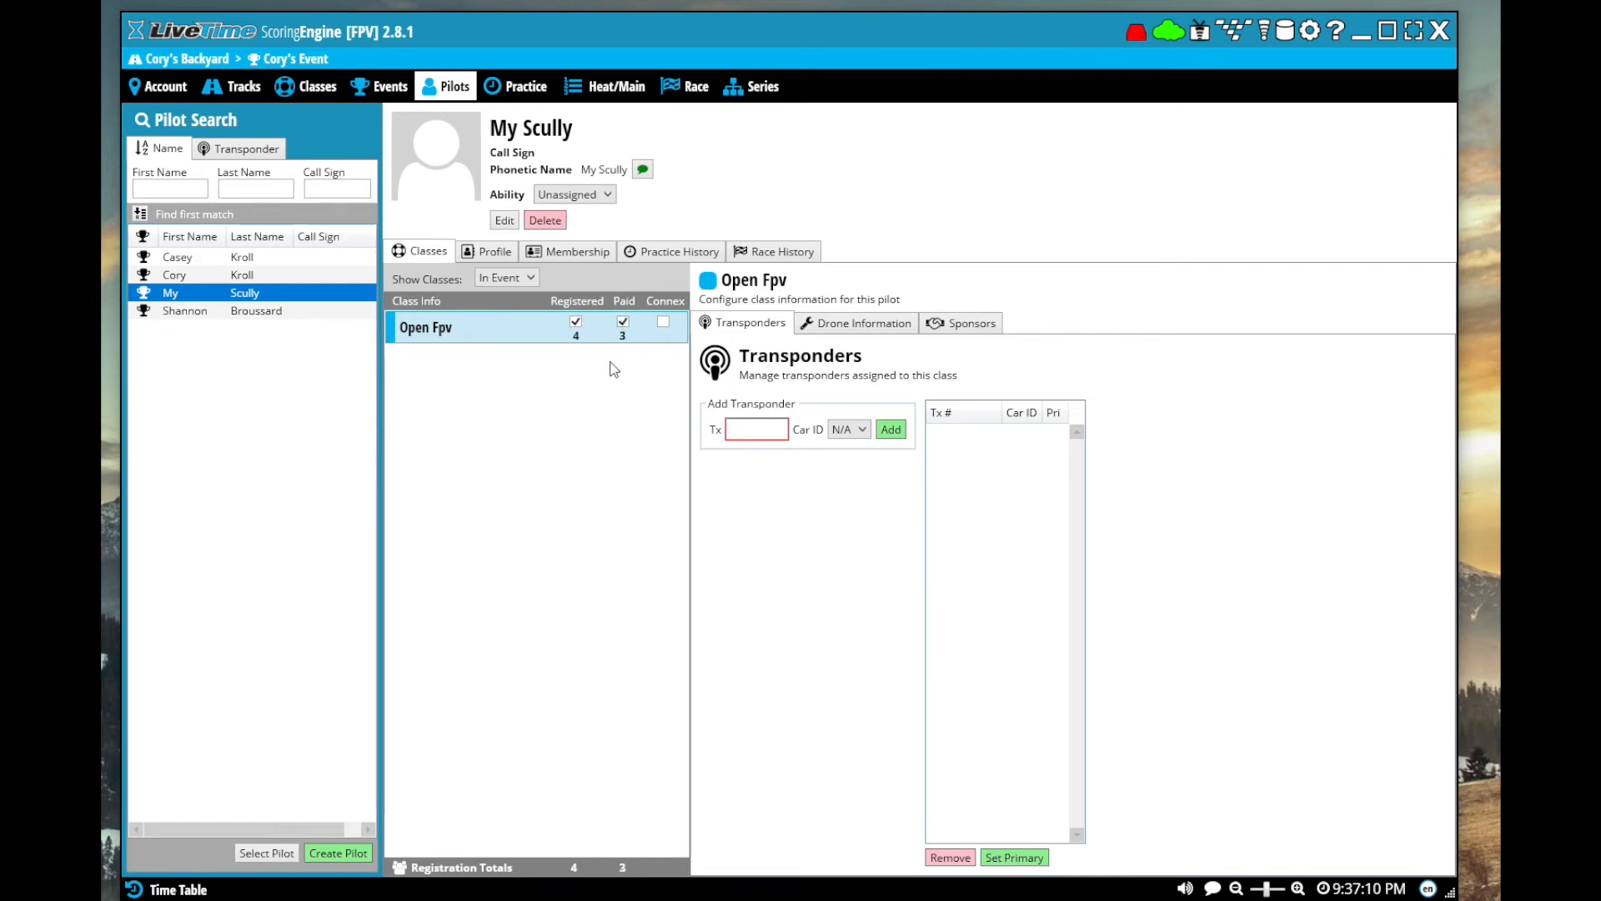
left_click(257, 276)
left_click(275, 258)
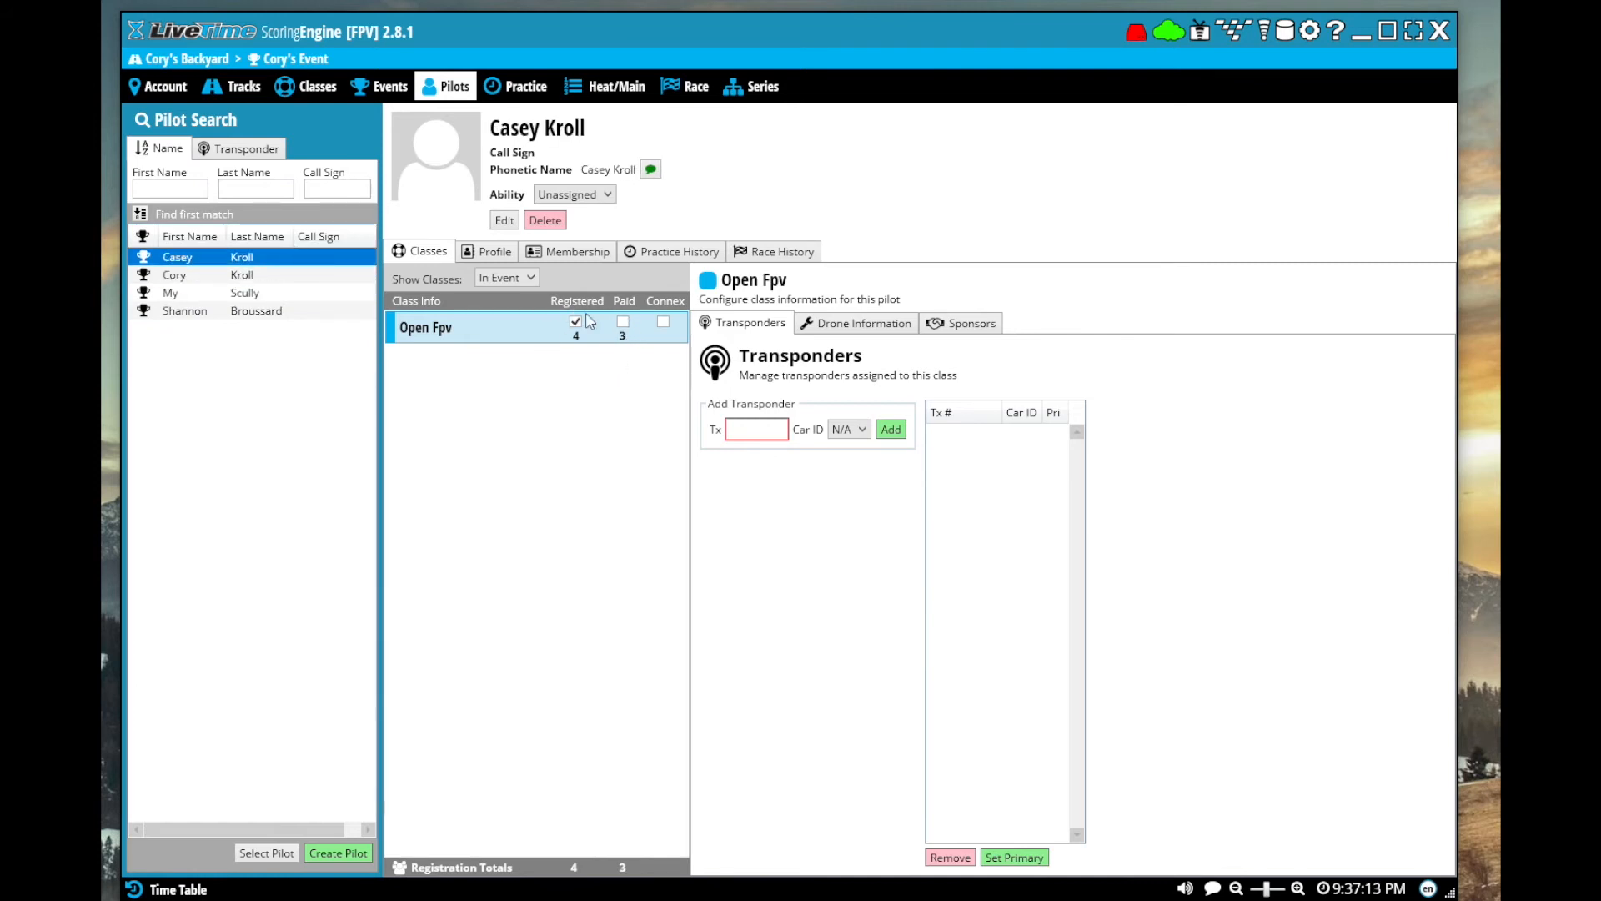
left_click(623, 322)
Add transponder 1234567 to the first created pilot in the Open Fpv class, with the car ID left at N/A
left_click(187, 275)
left_click(754, 425)
type("1234567")
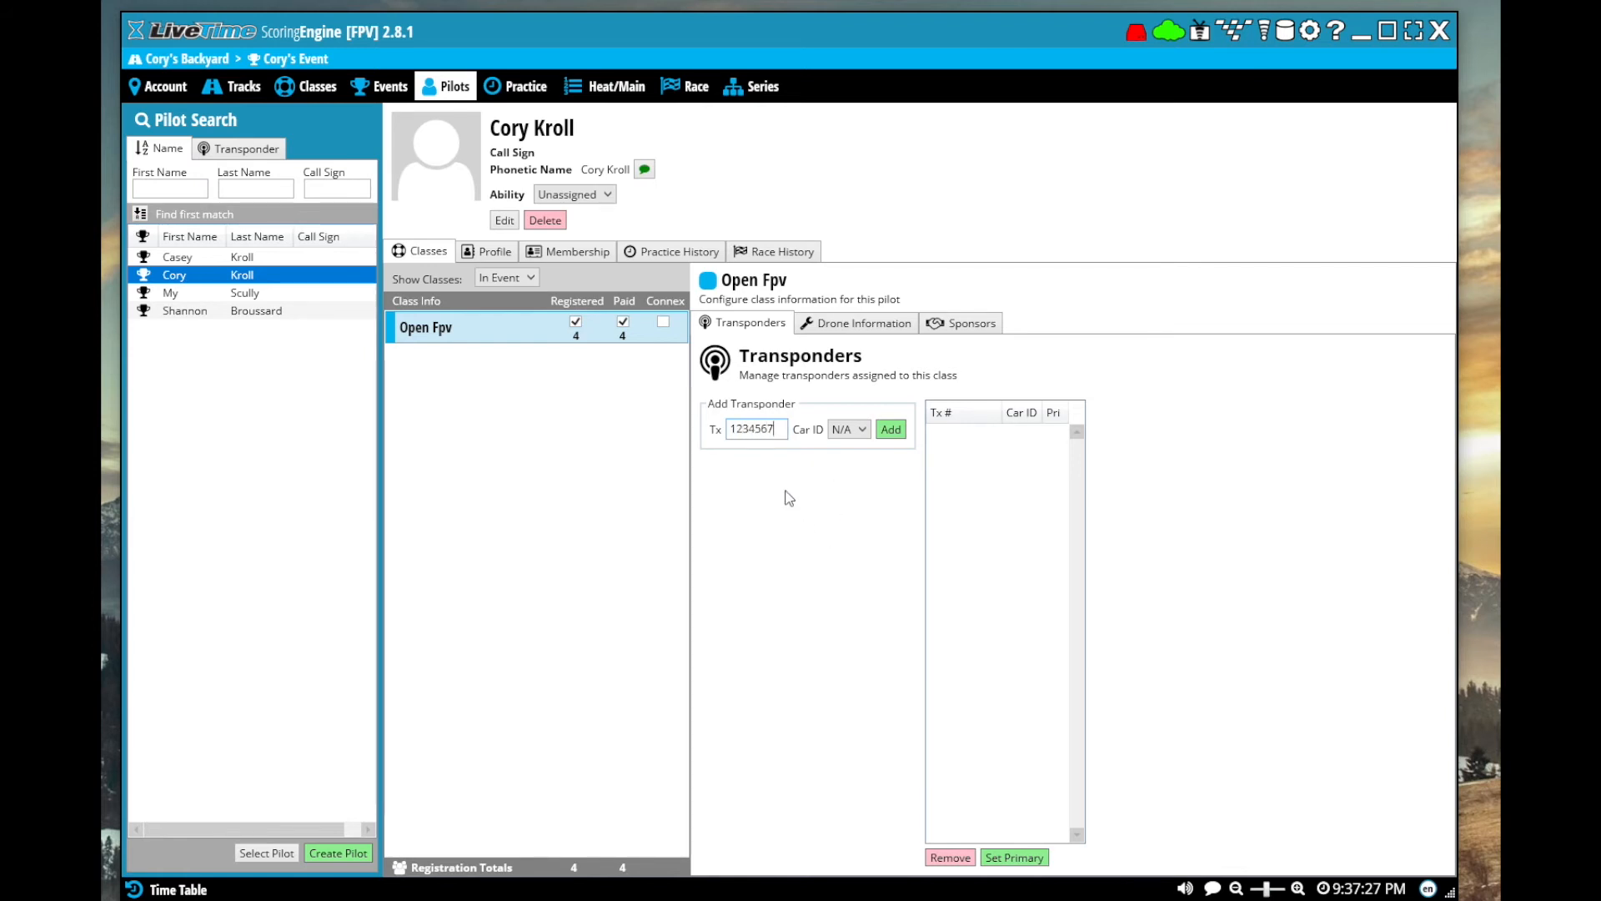
left_click(891, 430)
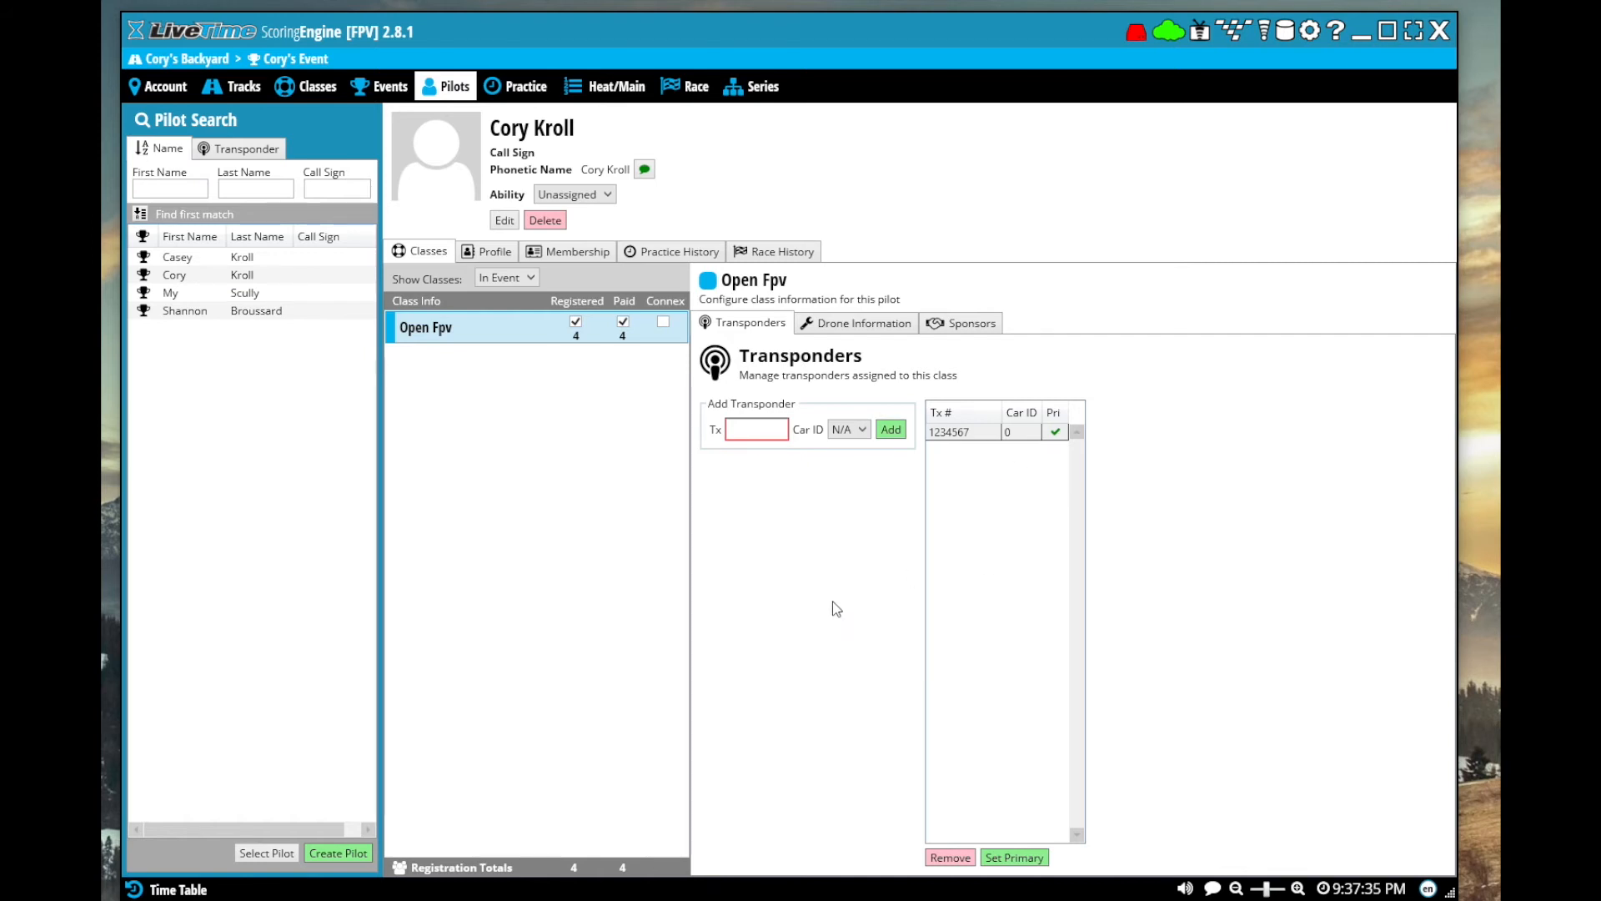
Review the pilot's profile, membership, practice history and race history, and return to the class entries
left_click(497, 252)
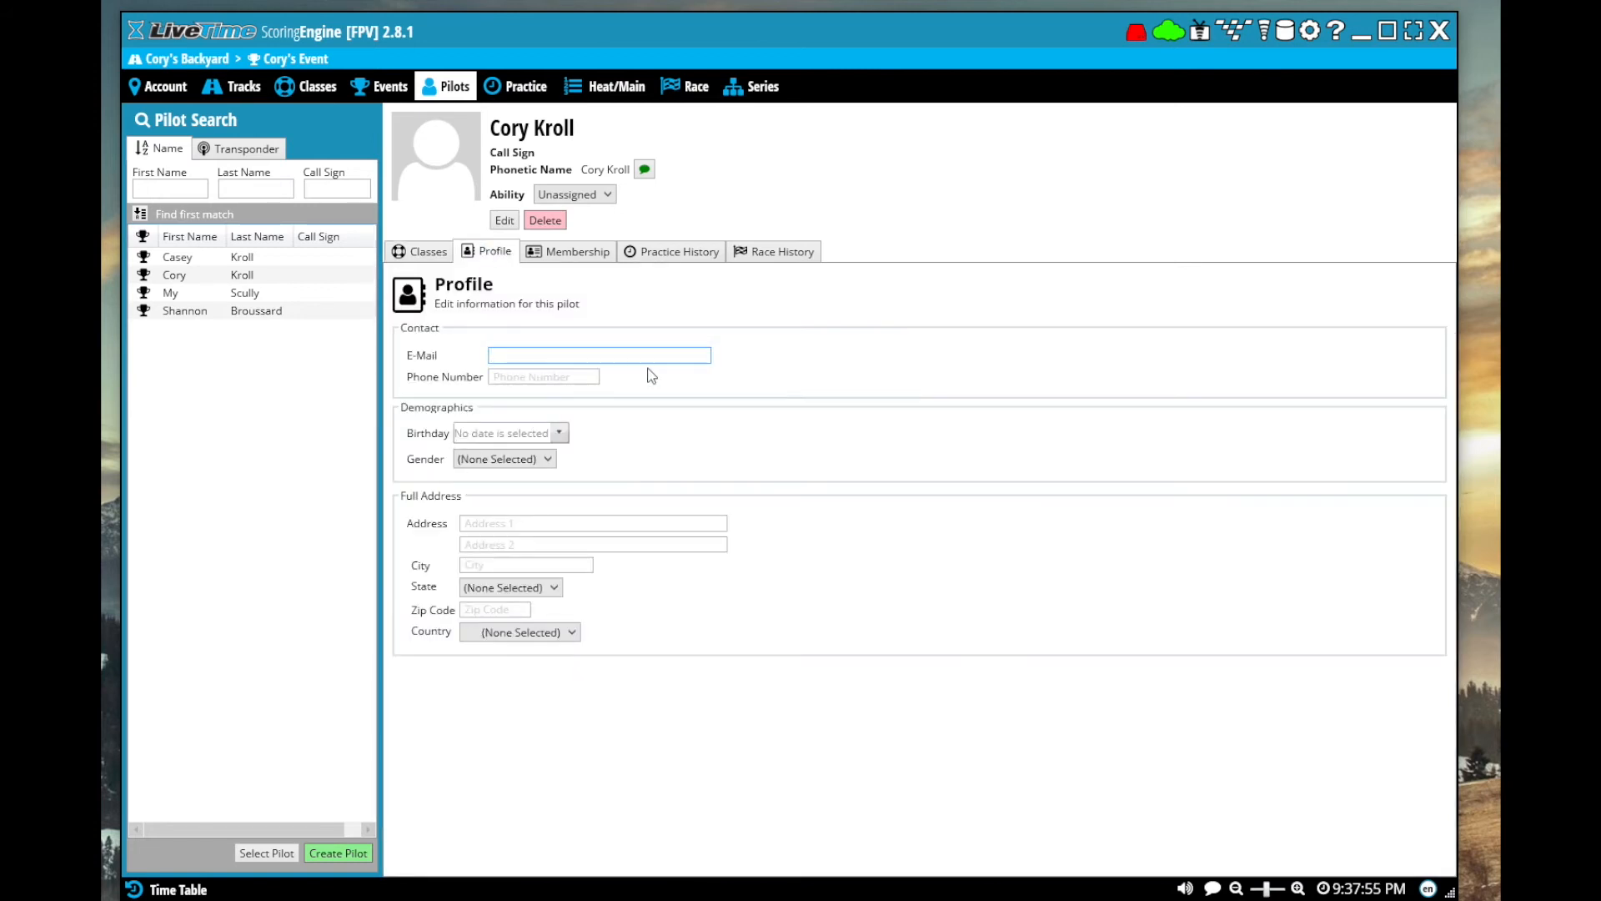
left_click(574, 253)
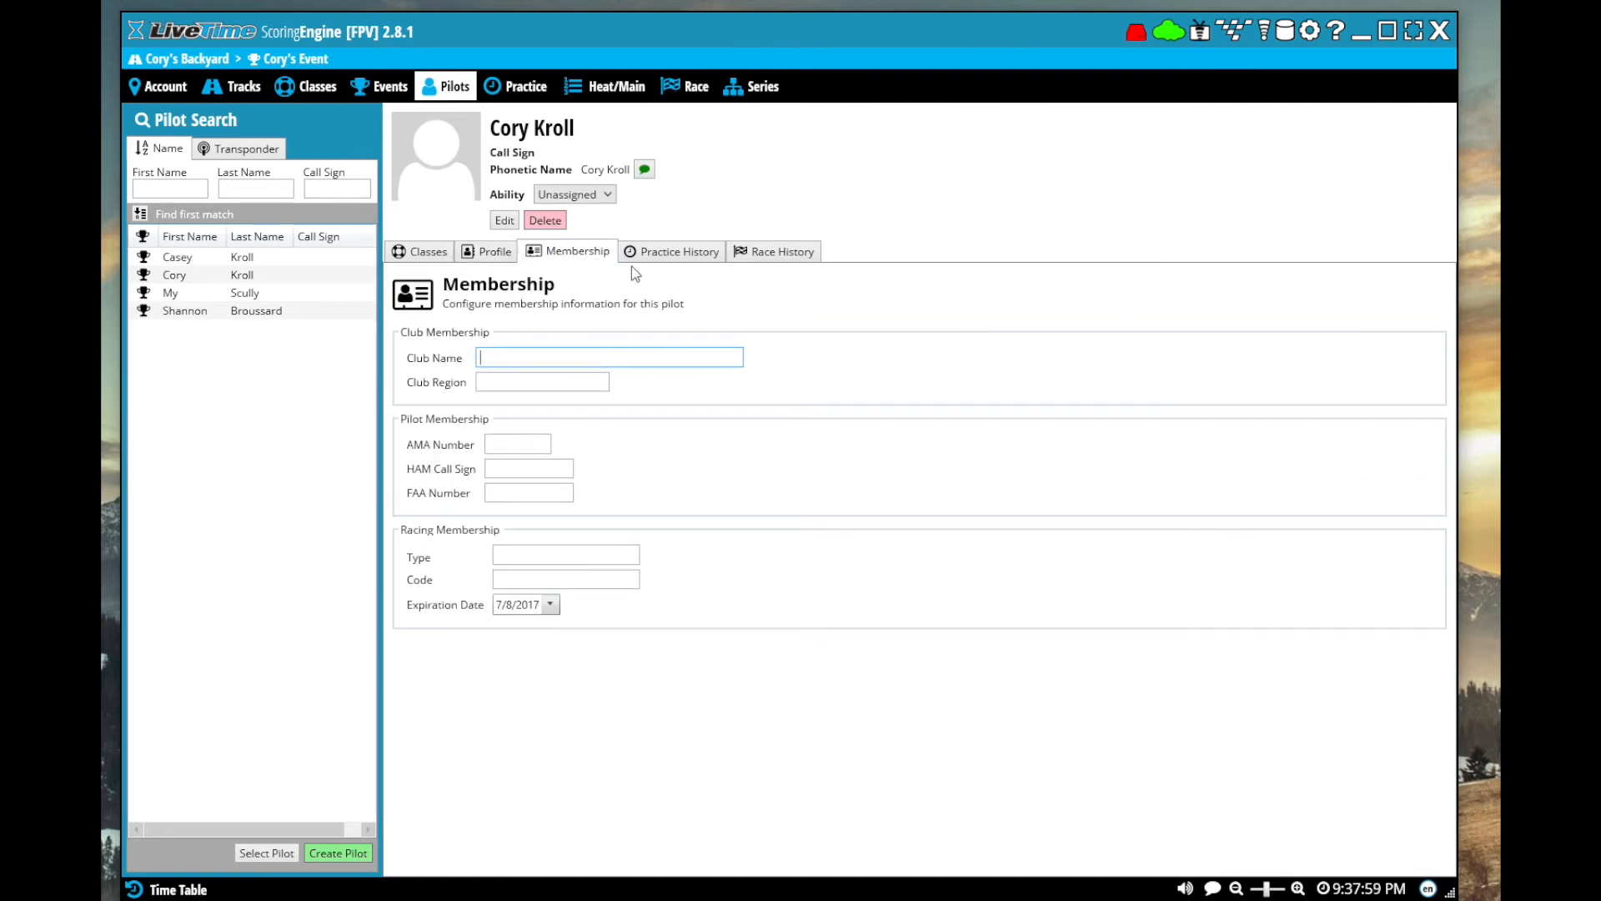
left_click(665, 259)
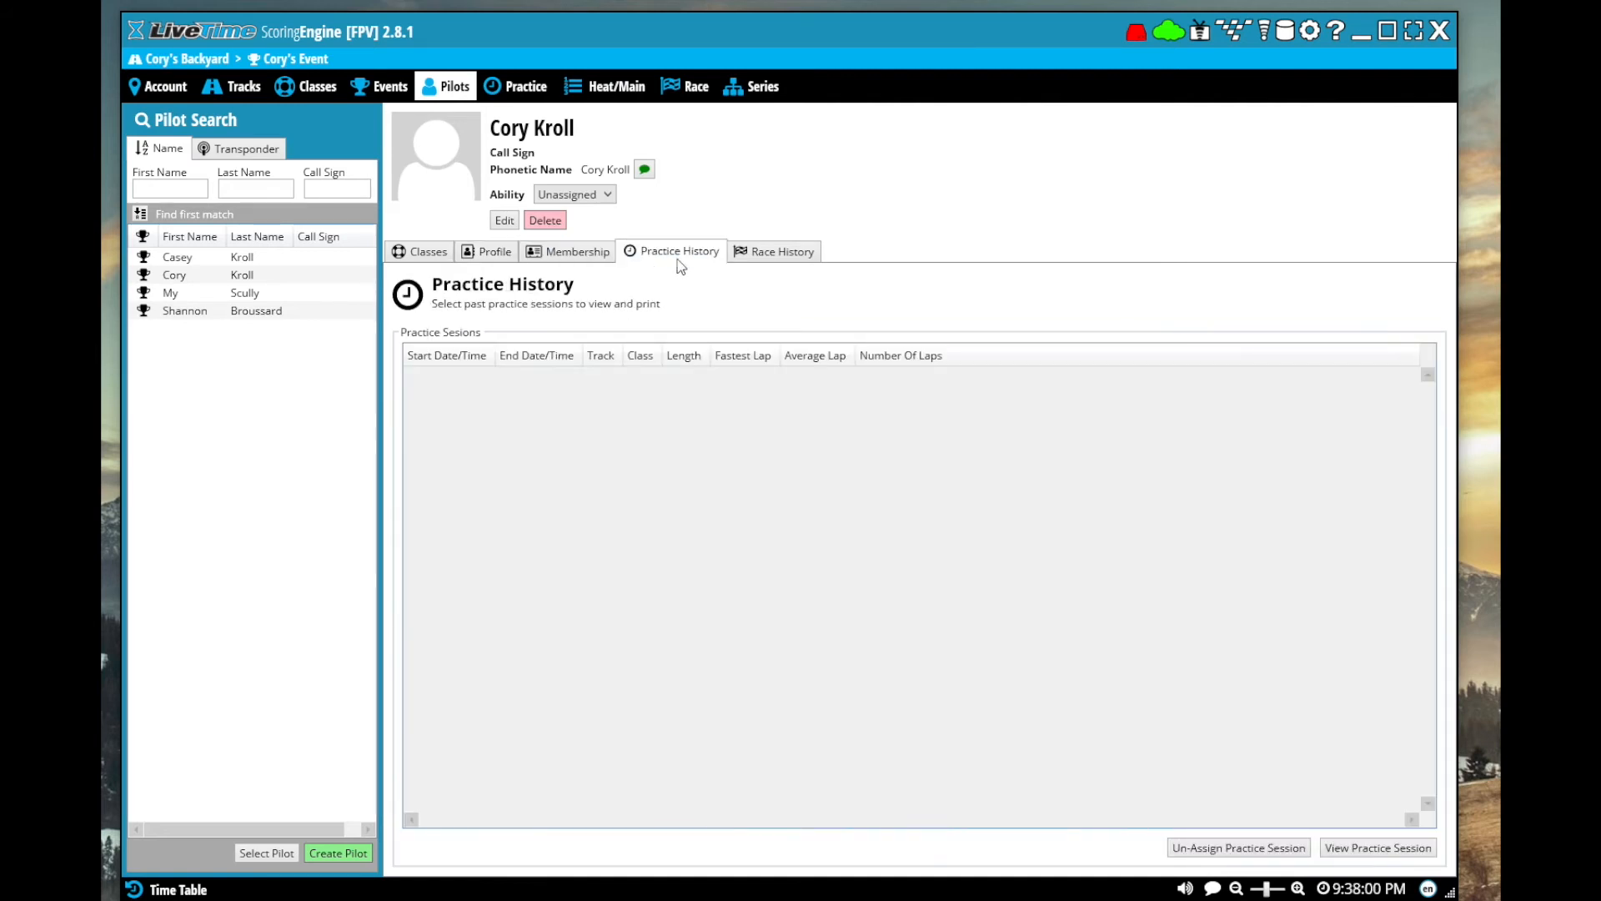
left_click(773, 263)
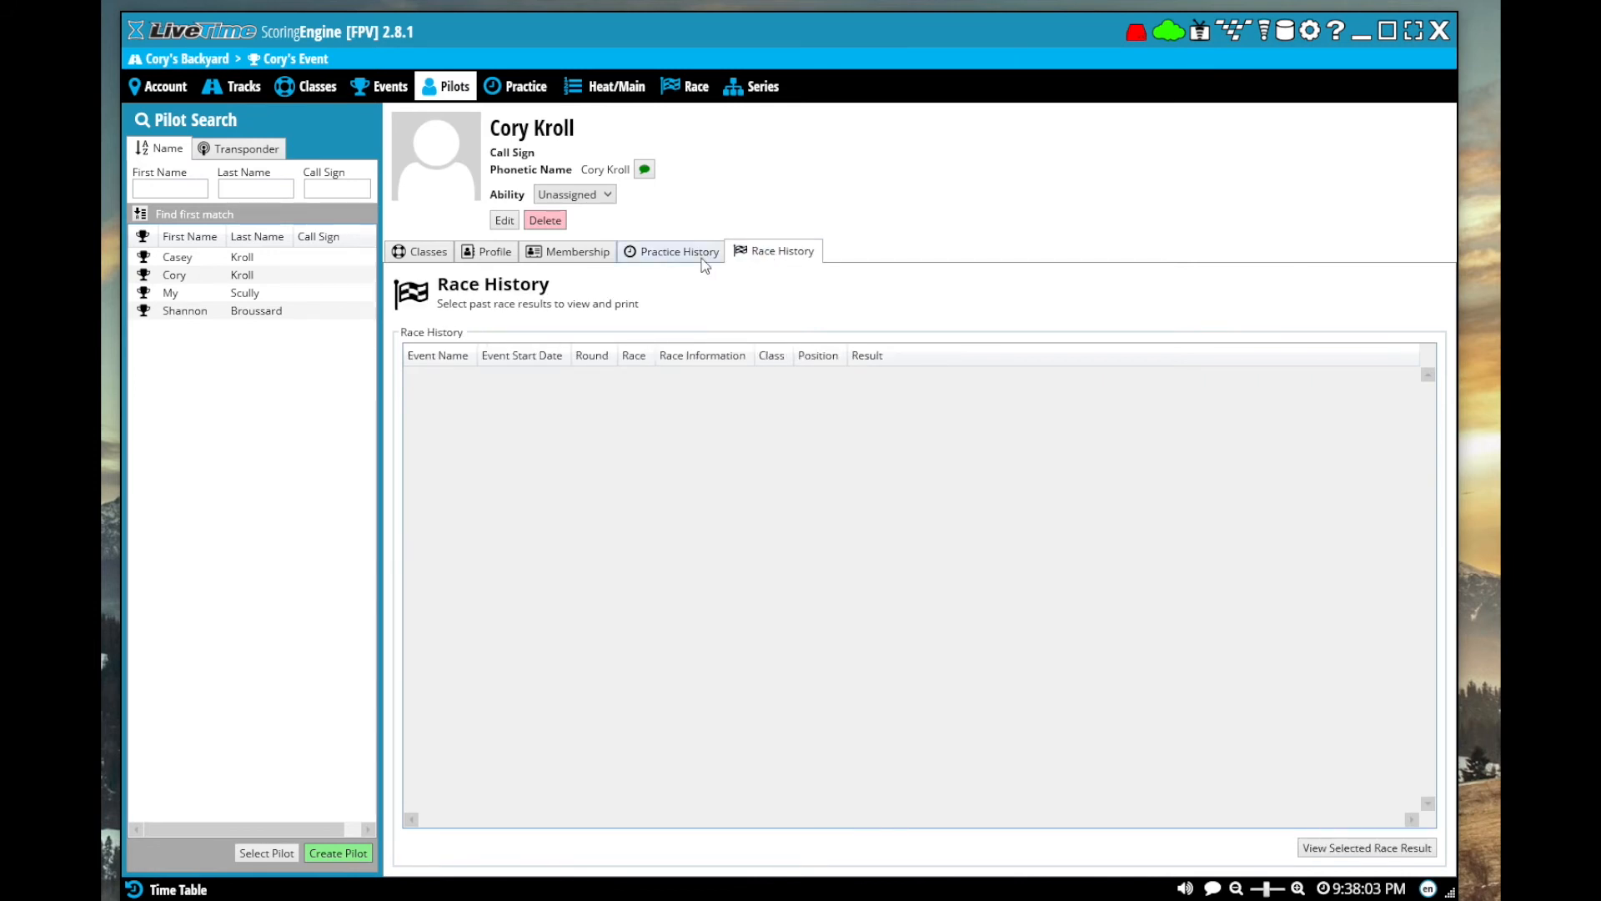
left_click(437, 254)
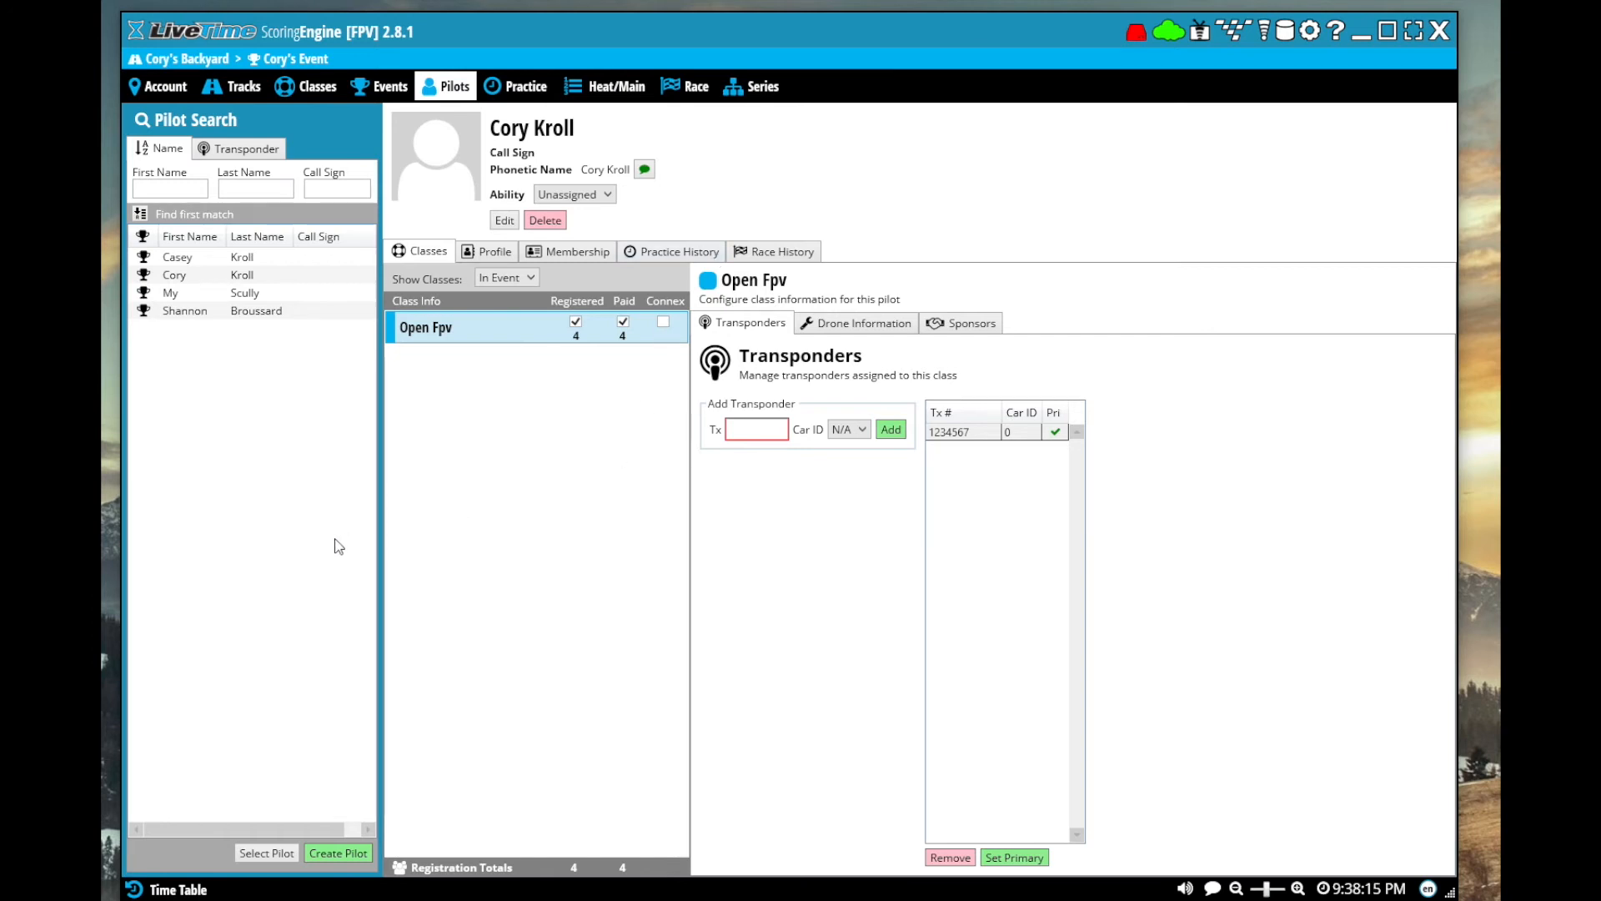
Check the event's pilot registrations and class entries, and return to the pilot list
left_click(386, 90)
left_click(350, 188)
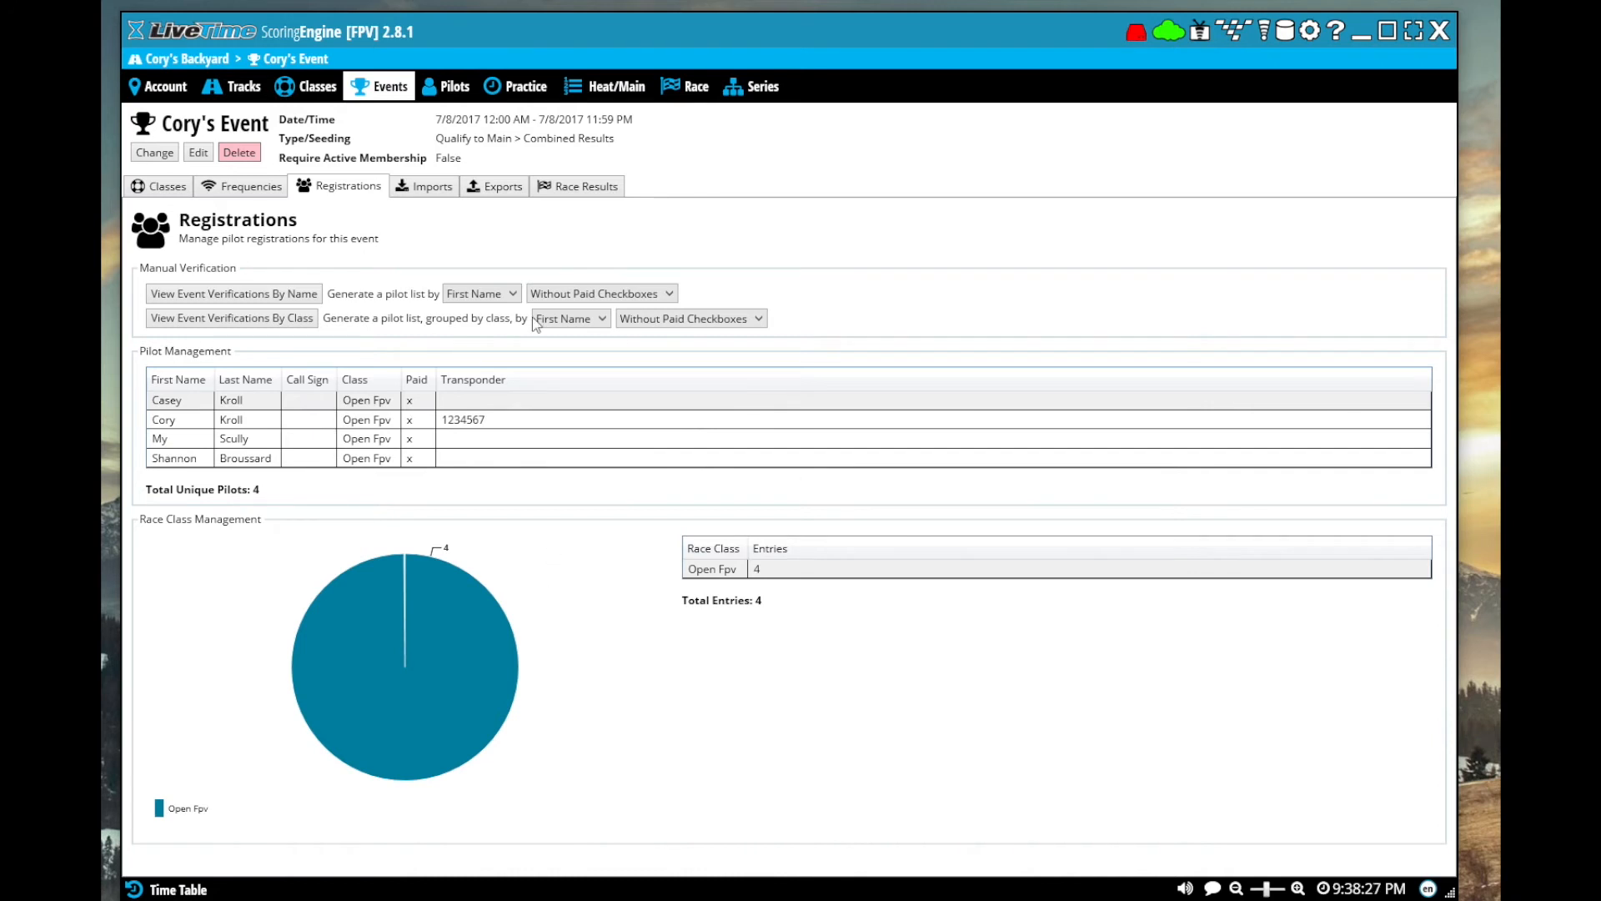
left_click(440, 99)
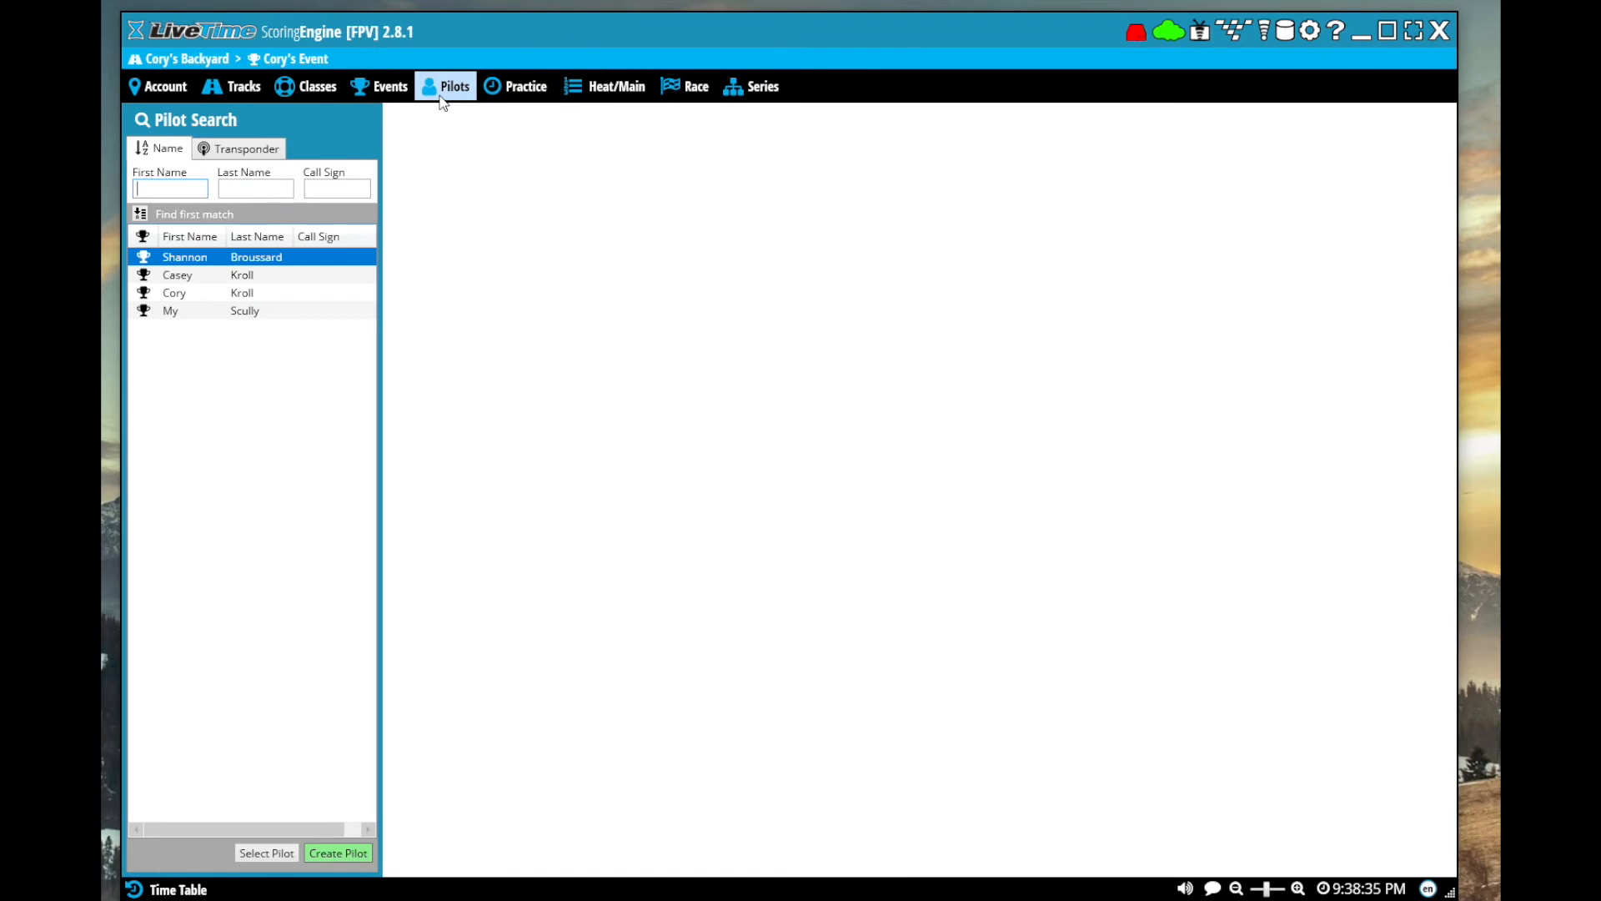
Turn open practice on and switch it off again
left_click(512, 90)
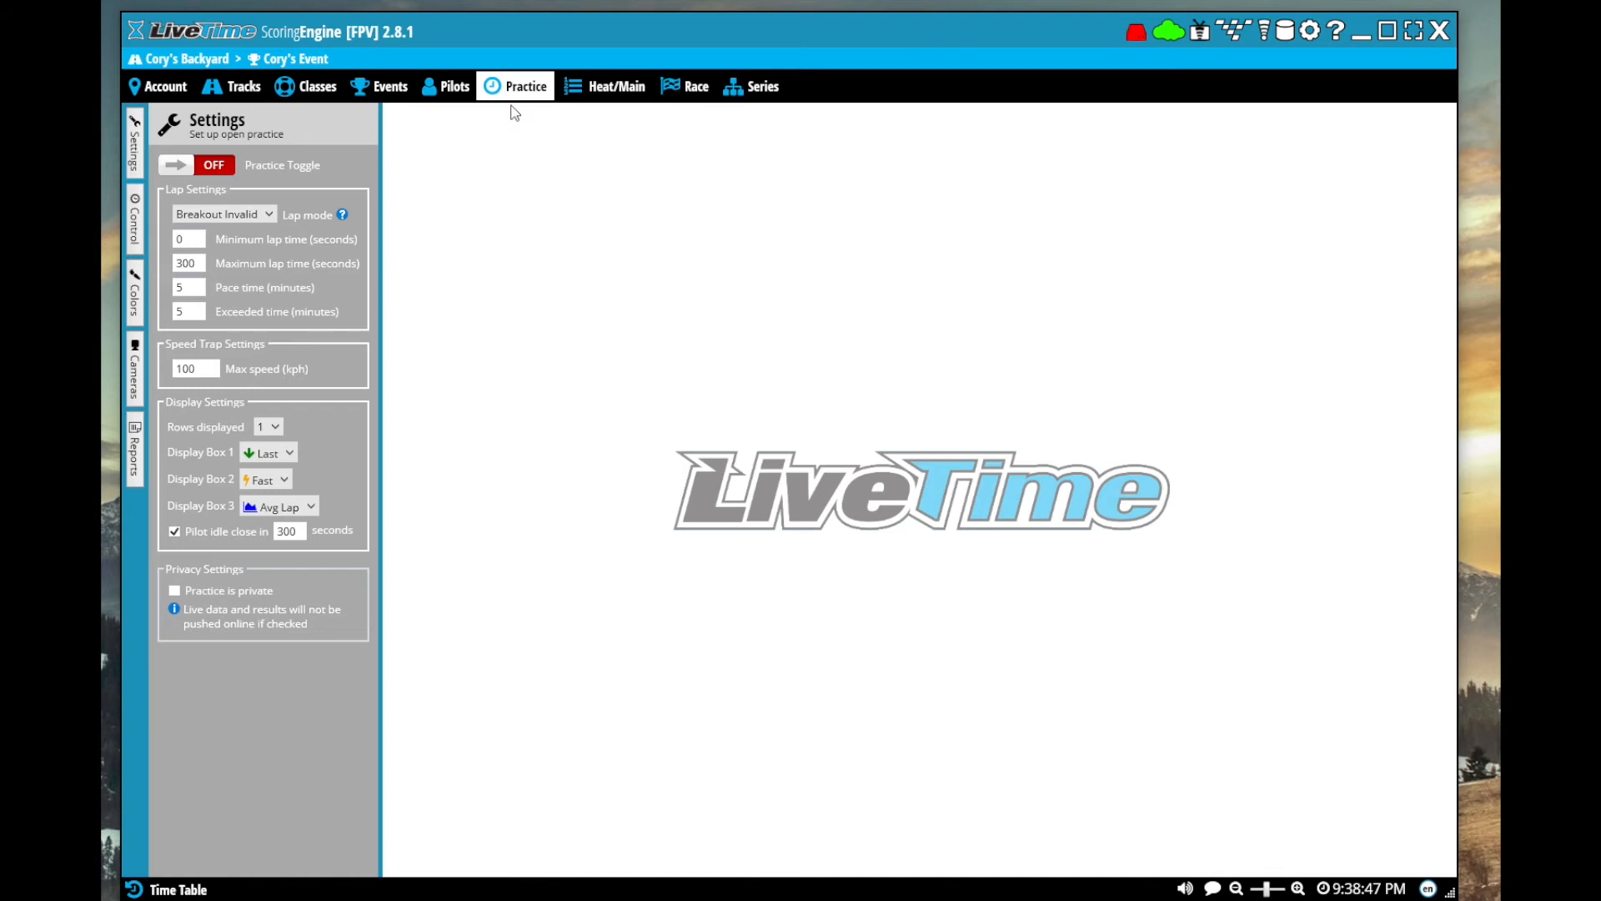
left_click(211, 166)
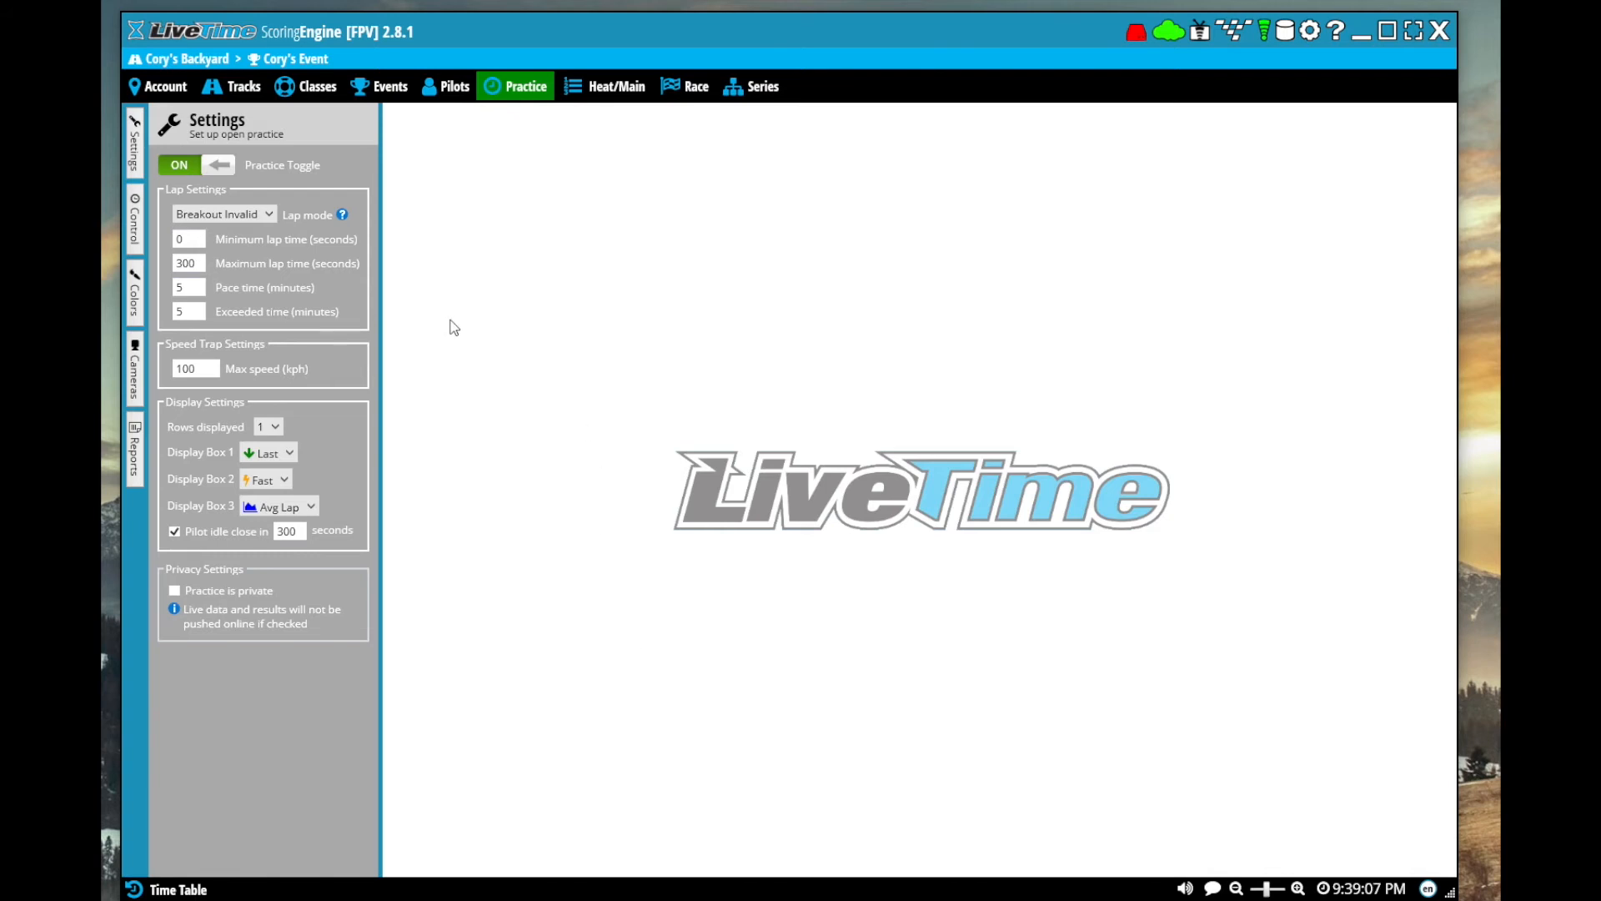
left_click(180, 171)
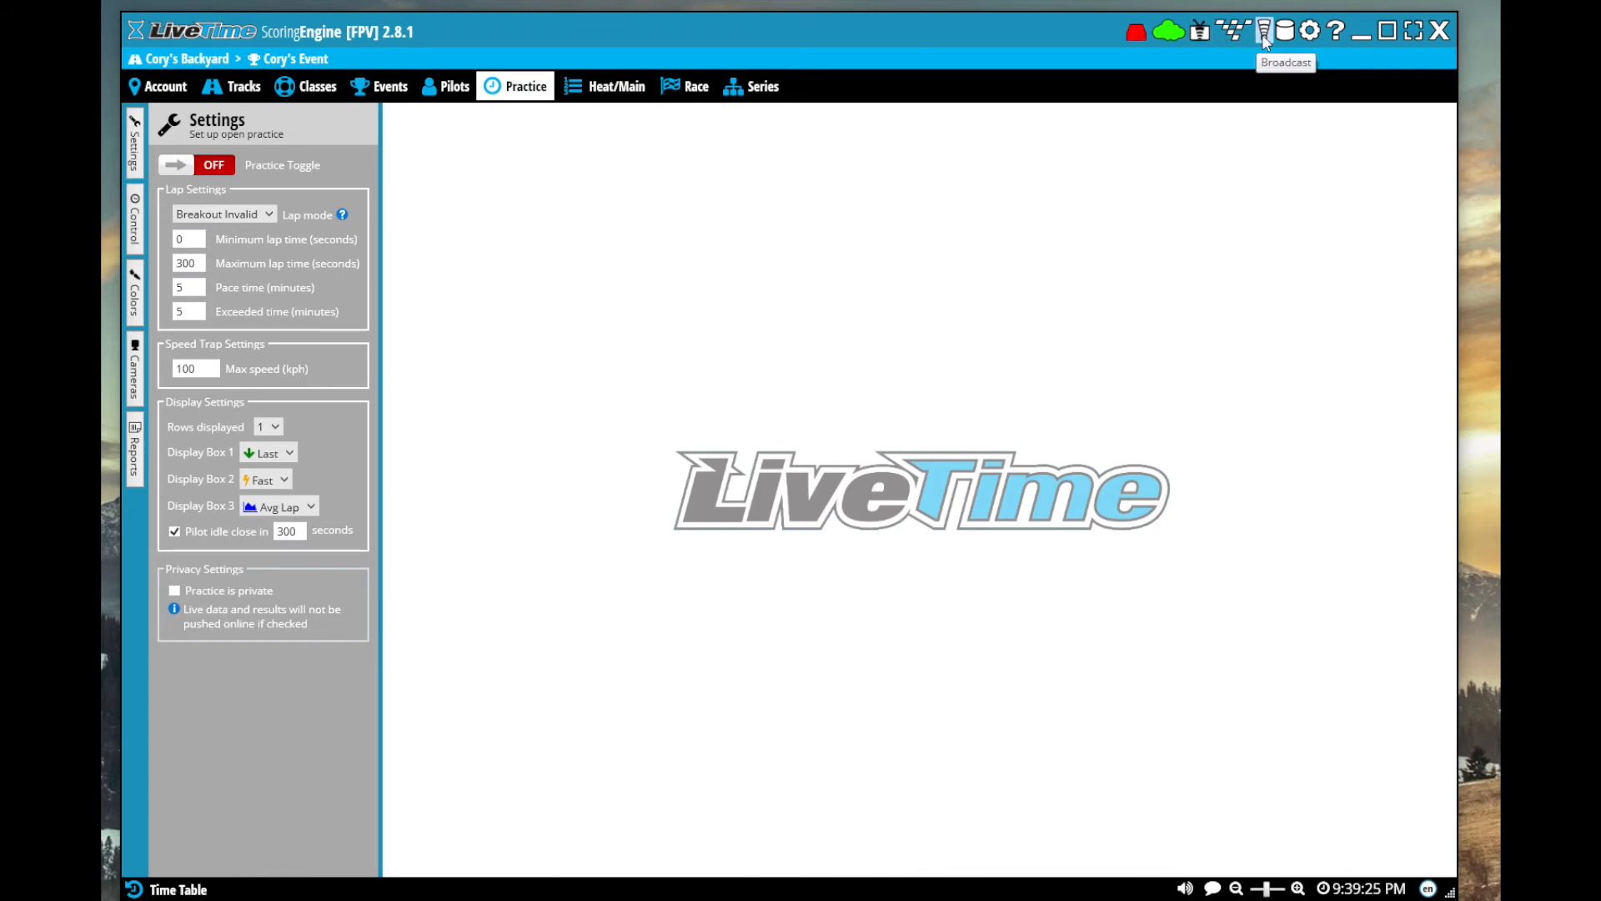
Open the decoder configuration, add three split decoders after the finish line, and look at each decoder in turn
left_click(1135, 33)
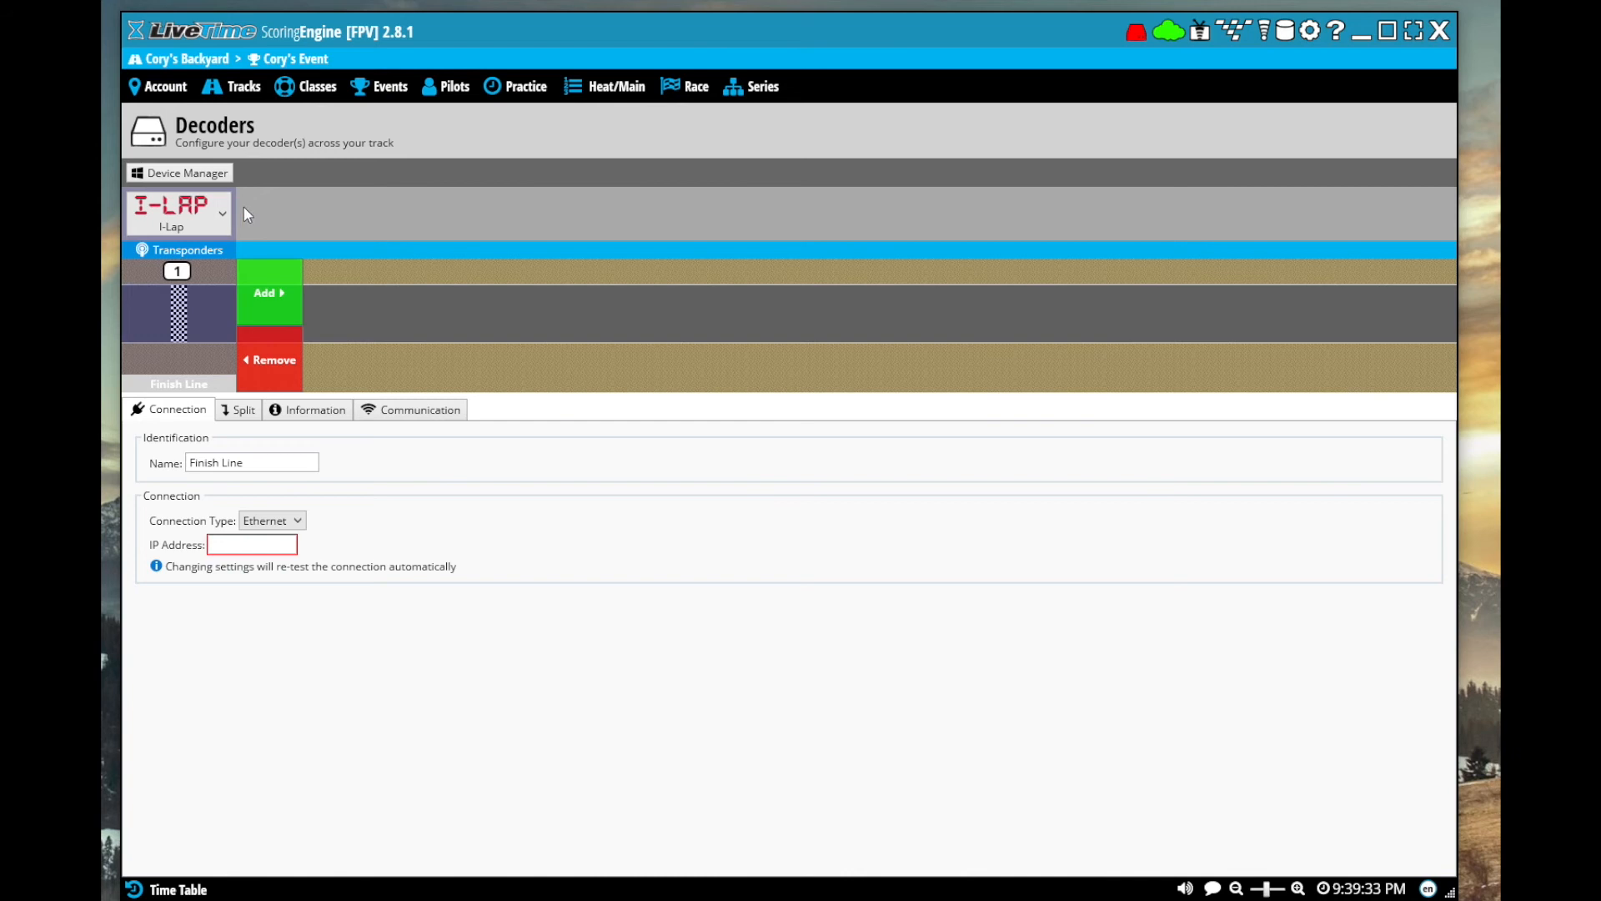
left_click(258, 305)
left_click(377, 298)
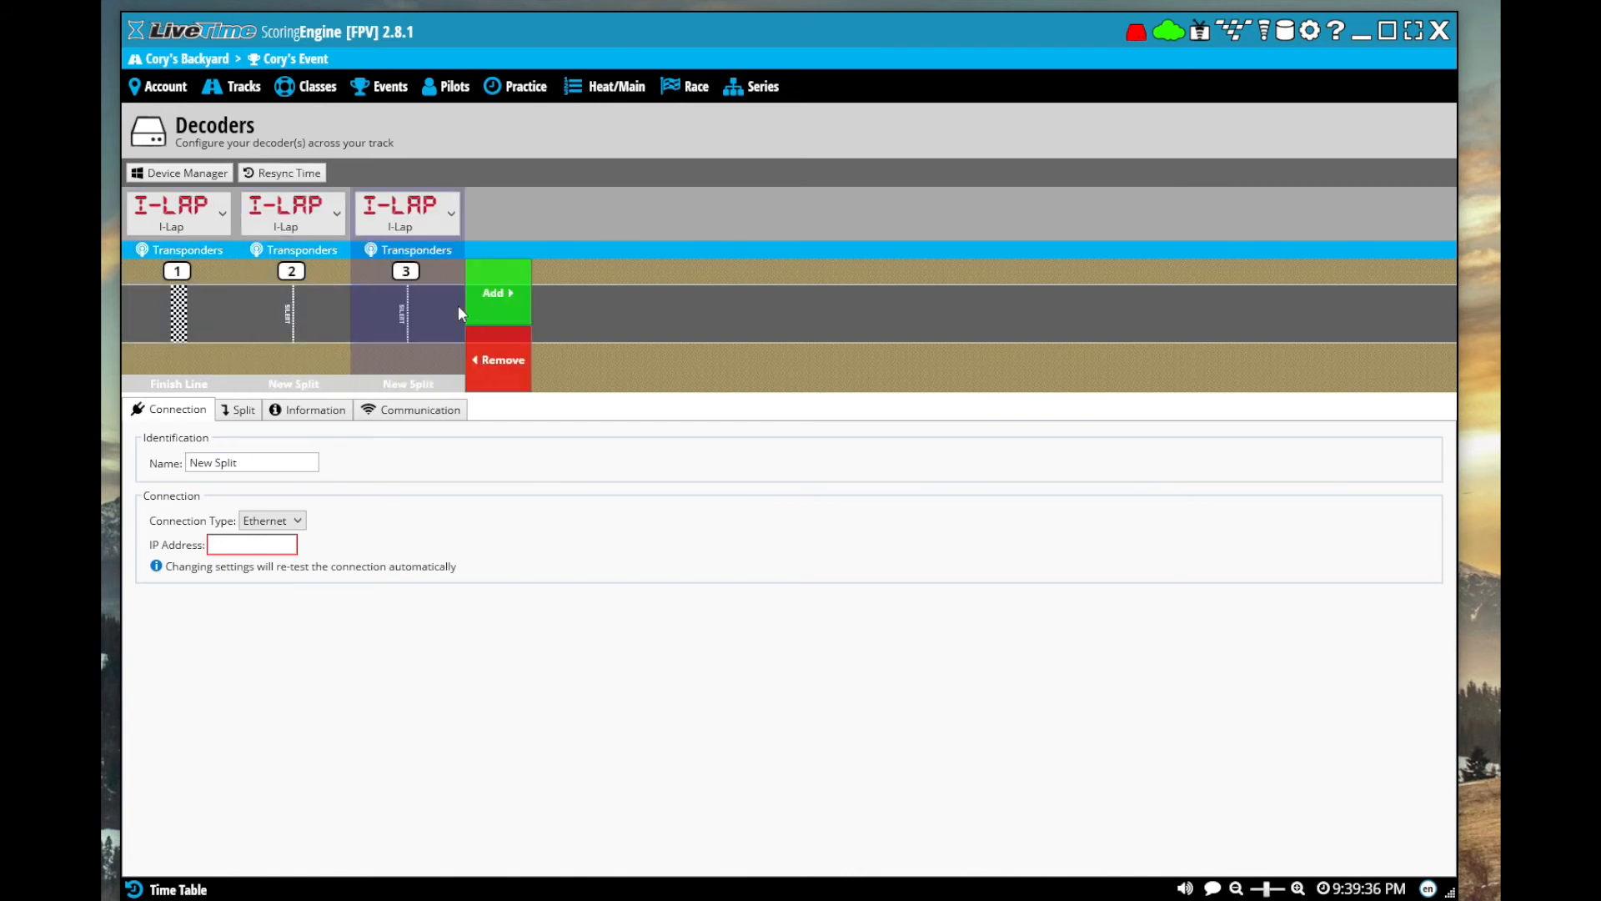
left_click(511, 307)
left_click(216, 328)
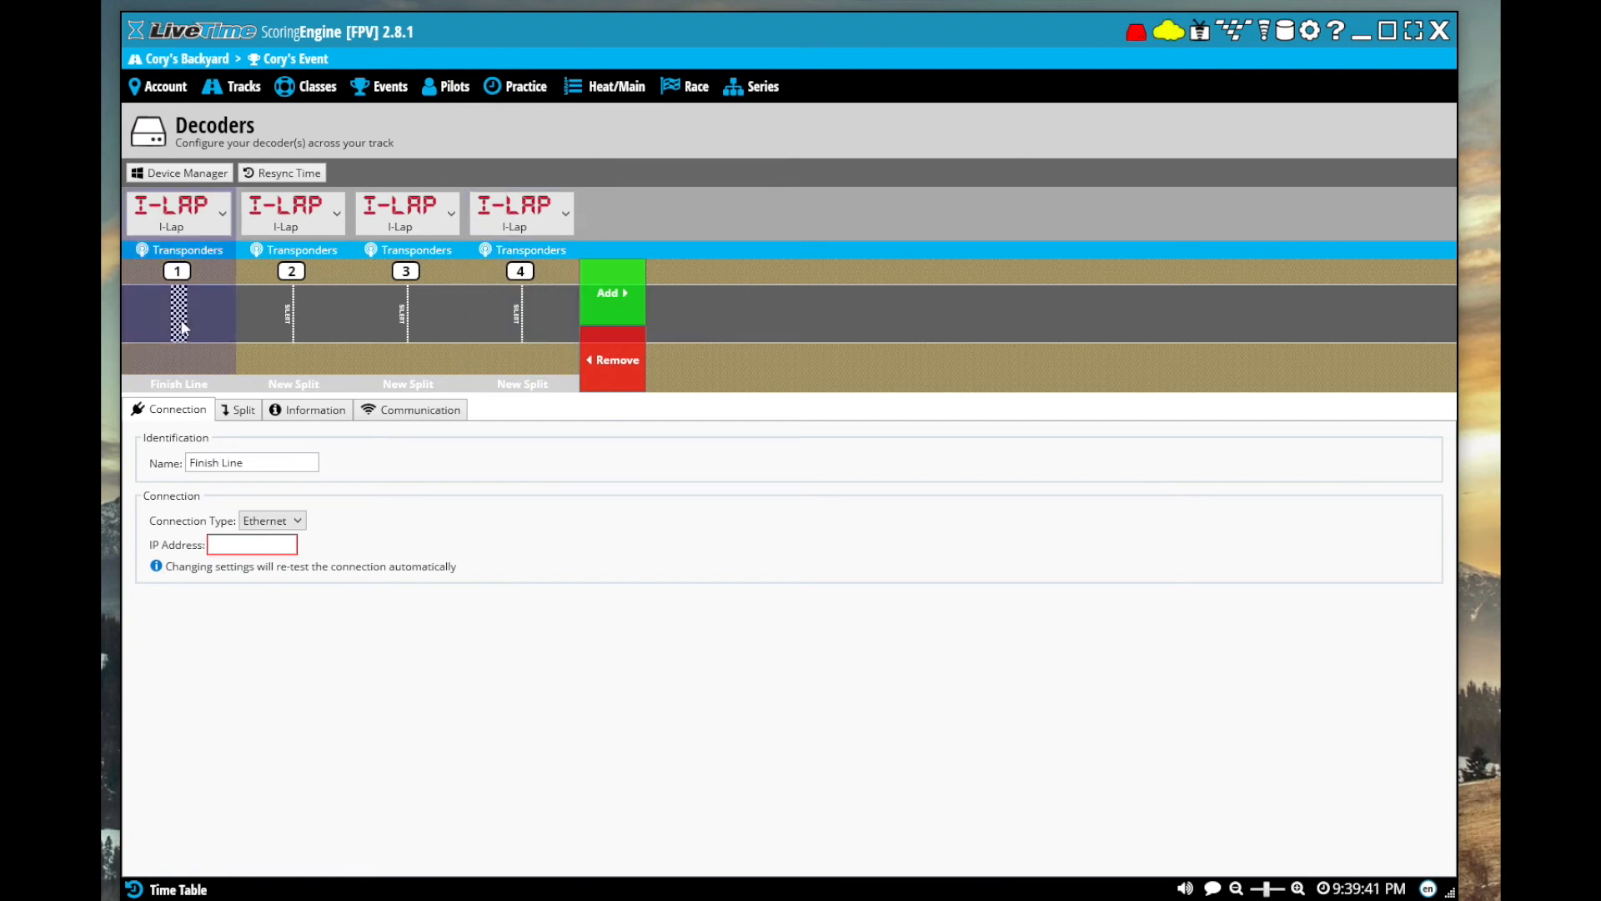
left_click(259, 326)
left_click(403, 322)
left_click(521, 328)
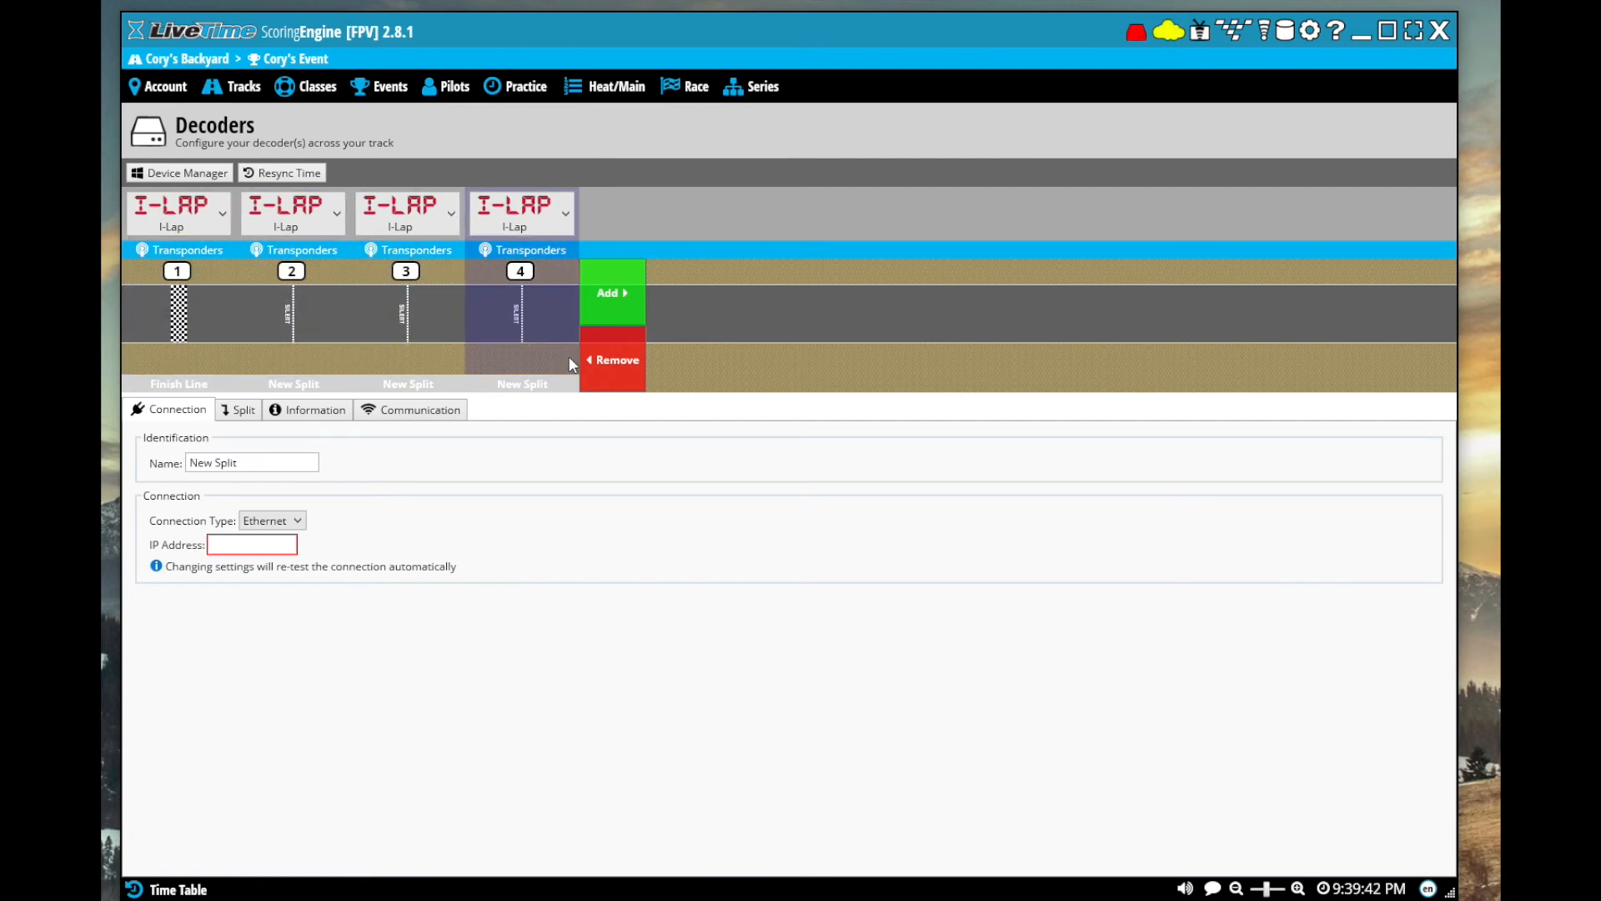
Remove the three added split decoders, leaving only the finish line decoder
left_click(621, 365)
left_click(511, 371)
left_click(390, 360)
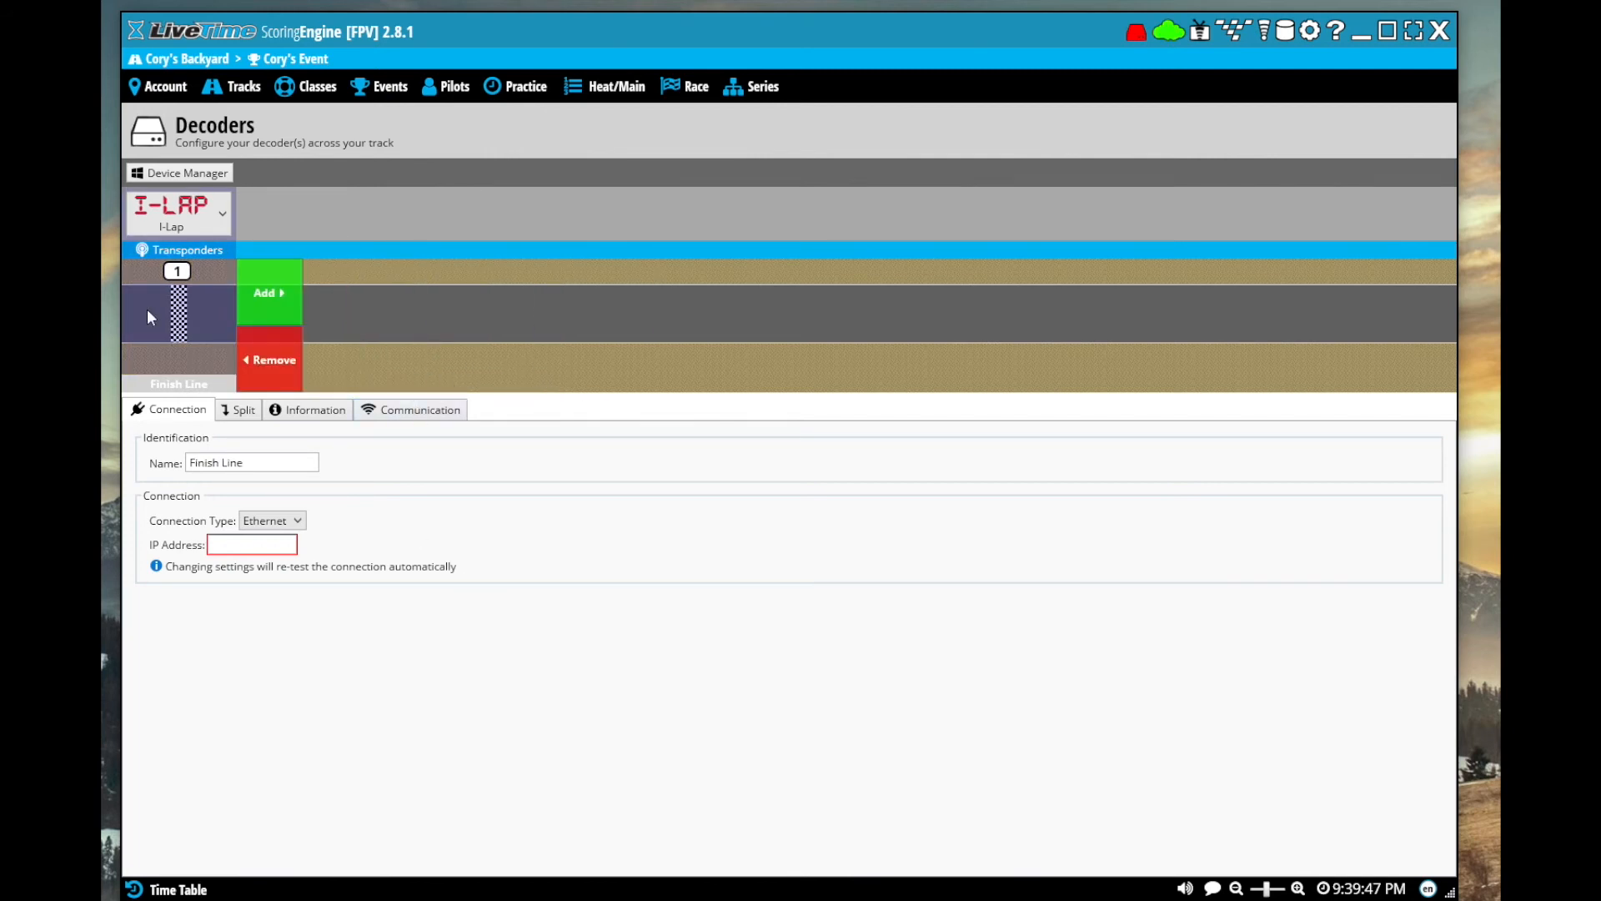
Set the finish line decoder to ImmersionRC LapRF, connected through USB/Serial on COM10
left_click(195, 206)
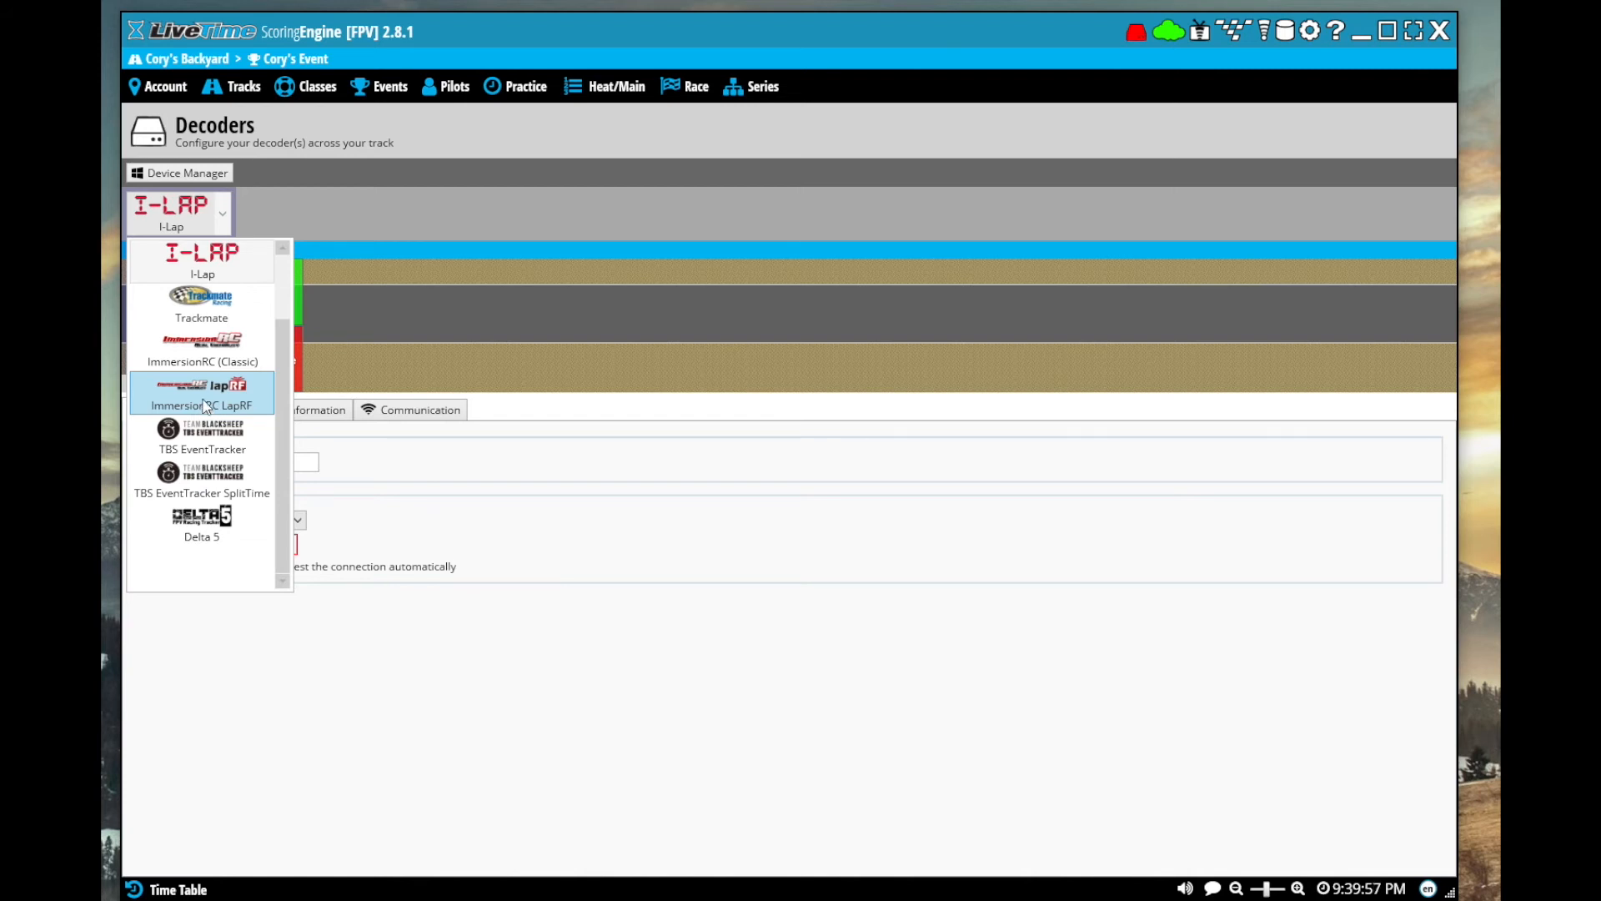
left_click(206, 407)
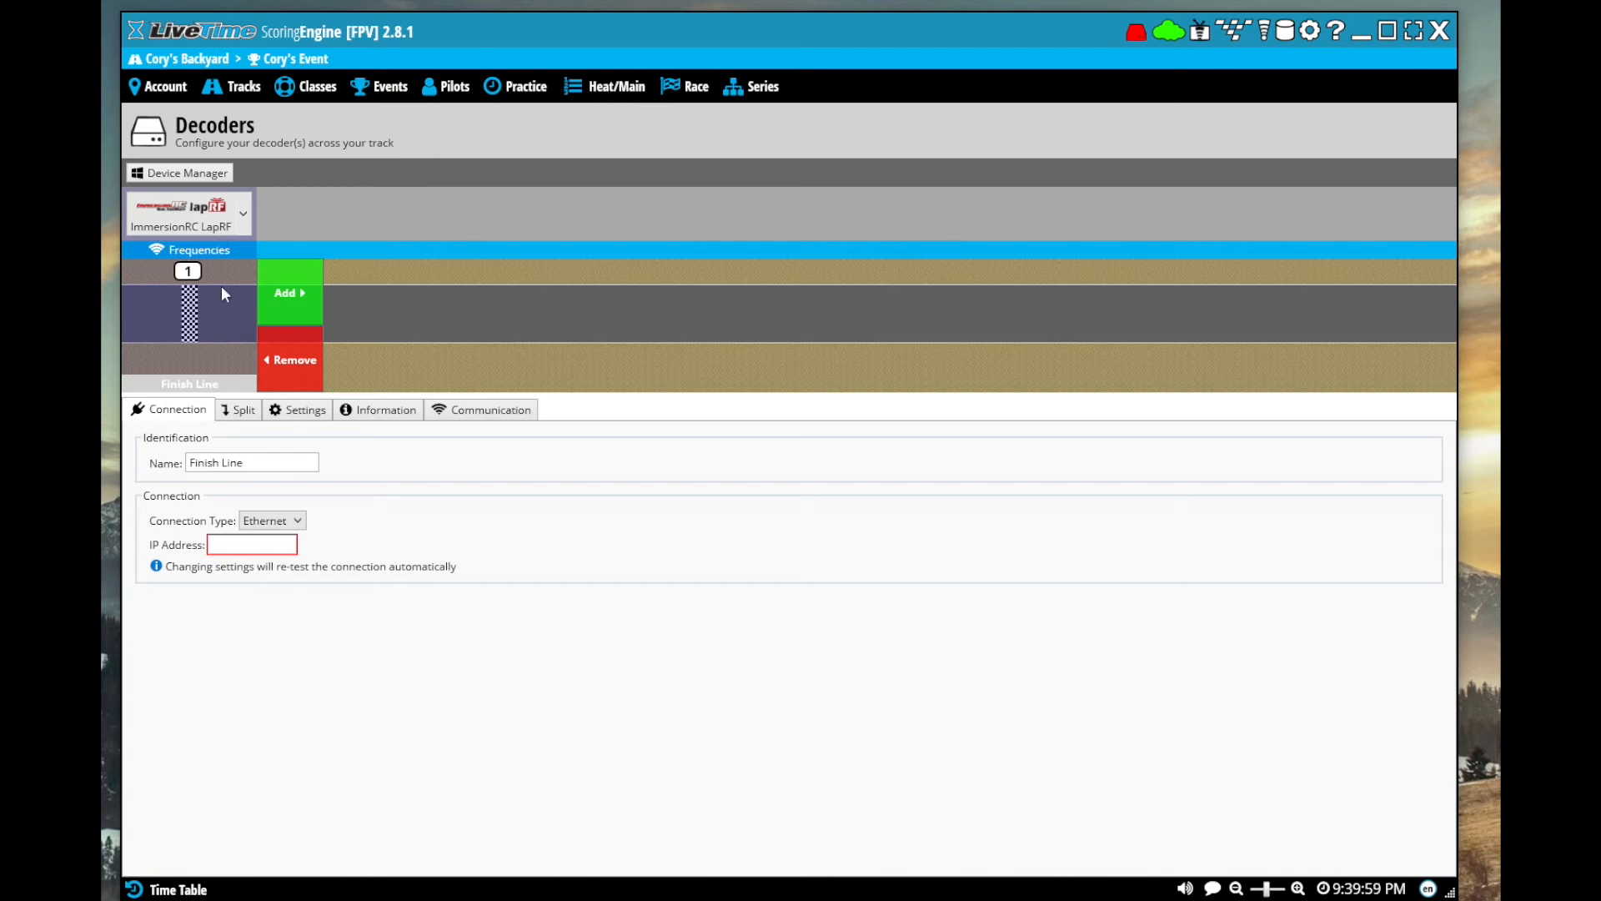
left_click(299, 520)
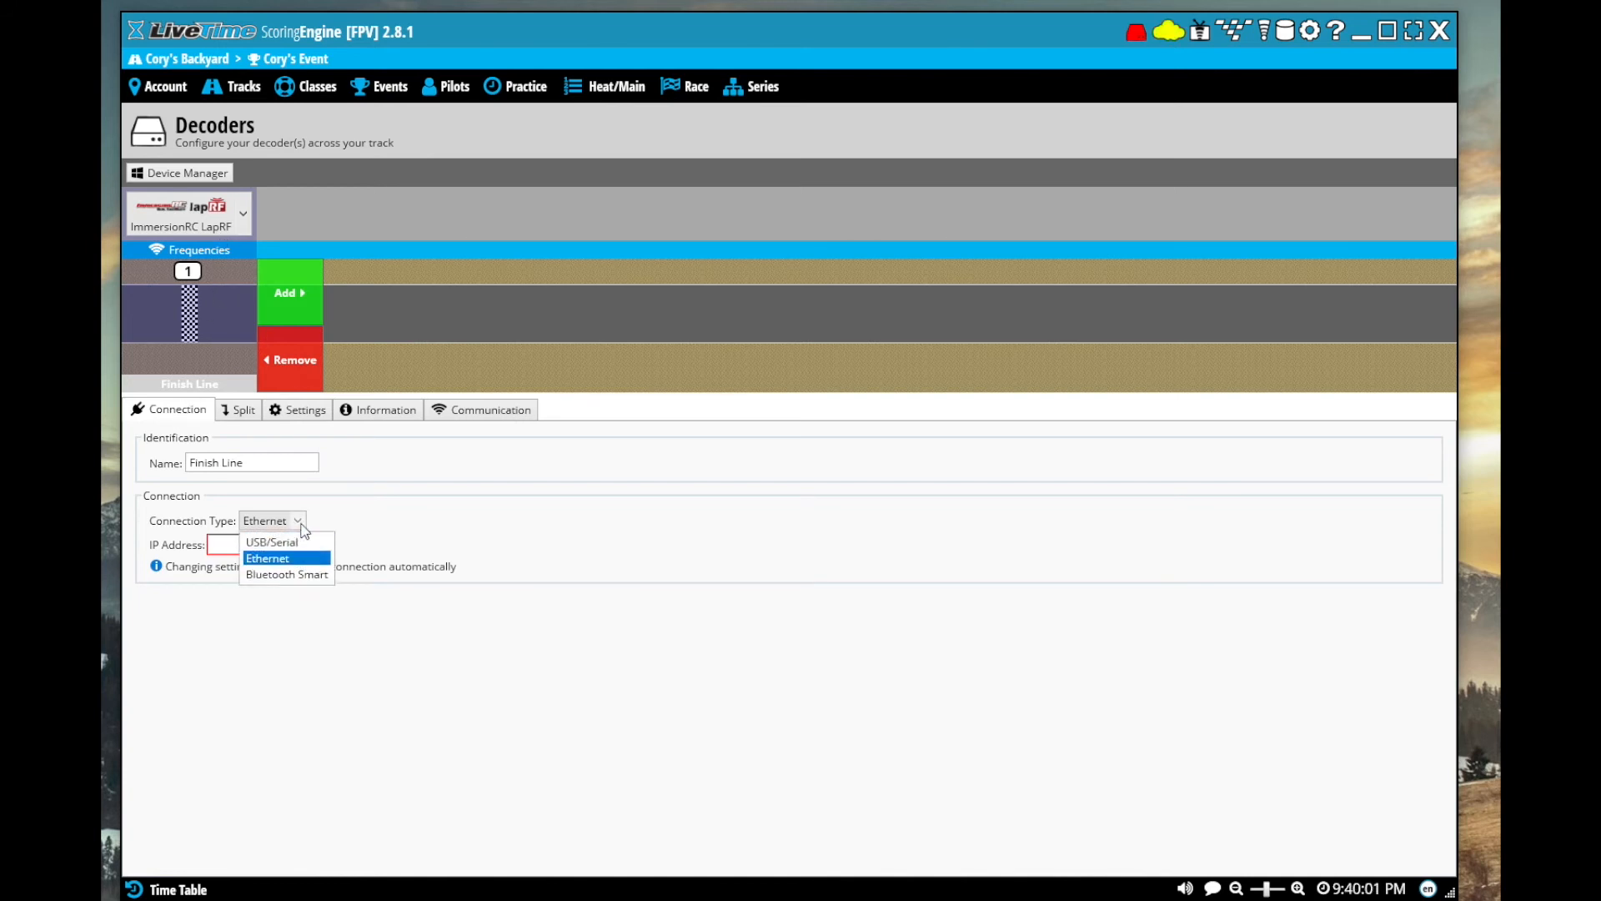
left_click(286, 543)
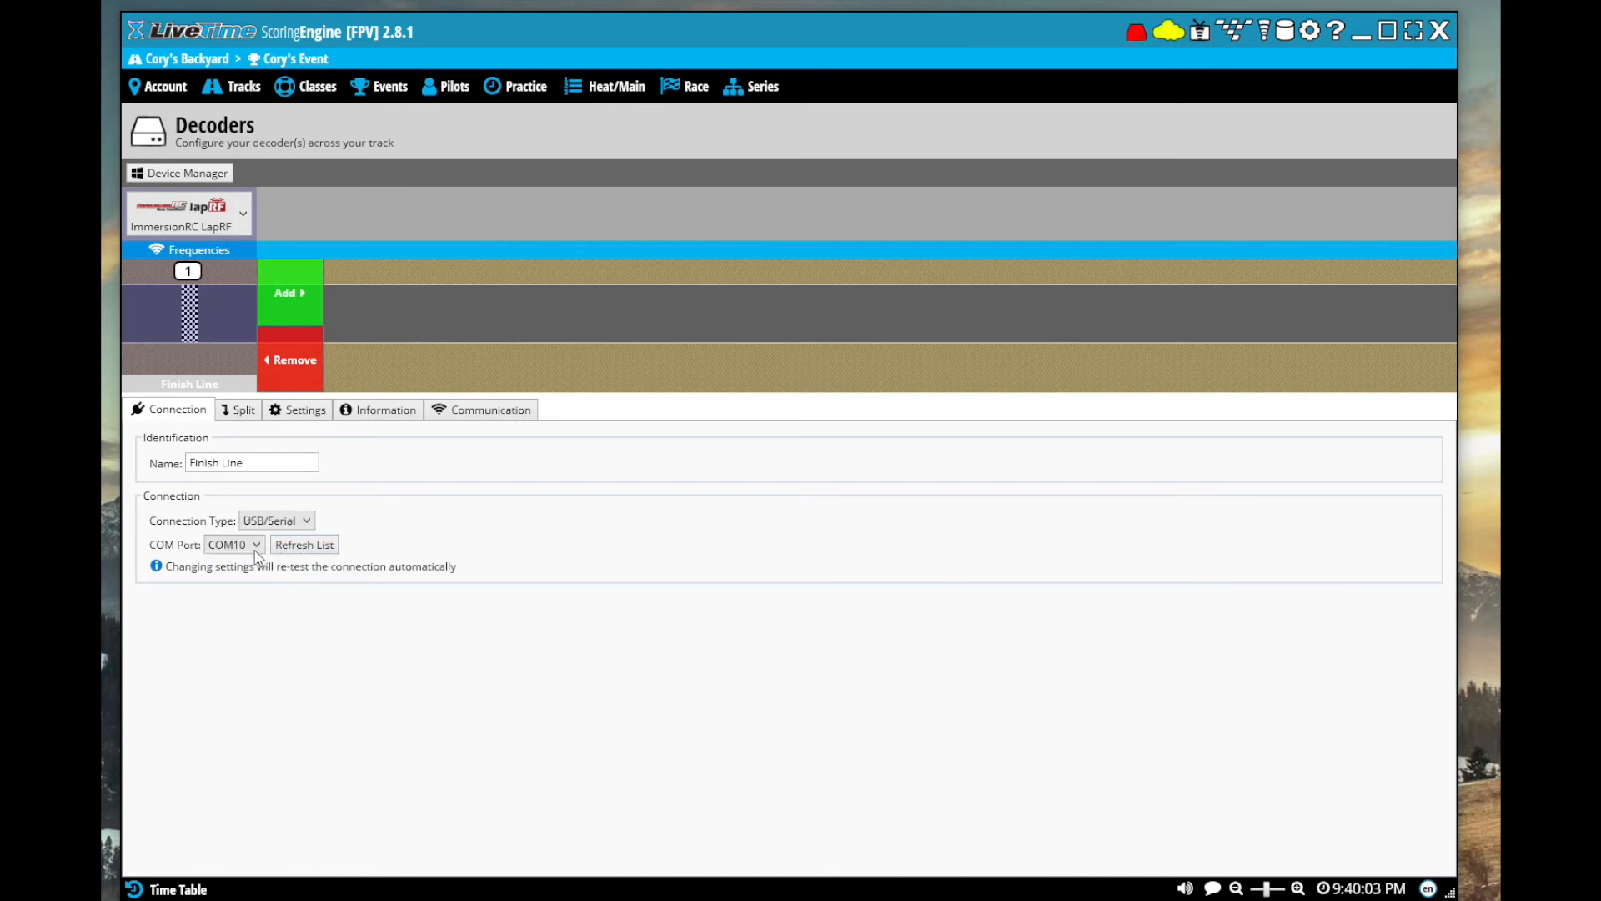
left_click(257, 548)
left_click(257, 548)
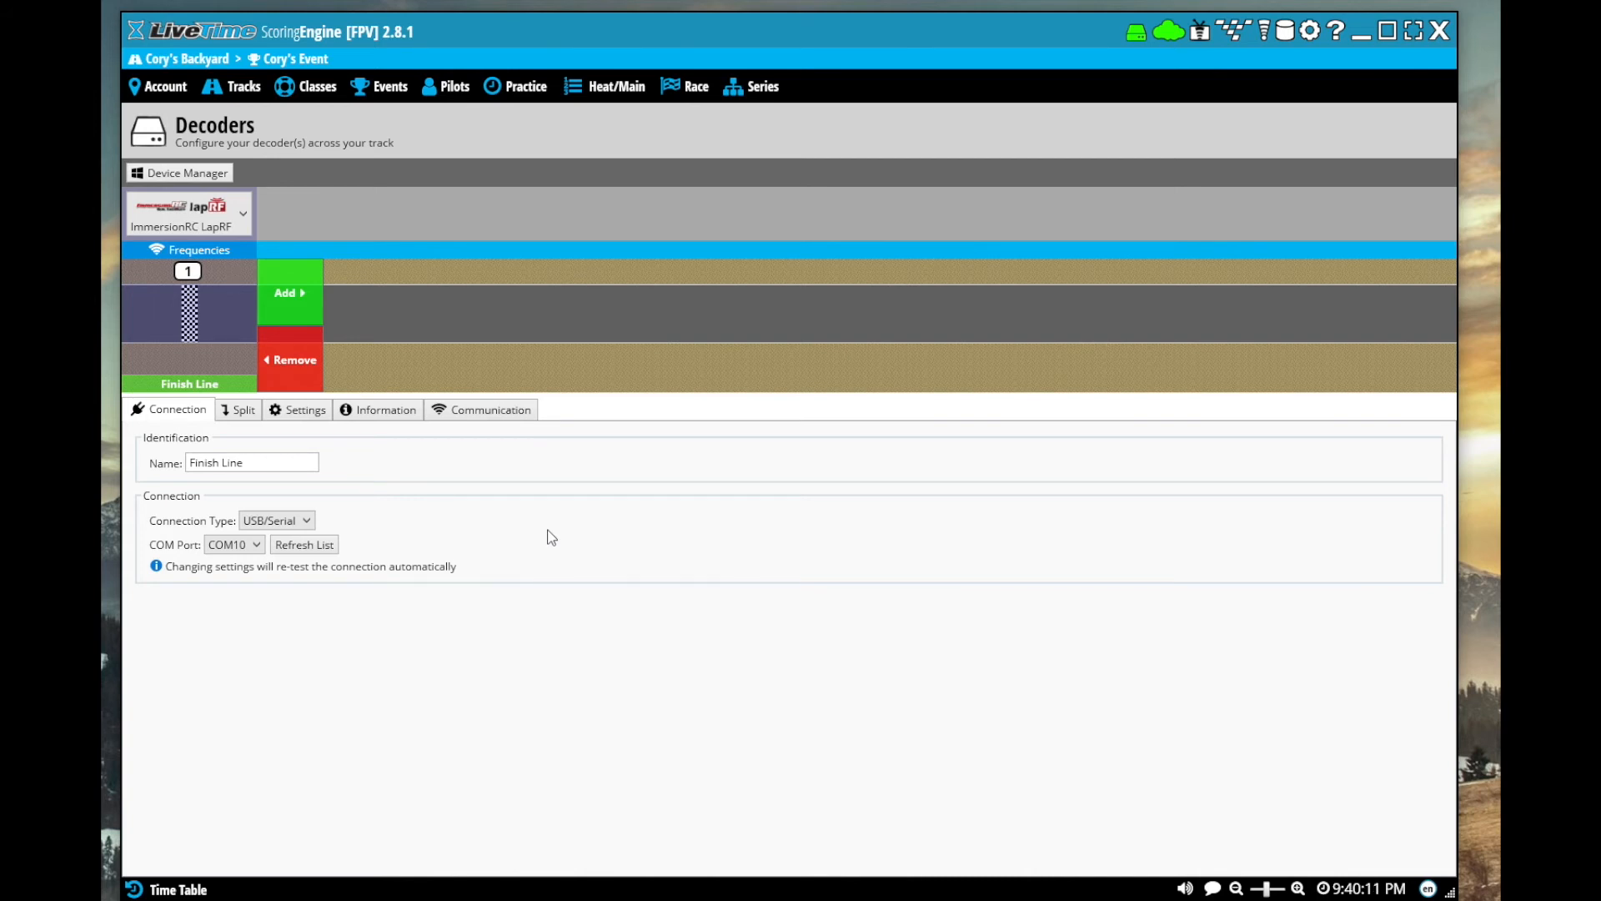
Check the LapRF decoder's recent communication records and its firmware information
left_click(454, 417)
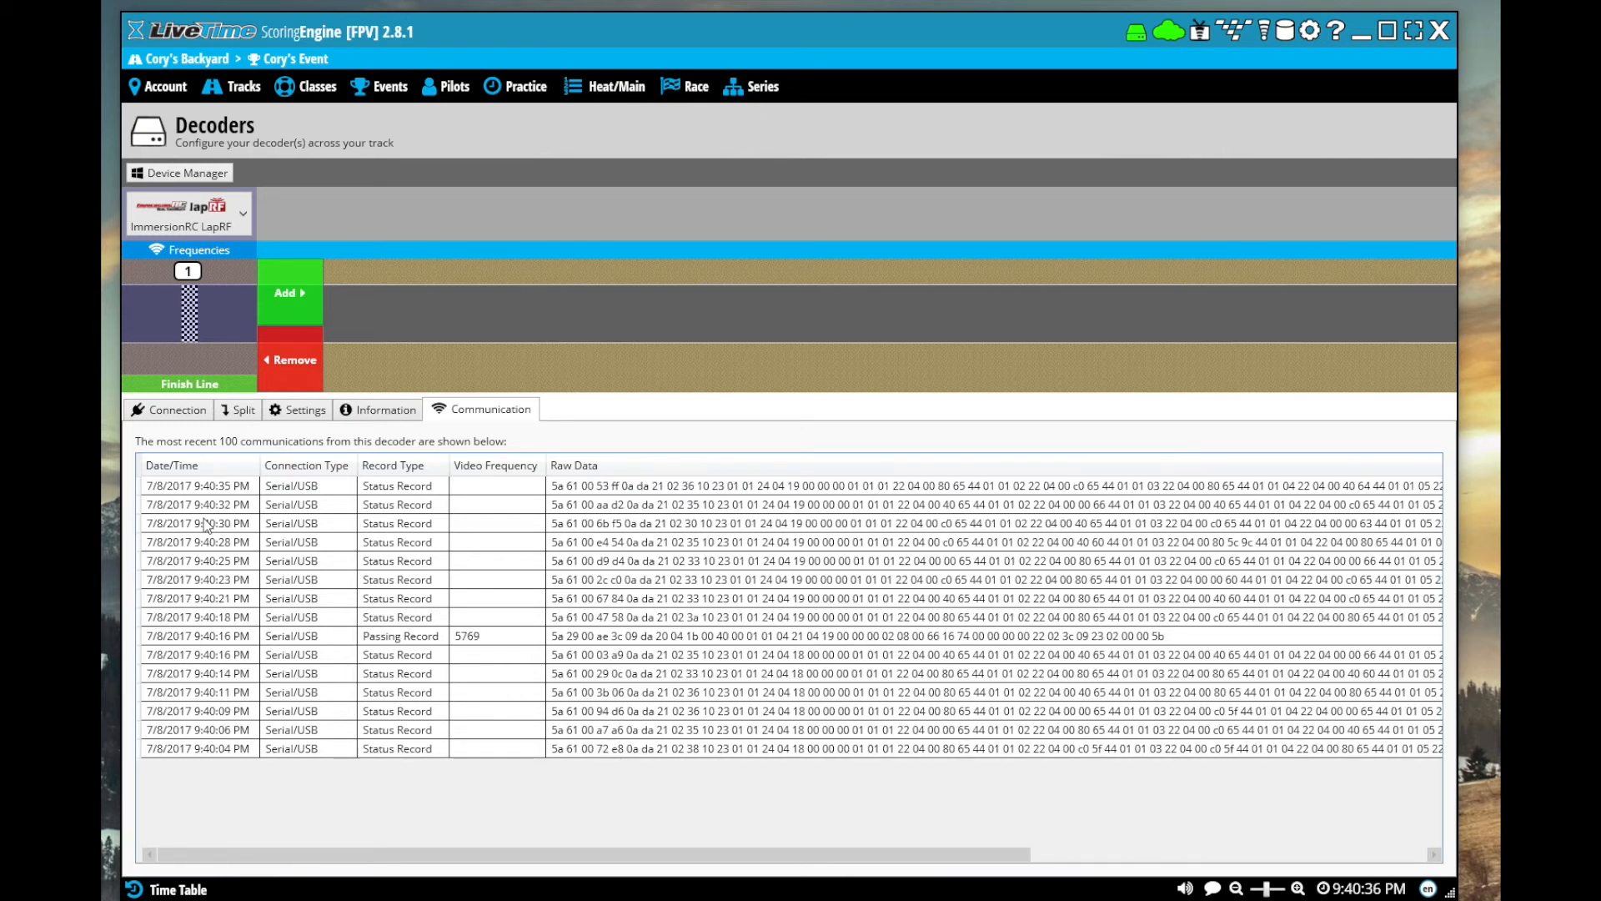
left_click(380, 413)
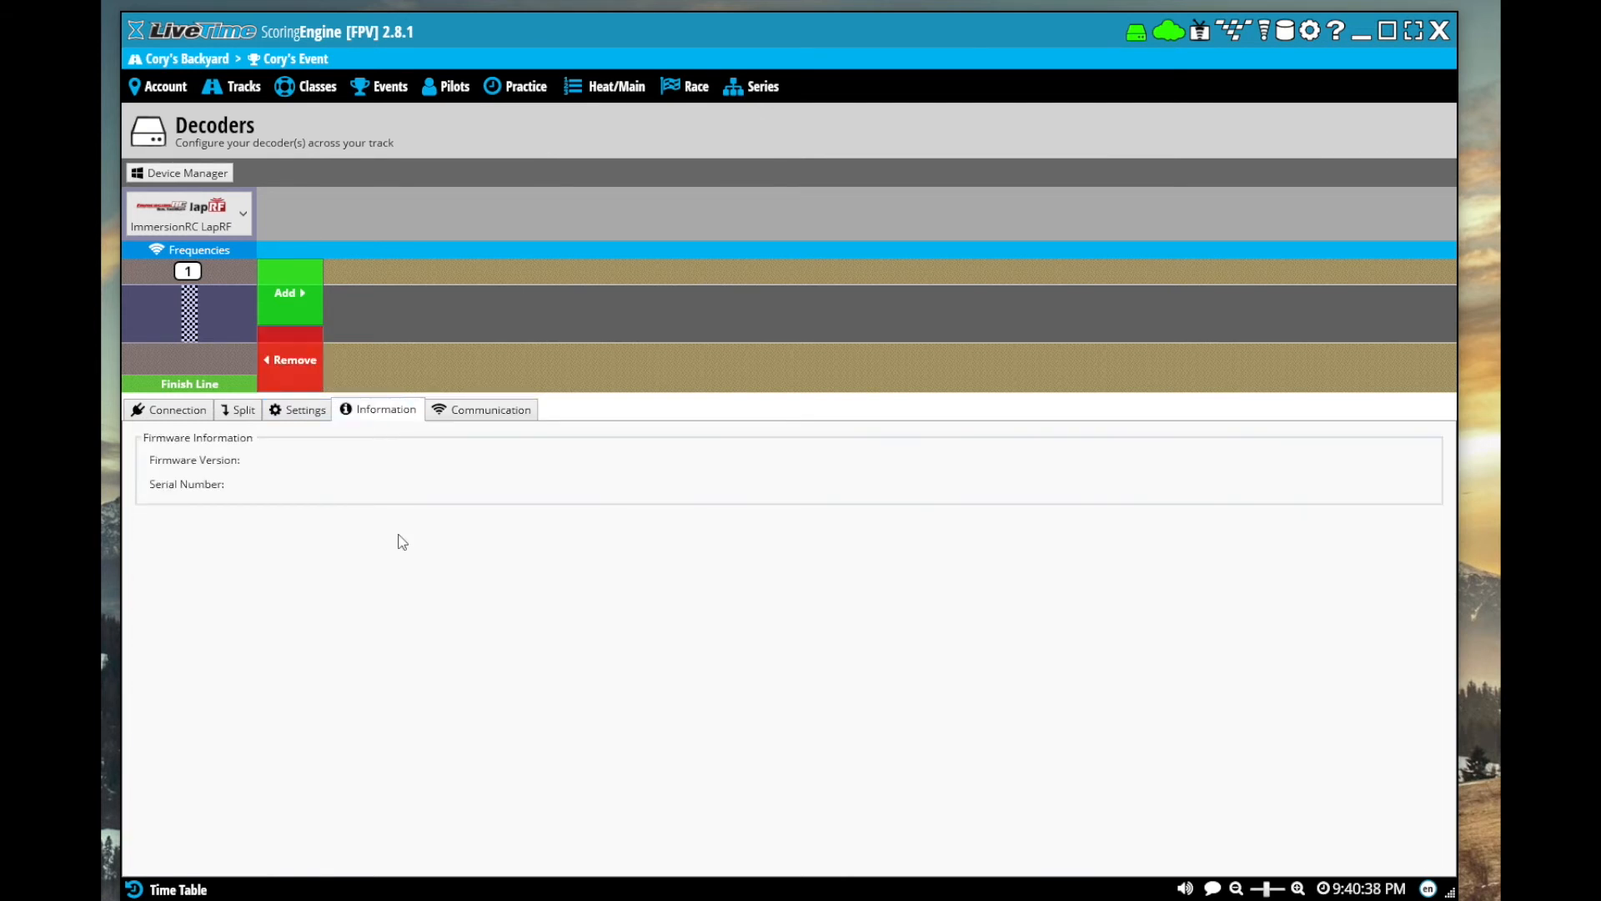
Turn on pilot slots 5 (R5) and 6 (R6) in the decoder's settings, checking the RSSI diagnostics
left_click(304, 413)
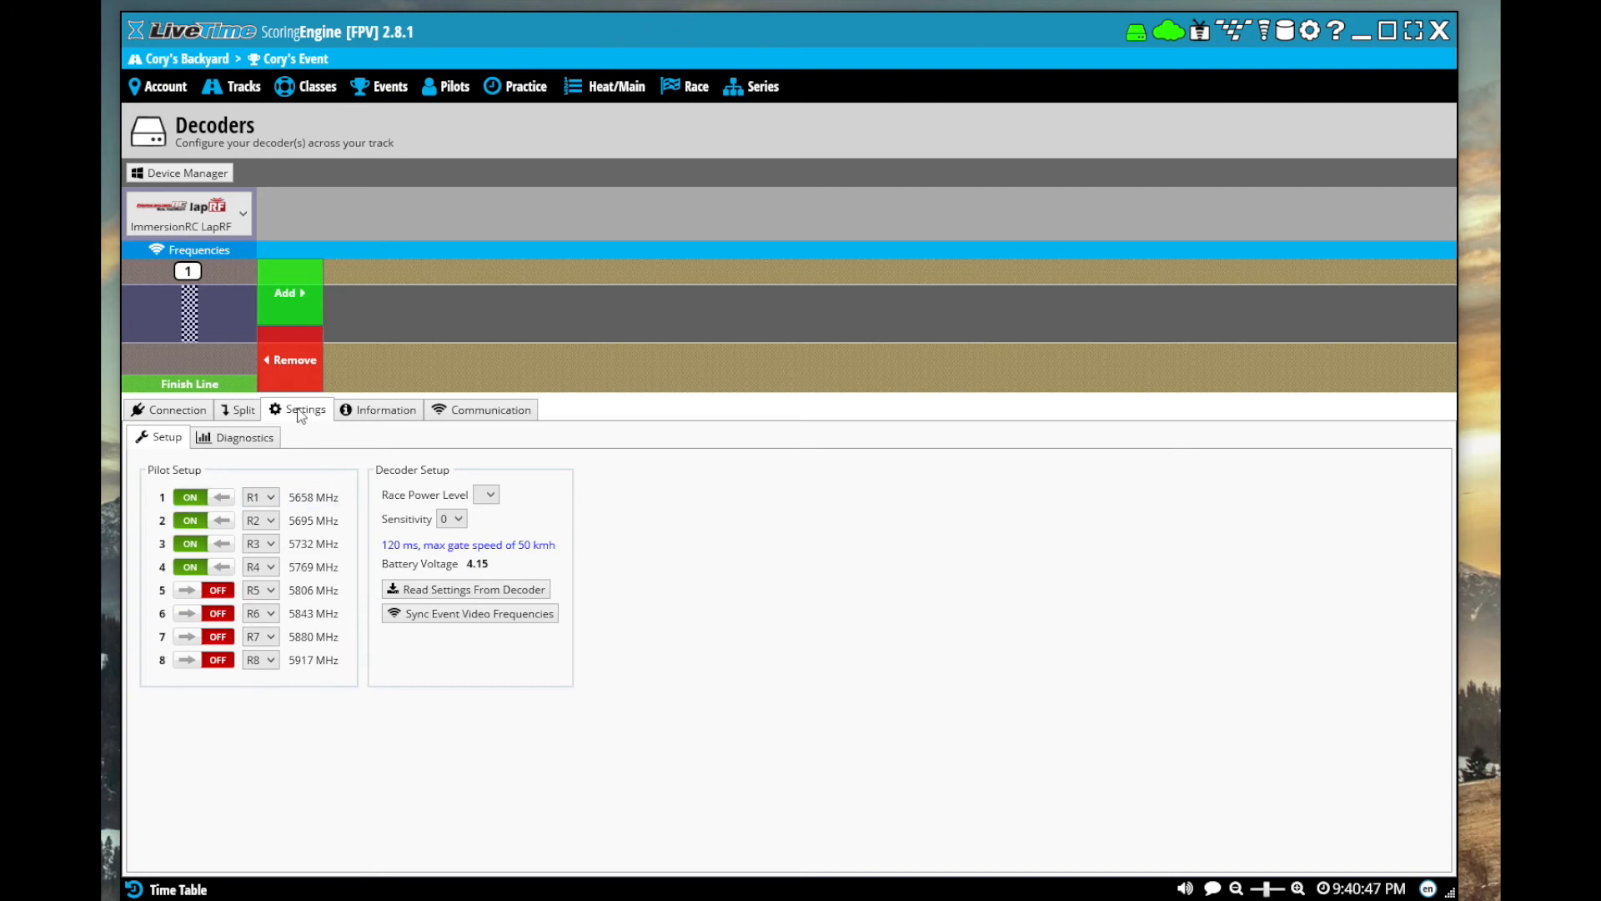
left_click(227, 592)
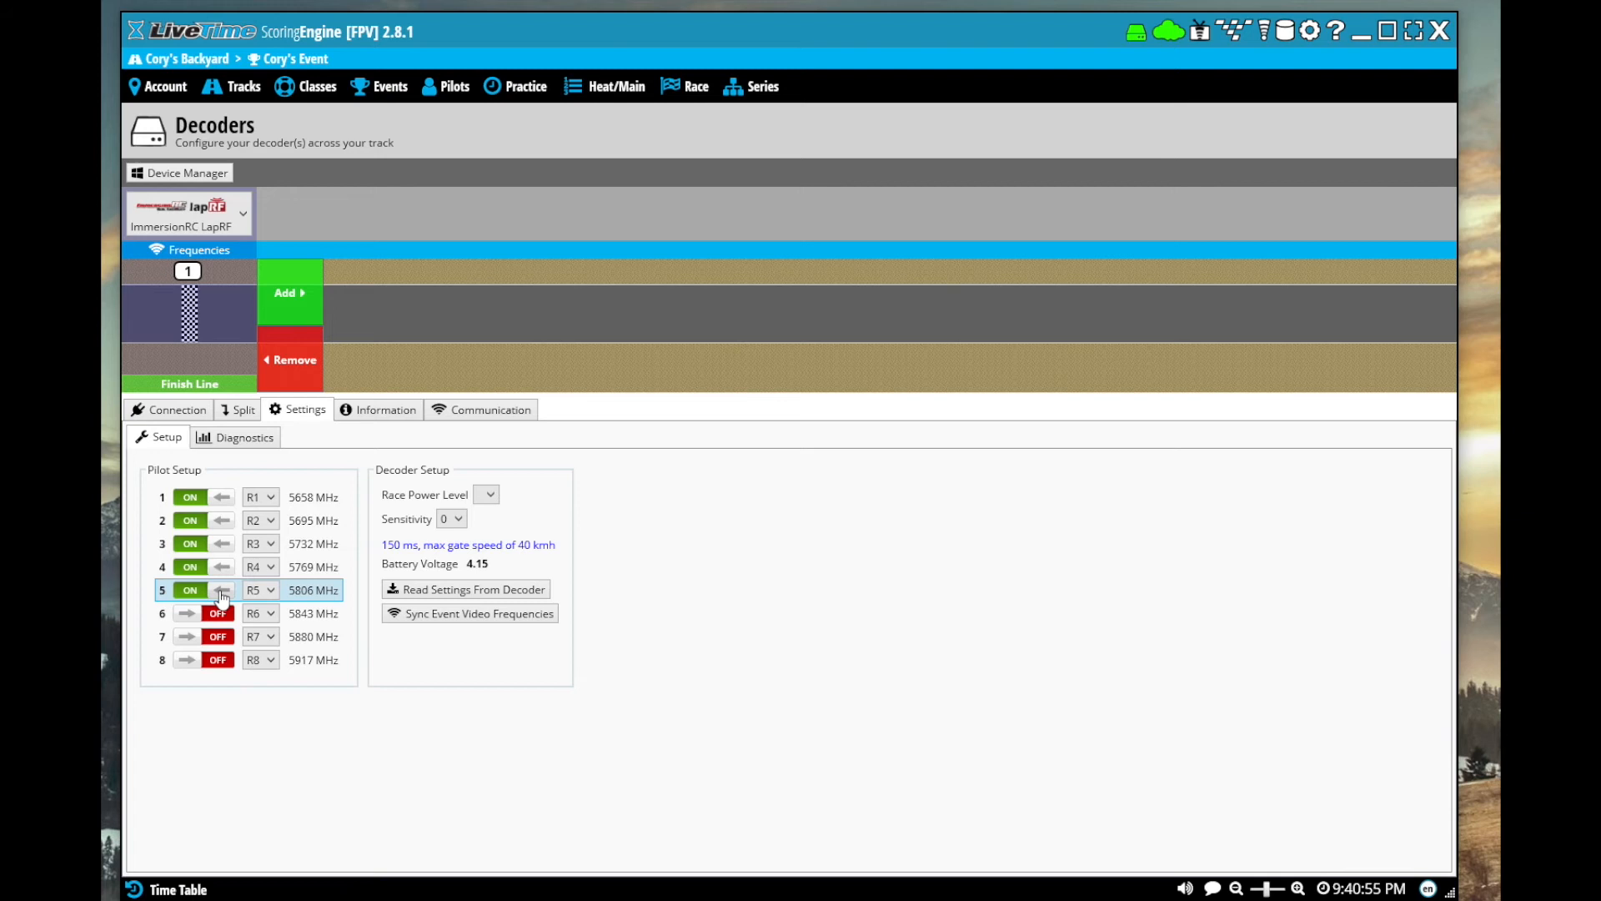
left_click(246, 442)
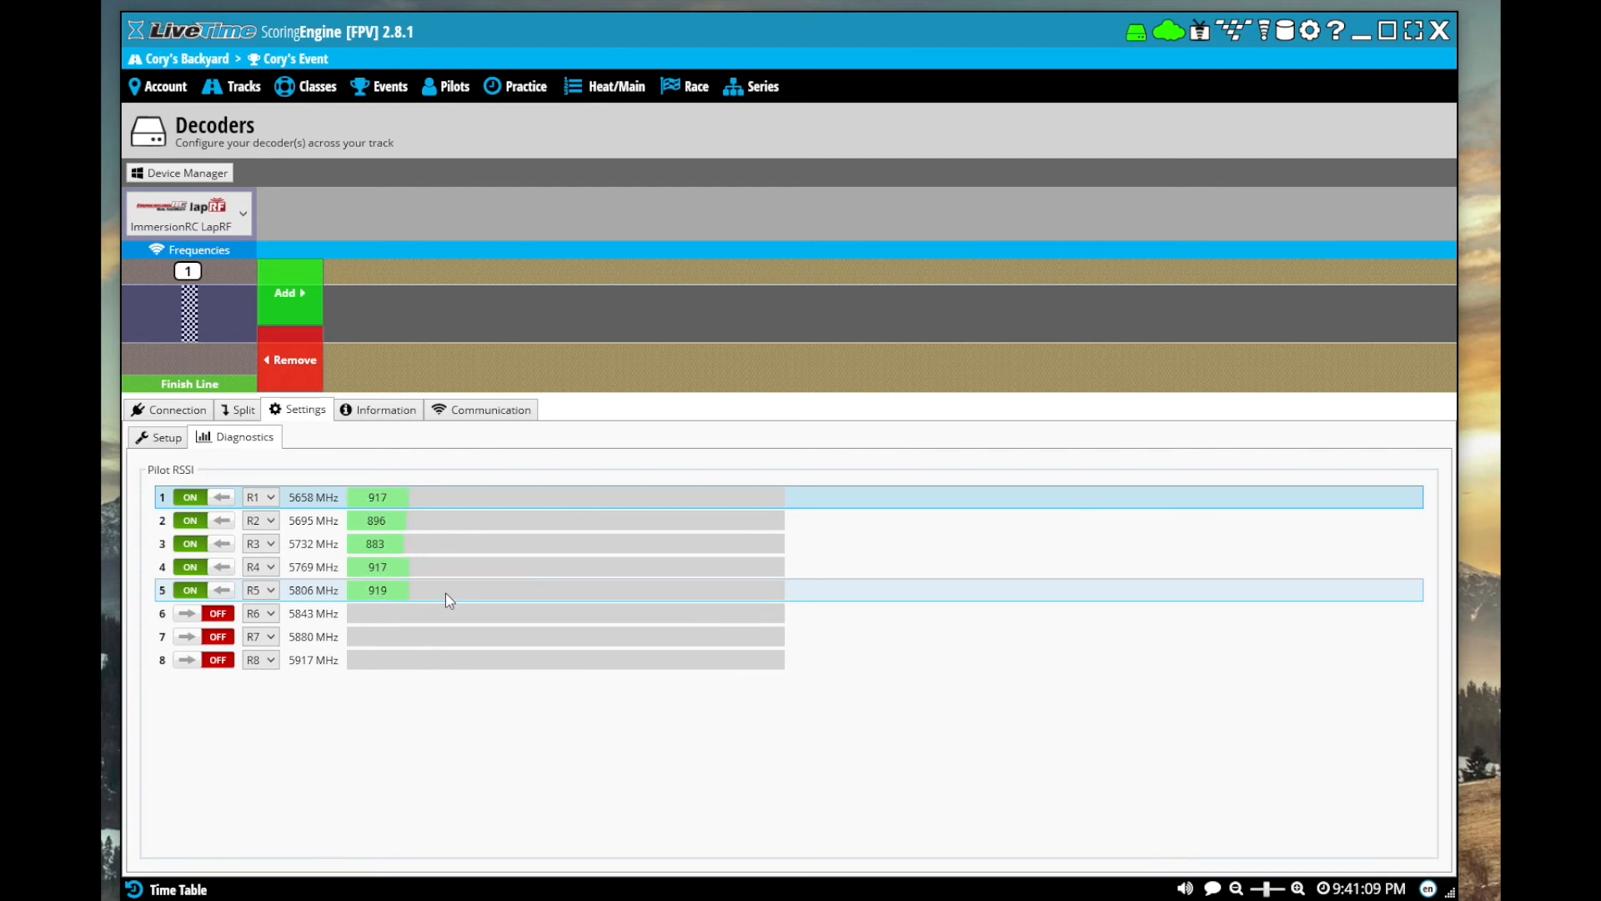
left_click(218, 614)
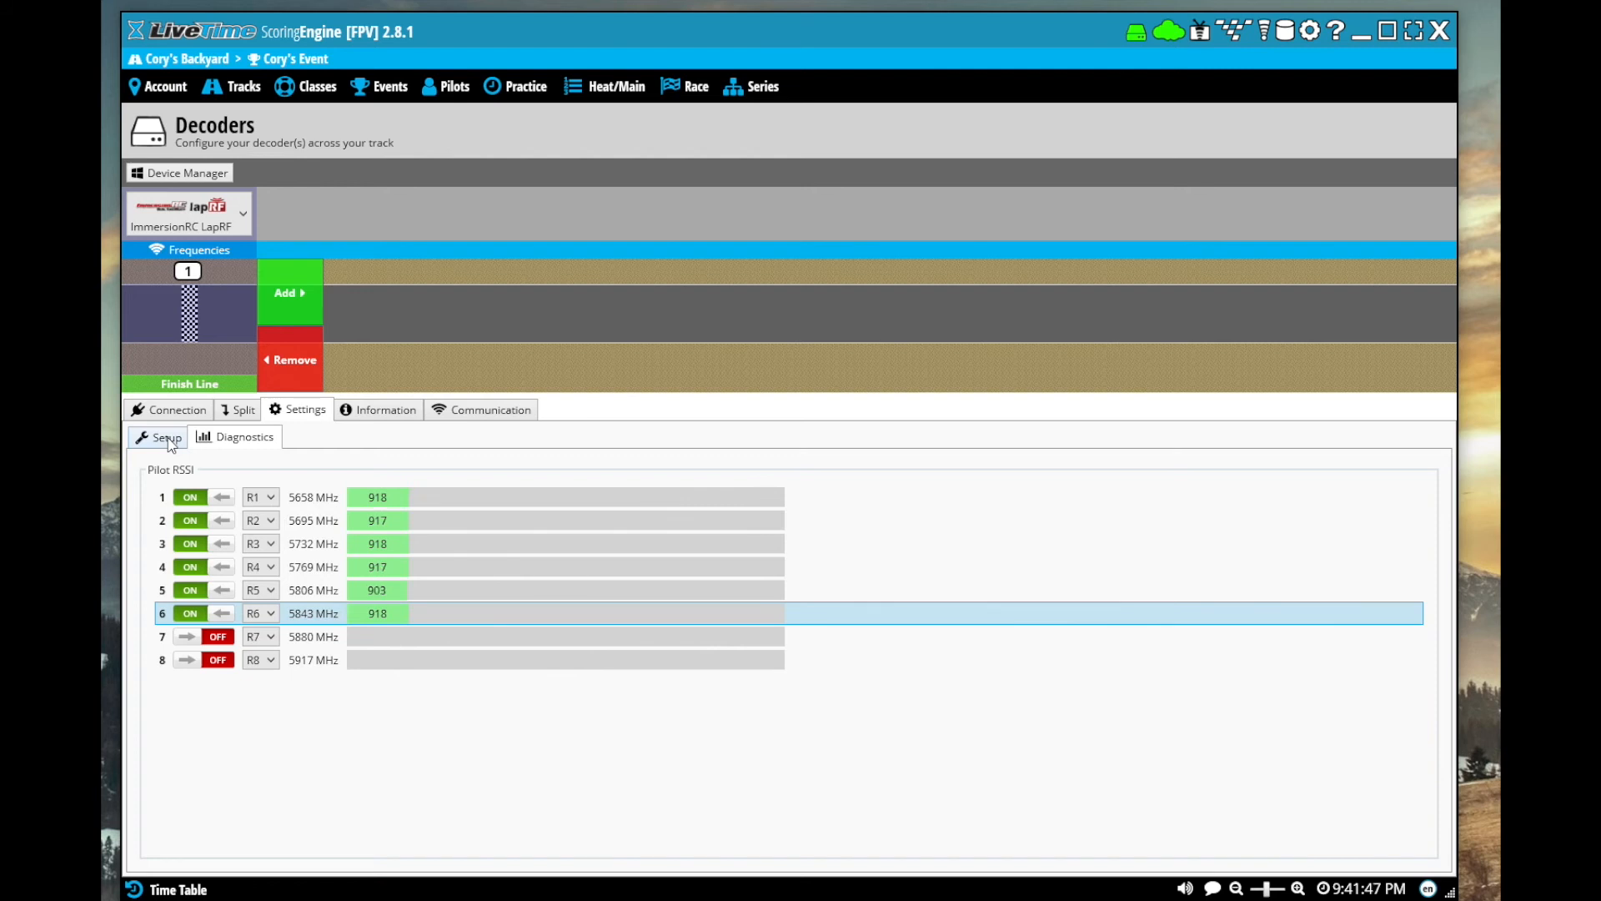
left_click(168, 440)
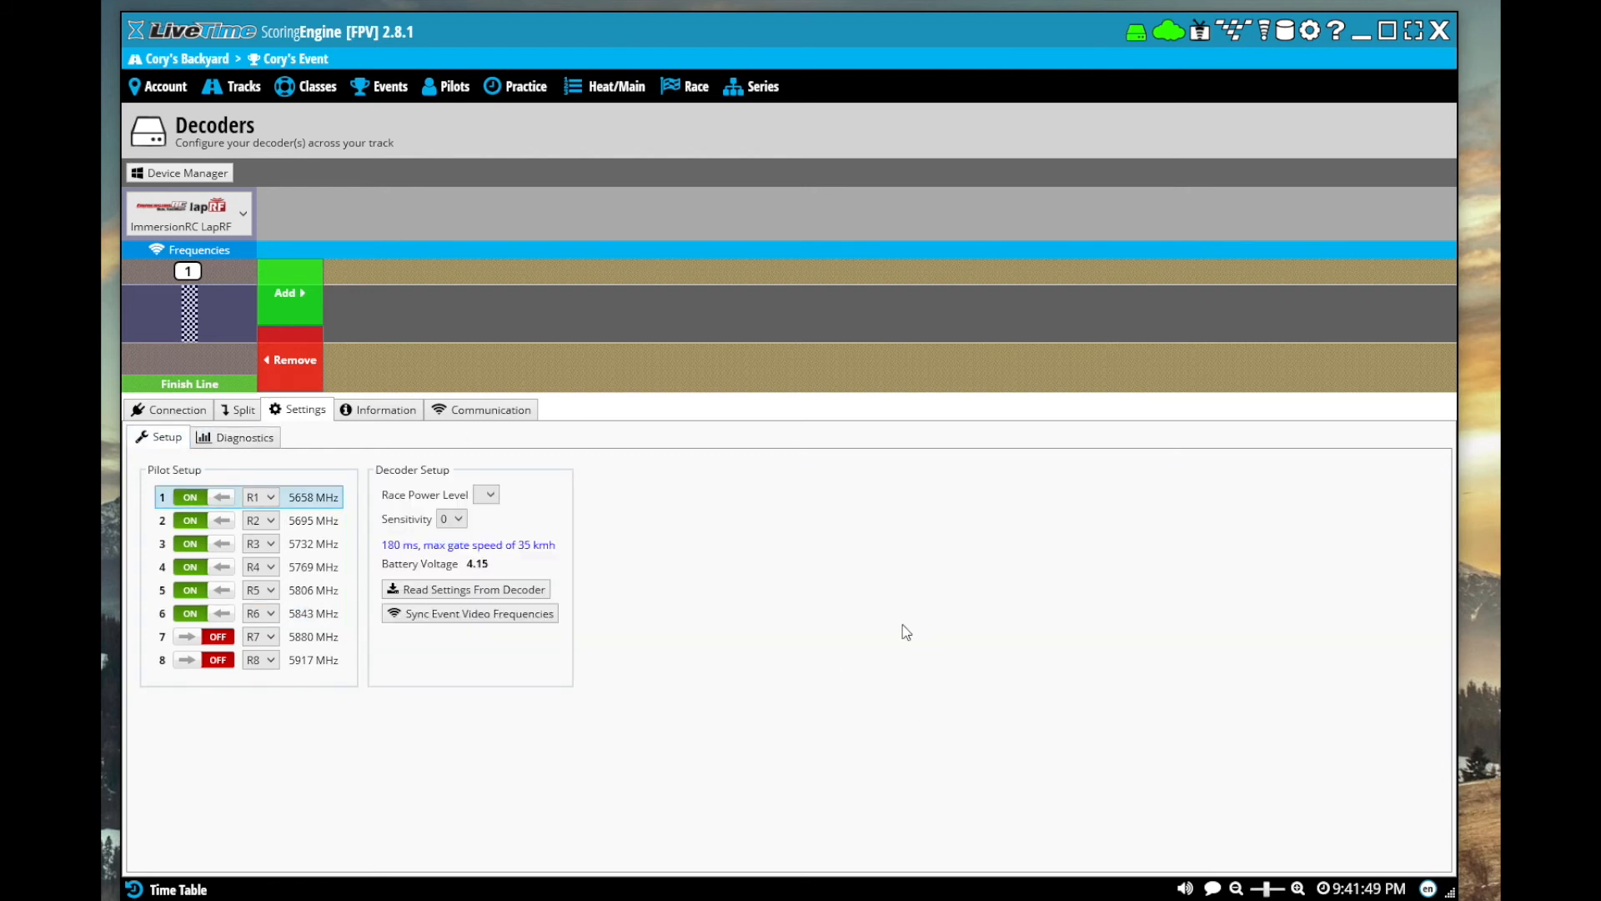
Run open practice as a test, close the four unknown pilots' displays, and switch practice off
left_click(510, 86)
left_click(217, 166)
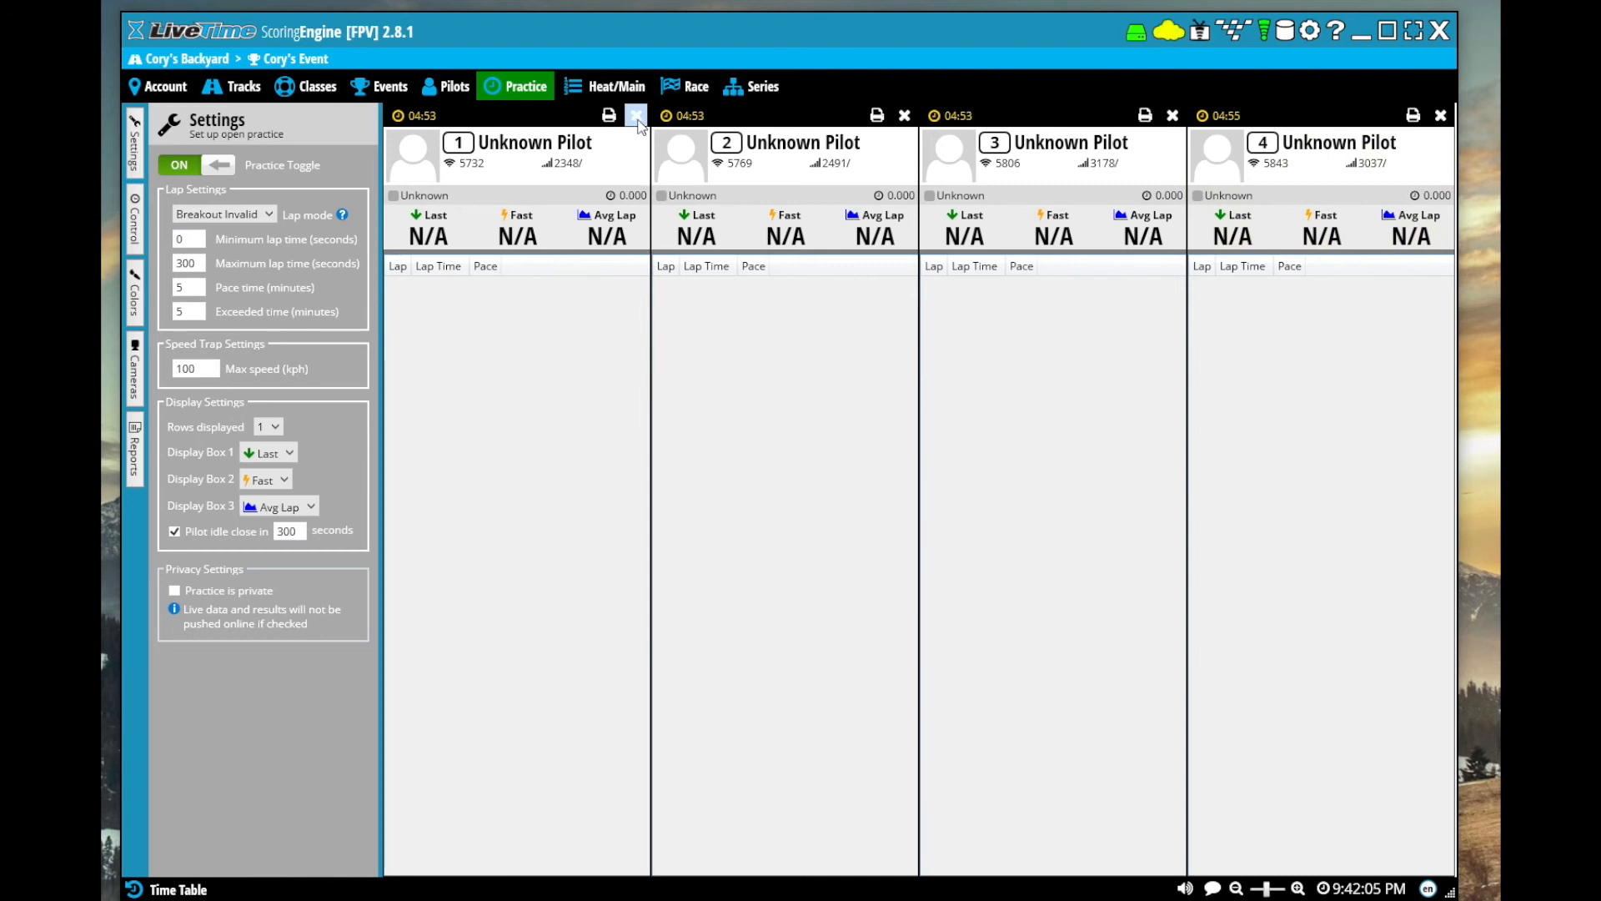
left_click(636, 117)
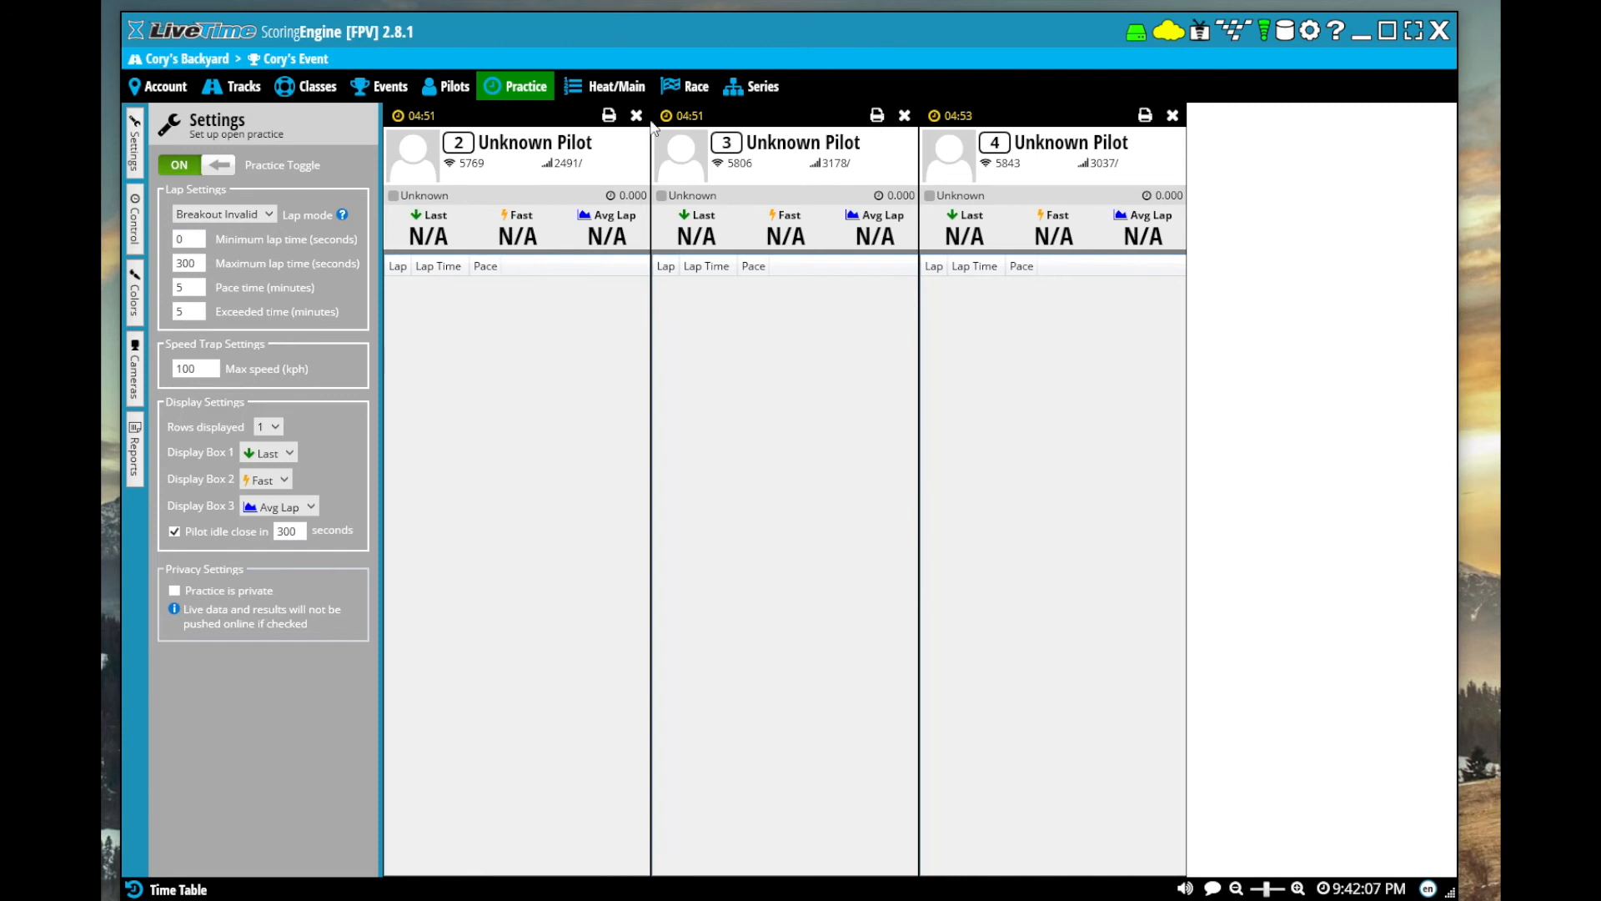
left_click(636, 117)
left_click(636, 117)
left_click(636, 117)
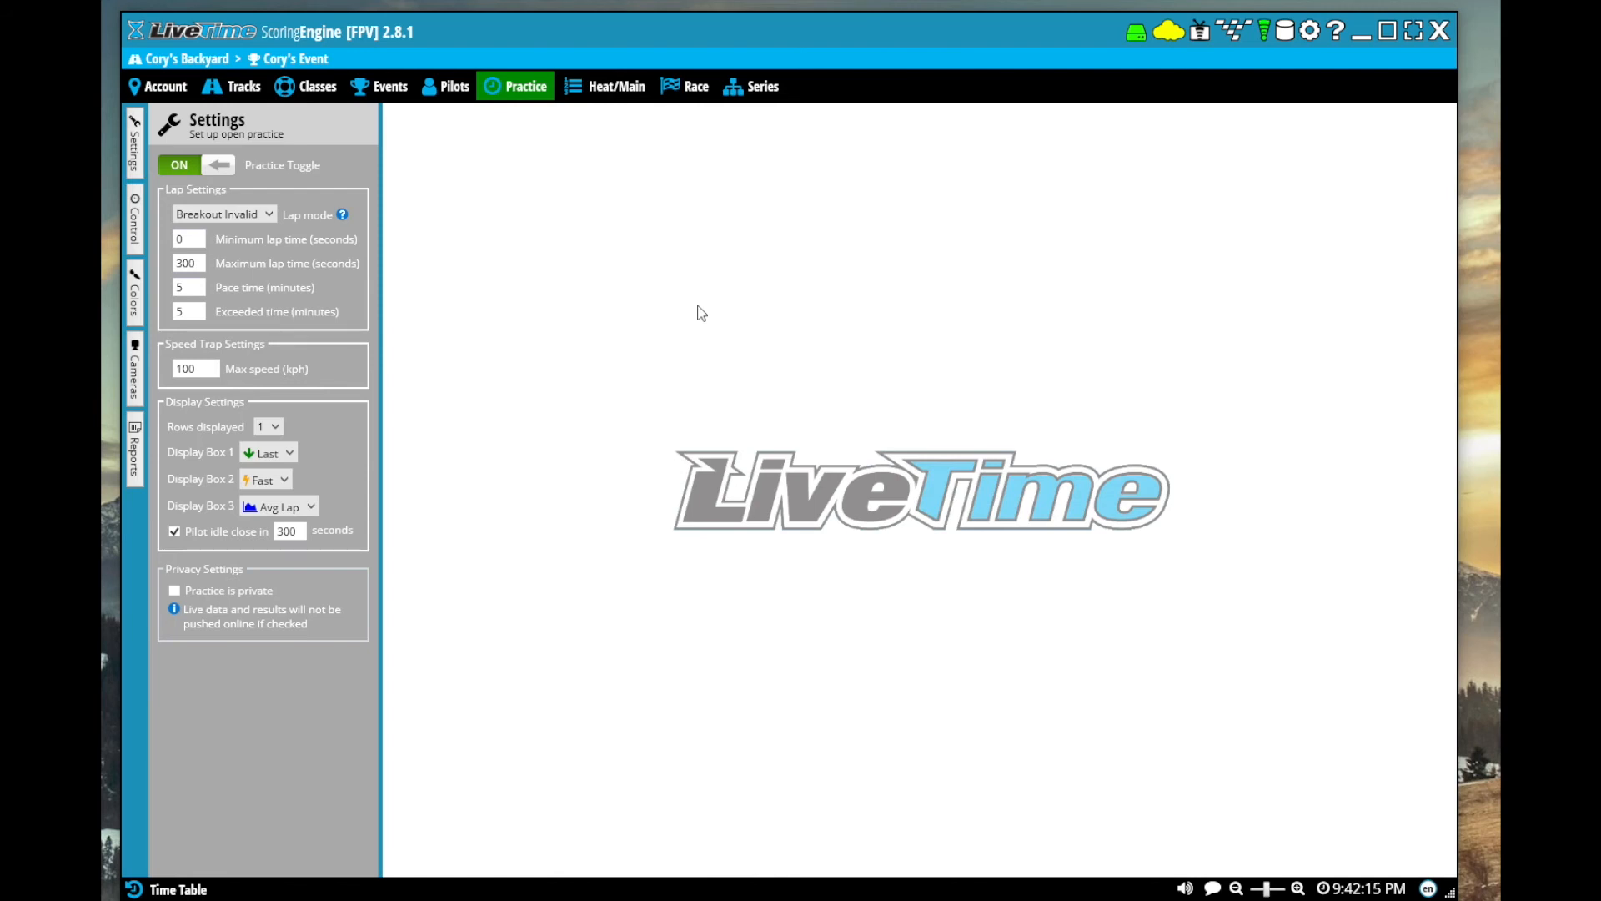
left_click(177, 166)
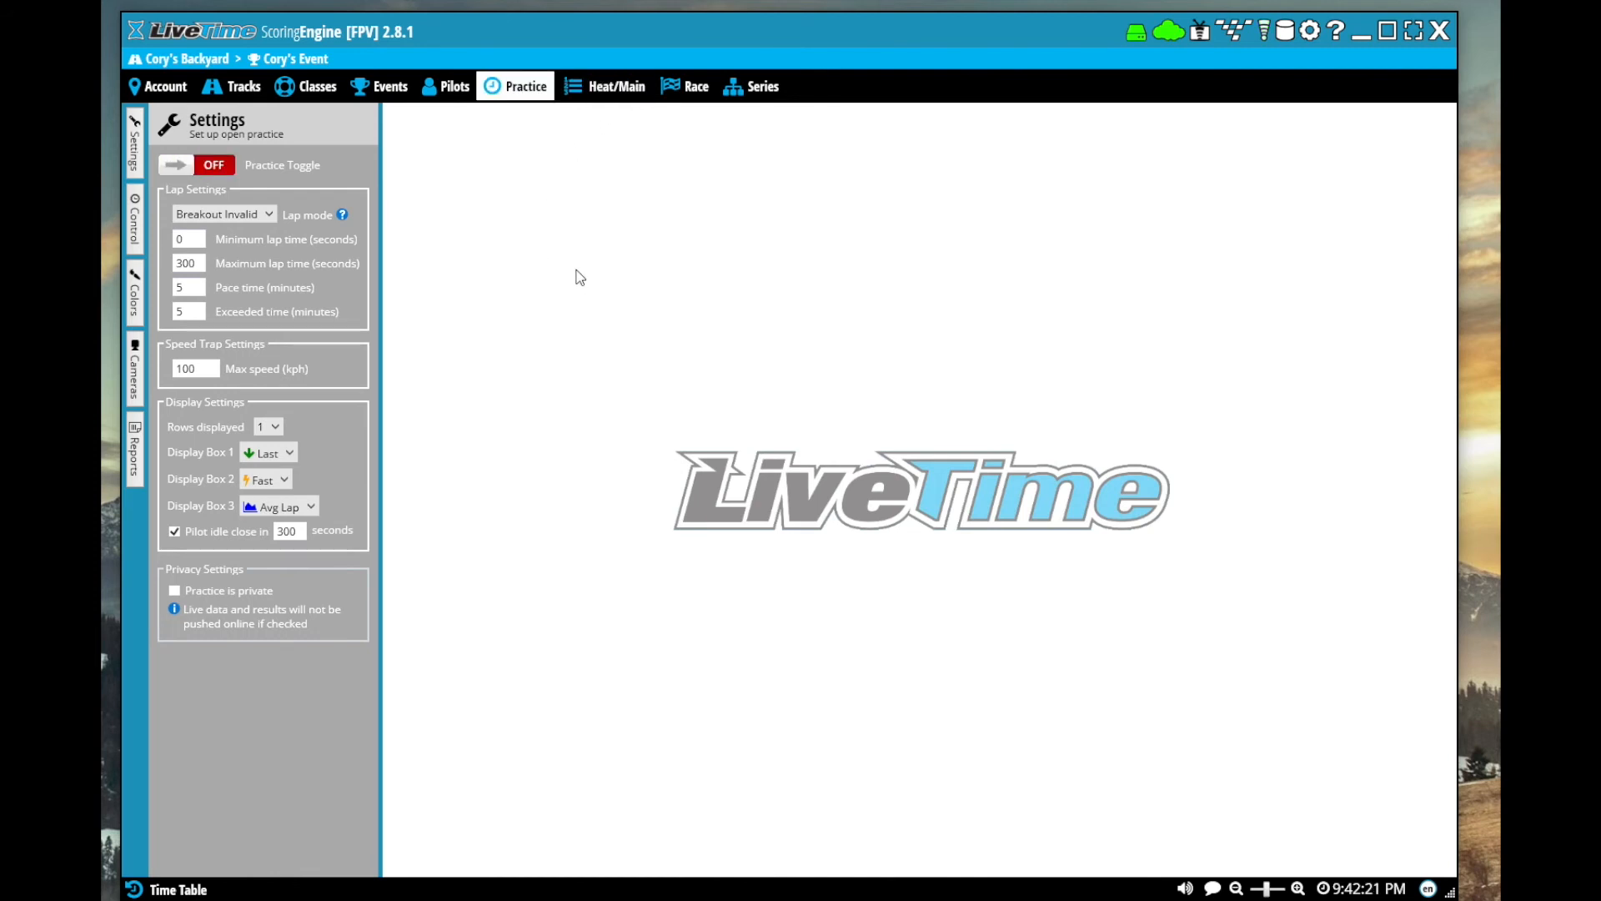
Generate a qualifying round with random seeding order, the same FPV frequencies kept and track transponders assigned by any available
left_click(605, 87)
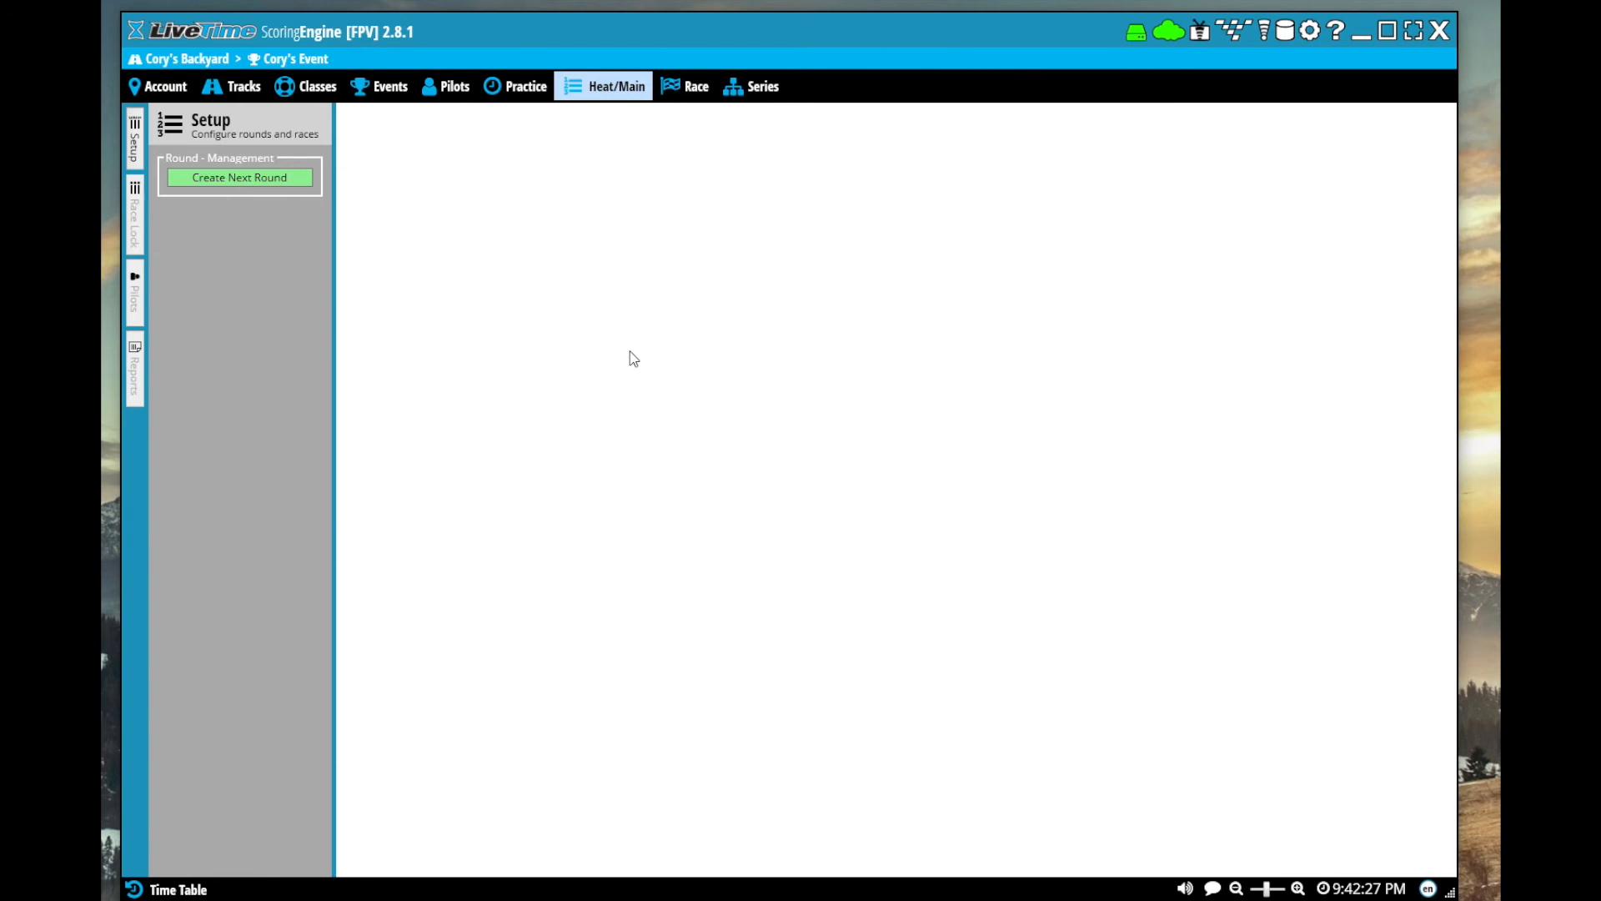
left_click(257, 180)
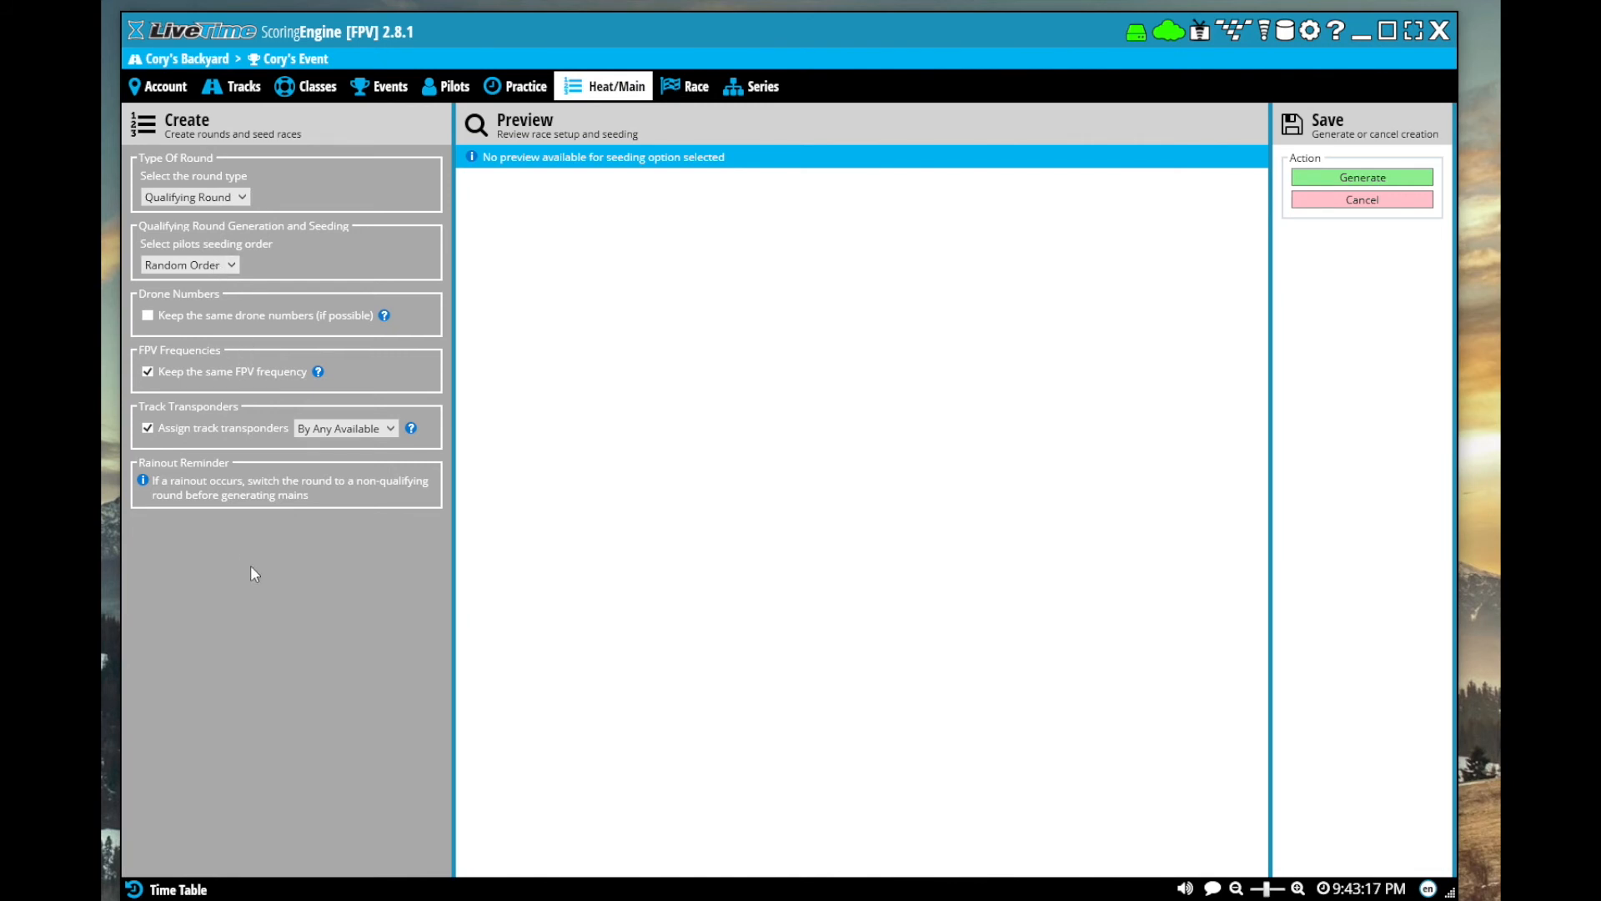
left_click(1357, 180)
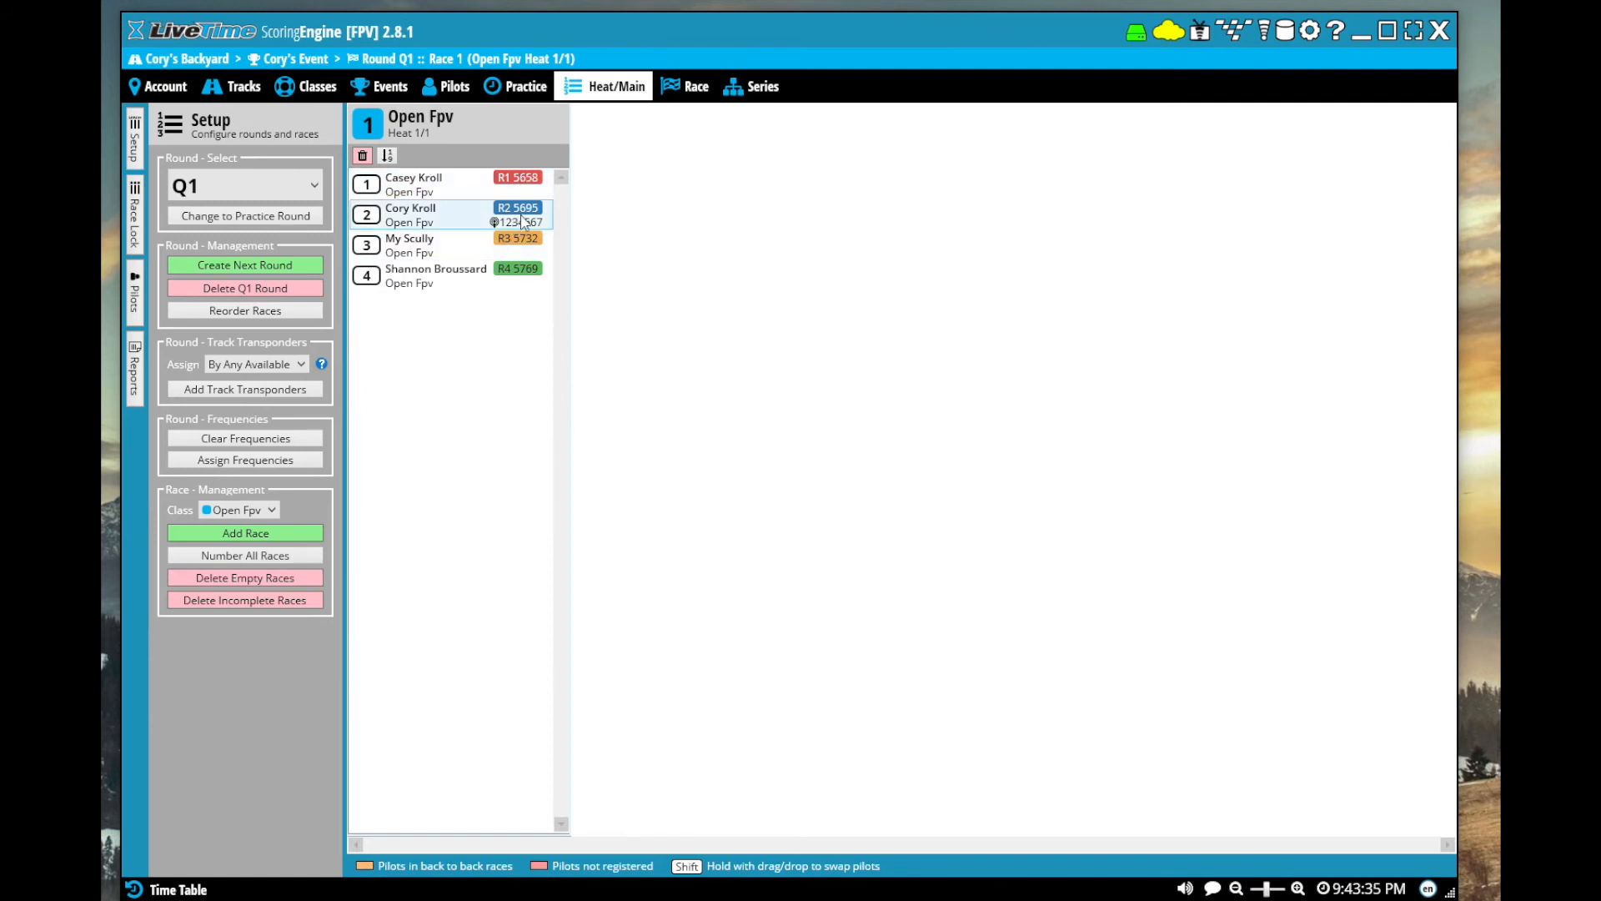
Change the first pilot's frequency in Open Fpv heat 1 to R5 5806 and the second pilot's to R6 5843
right_click(554, 184)
mouse_move(667, 190)
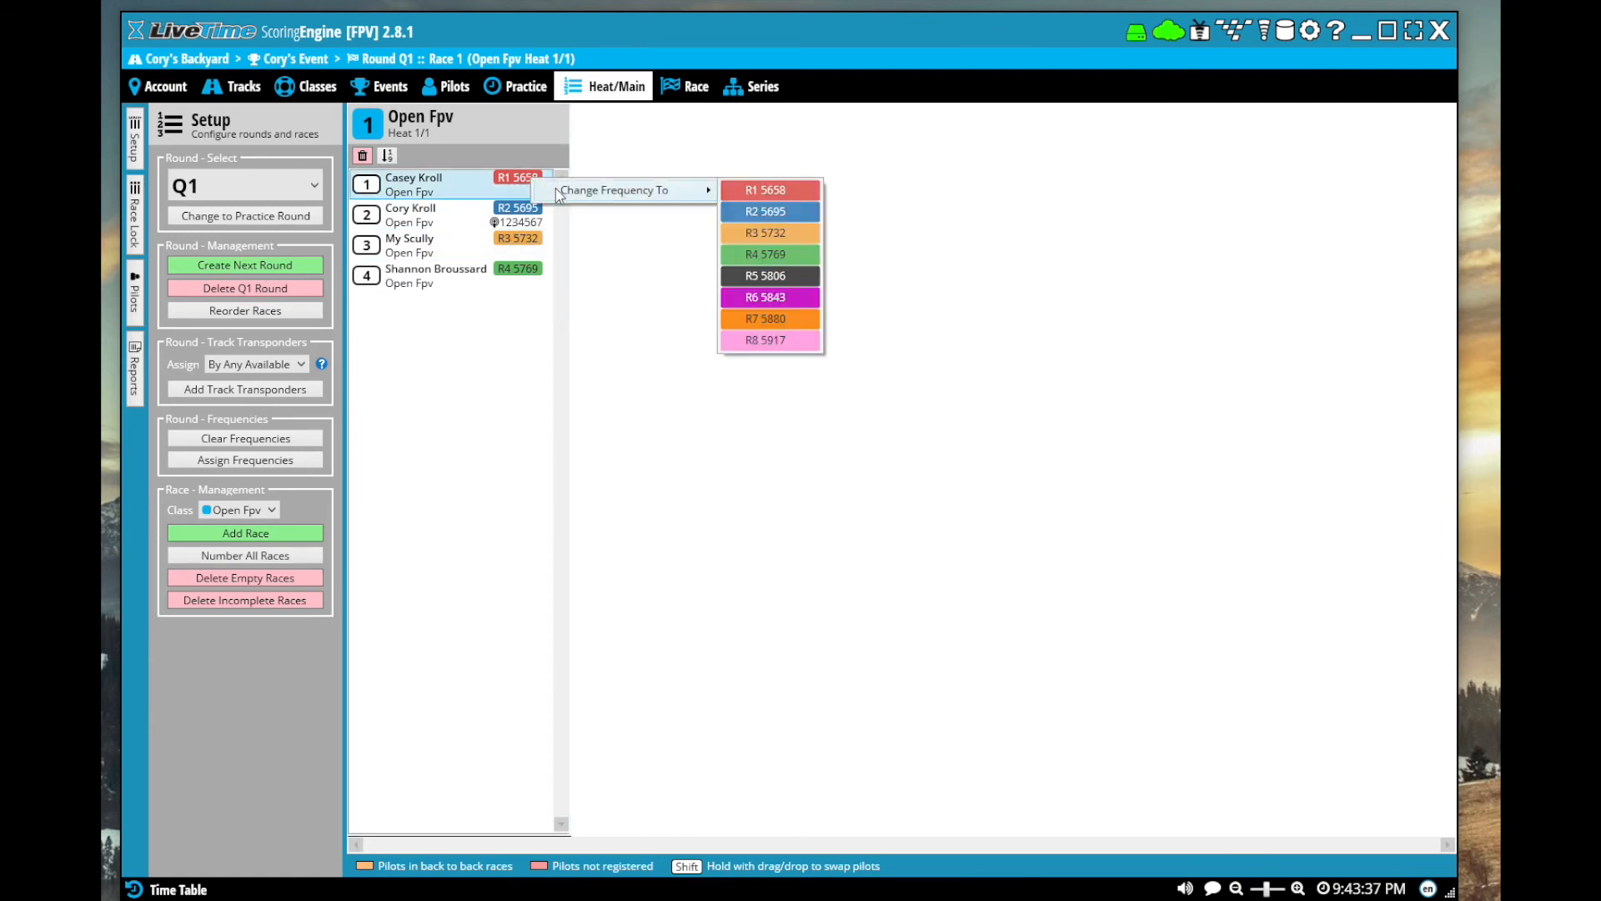
left_click(739, 268)
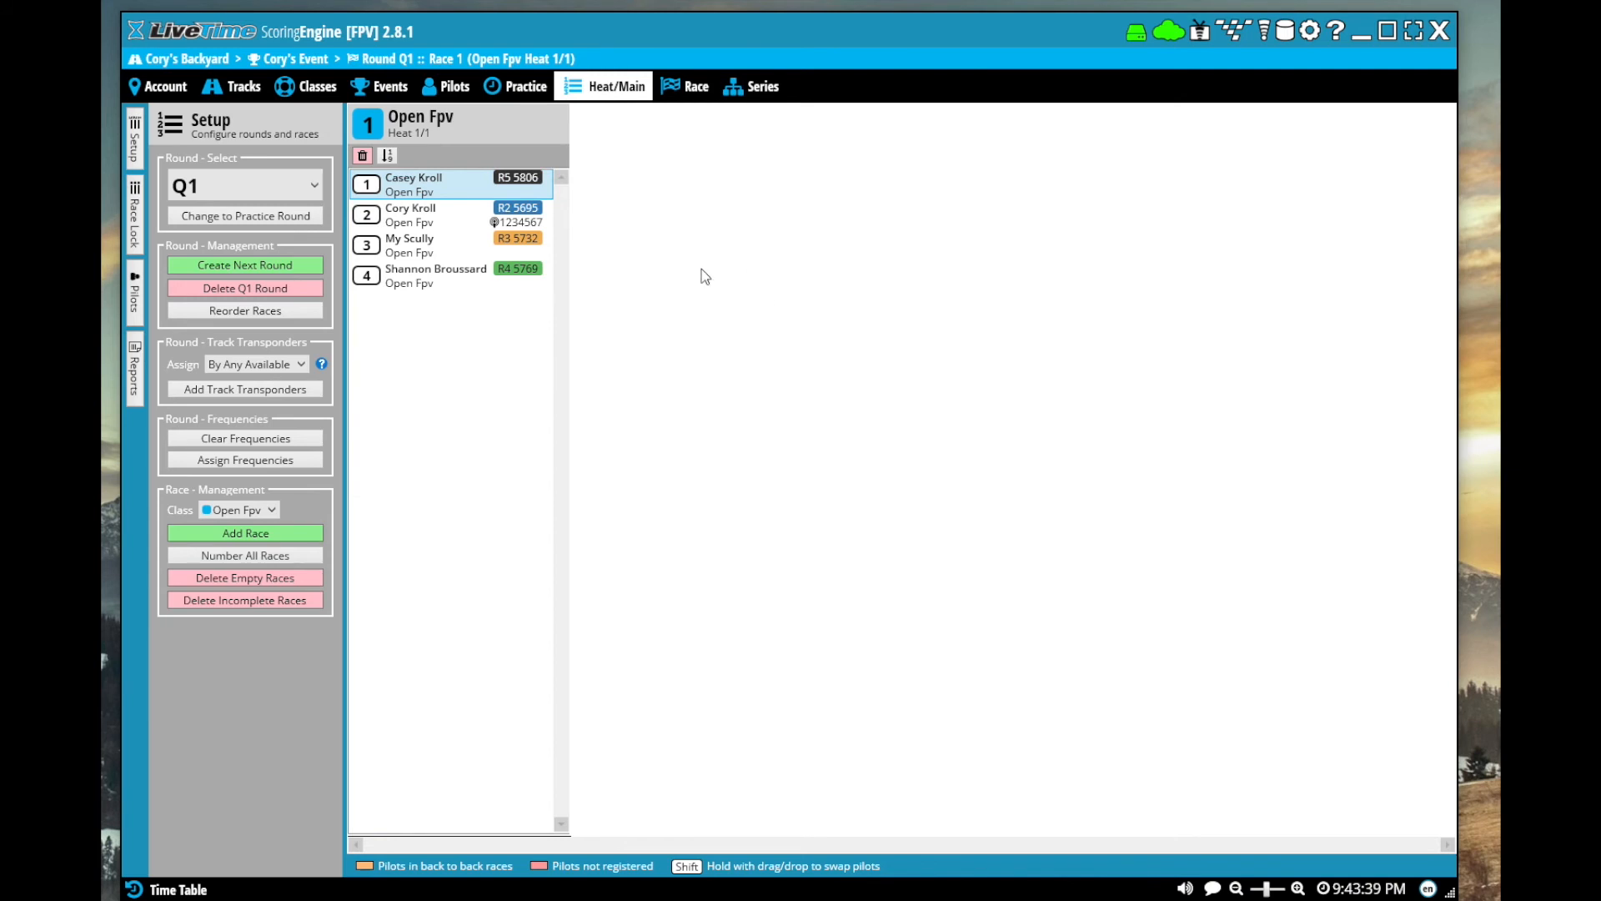
right_click(519, 216)
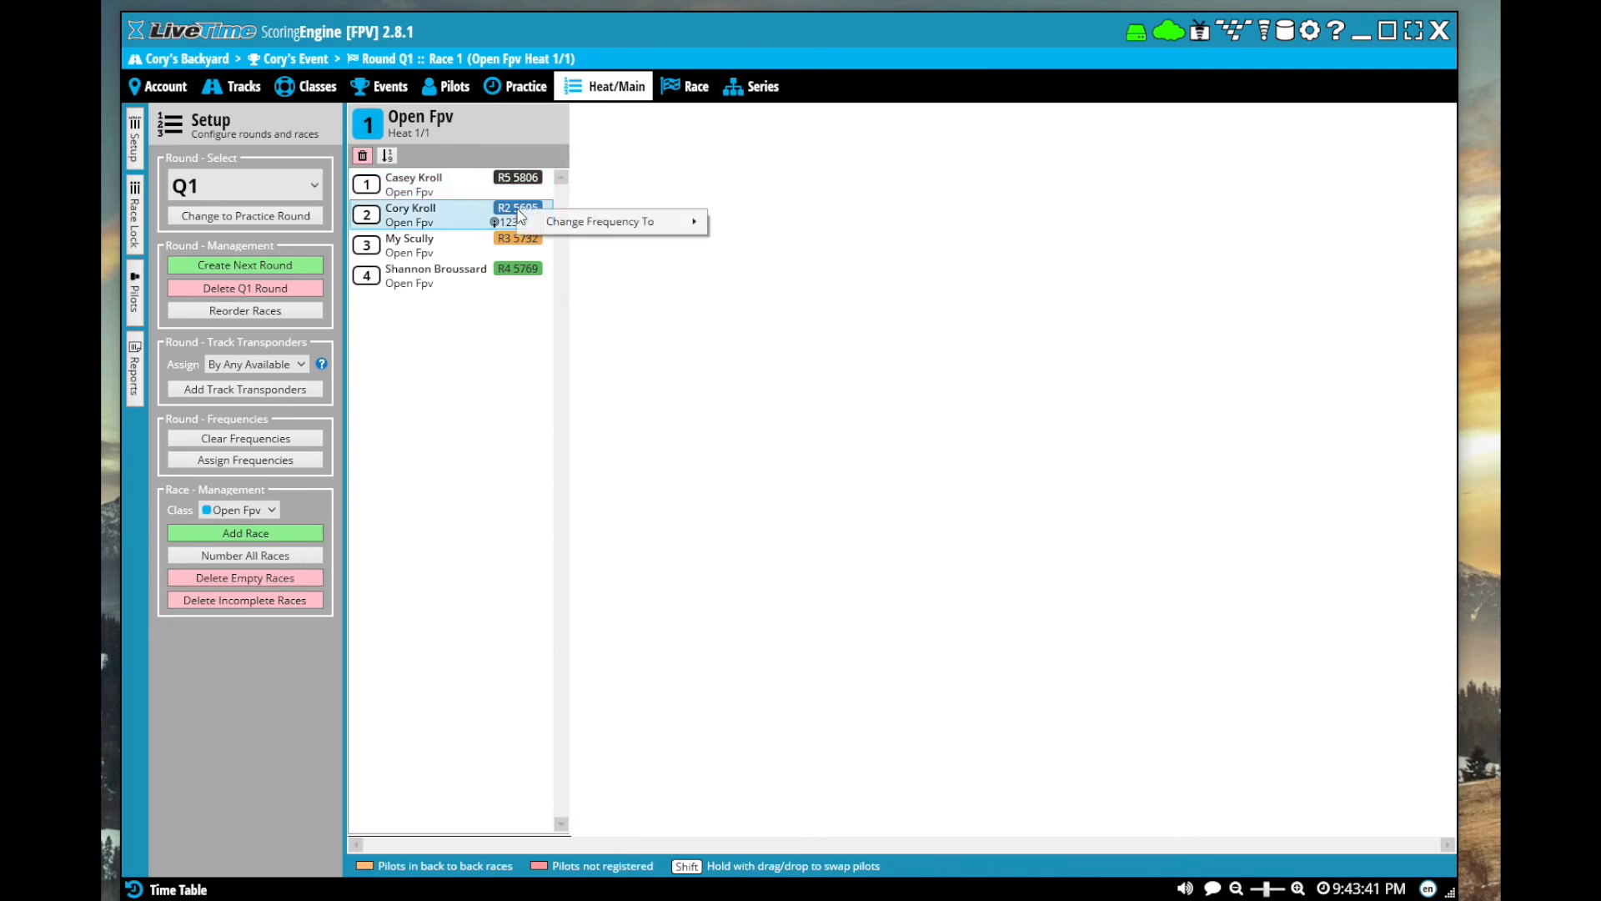
left_click(750, 344)
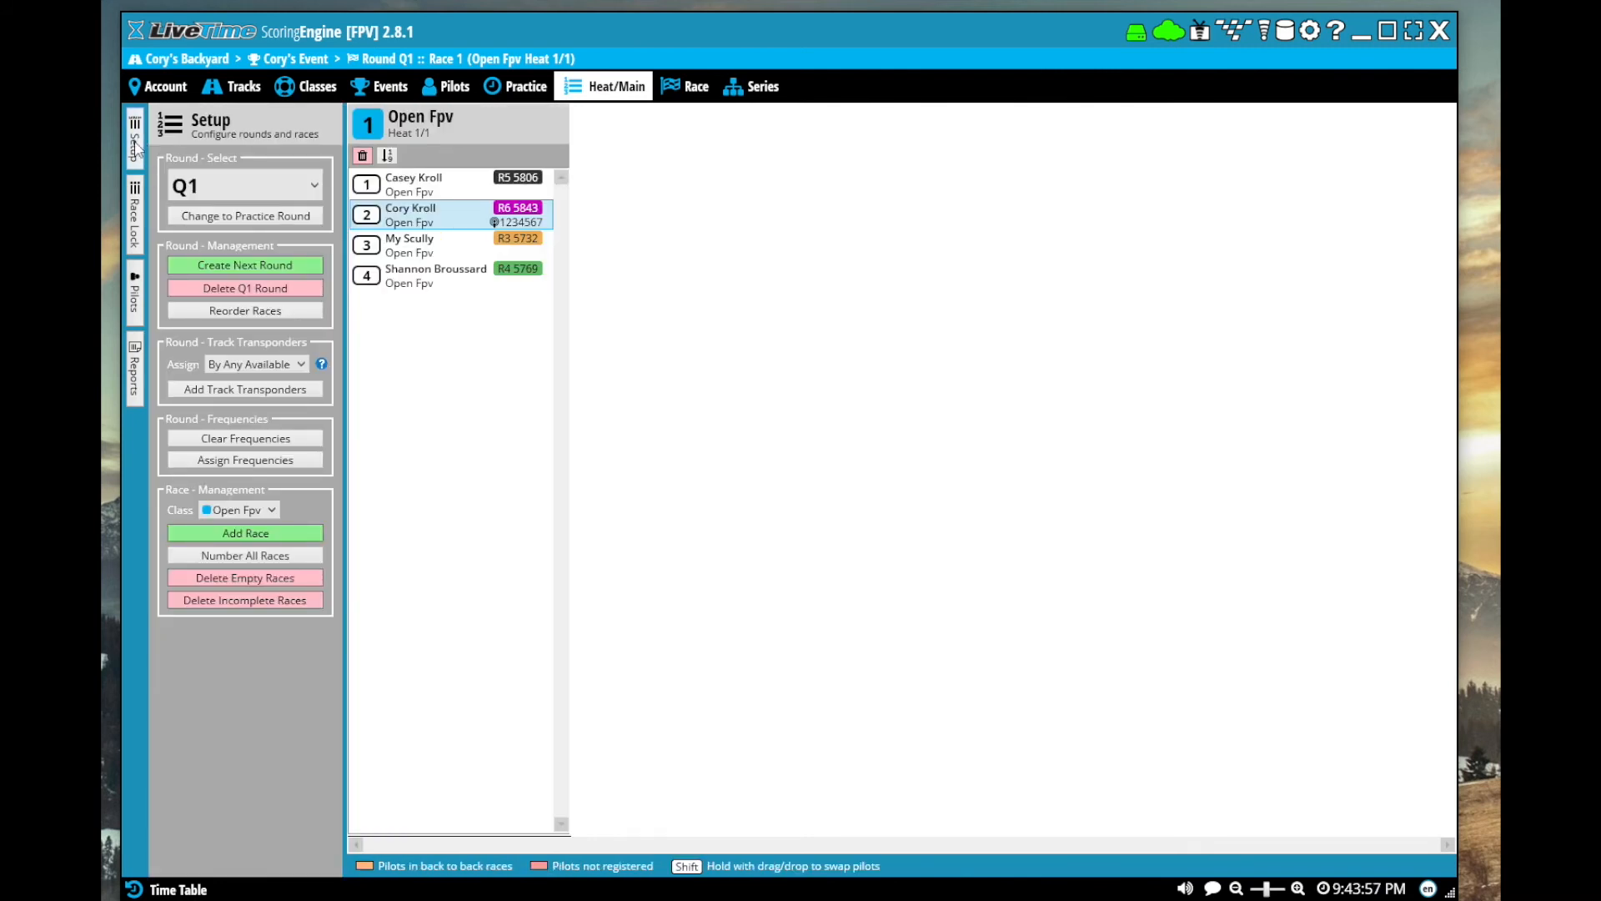
Look through the round's setup, registered pilots and report options, and collapse them to show only the race
left_click(133, 142)
left_click(133, 142)
left_click(137, 300)
left_click(136, 371)
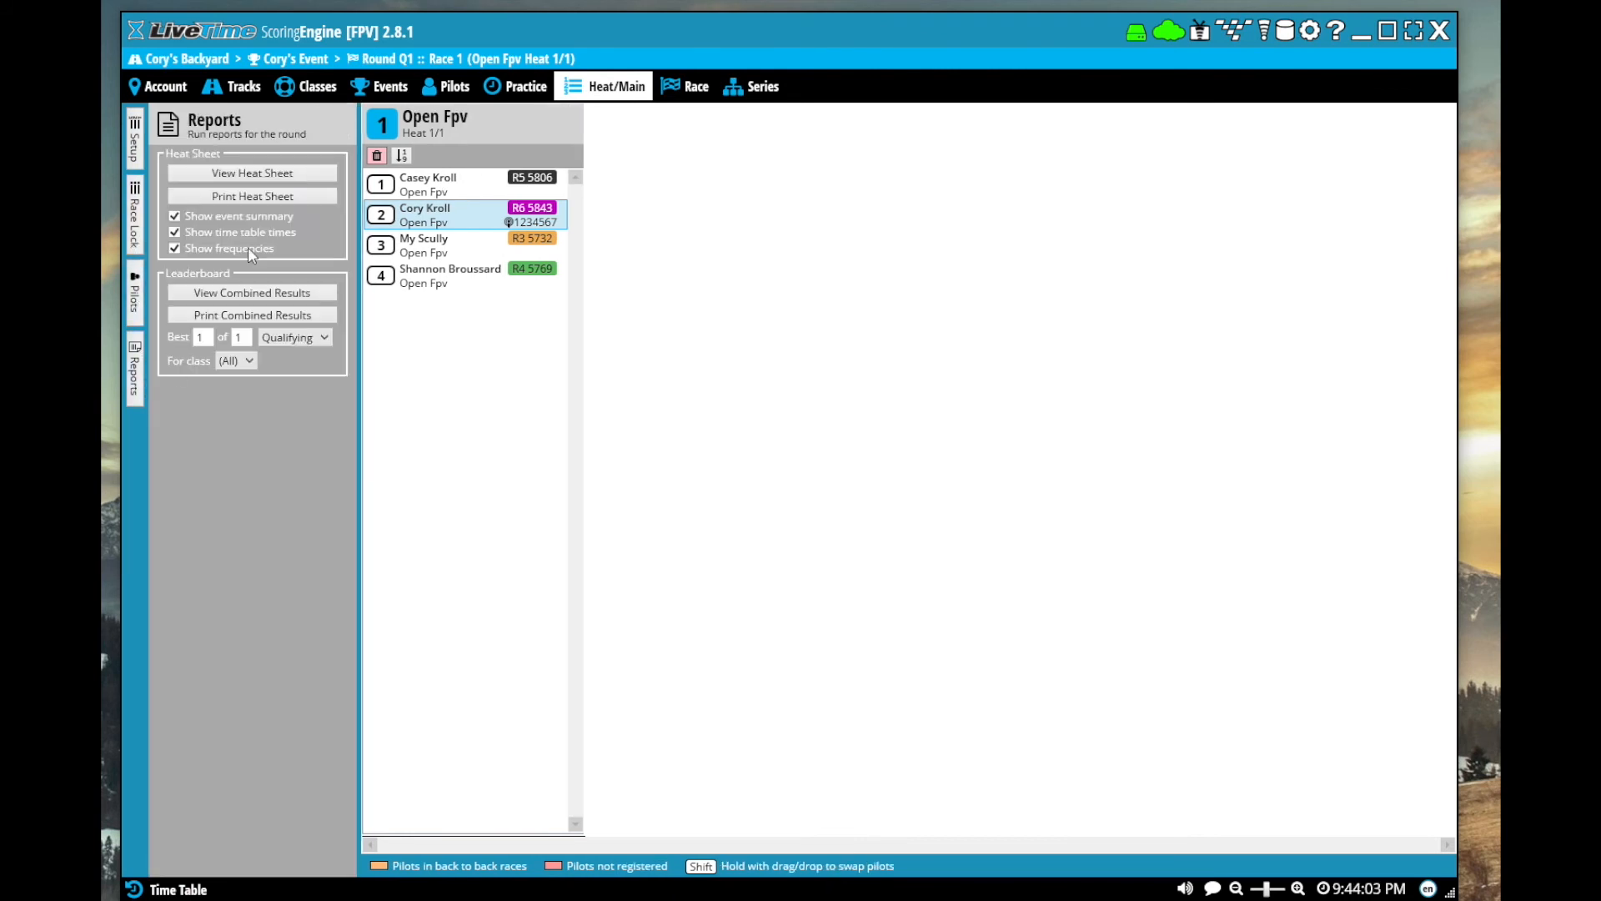
left_click(136, 392)
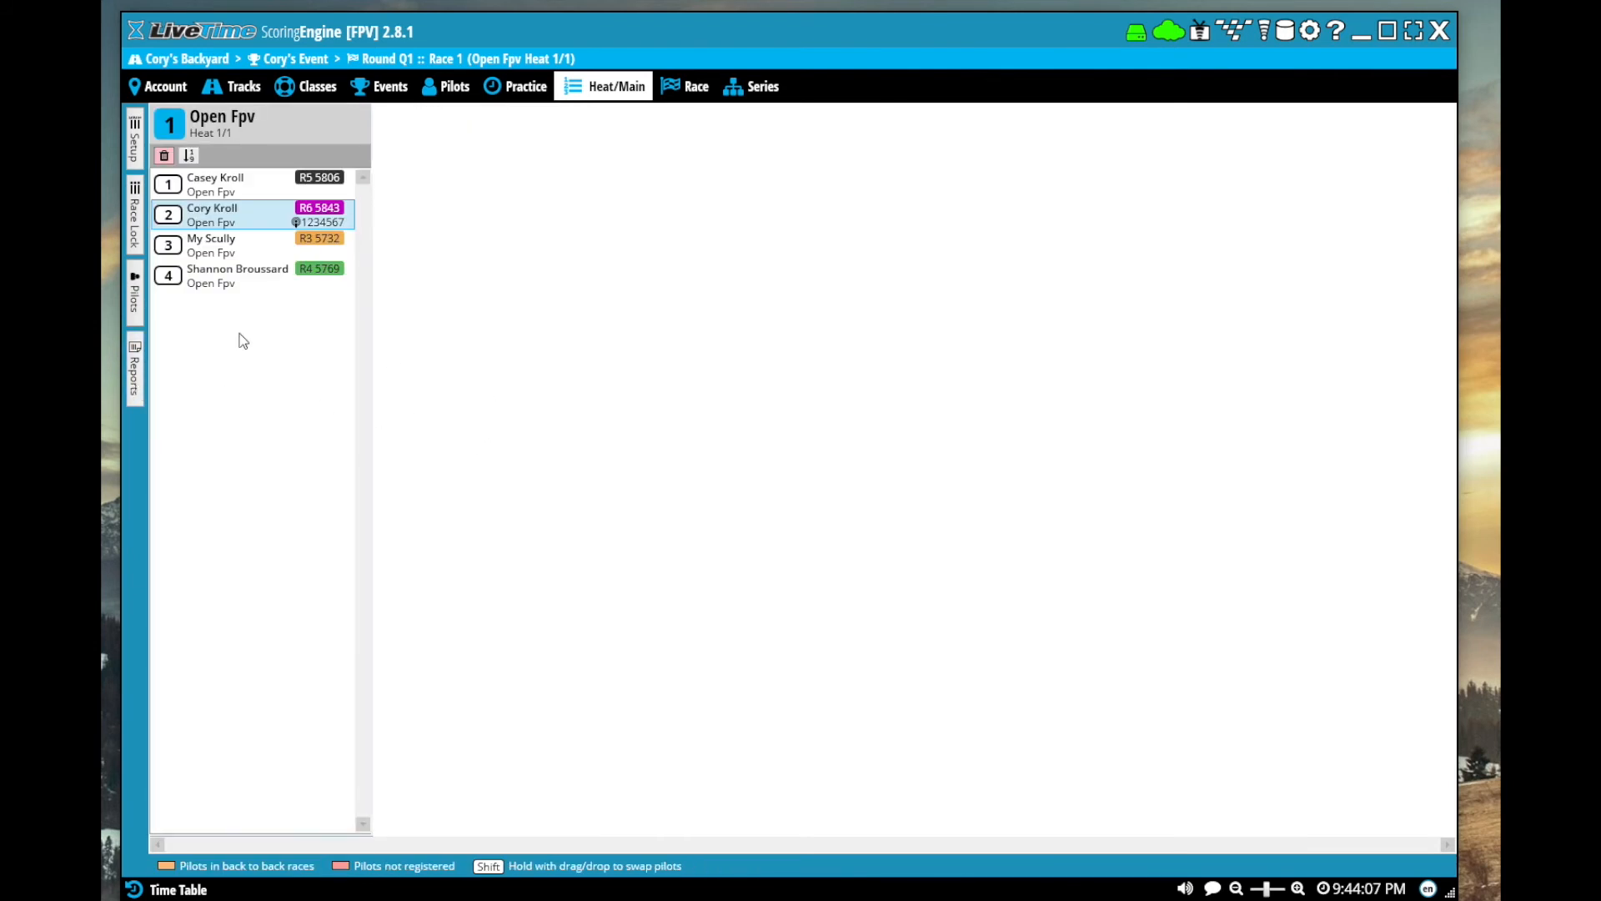
Move the fourth pilot out of heat 1 to the registered pilots list, and add a second Open Fpv race to round Q1
left_click(134, 292)
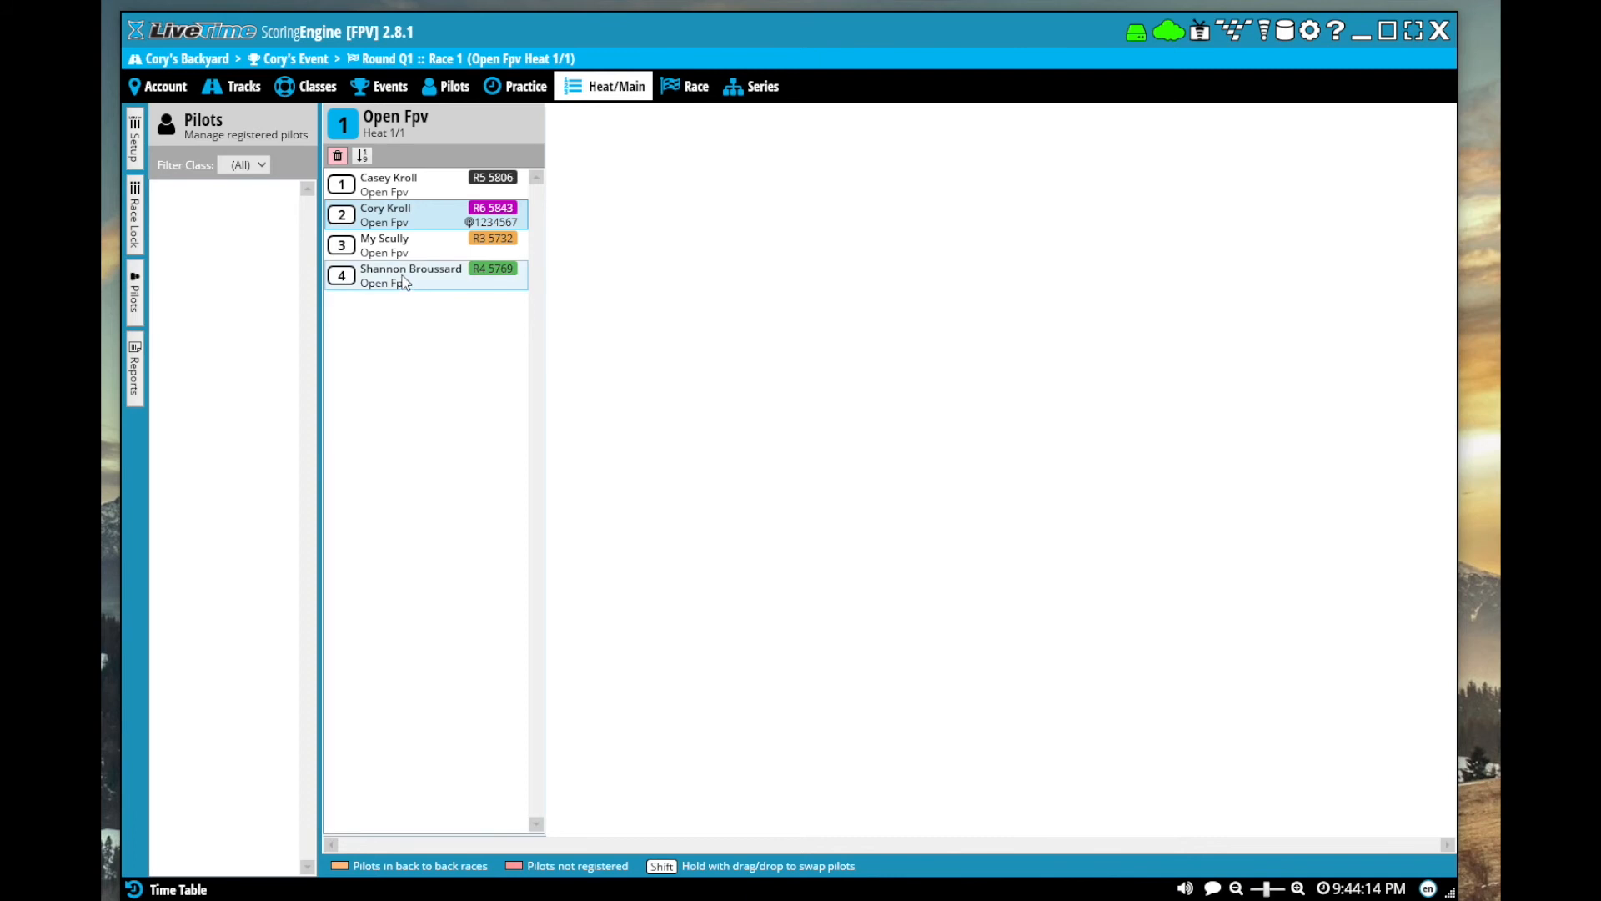
left_click_drag(408, 275, 203, 303)
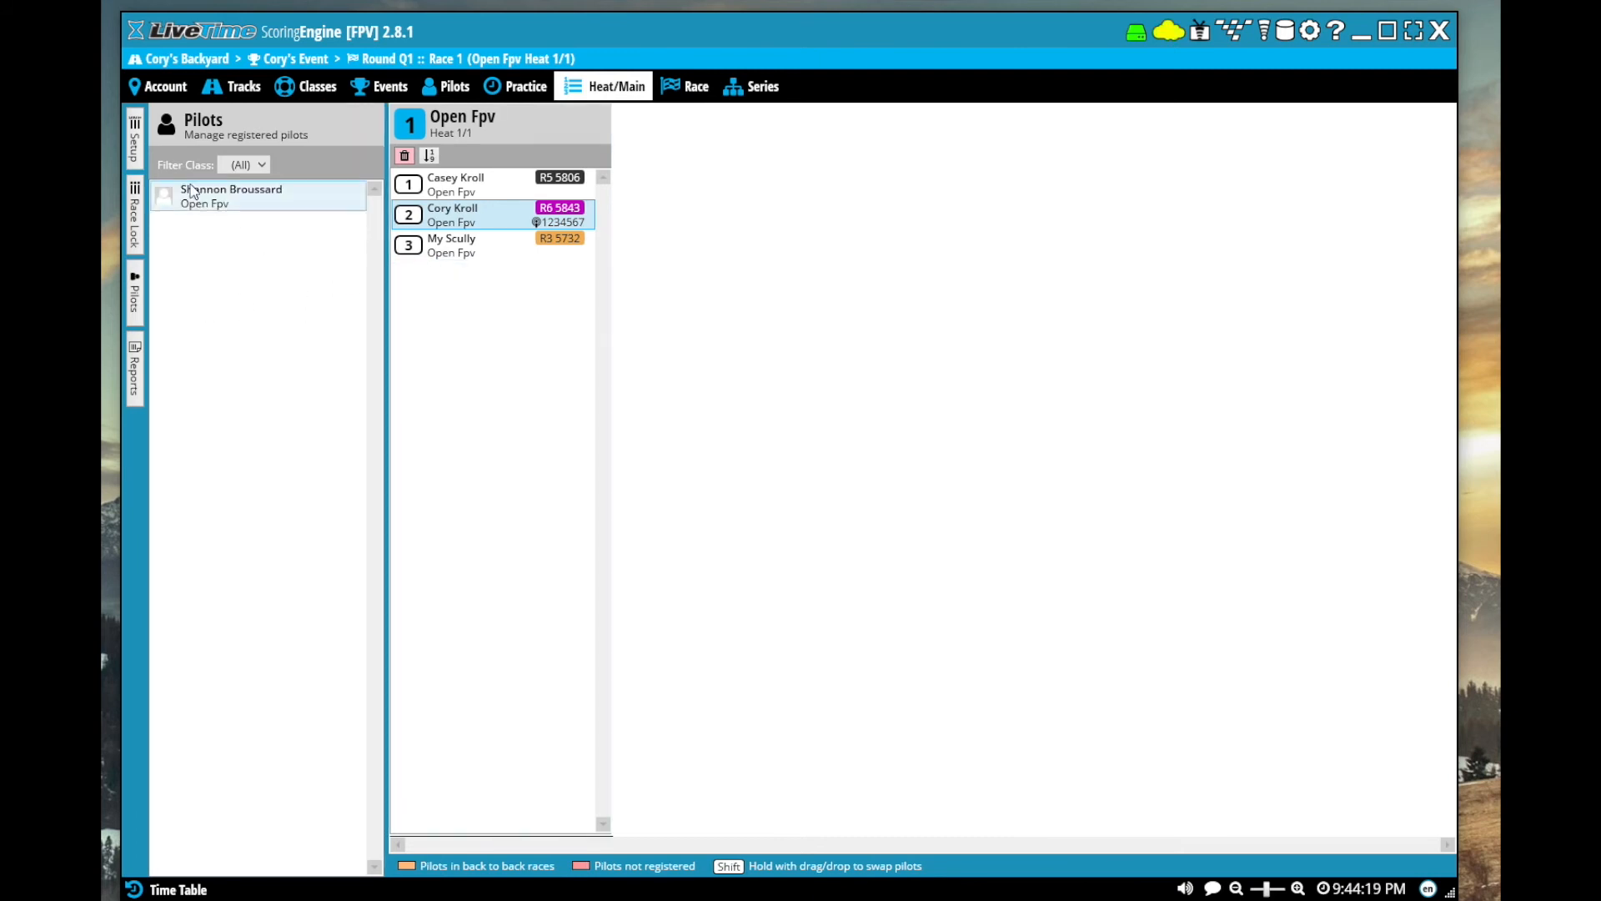
left_click(135, 144)
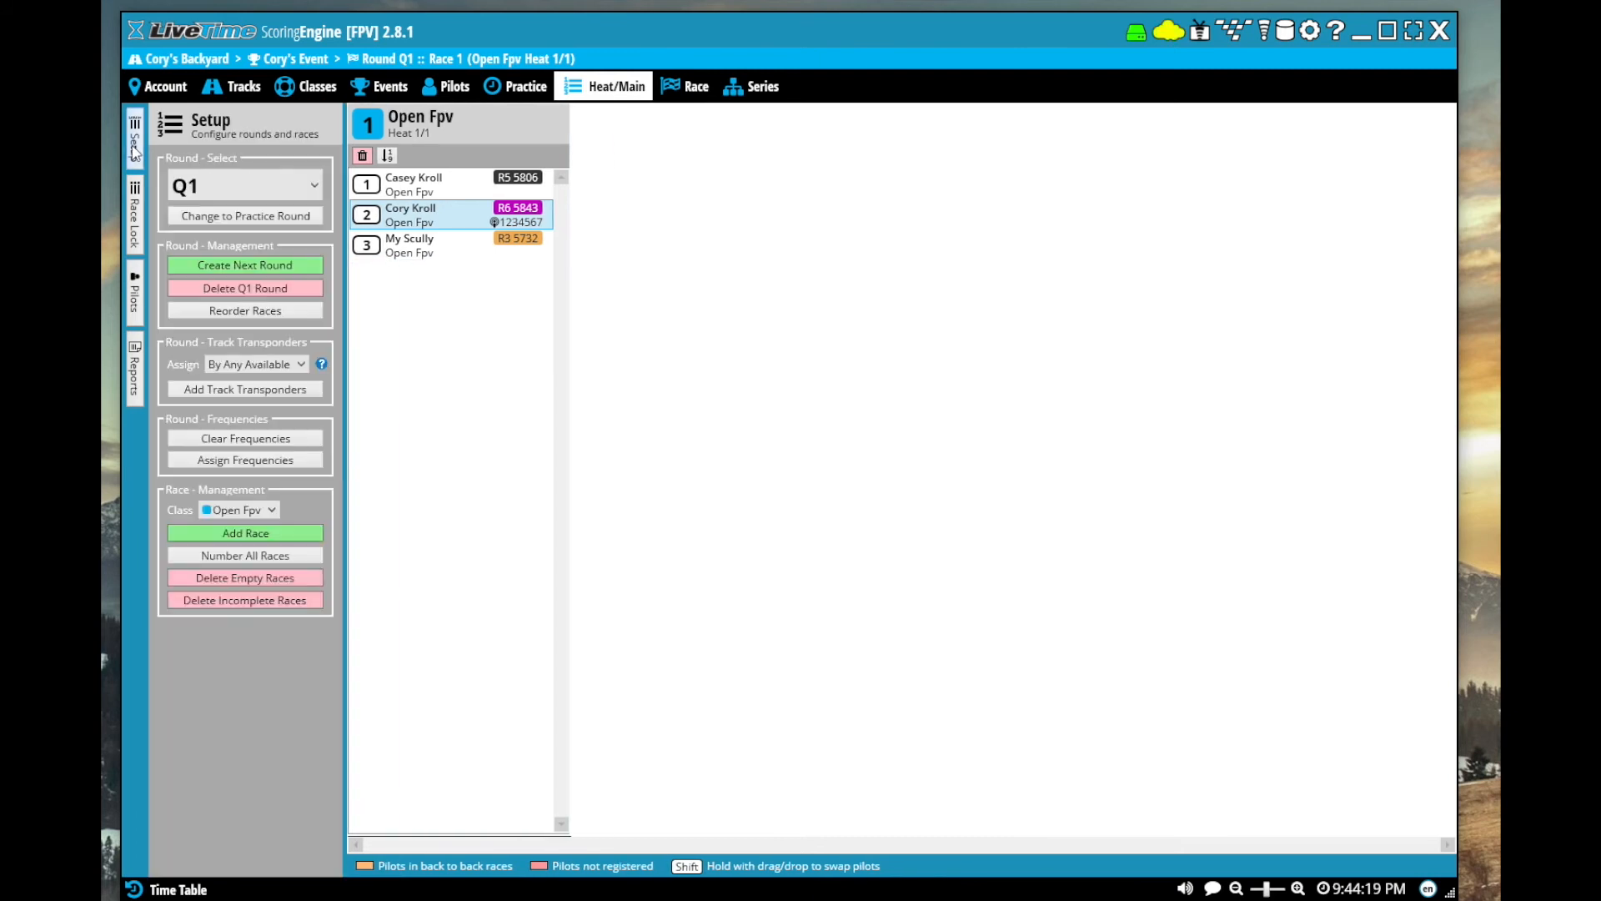
left_click(260, 538)
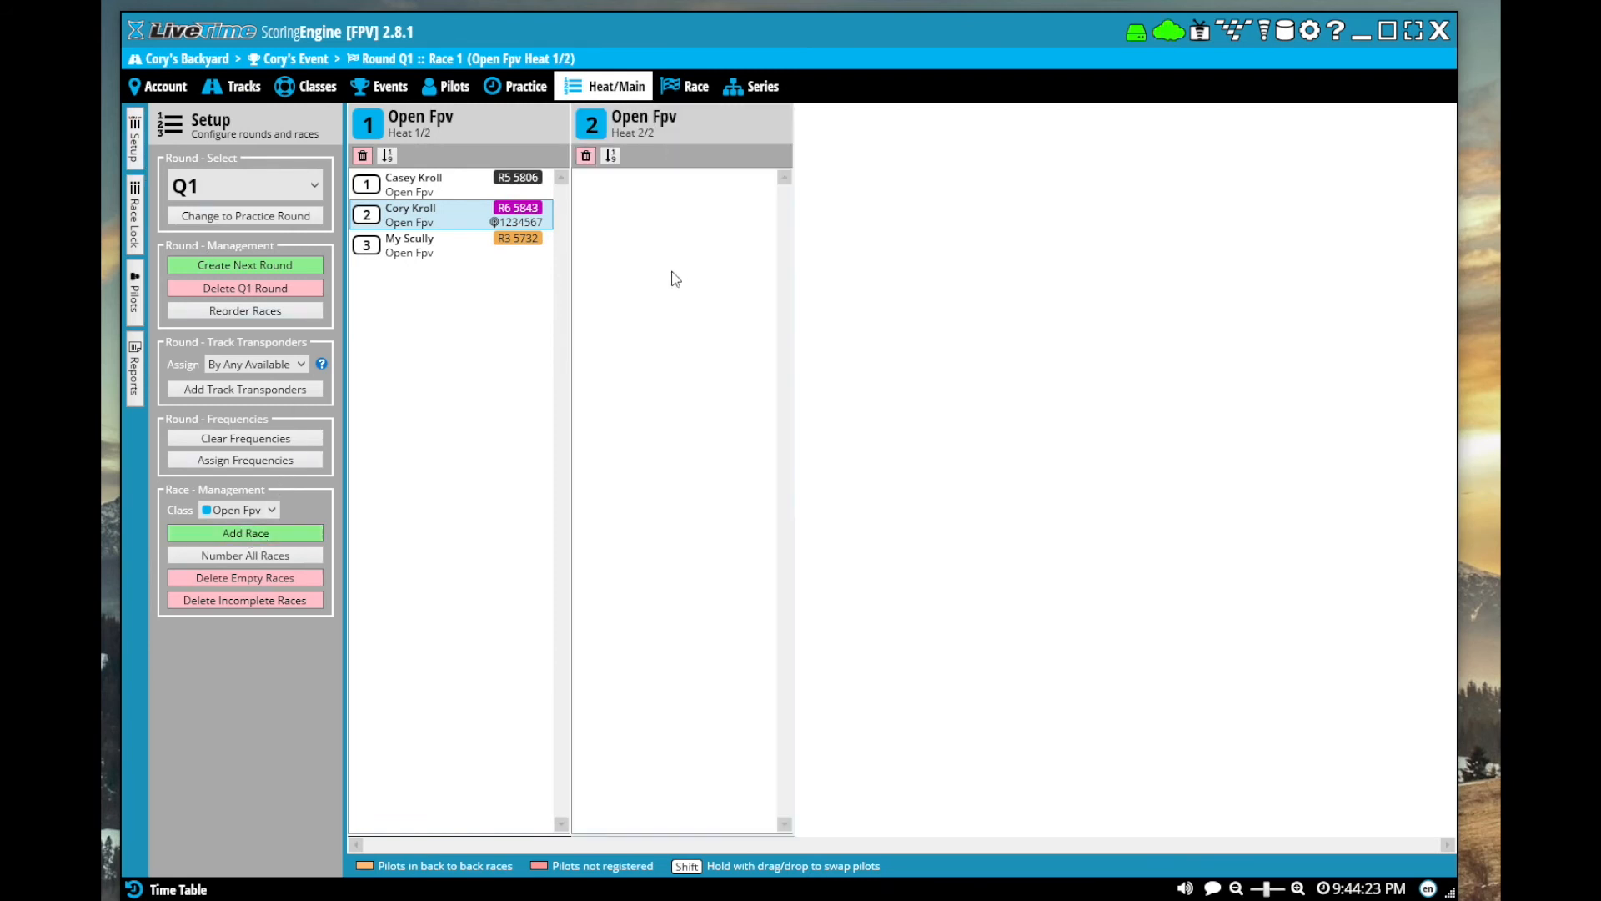
Move the unassigned pilot from the registered pilots list into Open Fpv heat 2
left_click(140, 310)
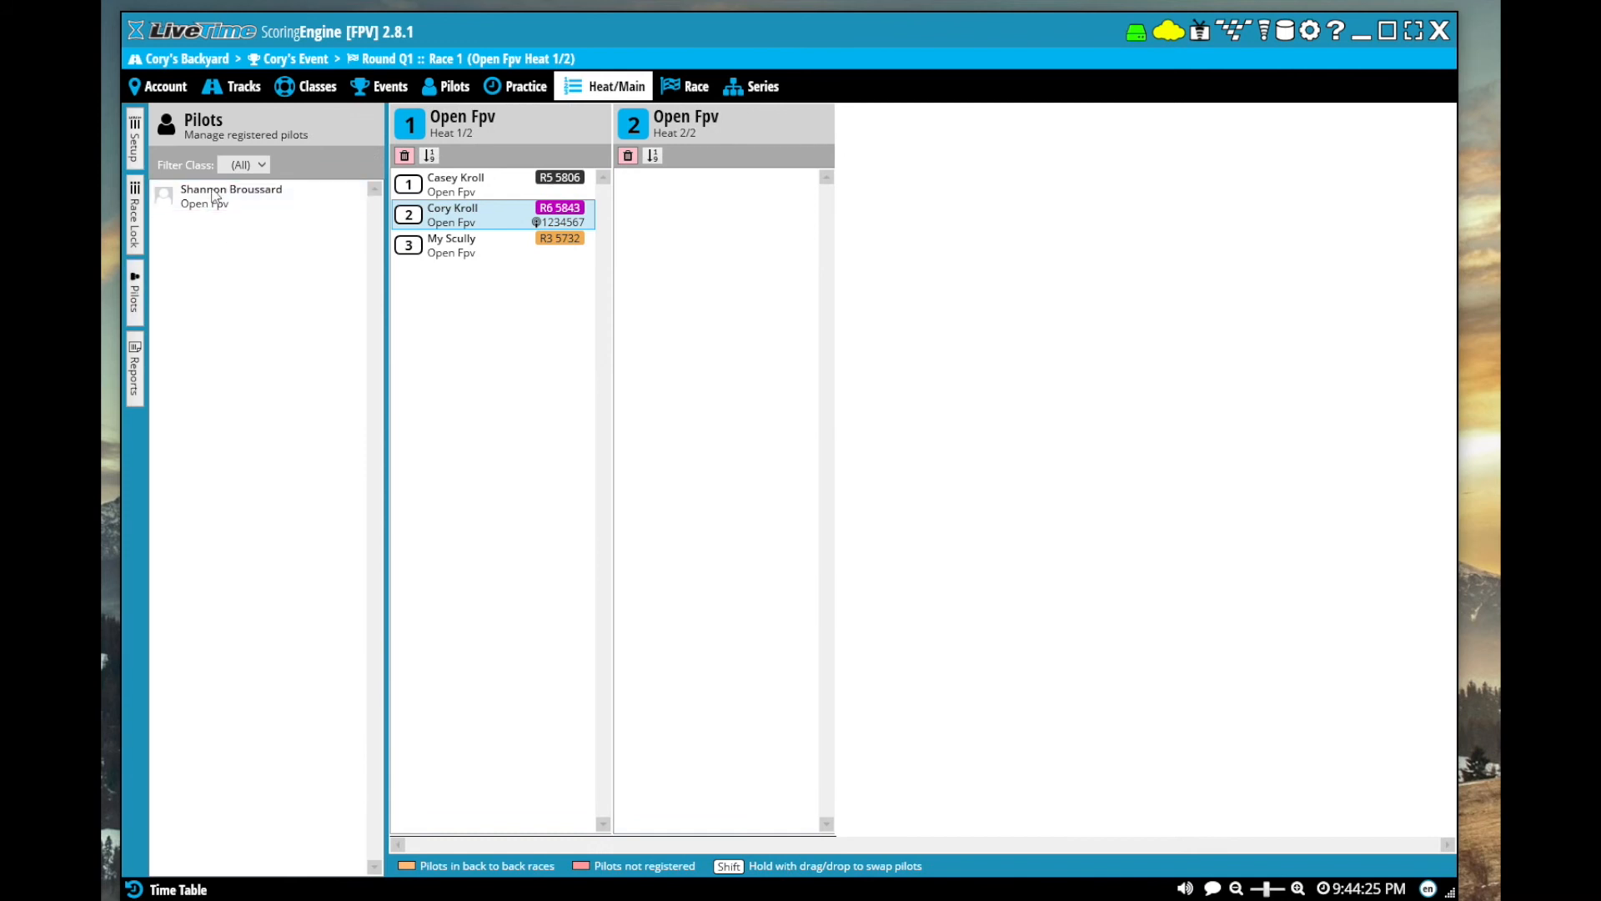
left_click_drag(211, 207, 710, 242)
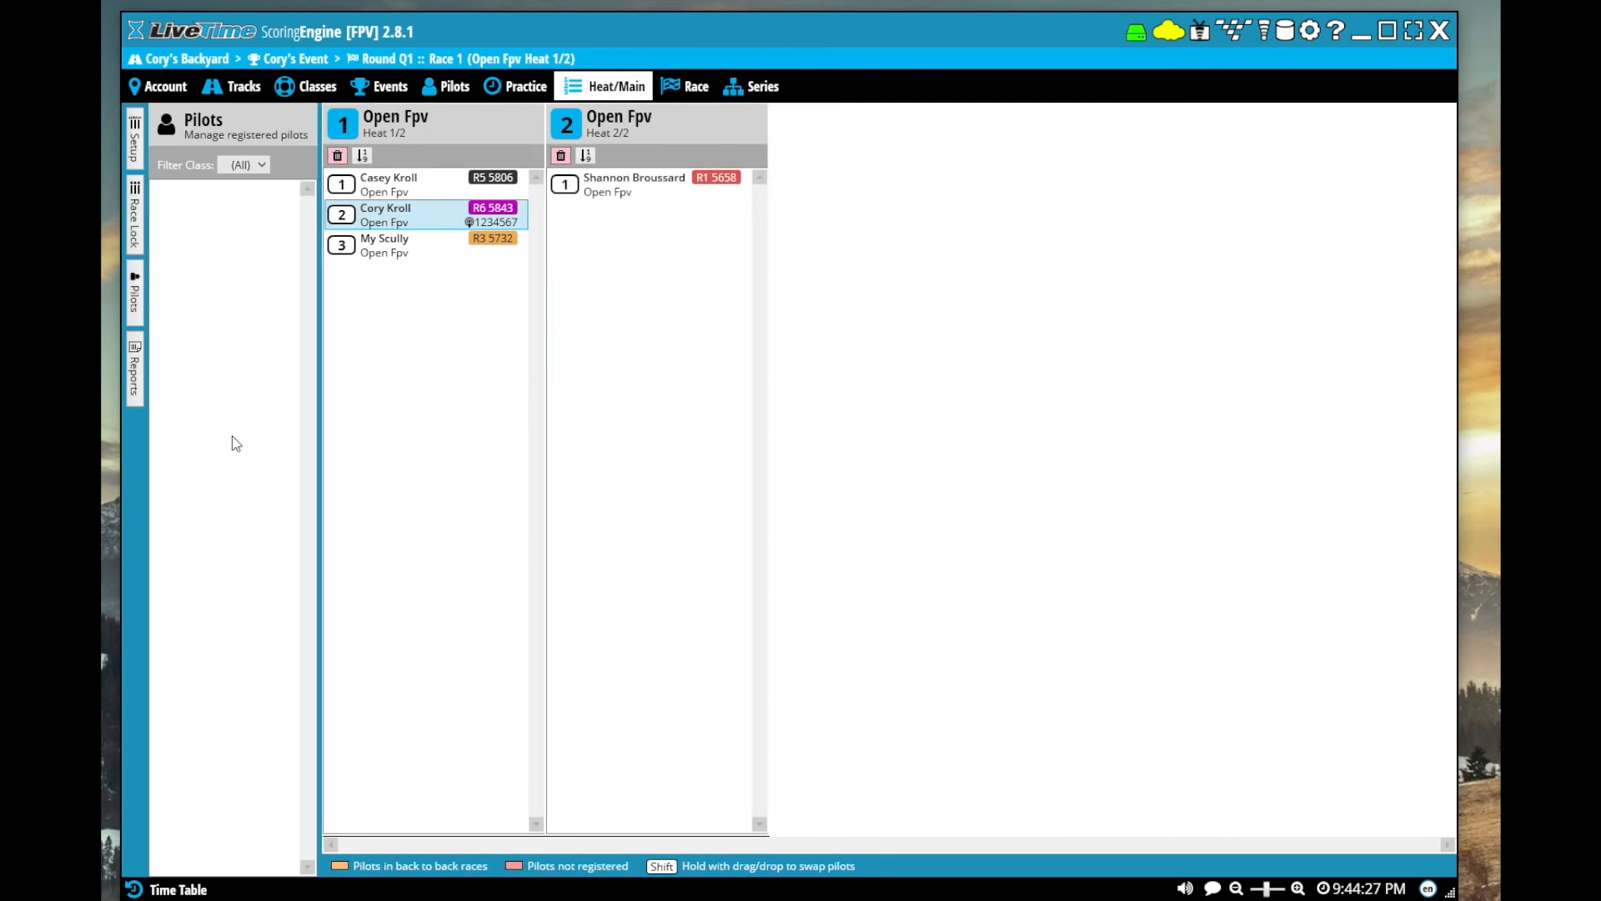
left_click(142, 317)
left_click(143, 317)
Create a new pilot with a first and last name, save it, and register the pilot in the Open Fpv class
left_click(448, 86)
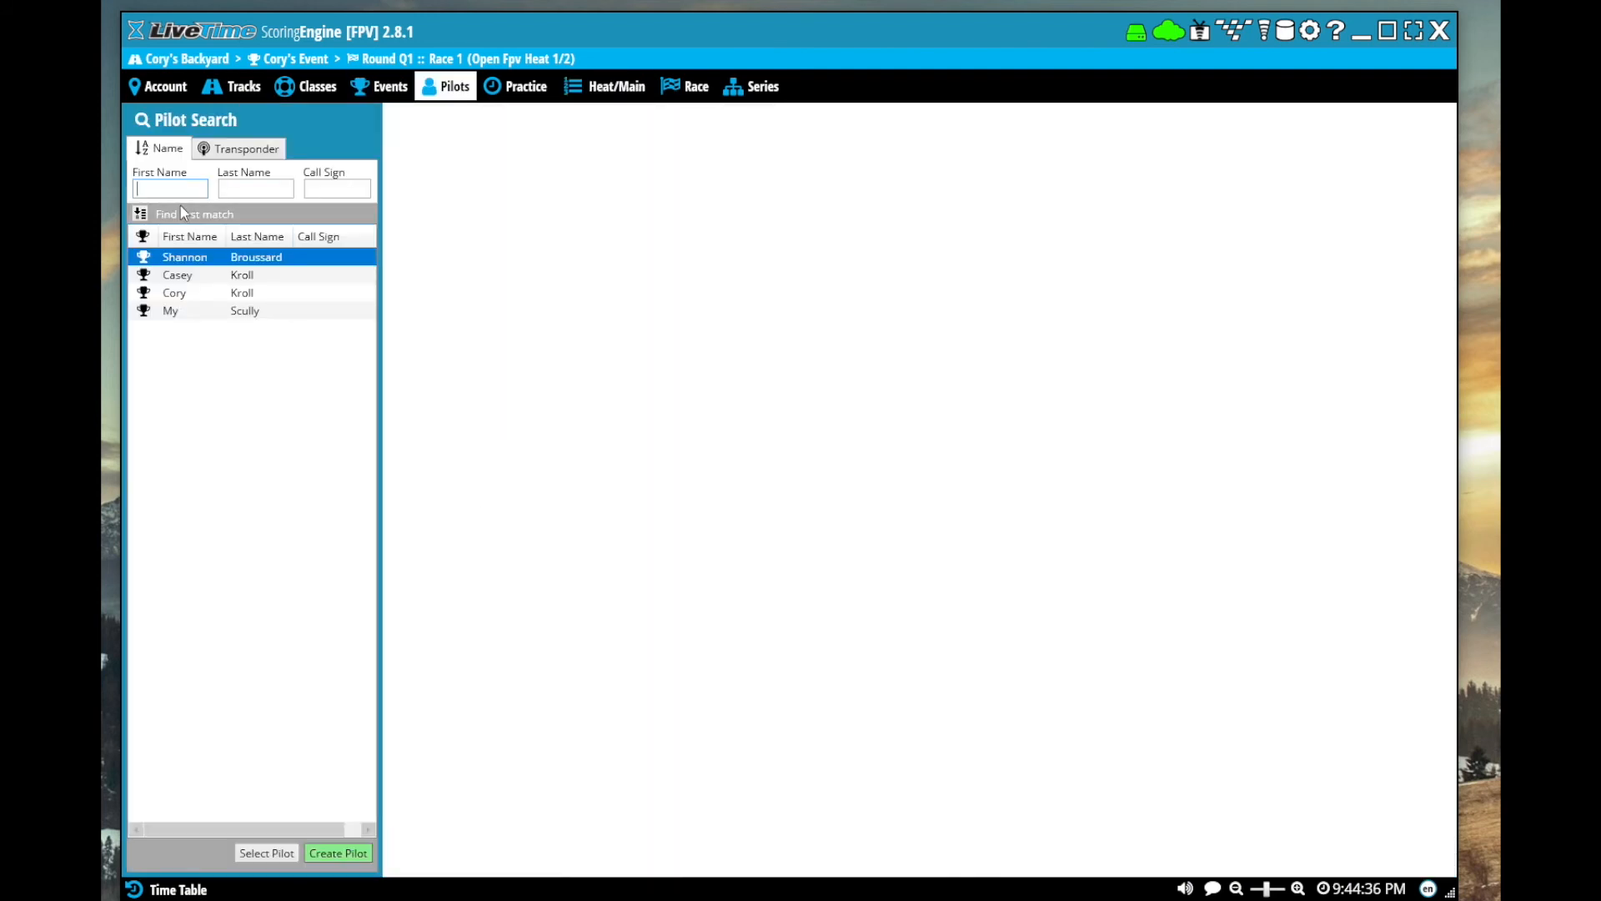
key("Tab")
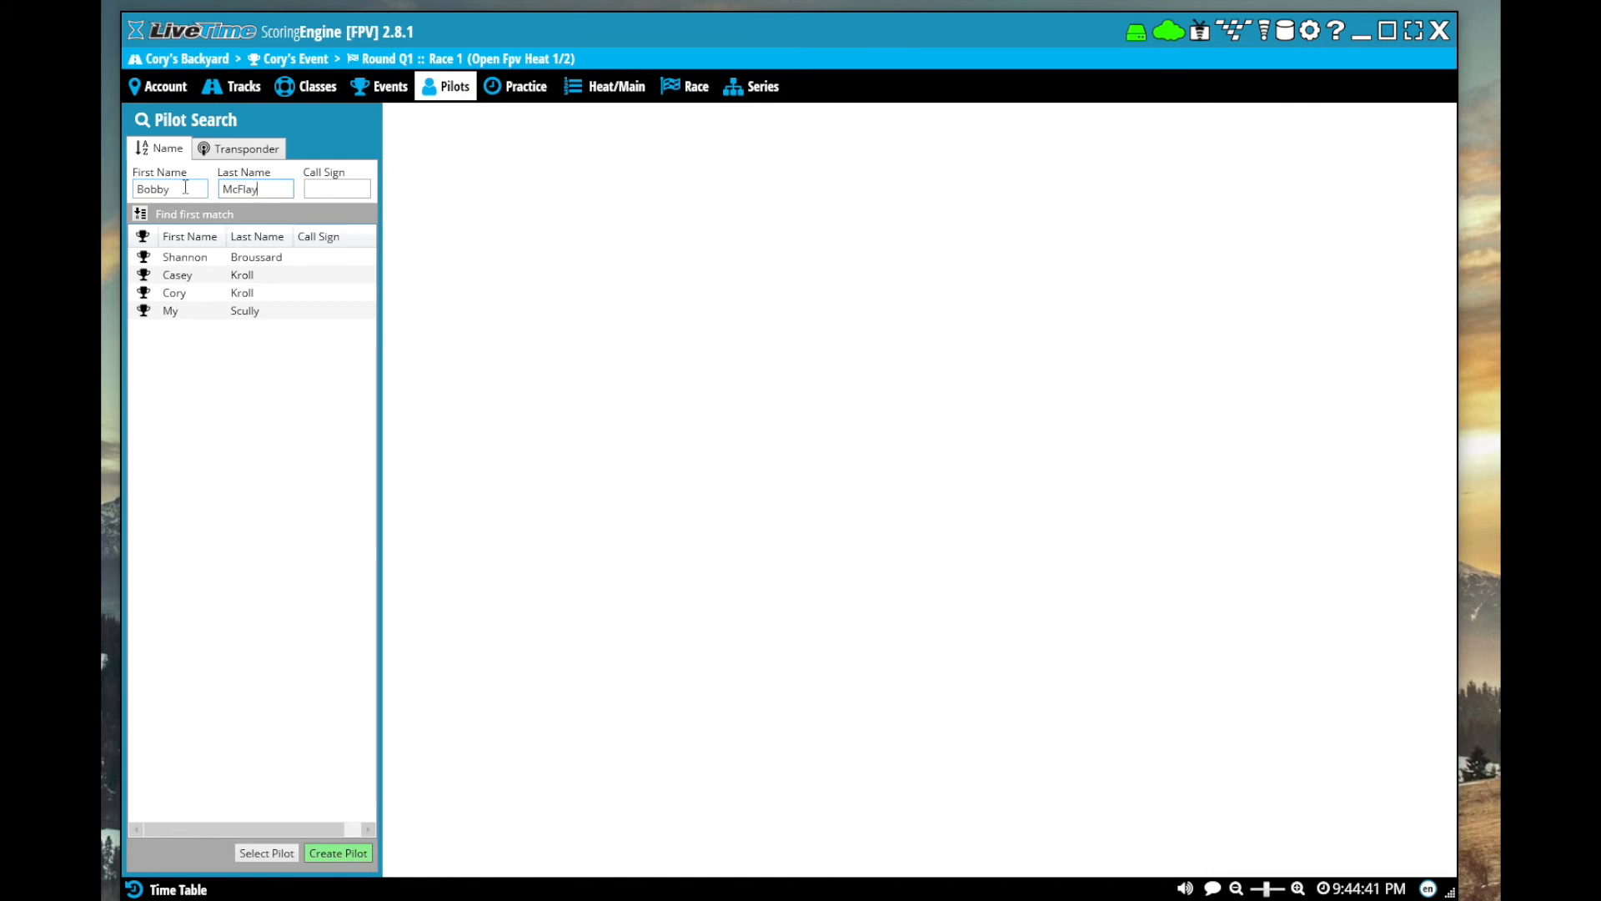
key("Return")
left_click(487, 383)
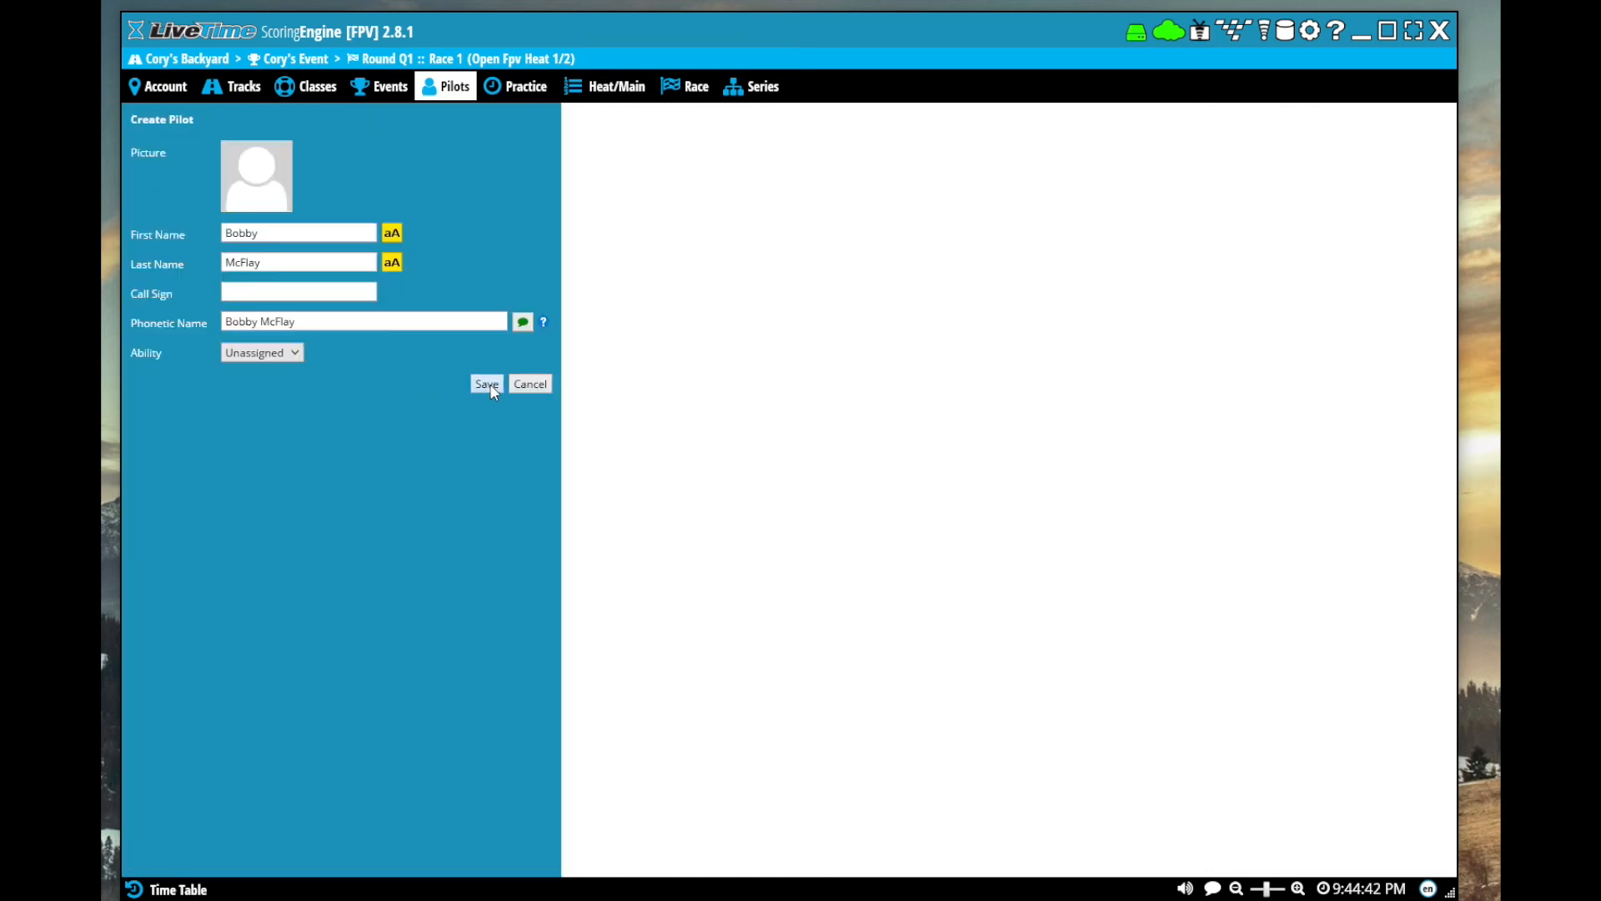
left_click(575, 323)
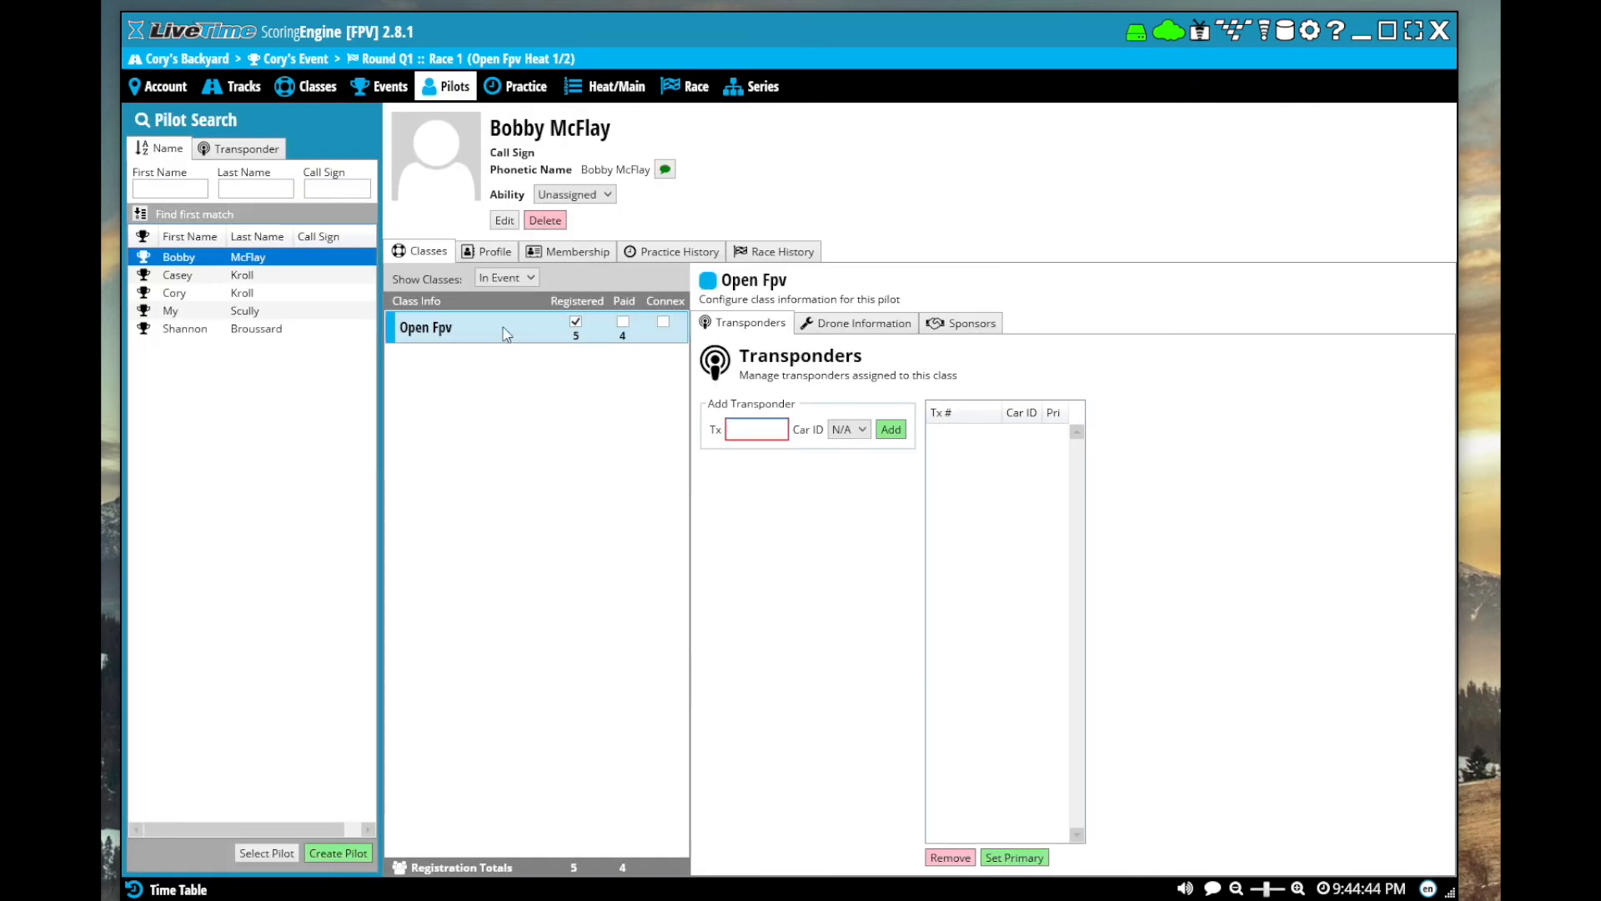
Add the newly registered pilot to Open Fpv heat 2 of round Q1
left_click(595, 93)
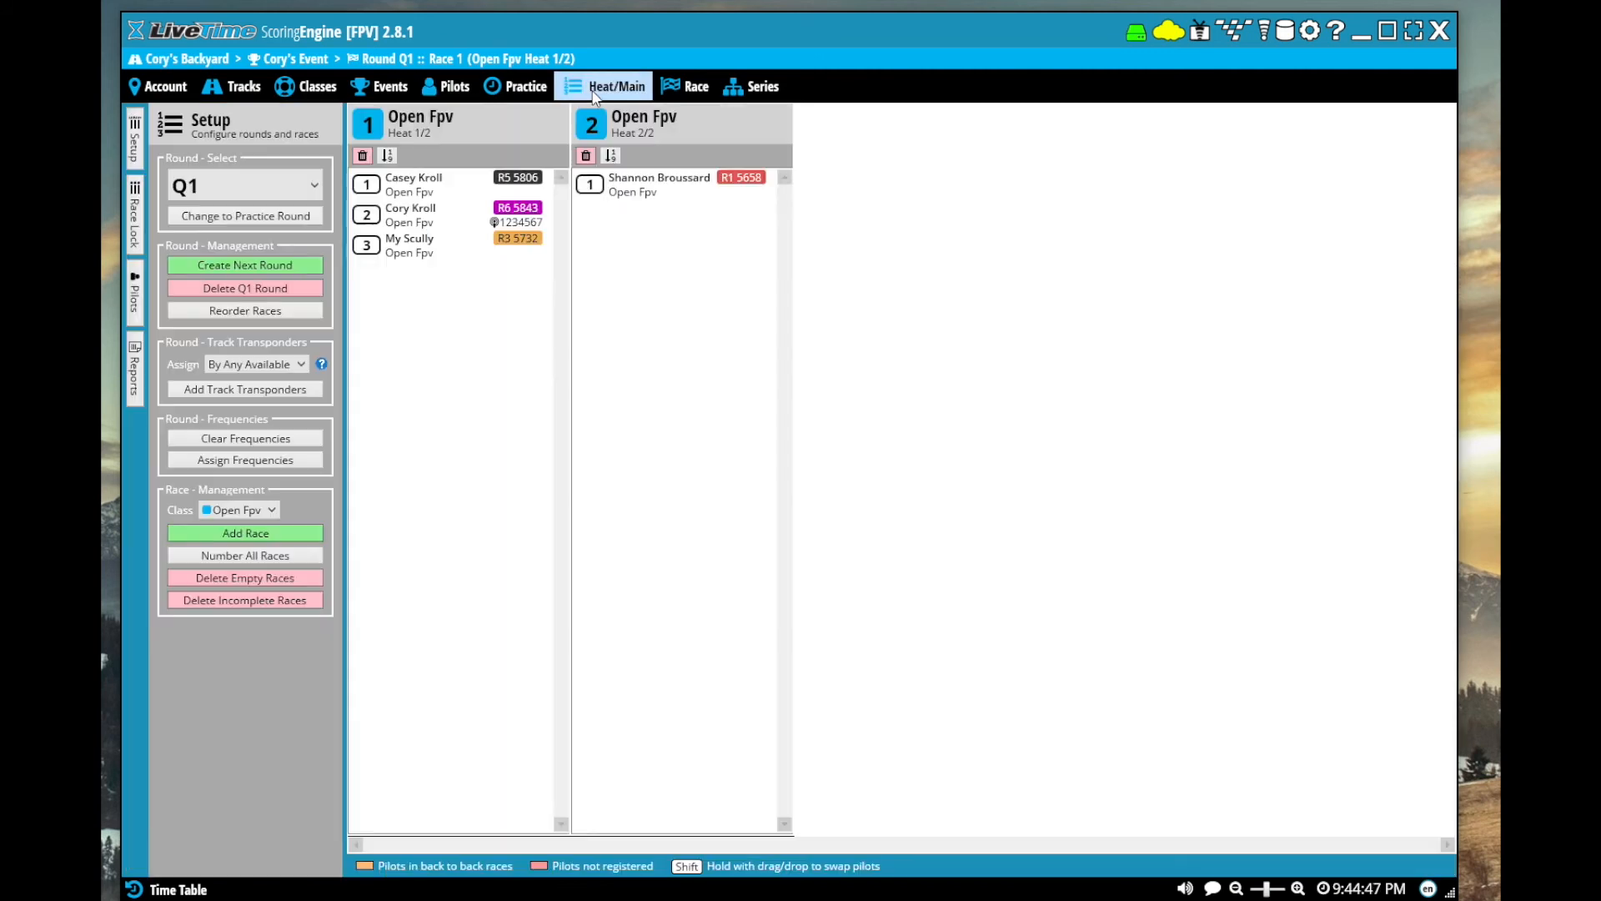
left_click(137, 310)
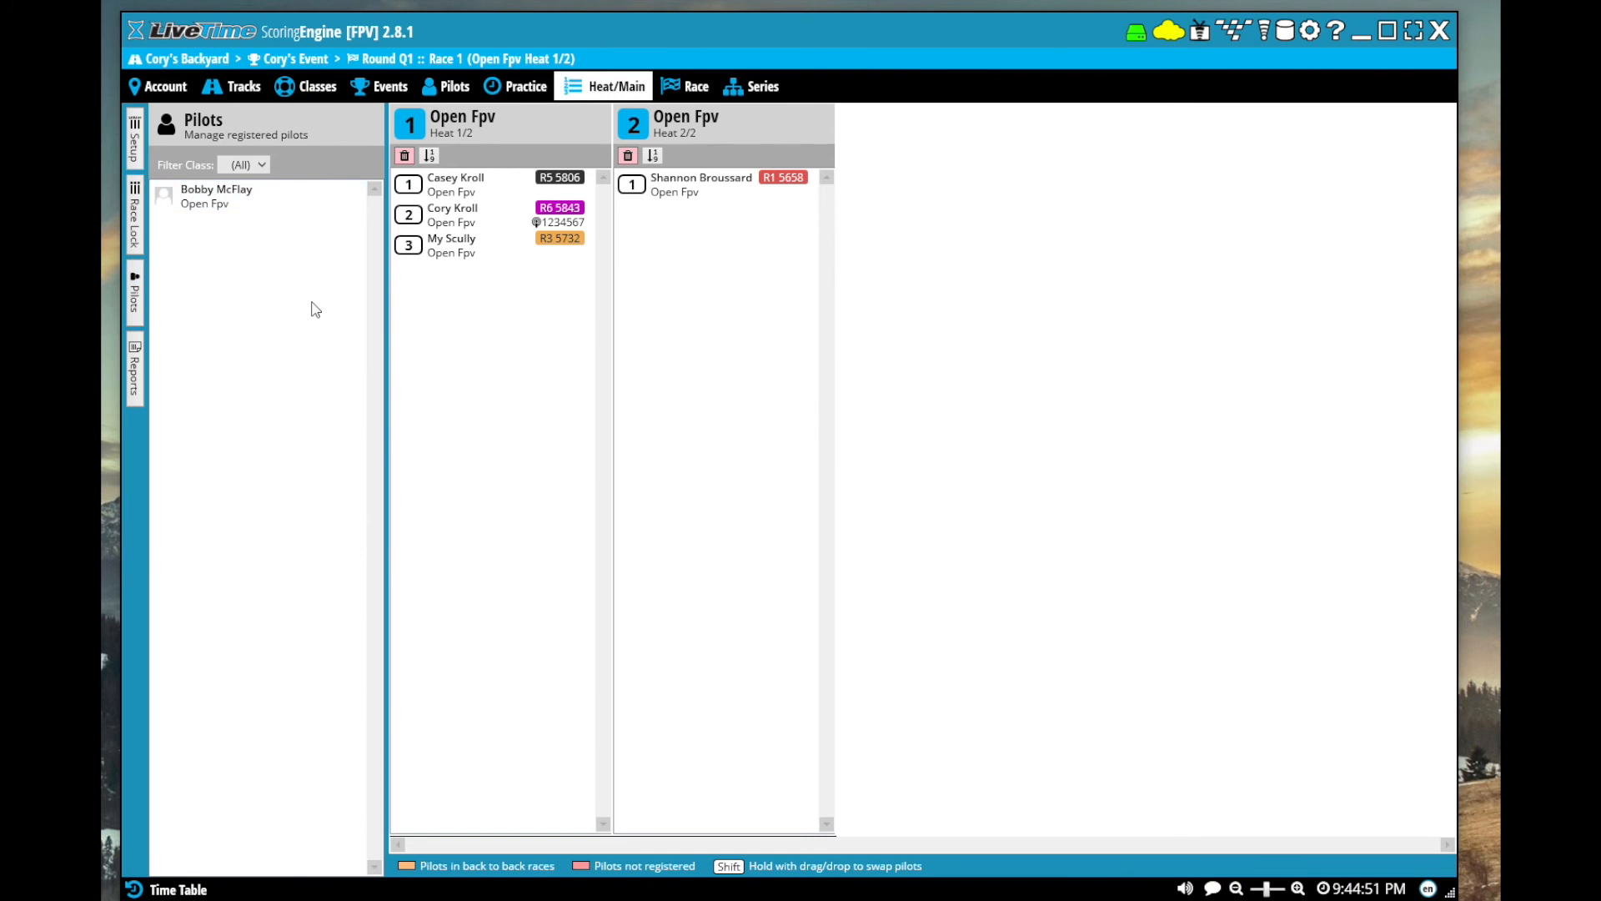
left_click_drag(163, 208, 792, 306)
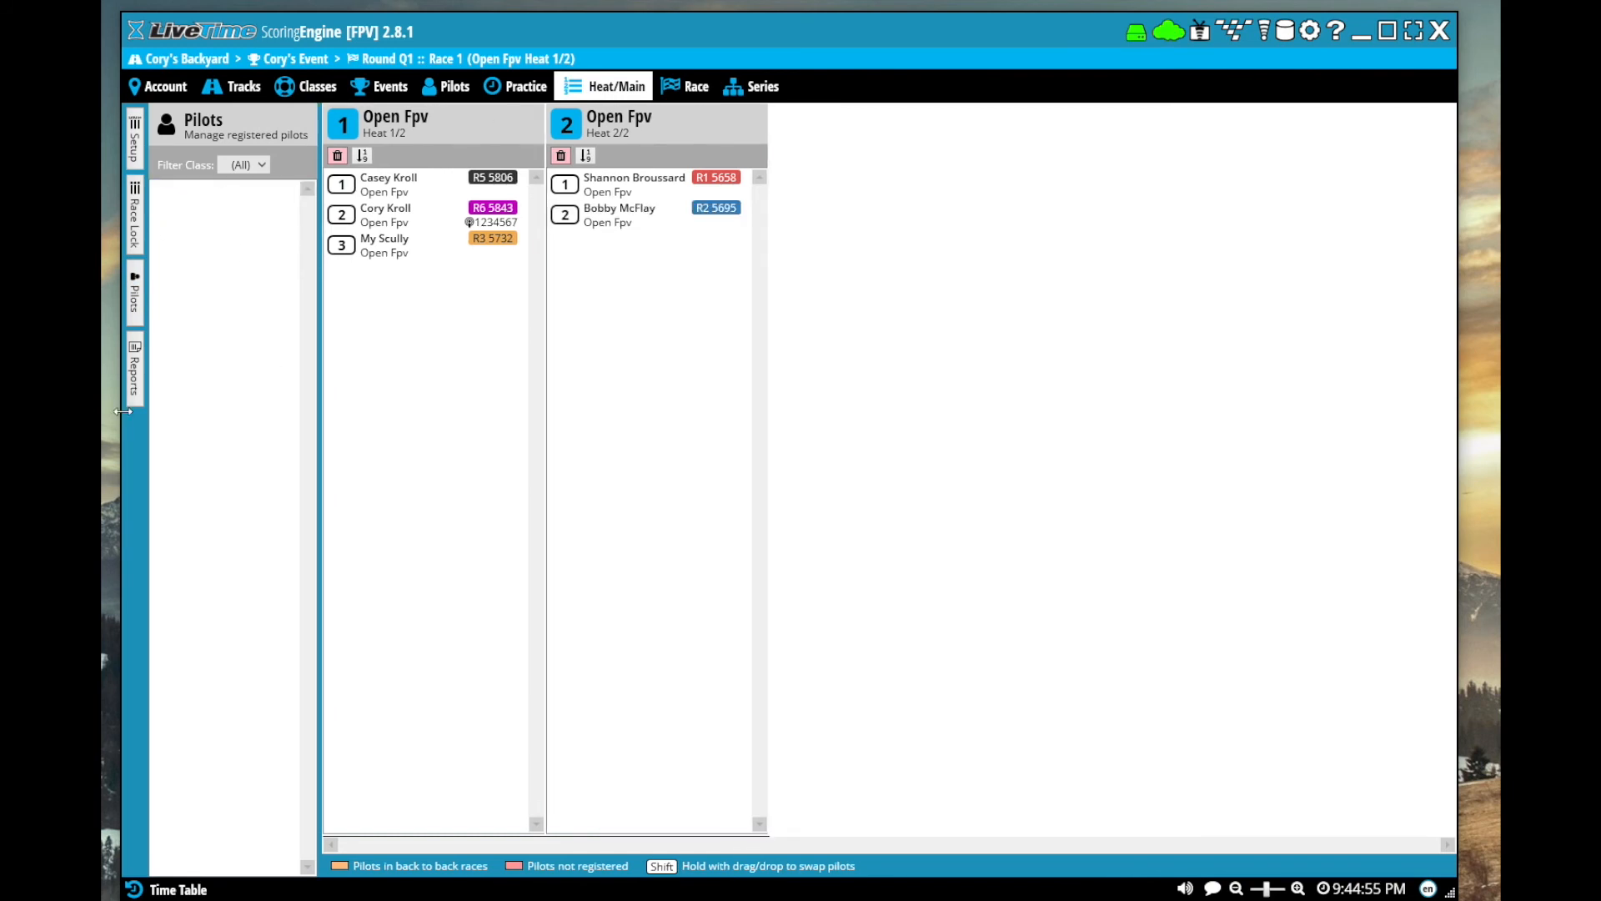
Move the first pilot of heat 1 into heat 2, and return that pilot to heat 1
left_click(136, 143)
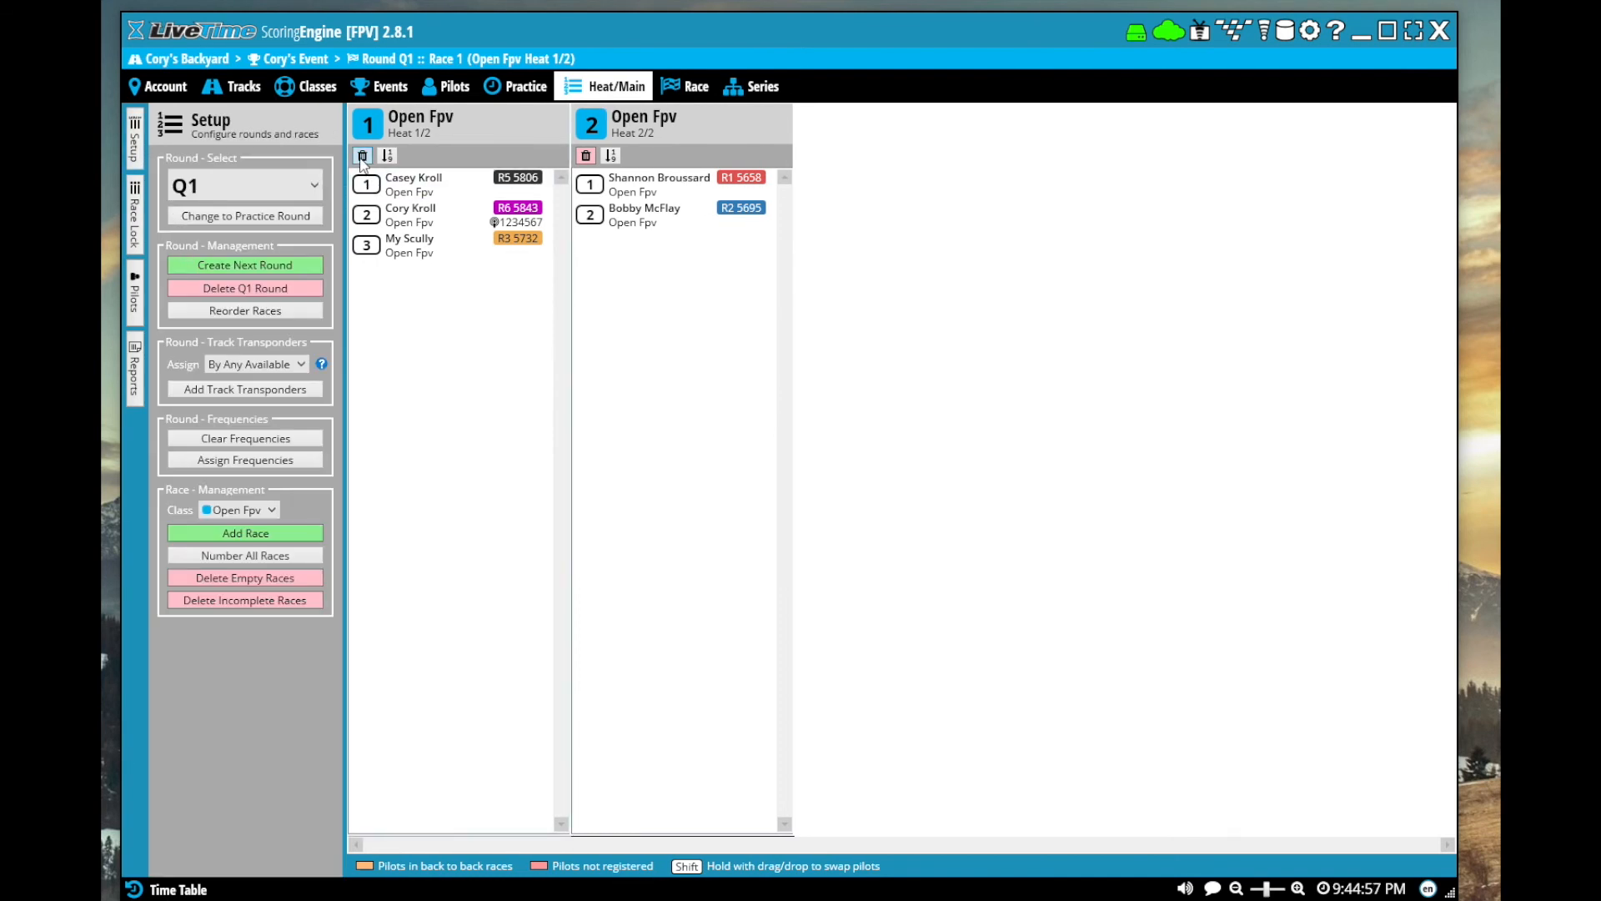
left_click_drag(418, 184, 646, 264)
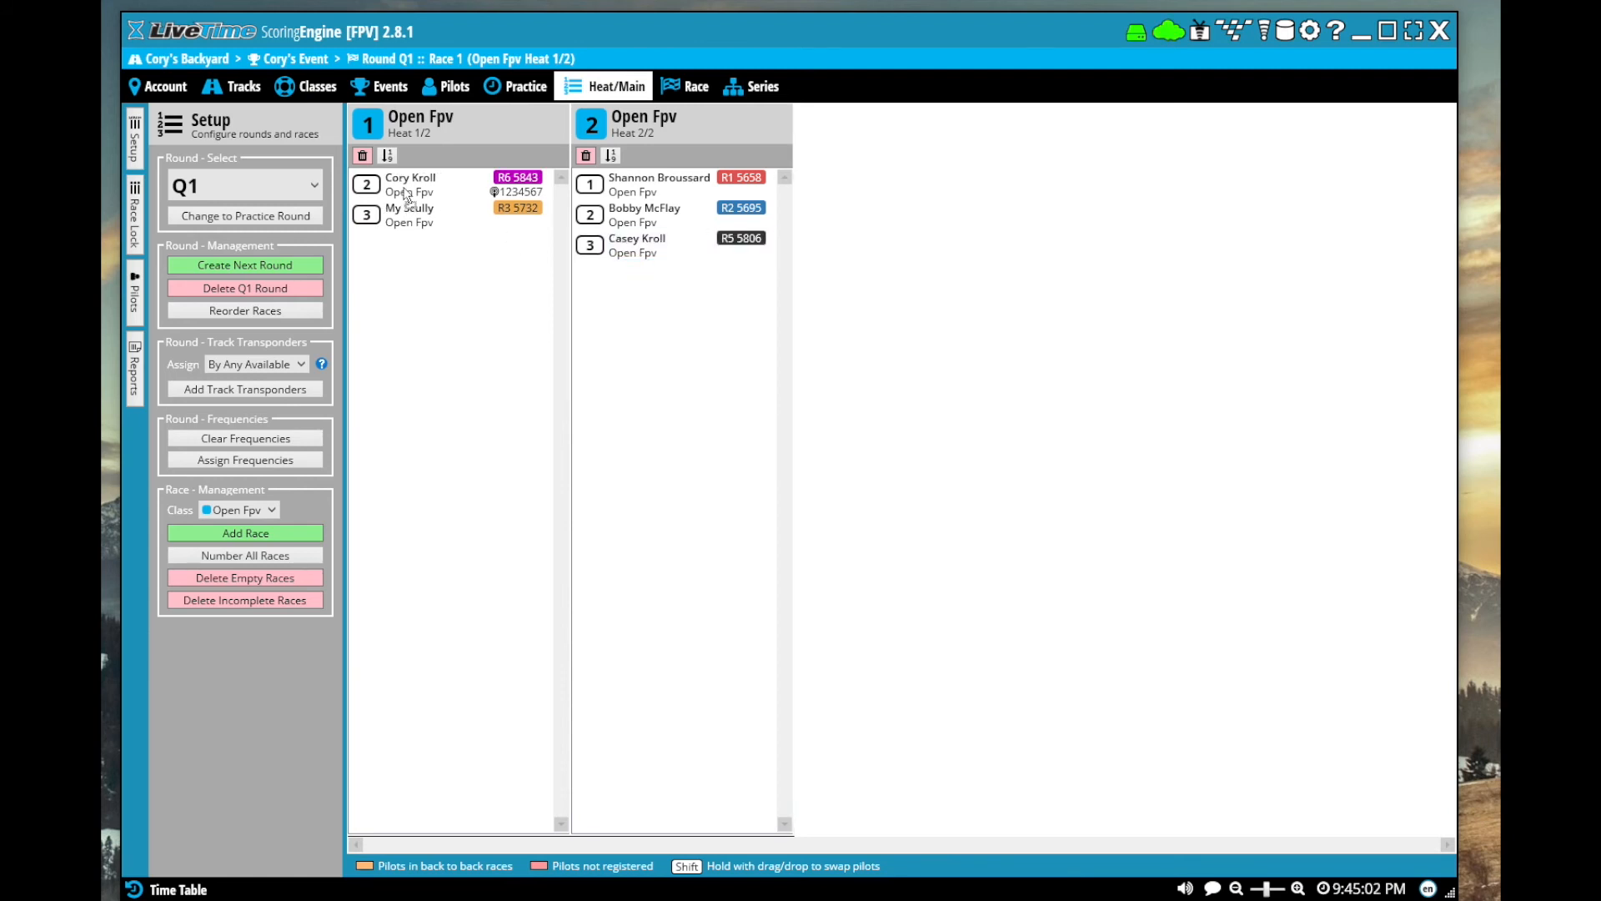
left_click_drag(404, 189, 405, 189)
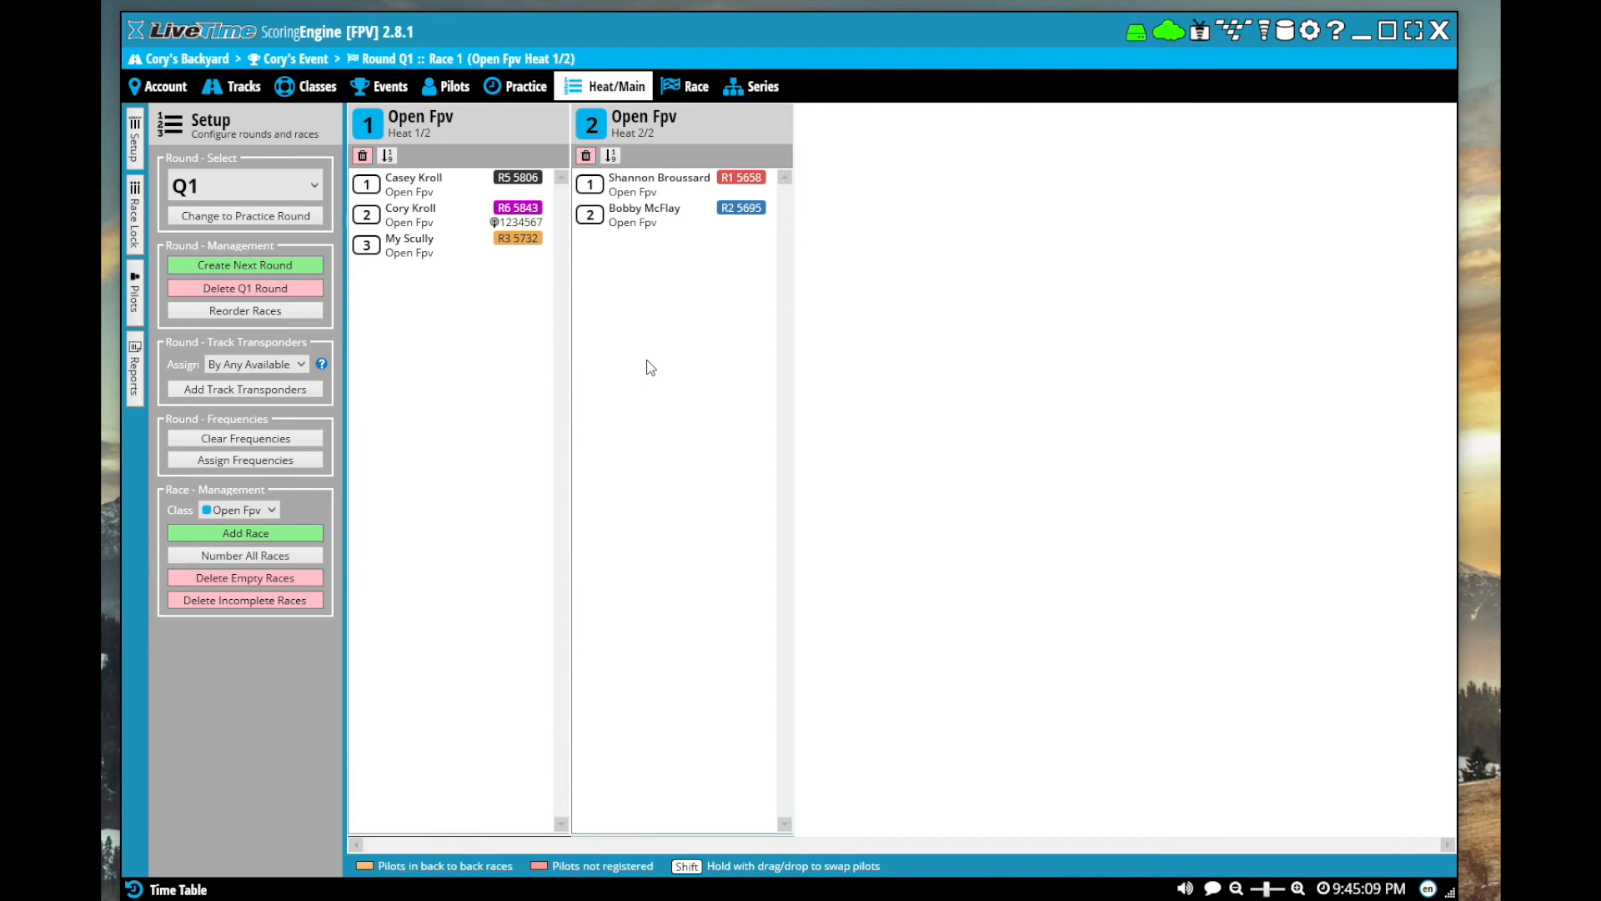
View the device connection service page and the cloud sync status with the online results URL
left_click(1197, 35)
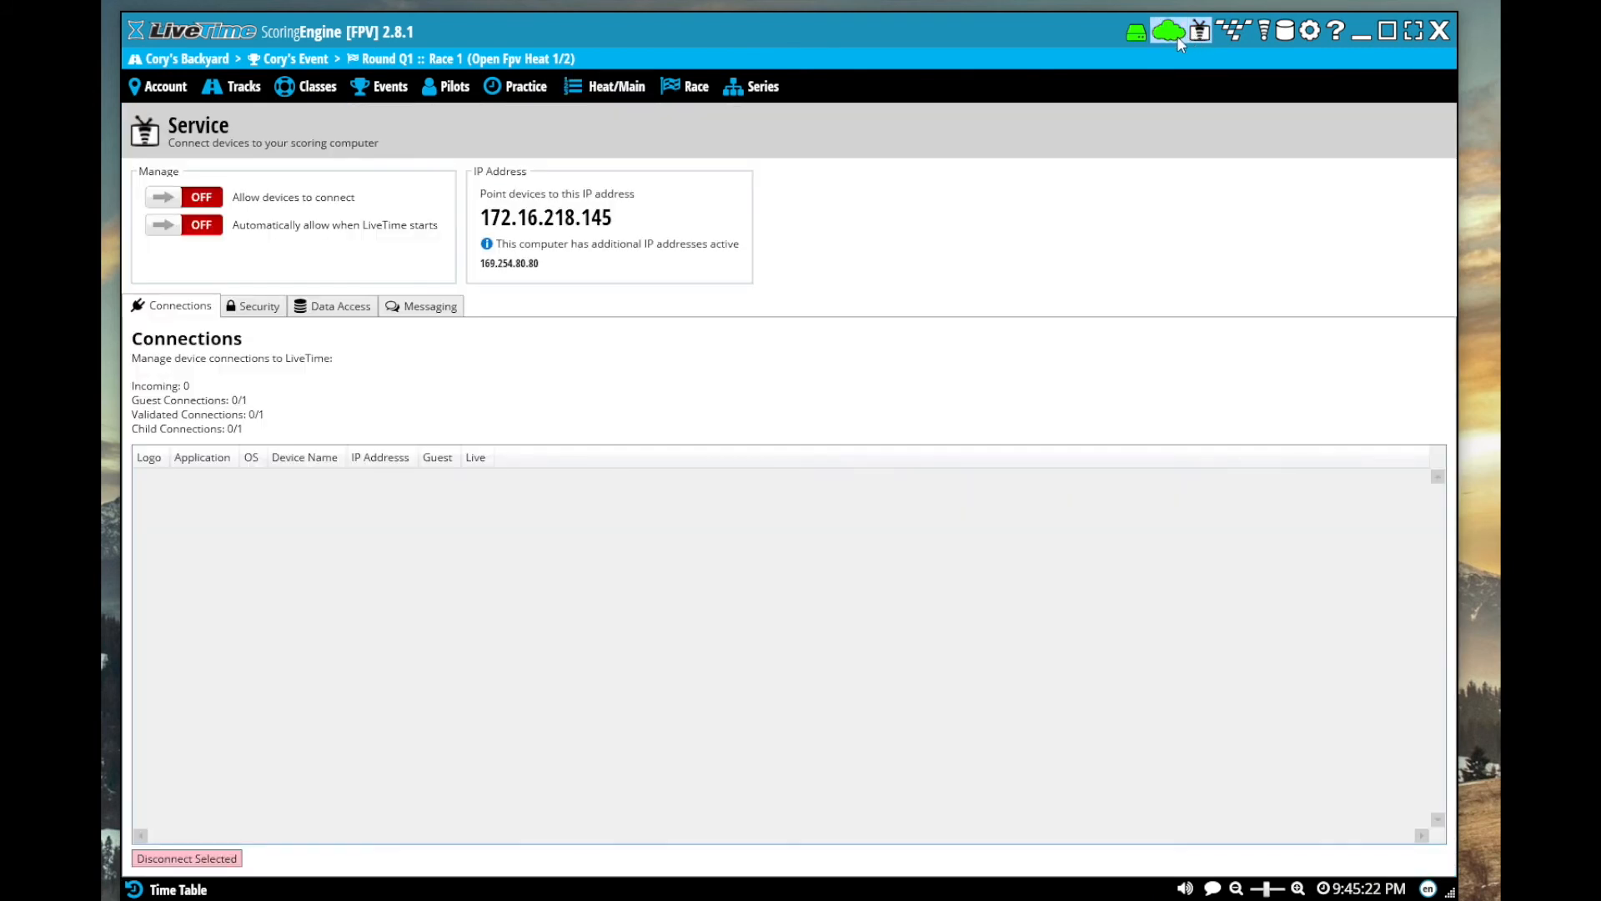
left_click(1169, 33)
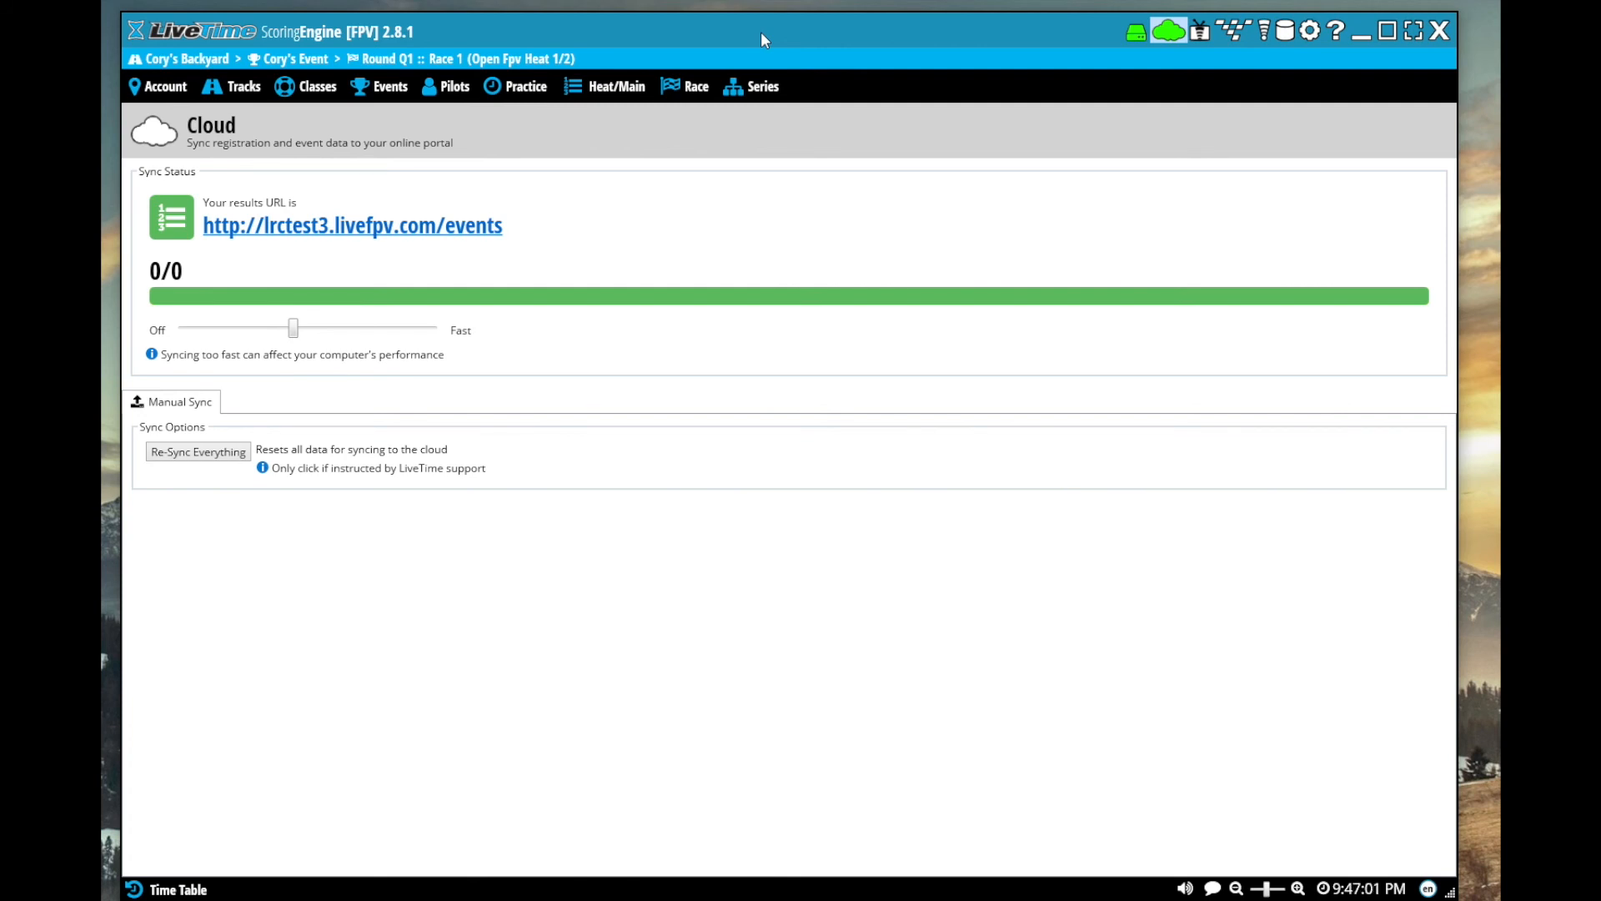
Set the race length type for round Q1 to Laps, with a heat length of 6 laps
left_click(617, 89)
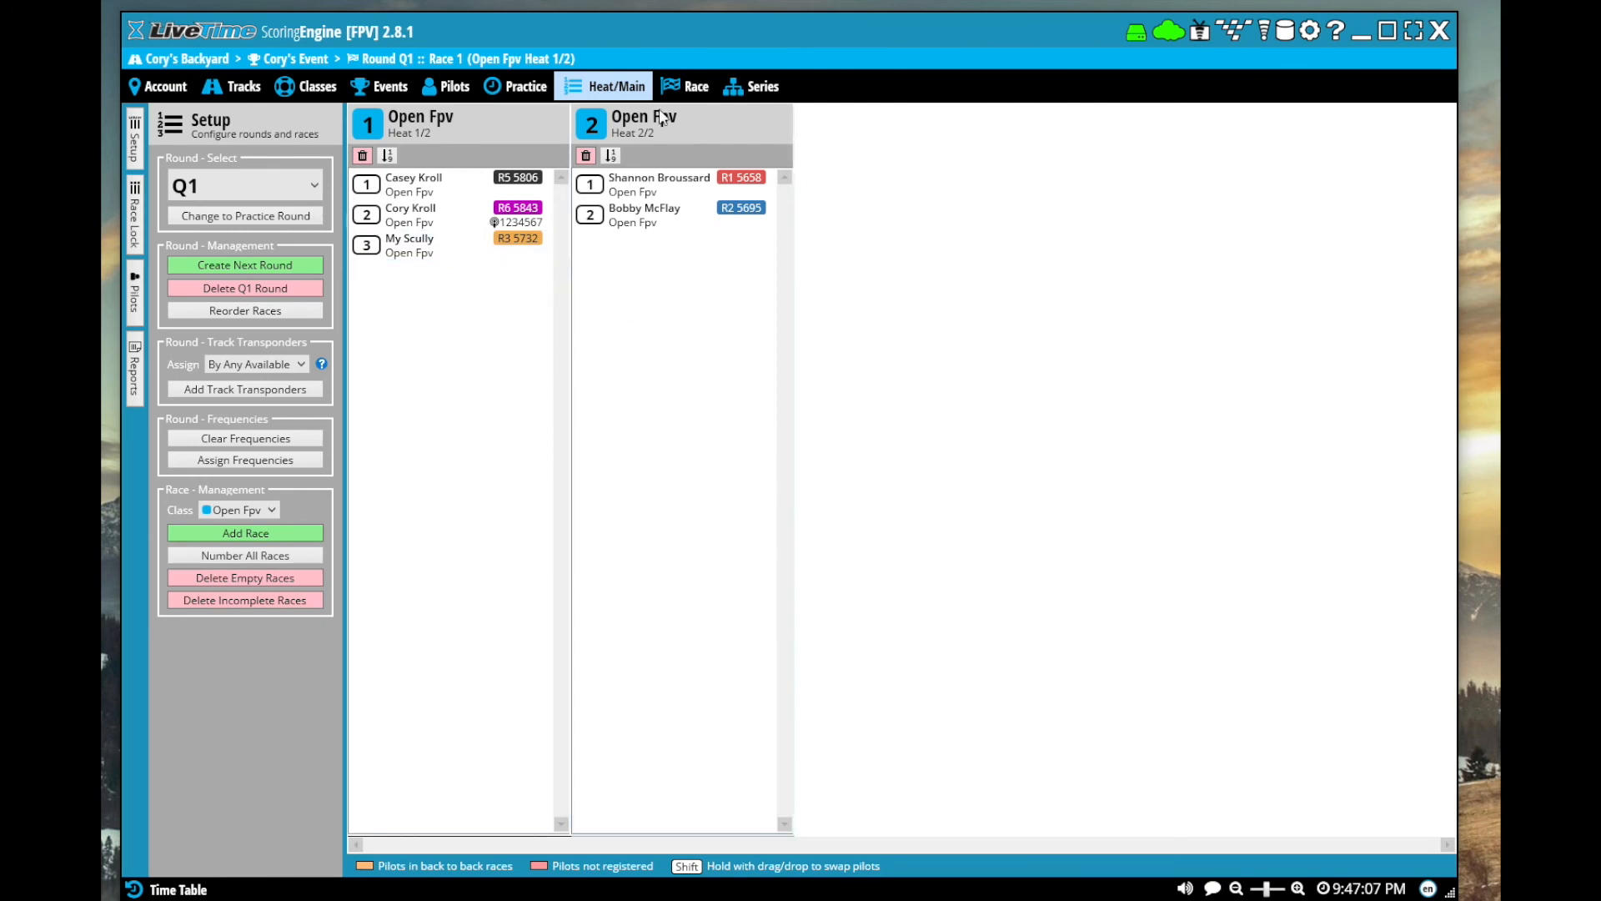
left_click(697, 87)
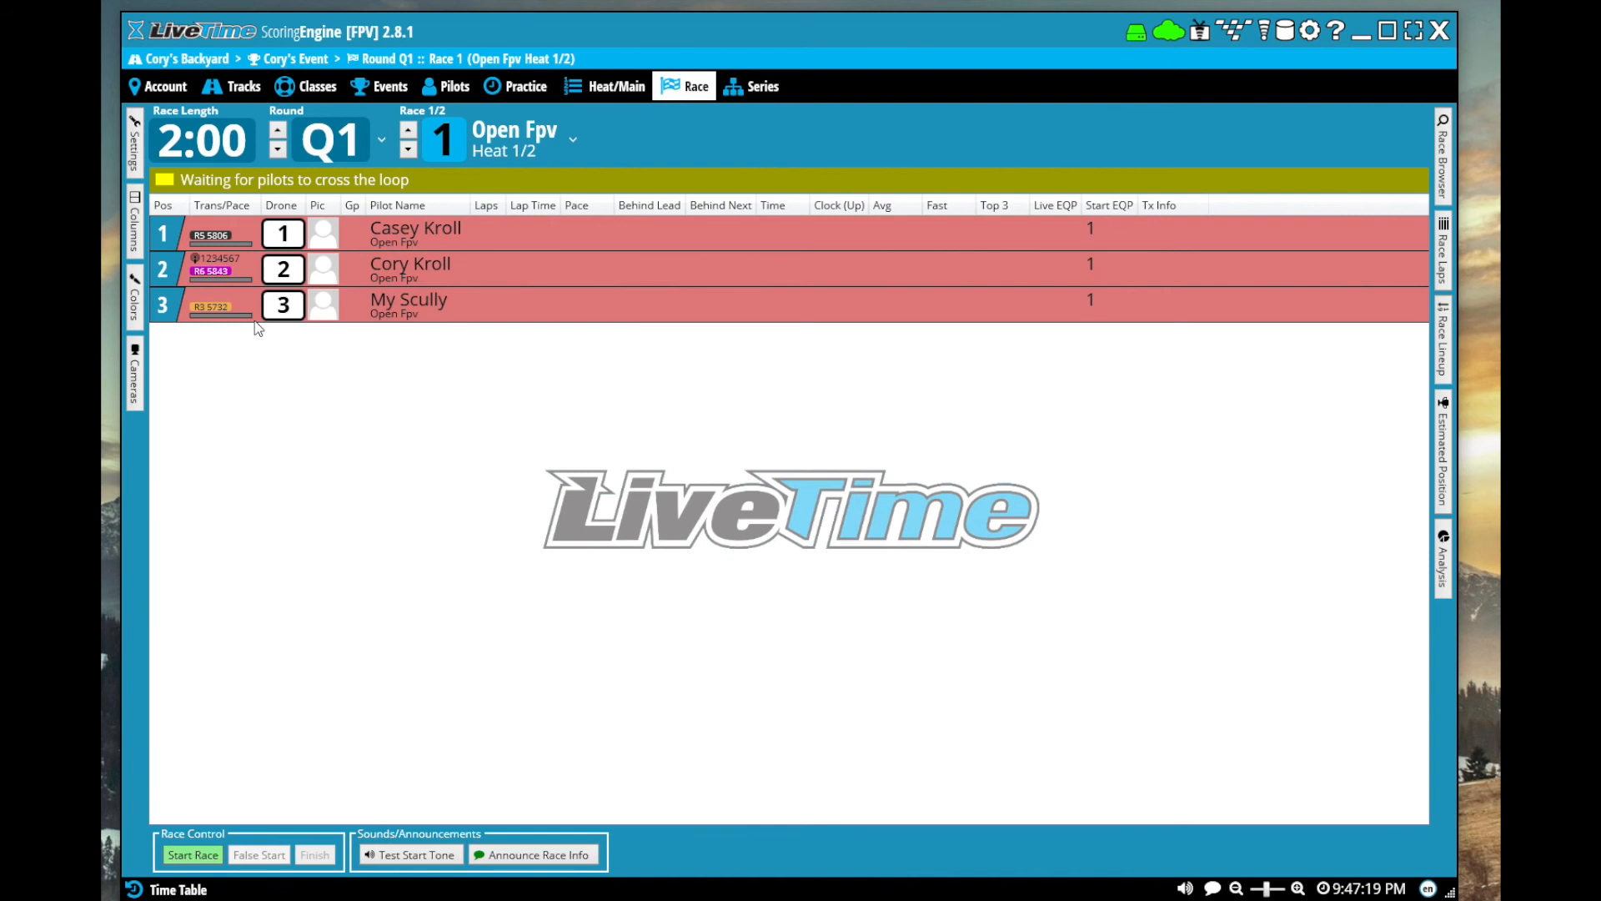
left_click(134, 146)
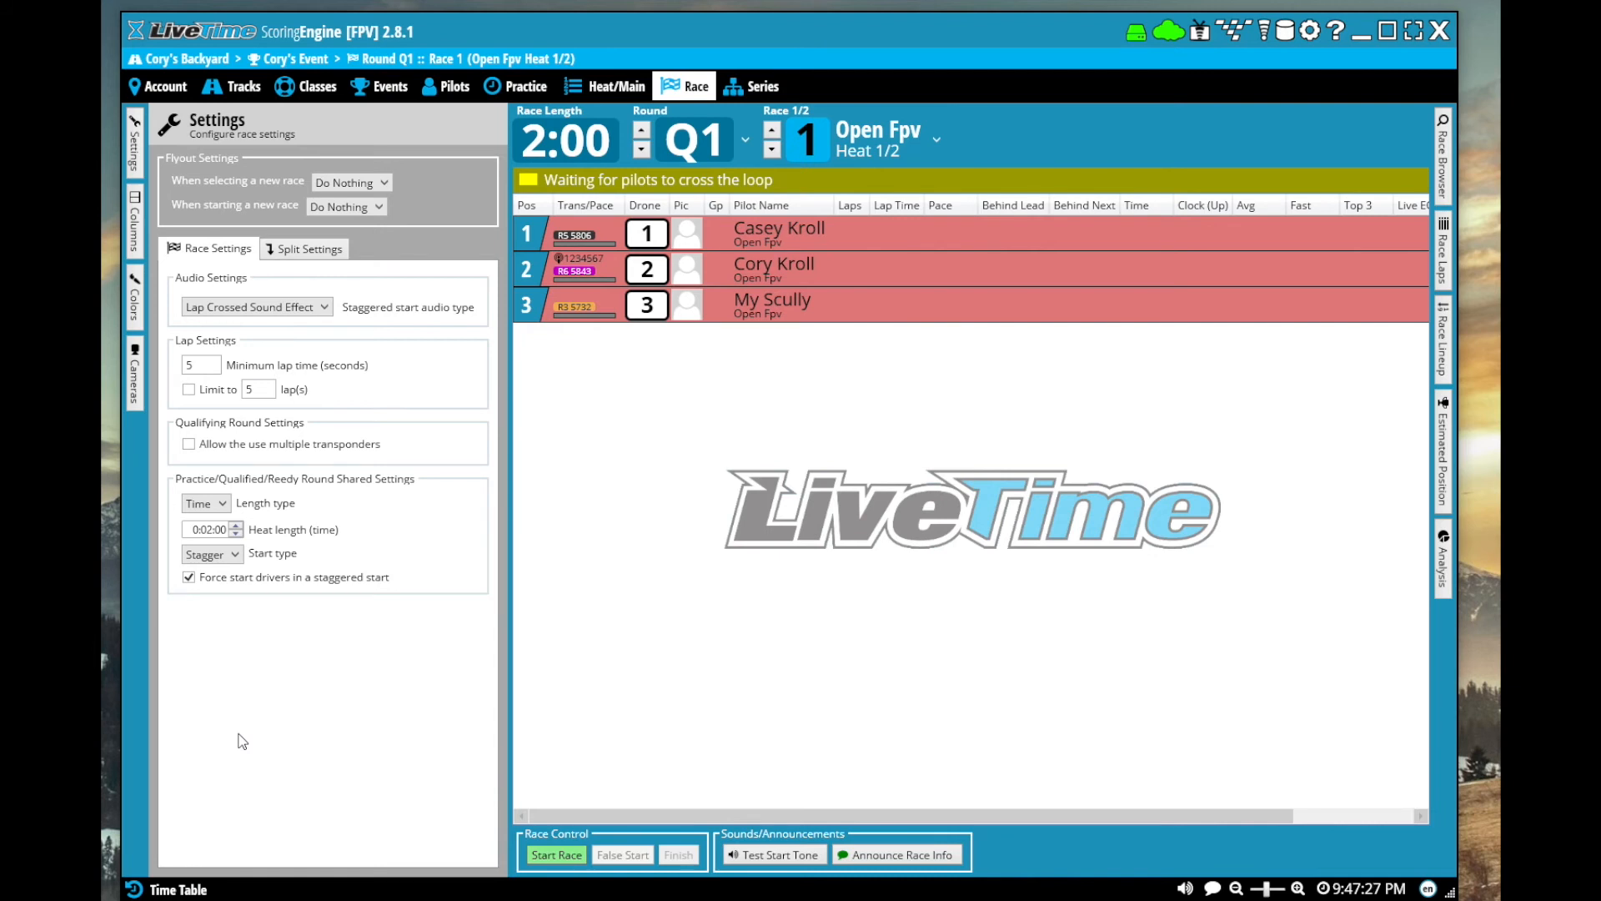
left_click(236, 525)
left_click(224, 503)
left_click(210, 548)
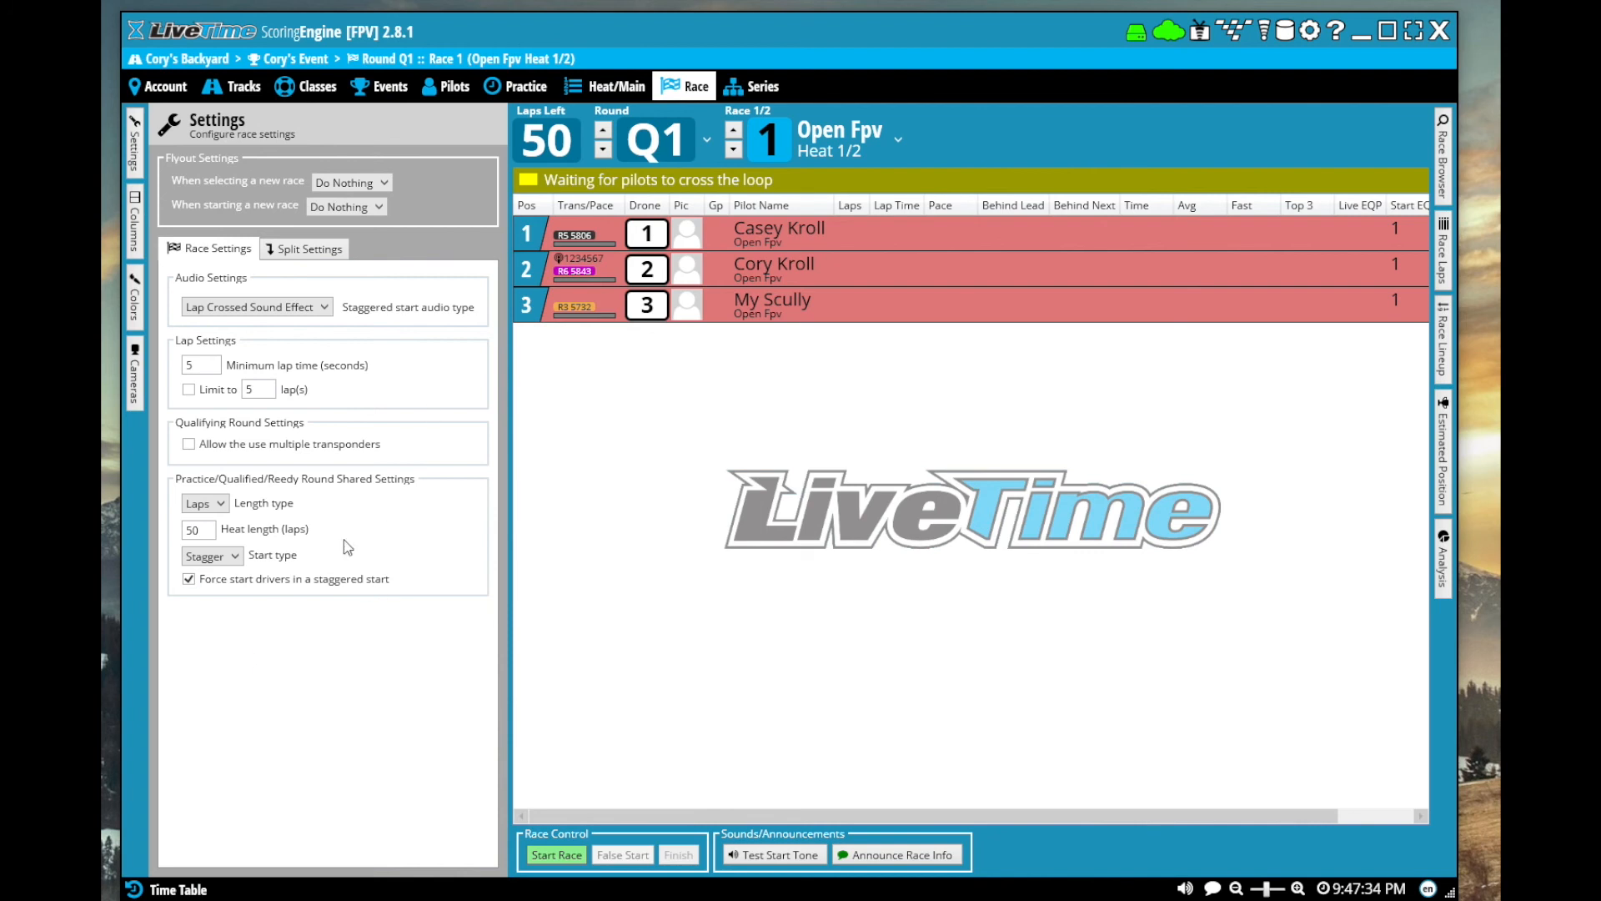
double_click(207, 532)
type("6")
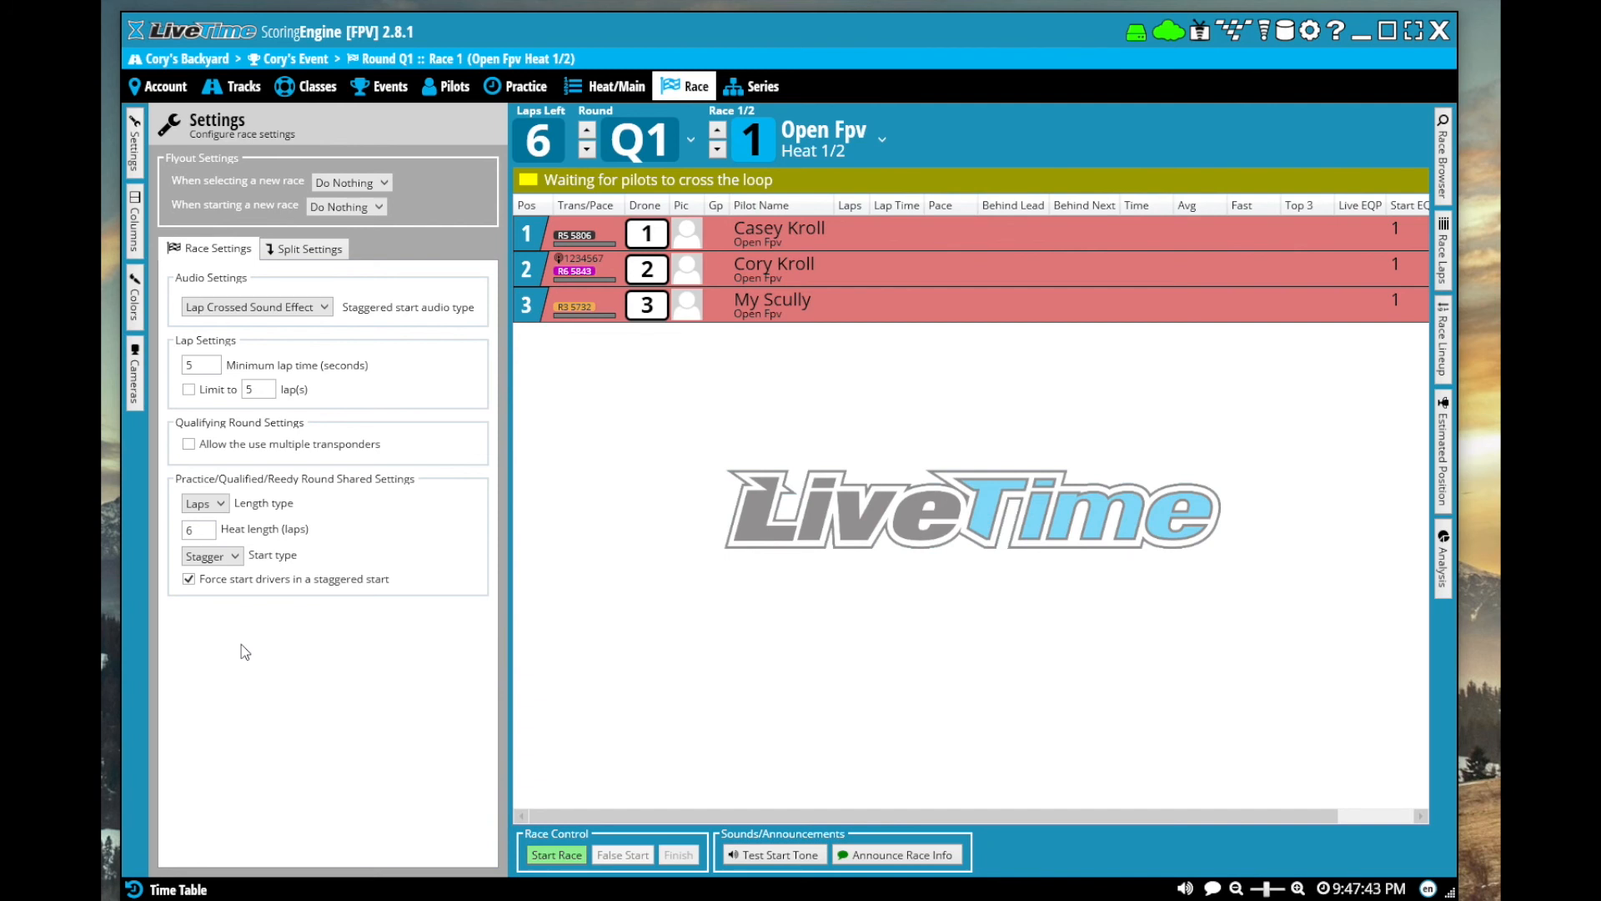
Change the start type of the qualifying races to Heads-Up
double_click(206, 366)
left_click(223, 566)
left_click(263, 565)
left_click(230, 556)
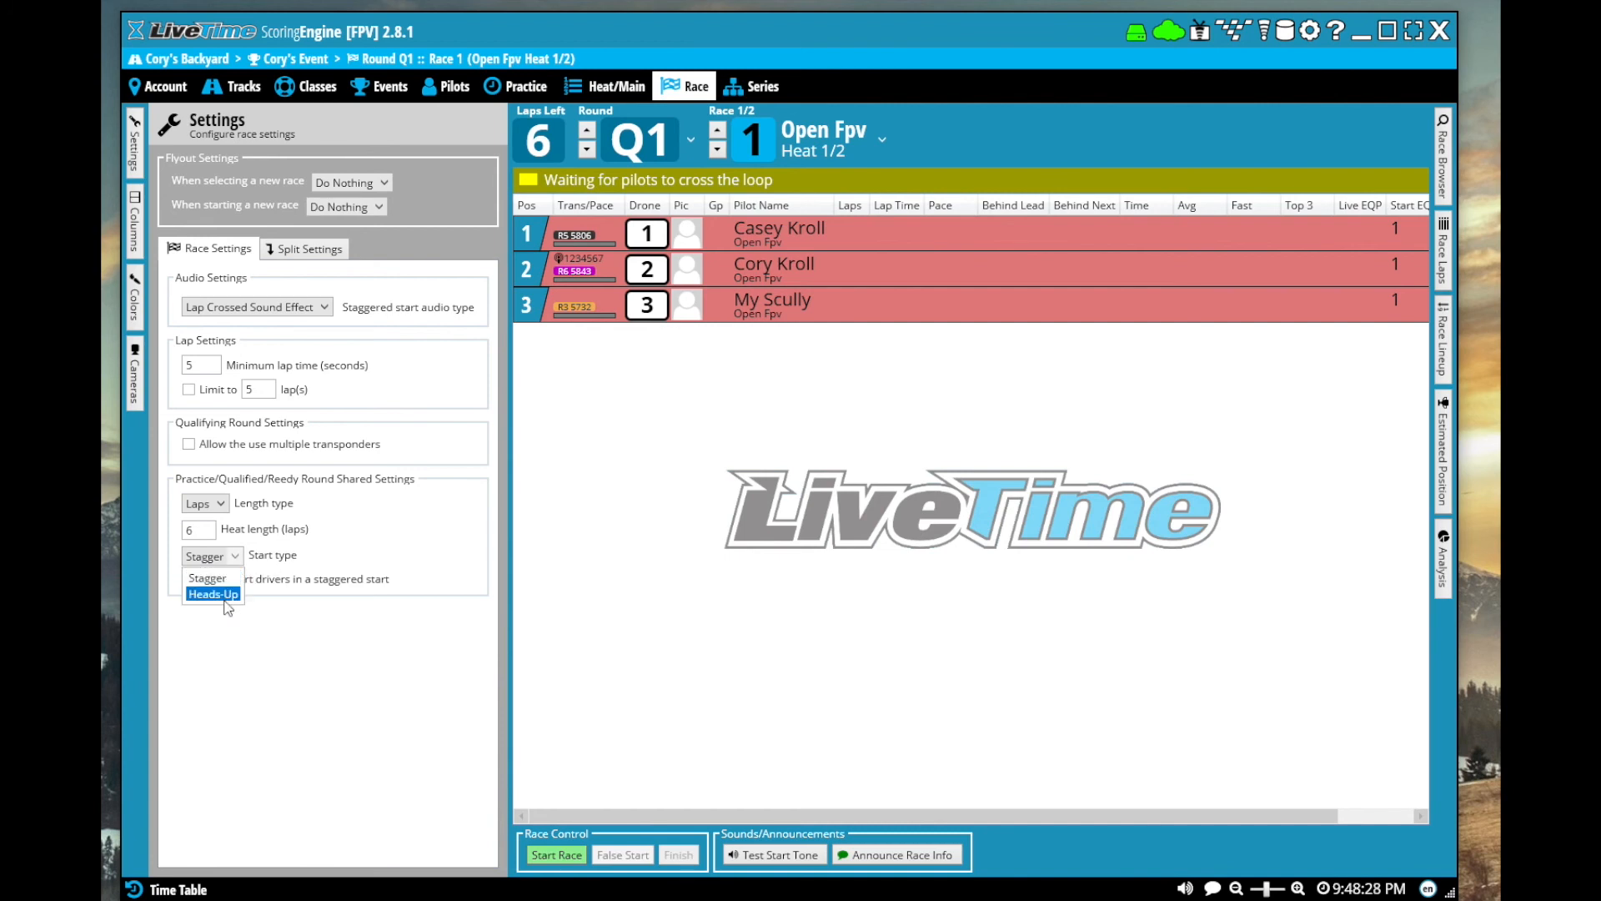
left_click(225, 595)
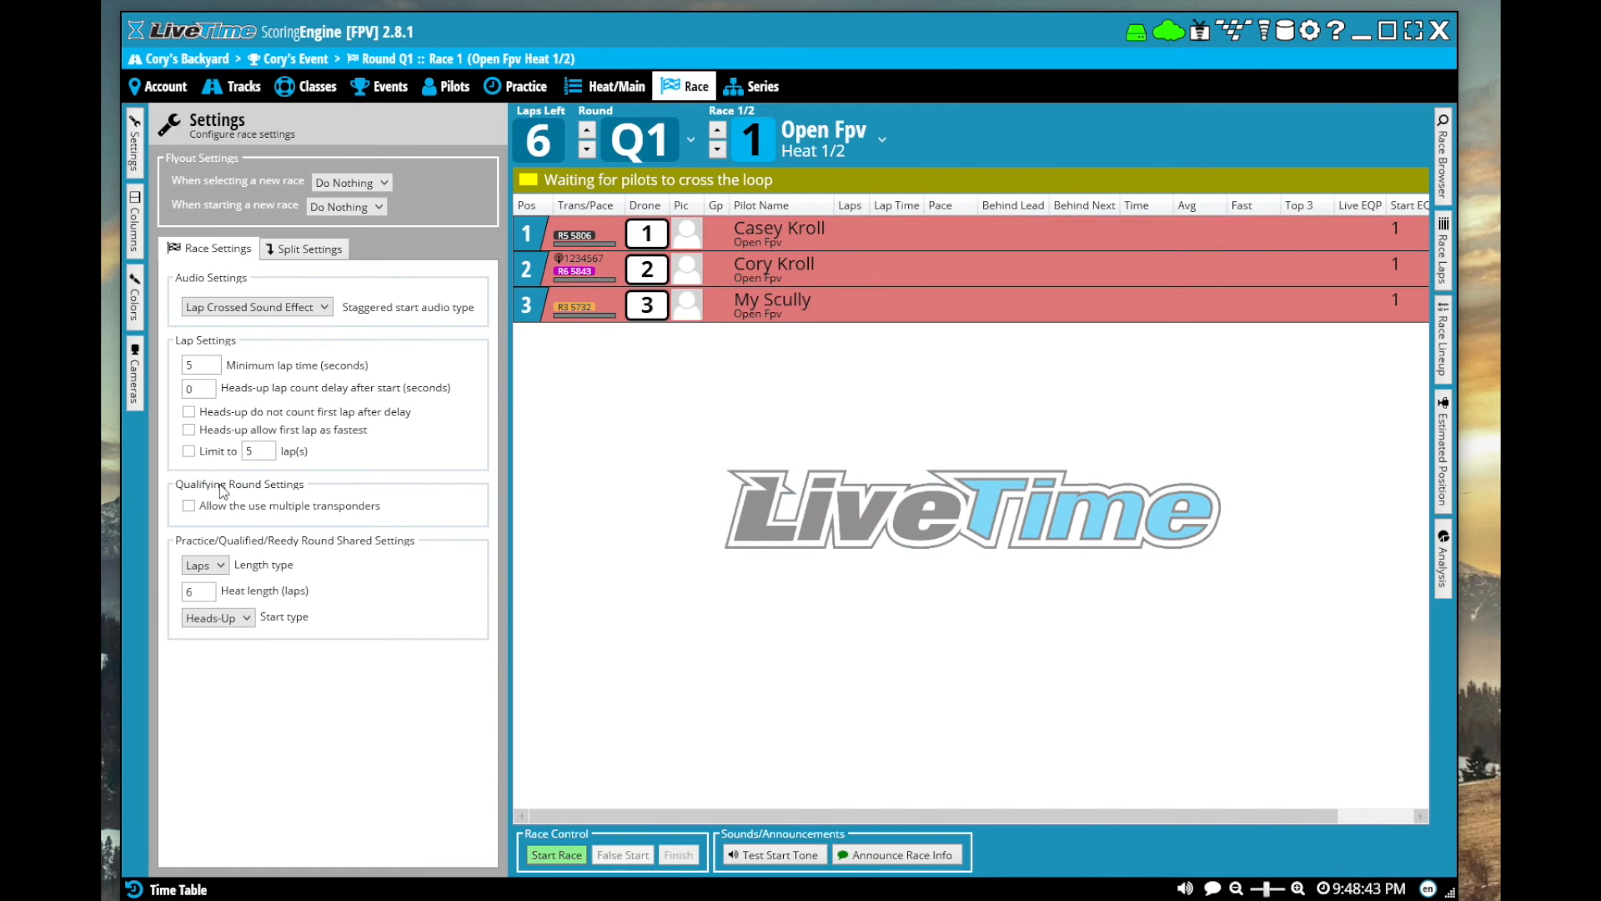
Set the heads-up lap count delay after start to 8 seconds and close the race settings
double_click(200, 395)
type("15")
double_click(201, 366)
left_click(207, 391)
type("8")
left_click(211, 369)
left_click(140, 167)
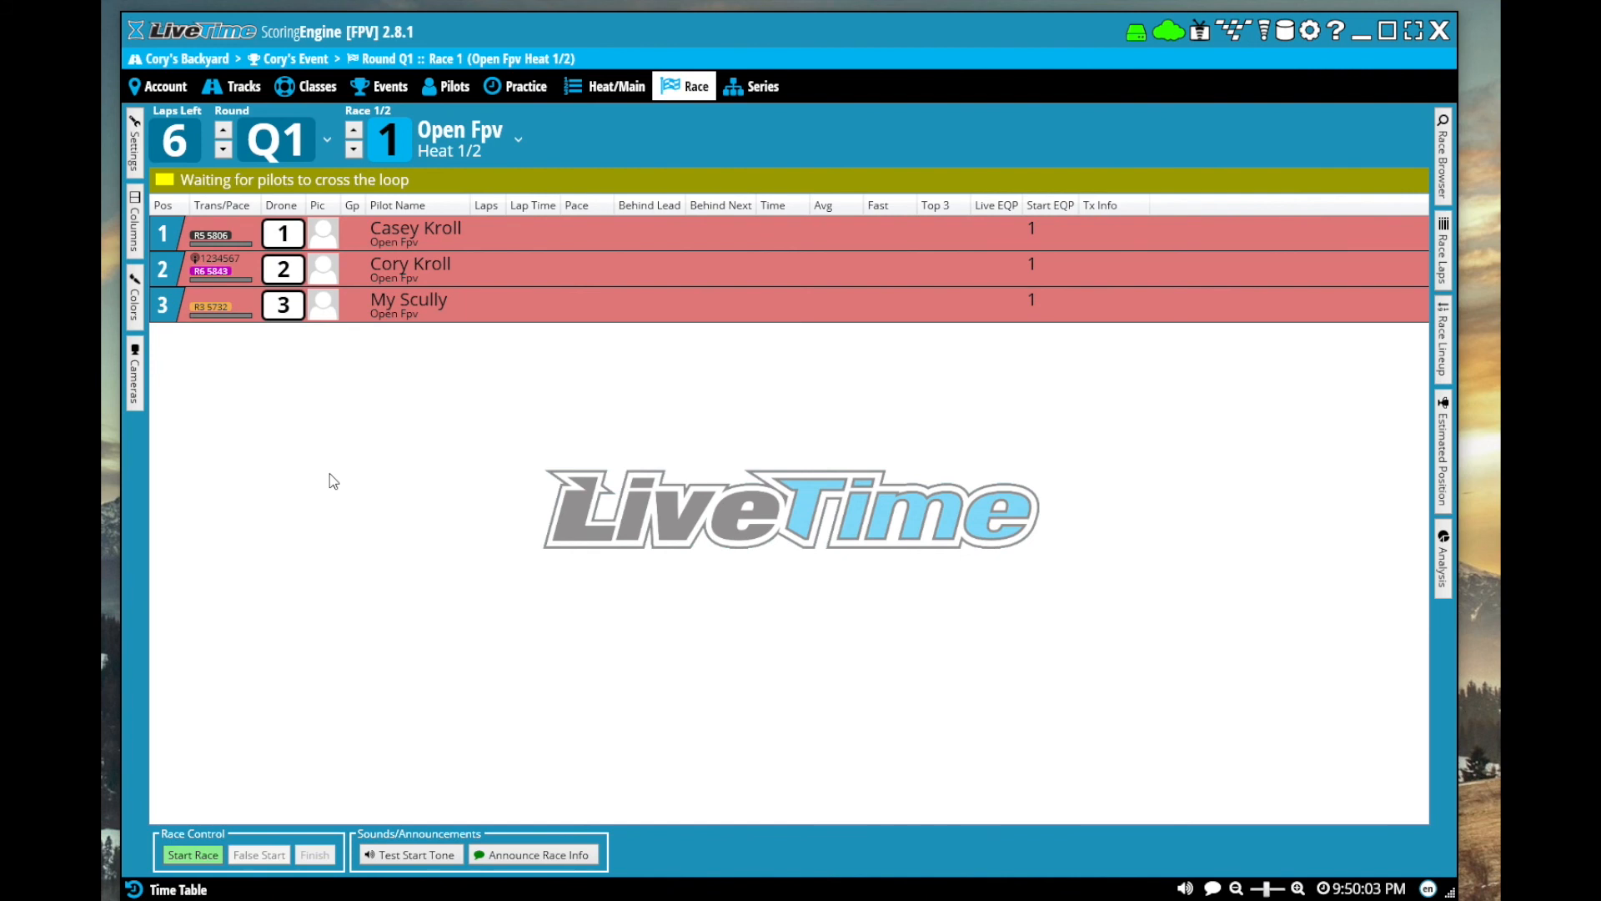
left_click(137, 165)
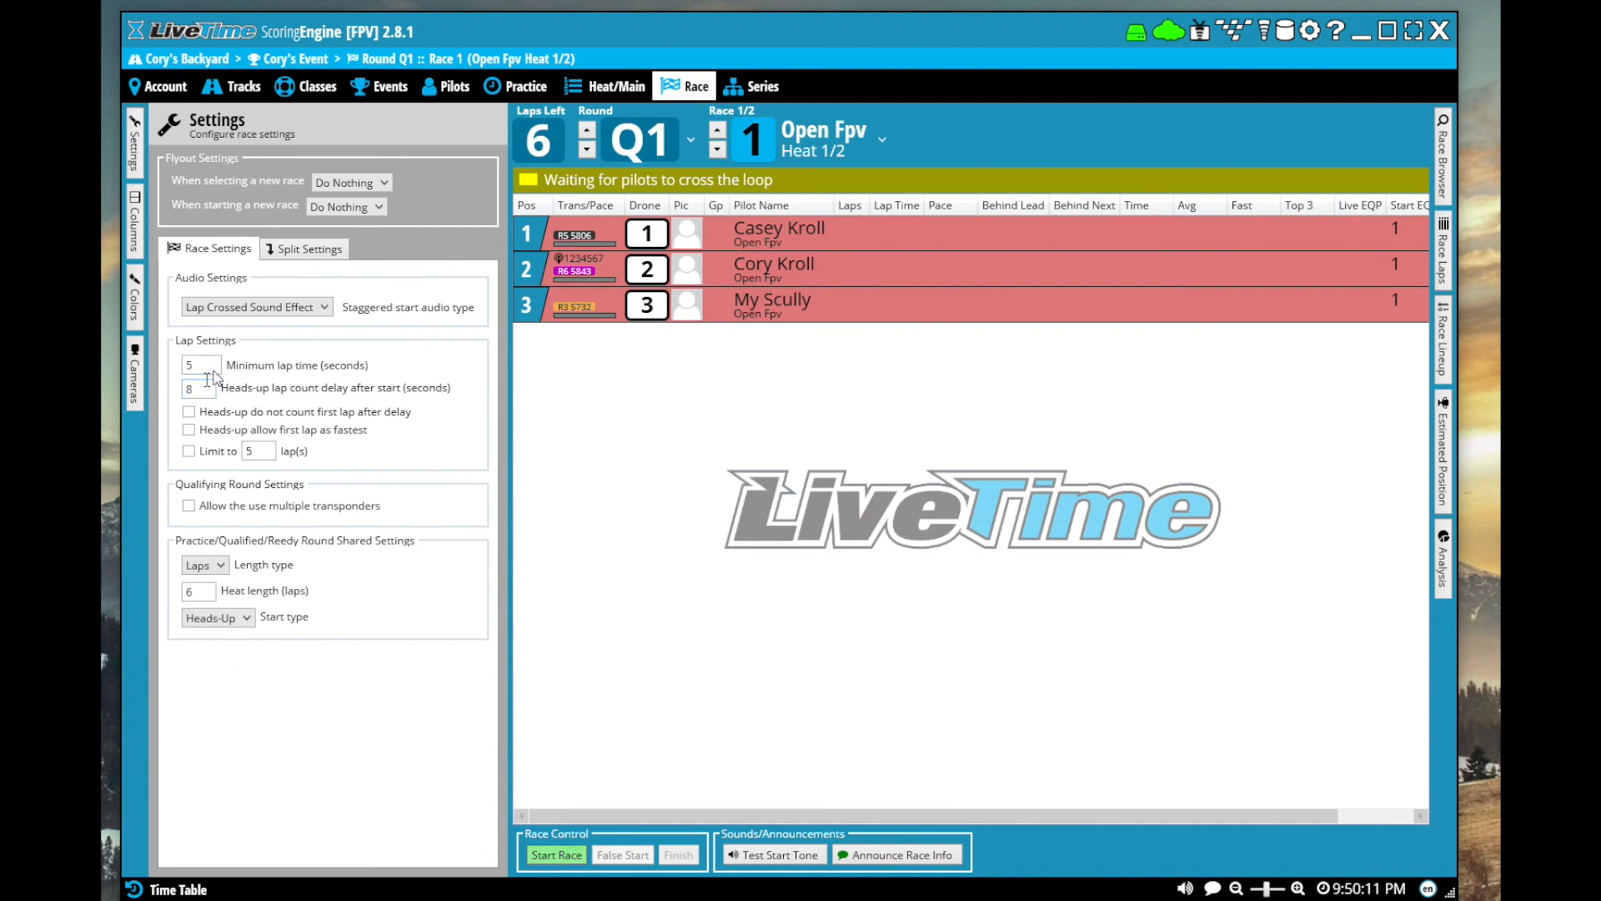
left_click(136, 160)
Run and finish Open Fpv heat 1 of round Q1, and edit the third-place pilot's result to 4 laps
left_click(207, 864)
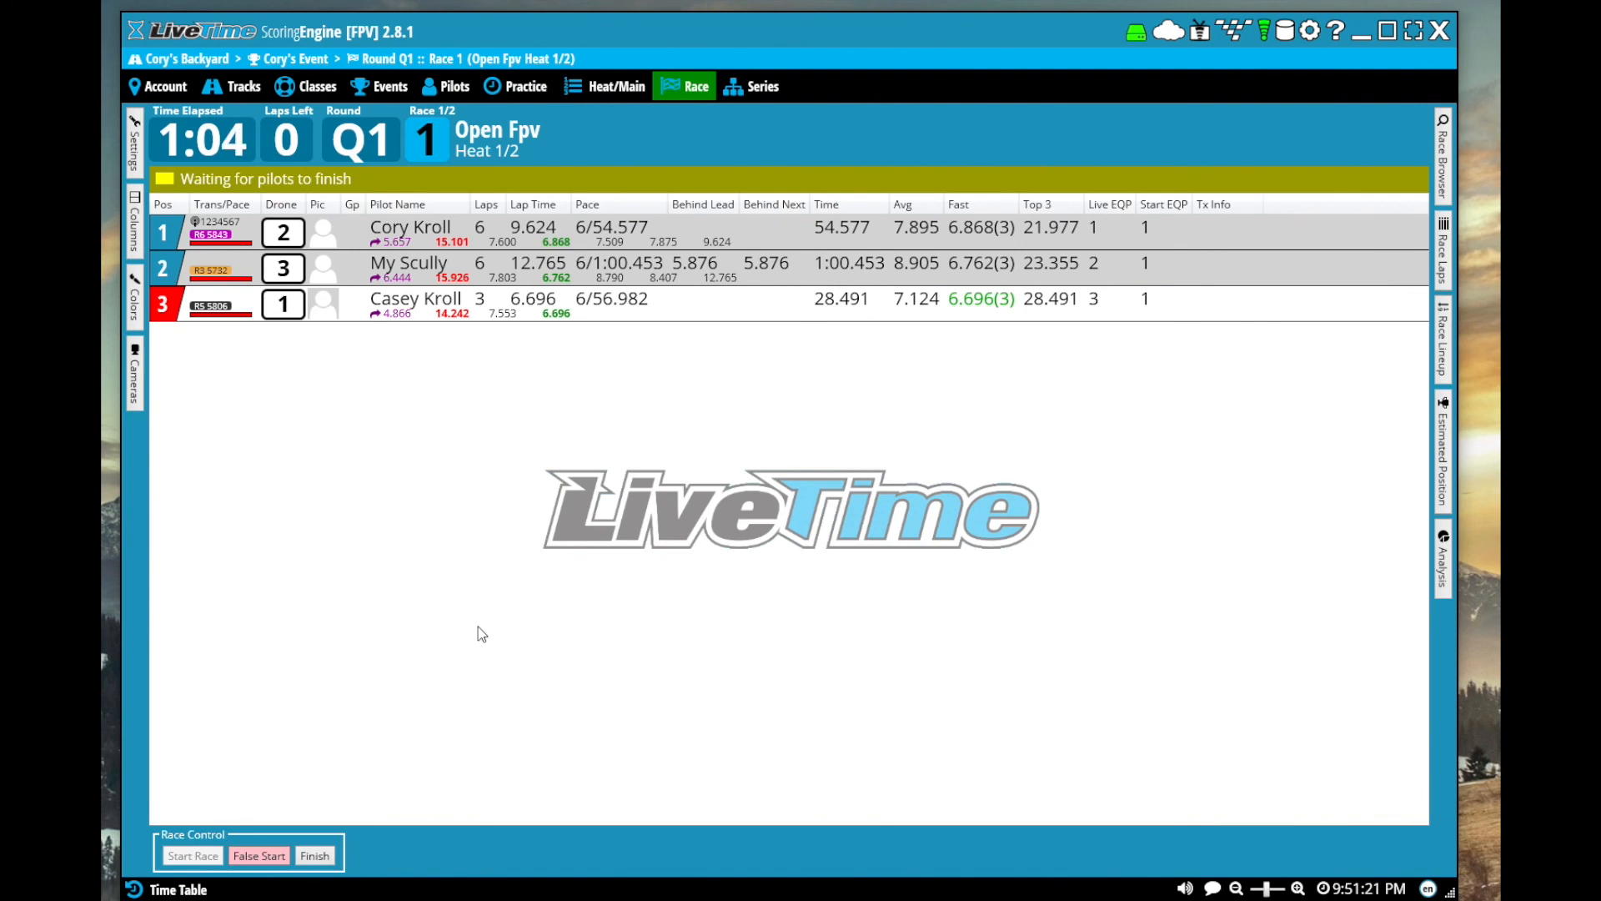
left_click(315, 857)
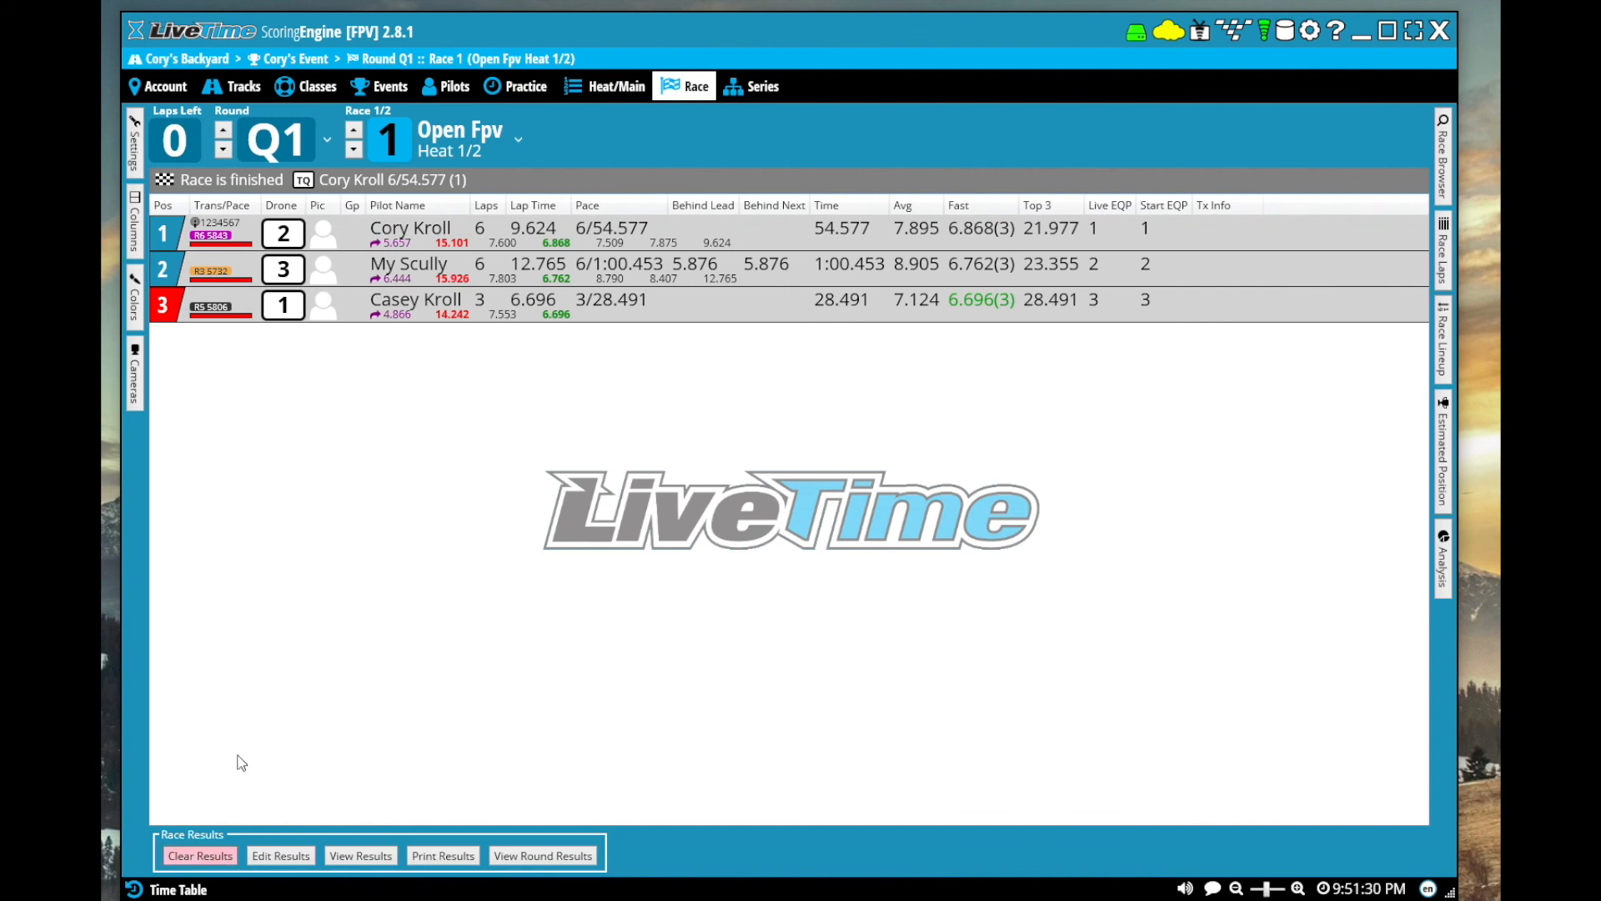
left_click(294, 860)
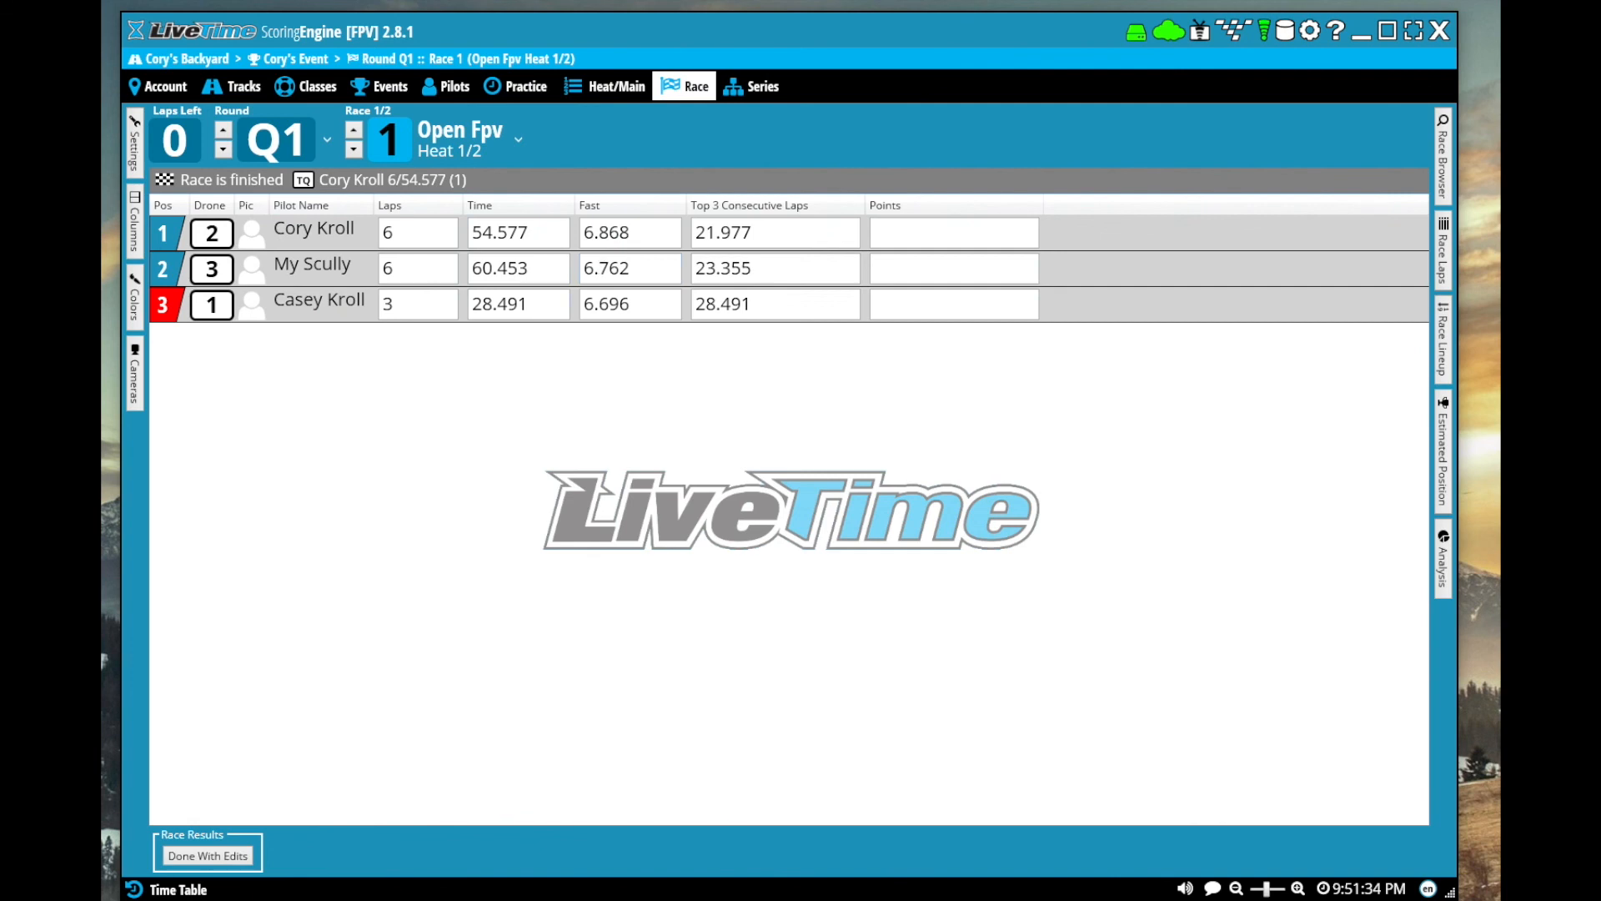
left_click(419, 305)
type("4")
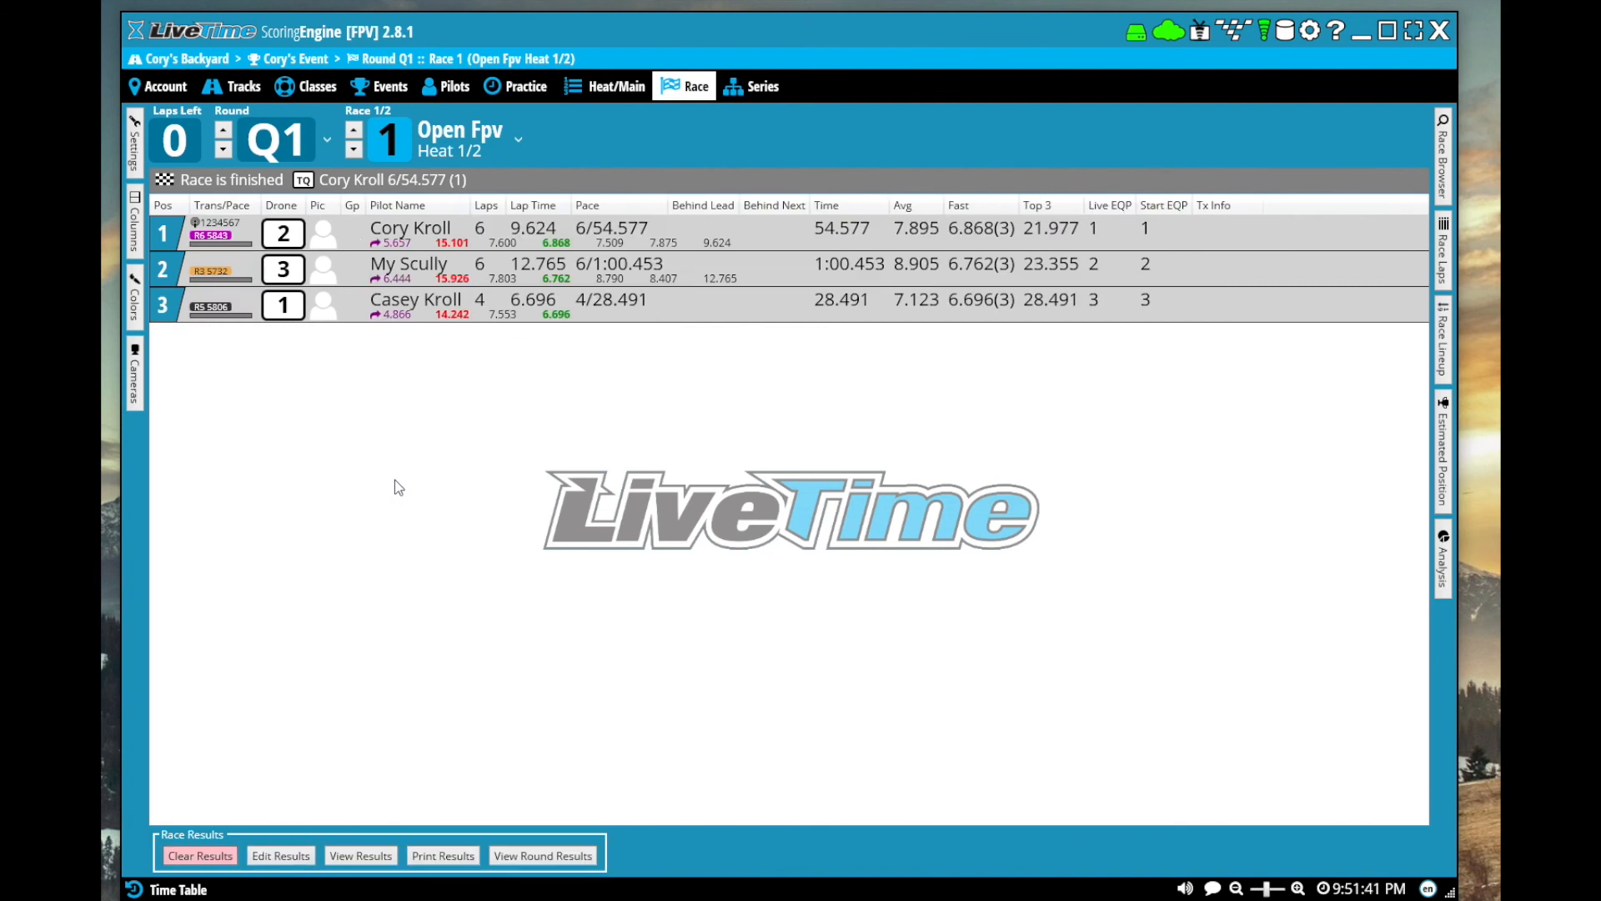
View the race result report for heat 1 at 150% zoom, and return to the race screen
left_click(357, 851)
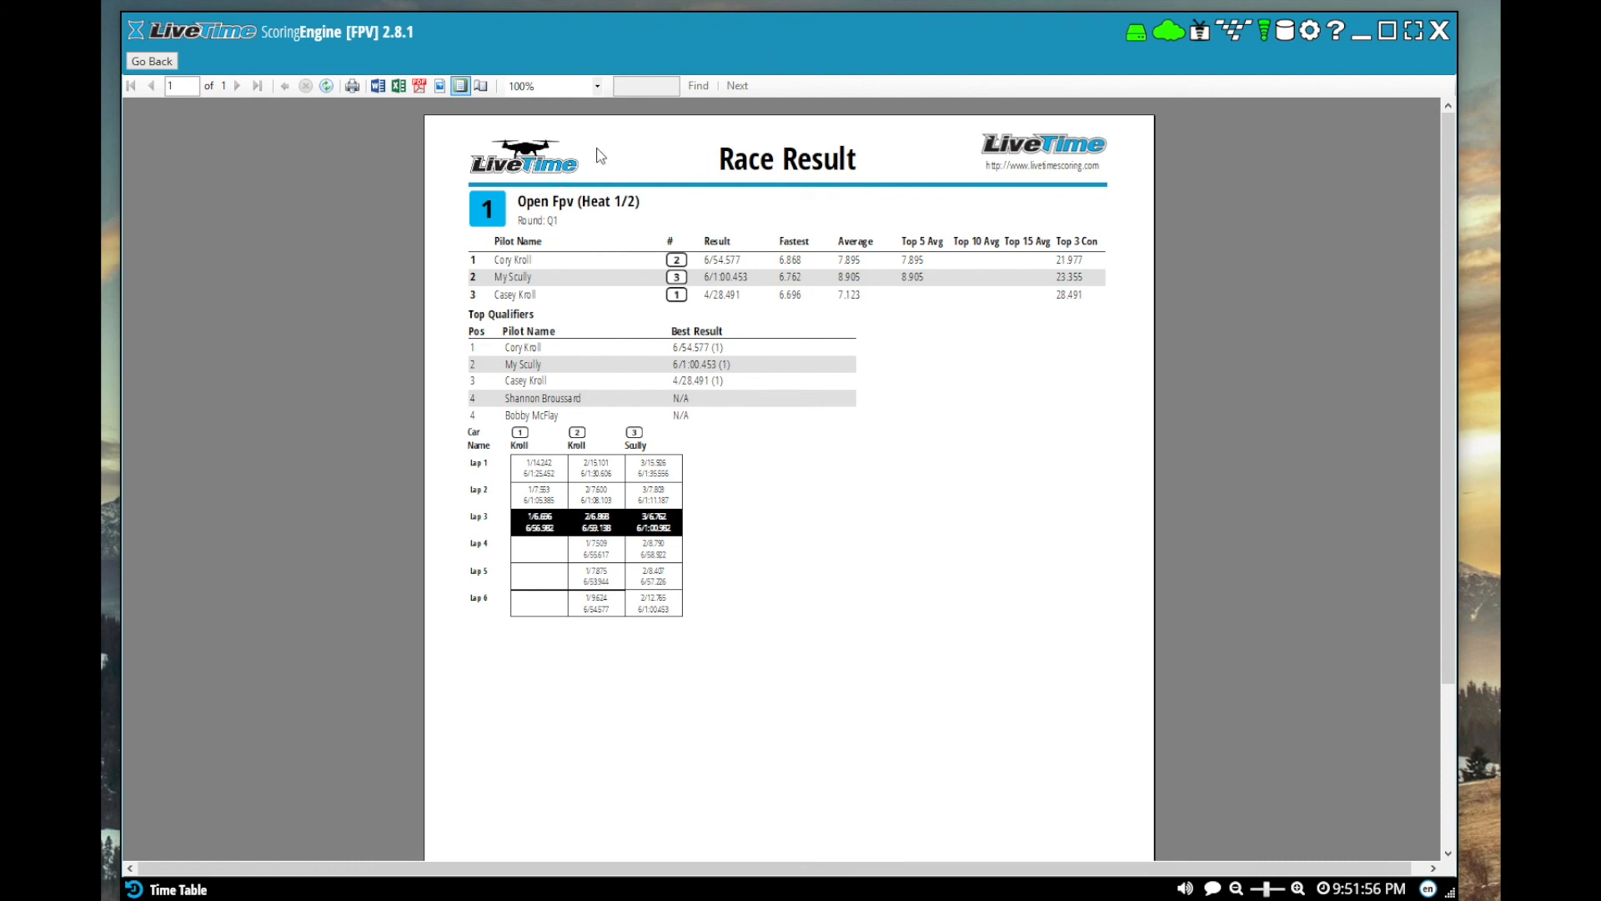
left_click(597, 86)
left_click(524, 157)
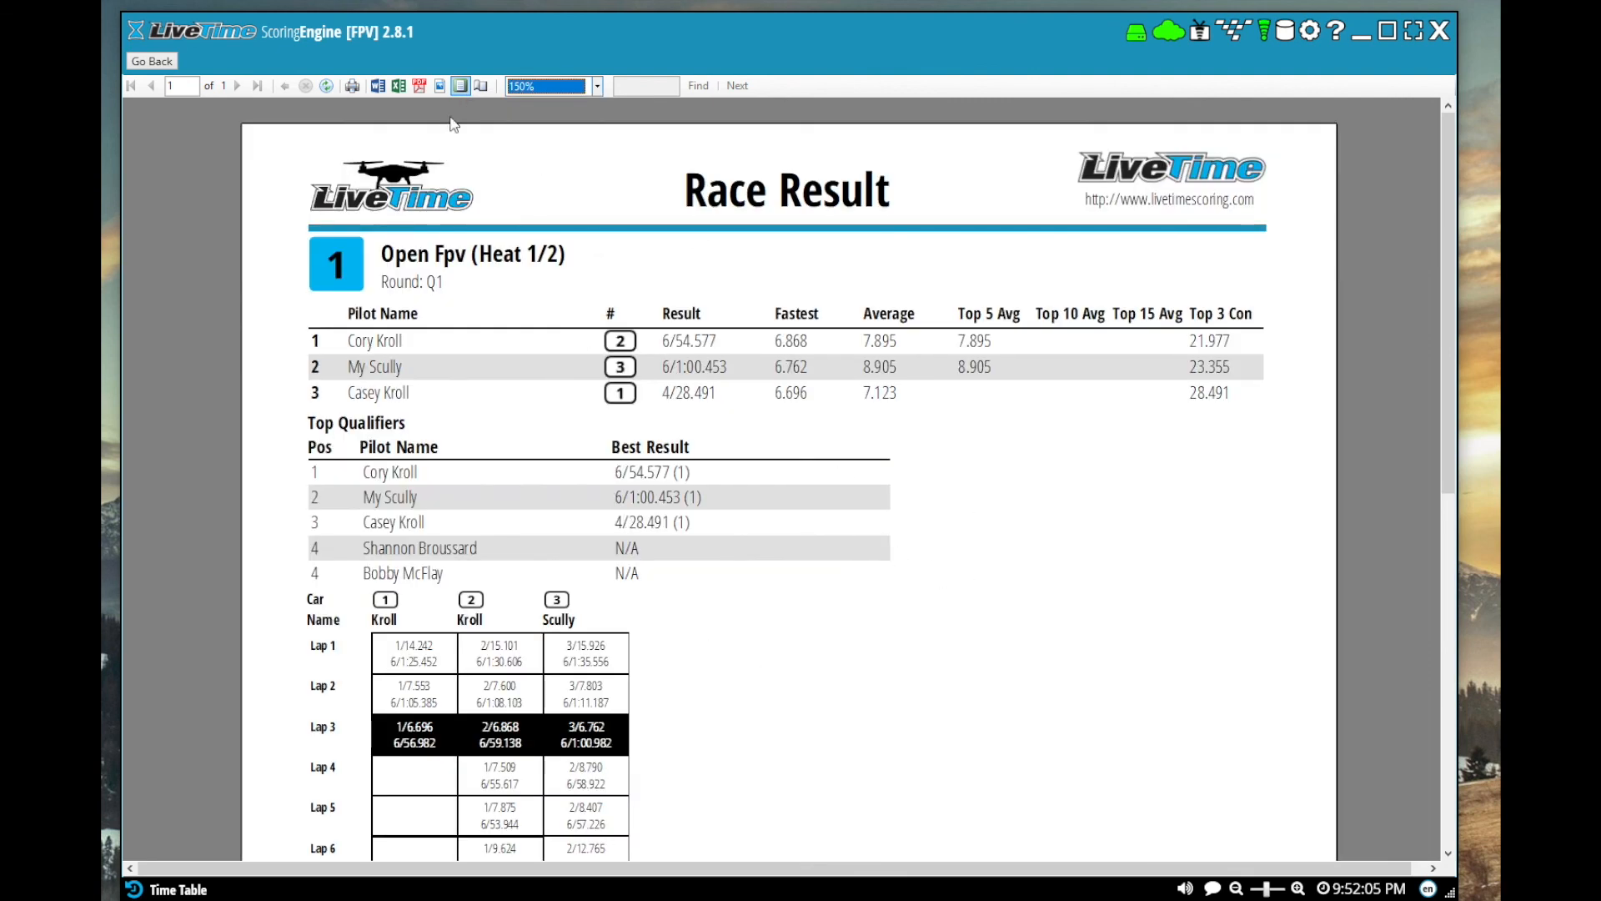
left_click(154, 62)
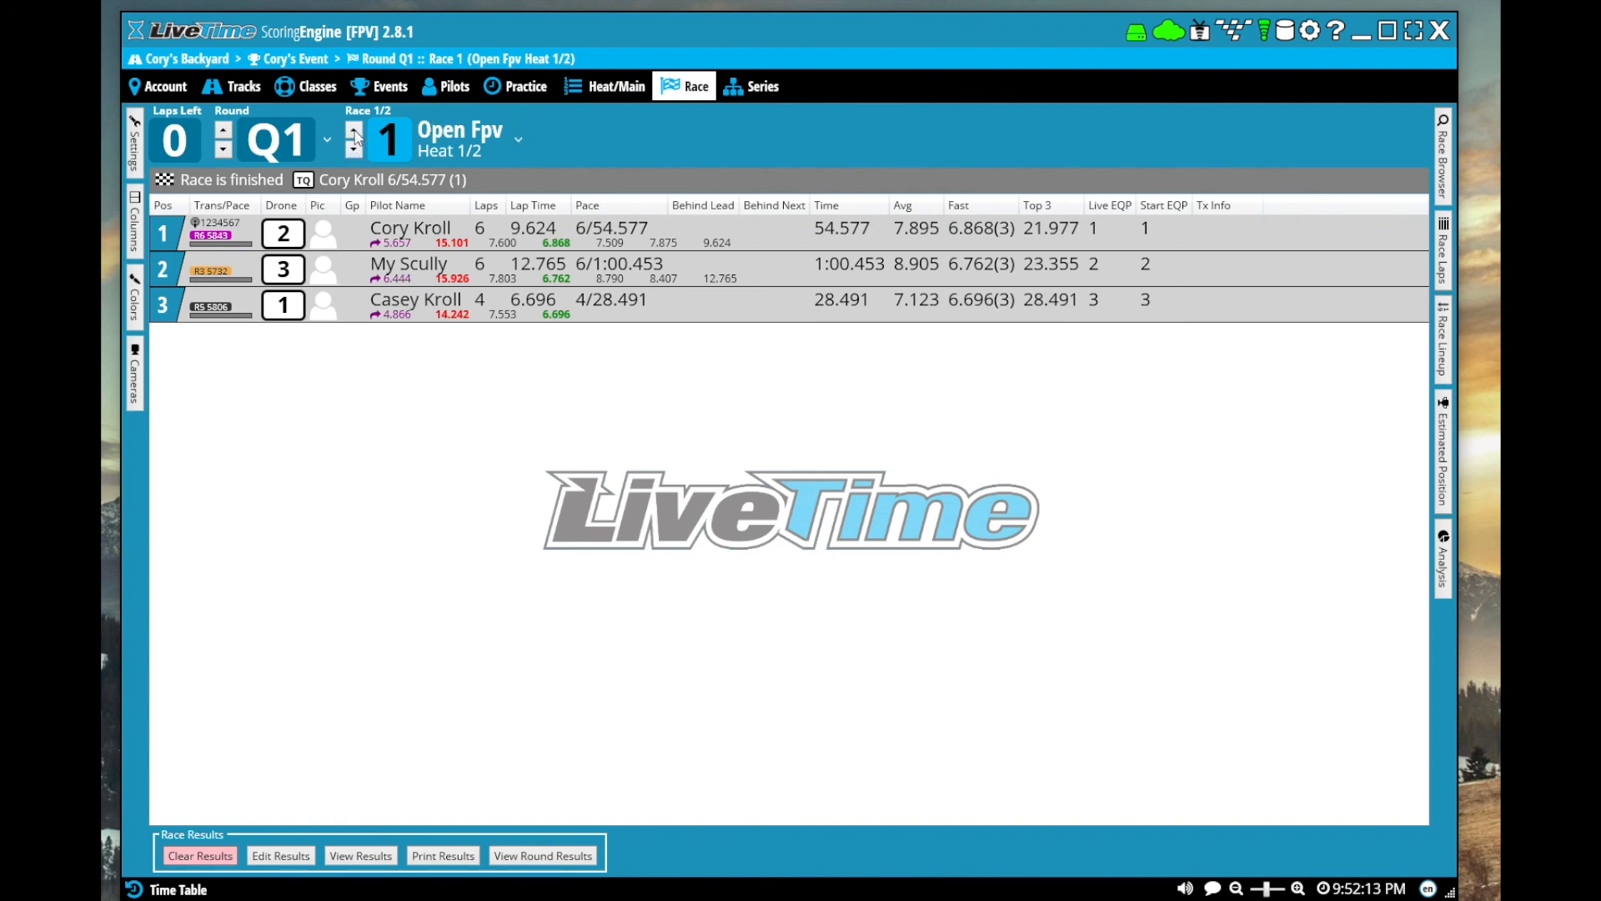
Switch to Open Fpv heat 2 and back to heat 1, and look at the list of races to choose from
left_click(355, 132)
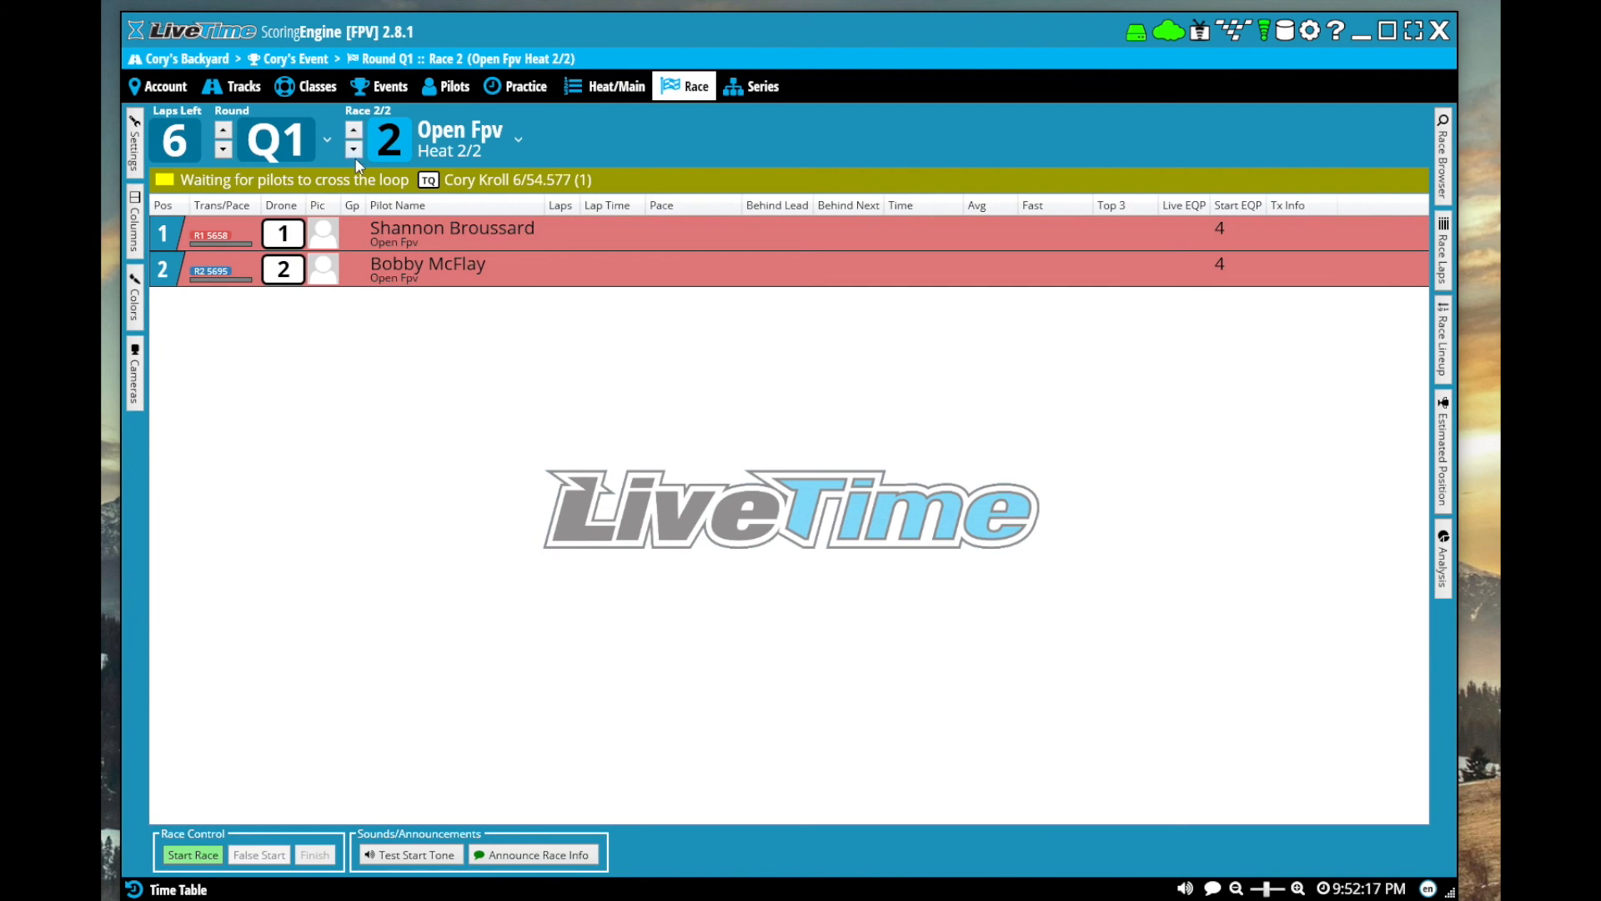
left_click(354, 150)
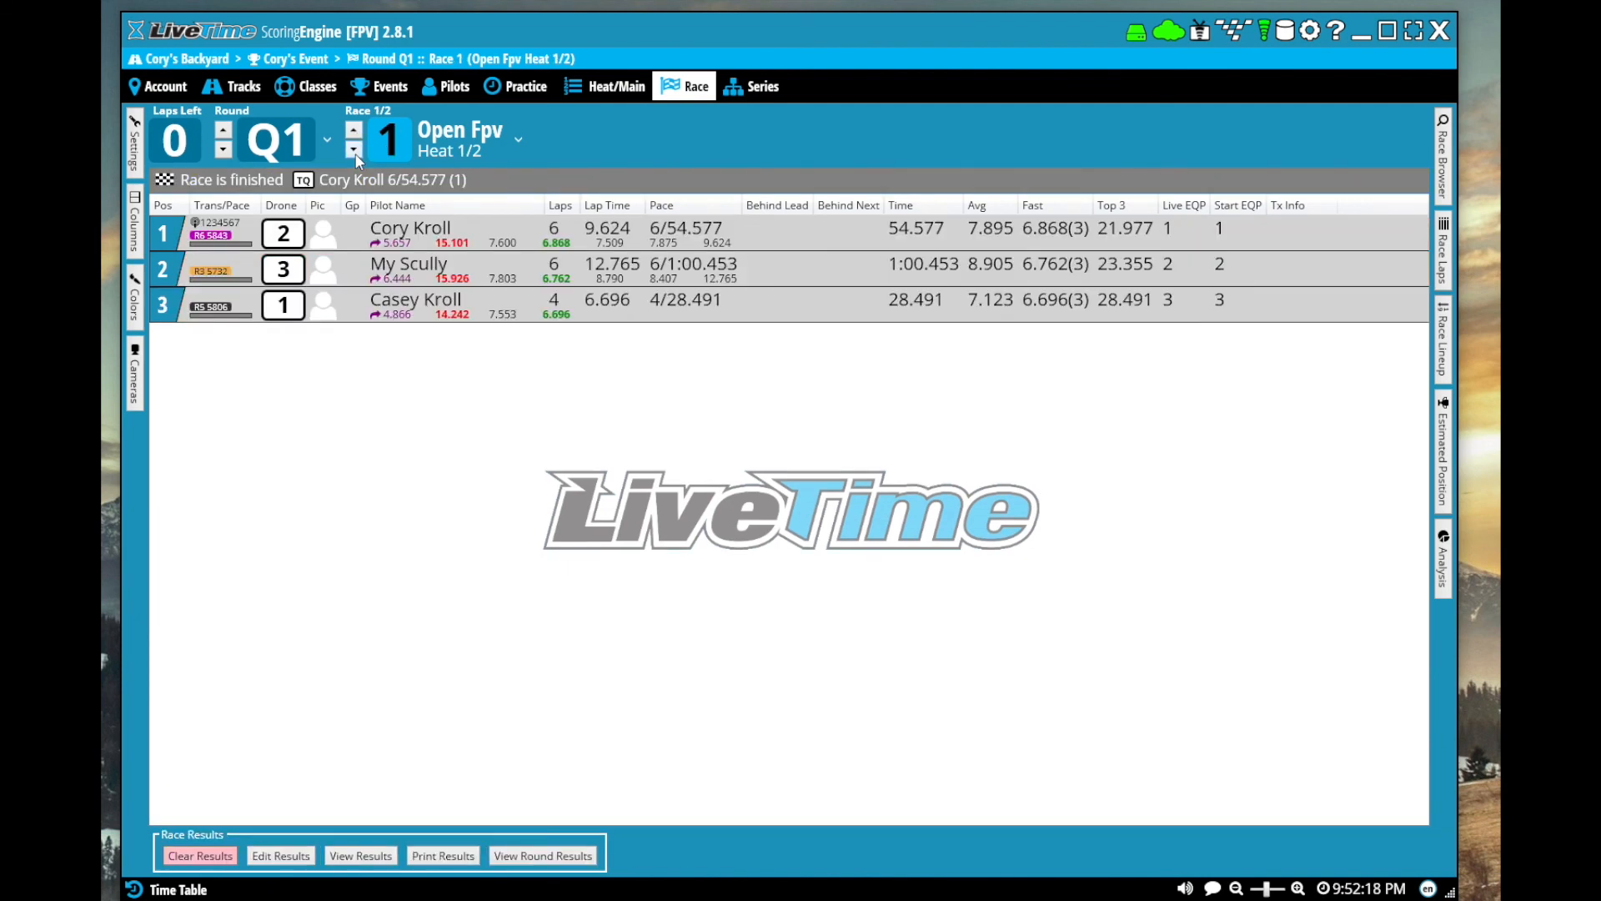
left_click(517, 143)
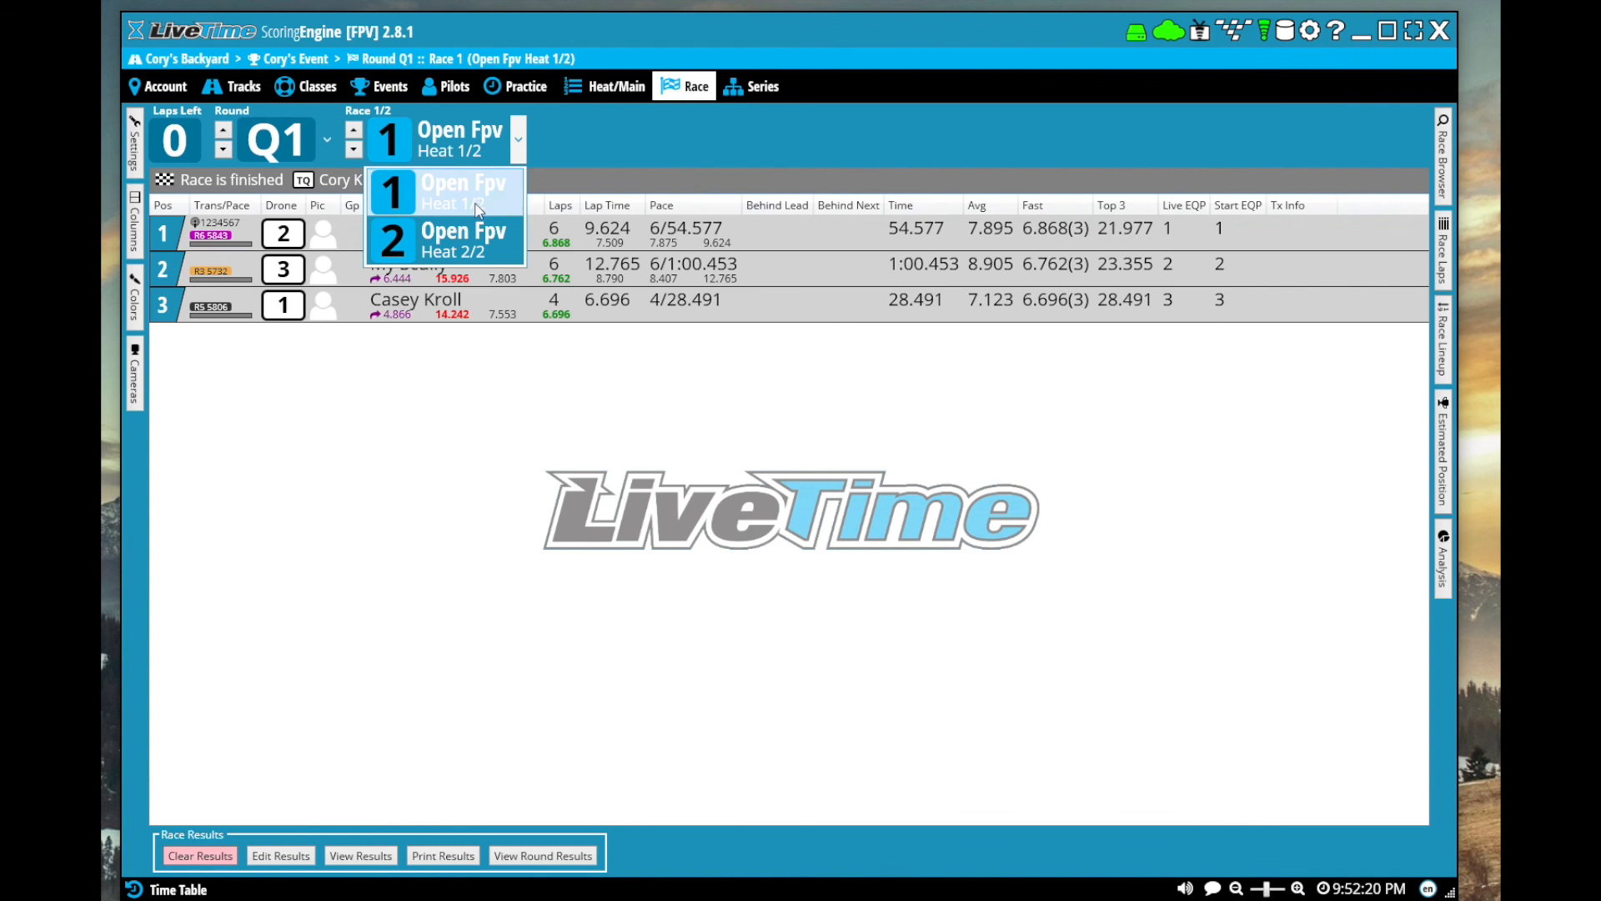
left_click(494, 134)
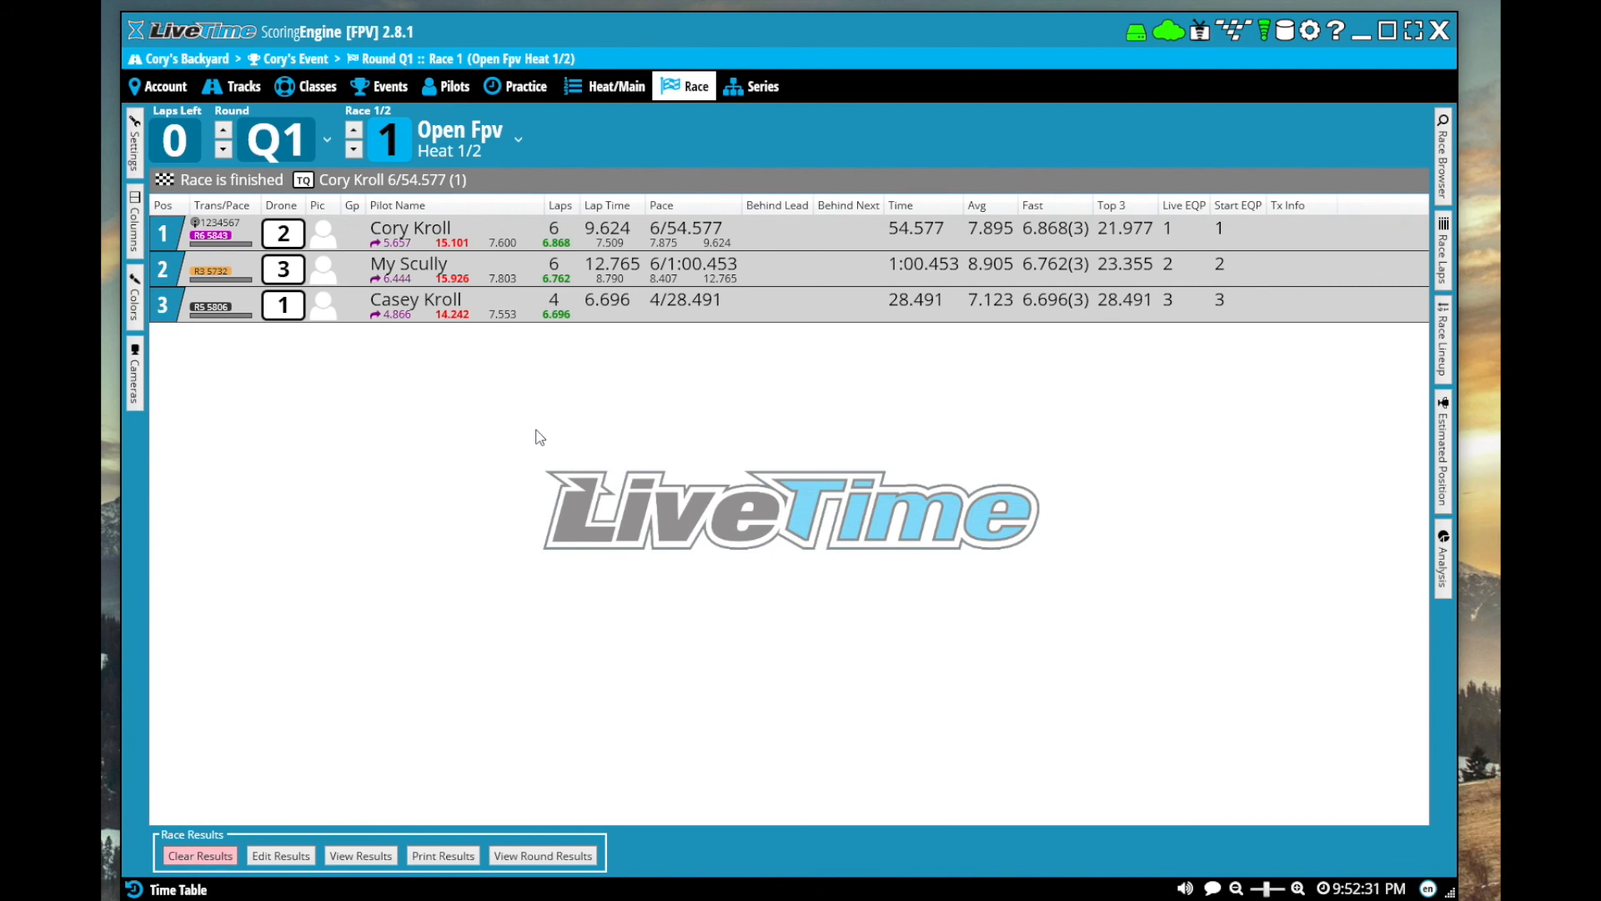
View the broadcast page, open its live URL in the web browser, and reload the live page
left_click(1264, 34)
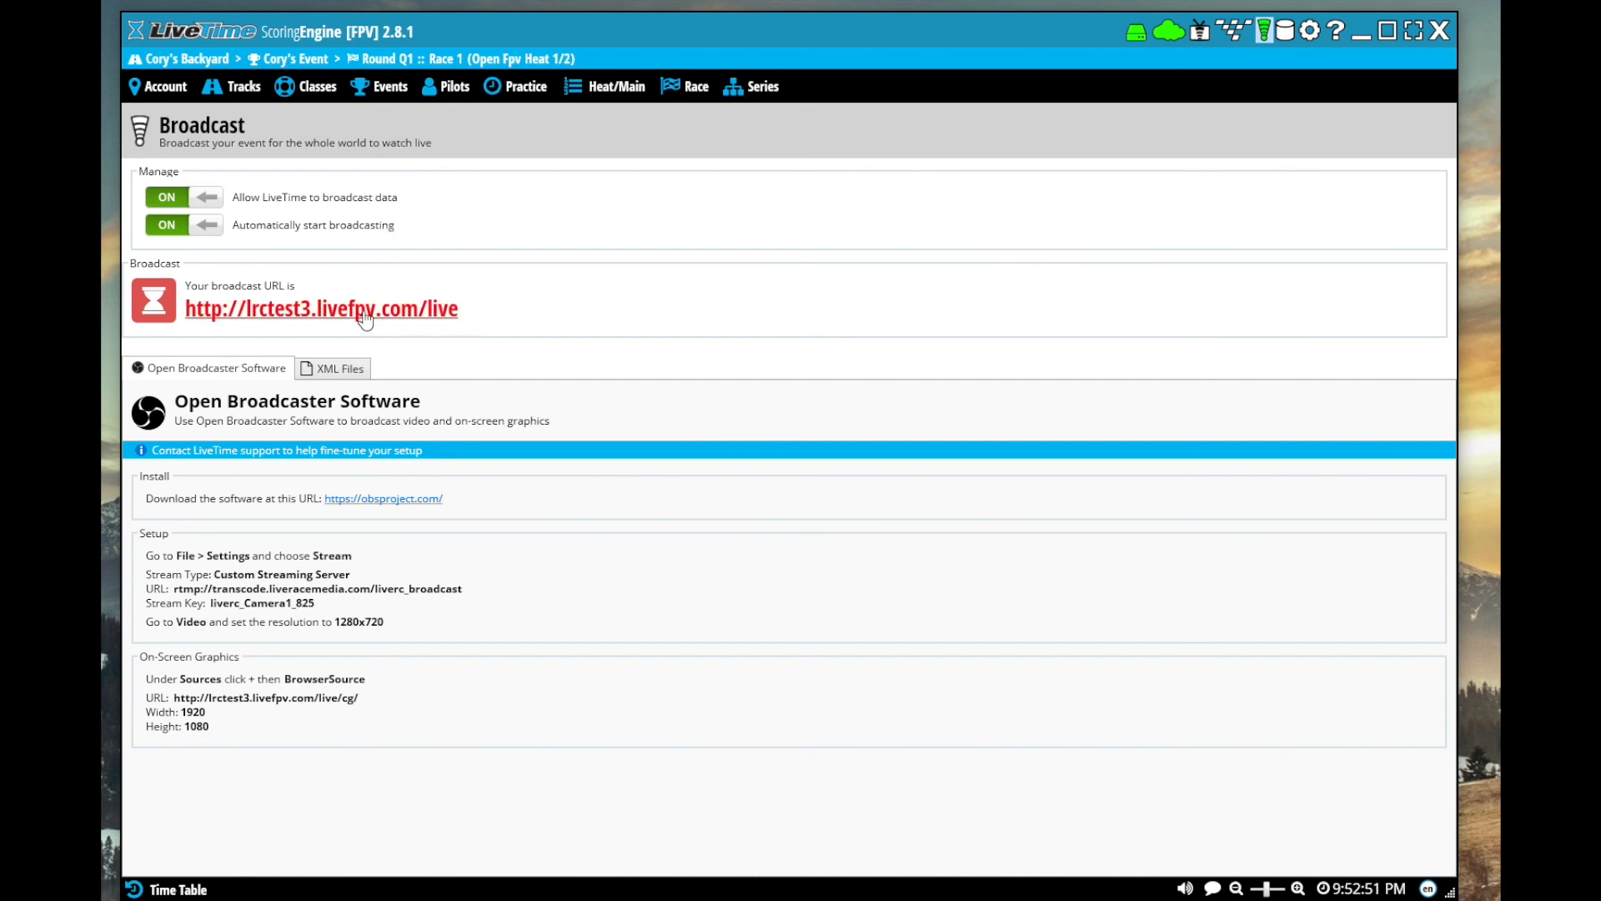
left_click(324, 314)
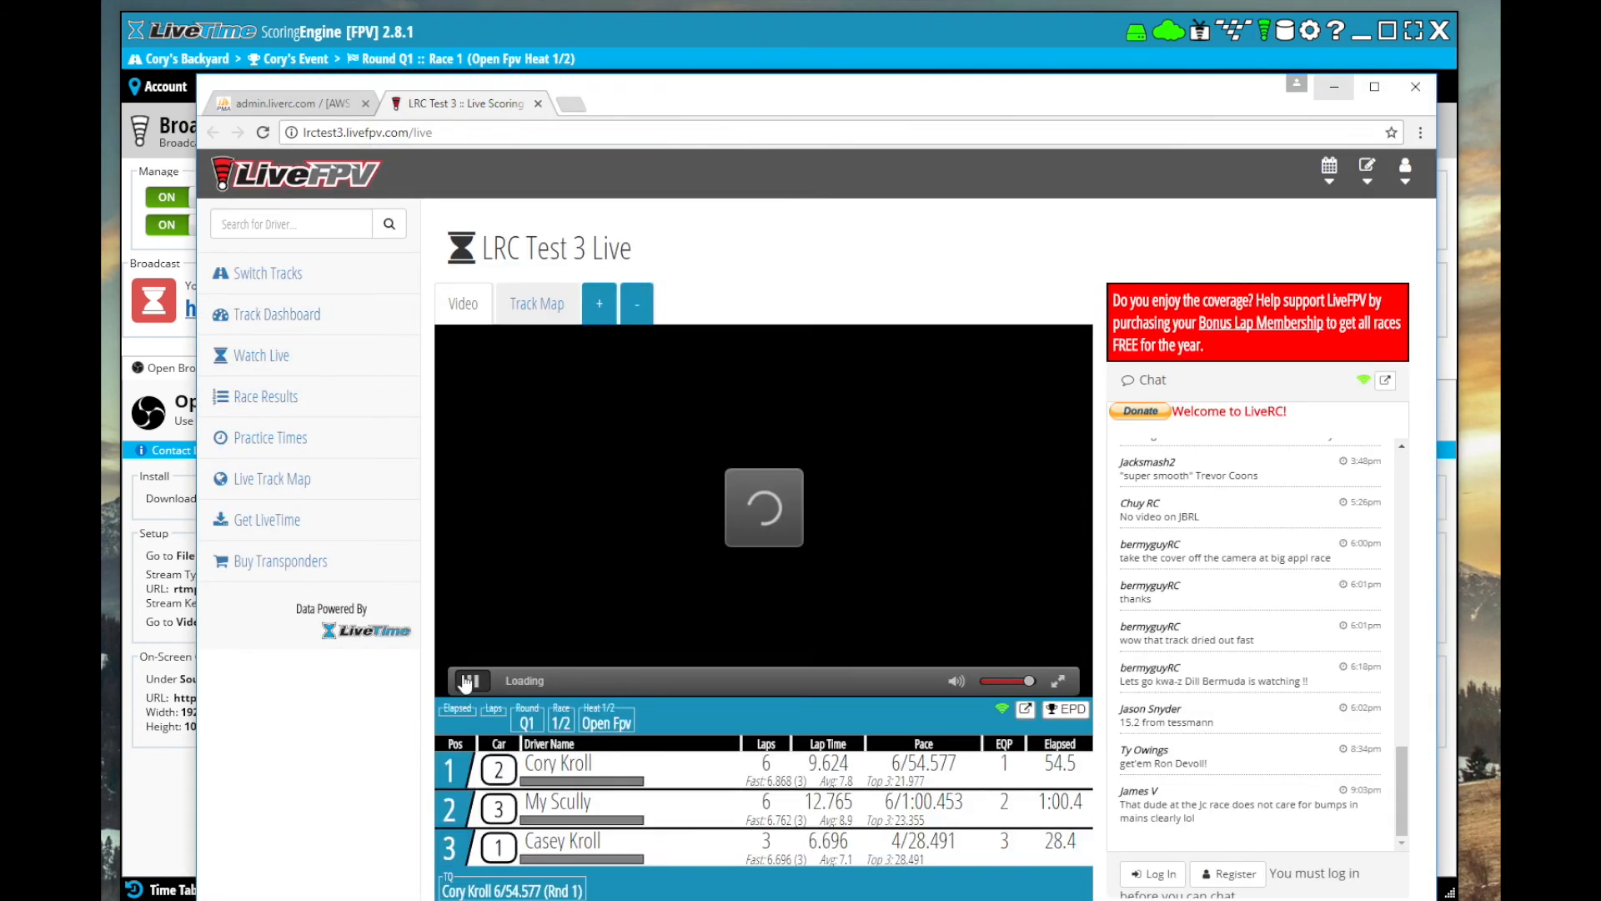
key("F5")
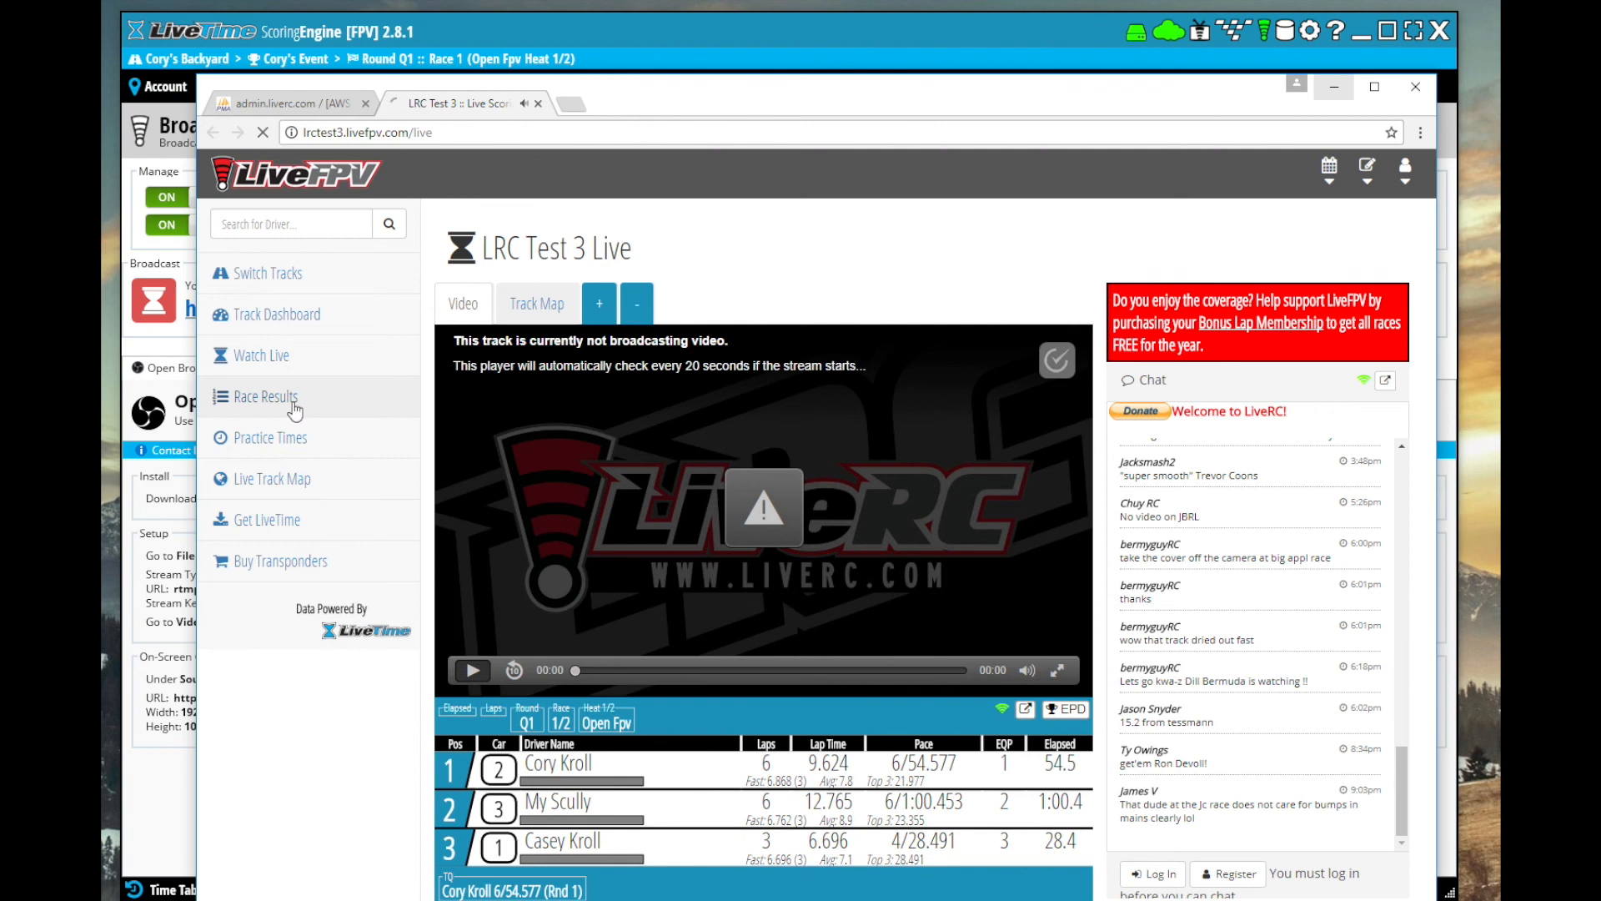
Examine the online results and lap-by-lap position graph for Race 1: Open Fpv, and go to the track dashboard
left_click(245, 401)
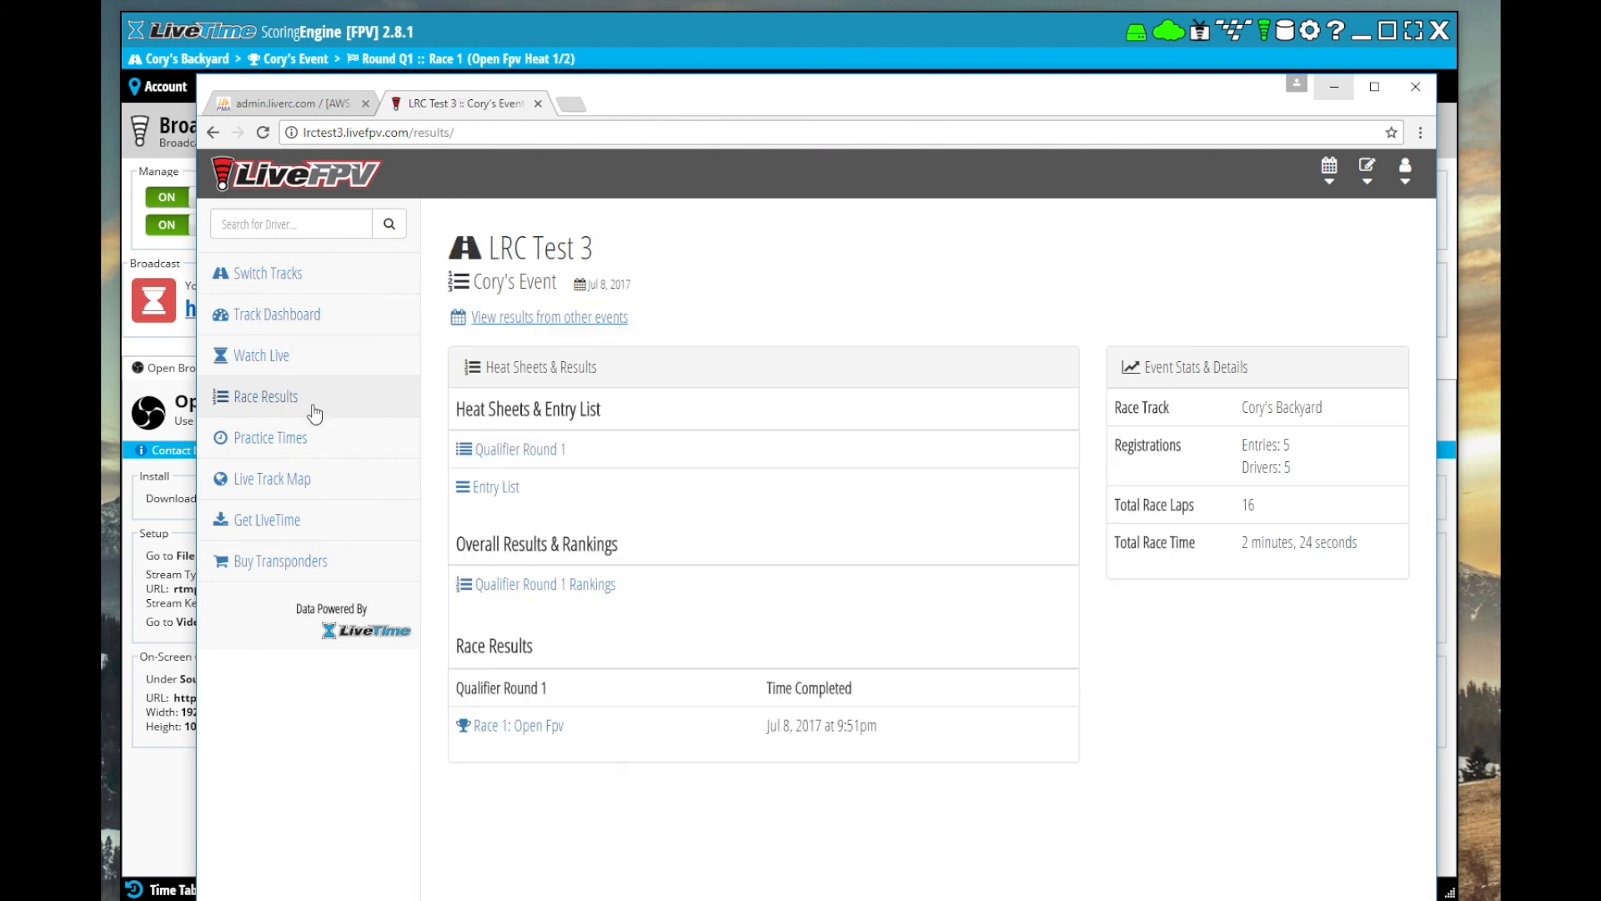
left_click(525, 728)
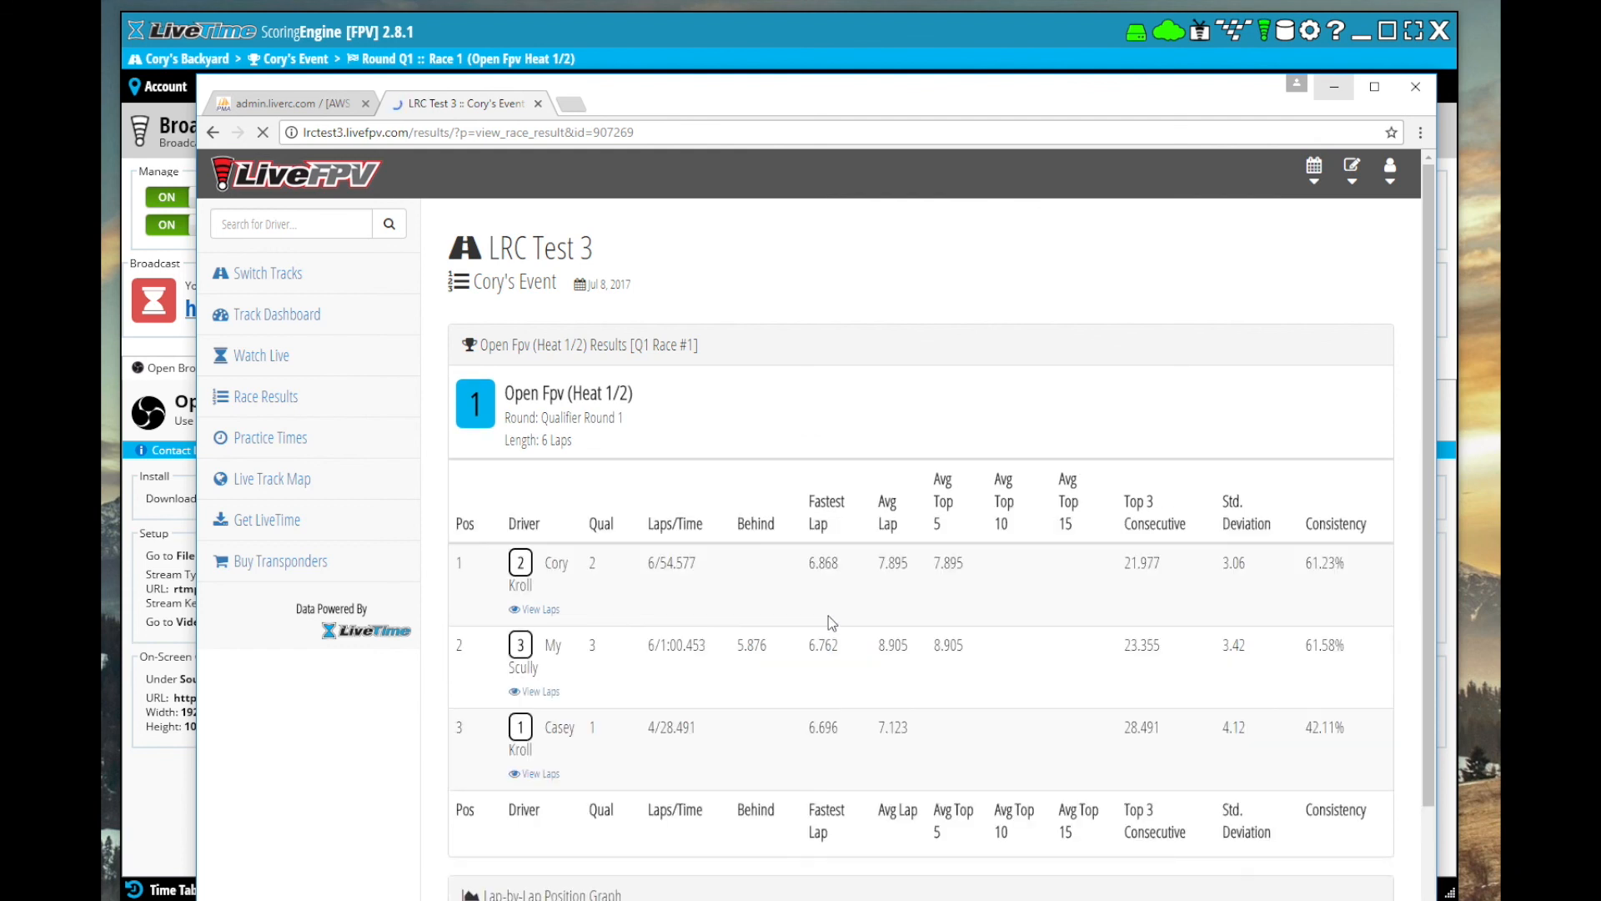
scroll(828, 616, "down", 3)
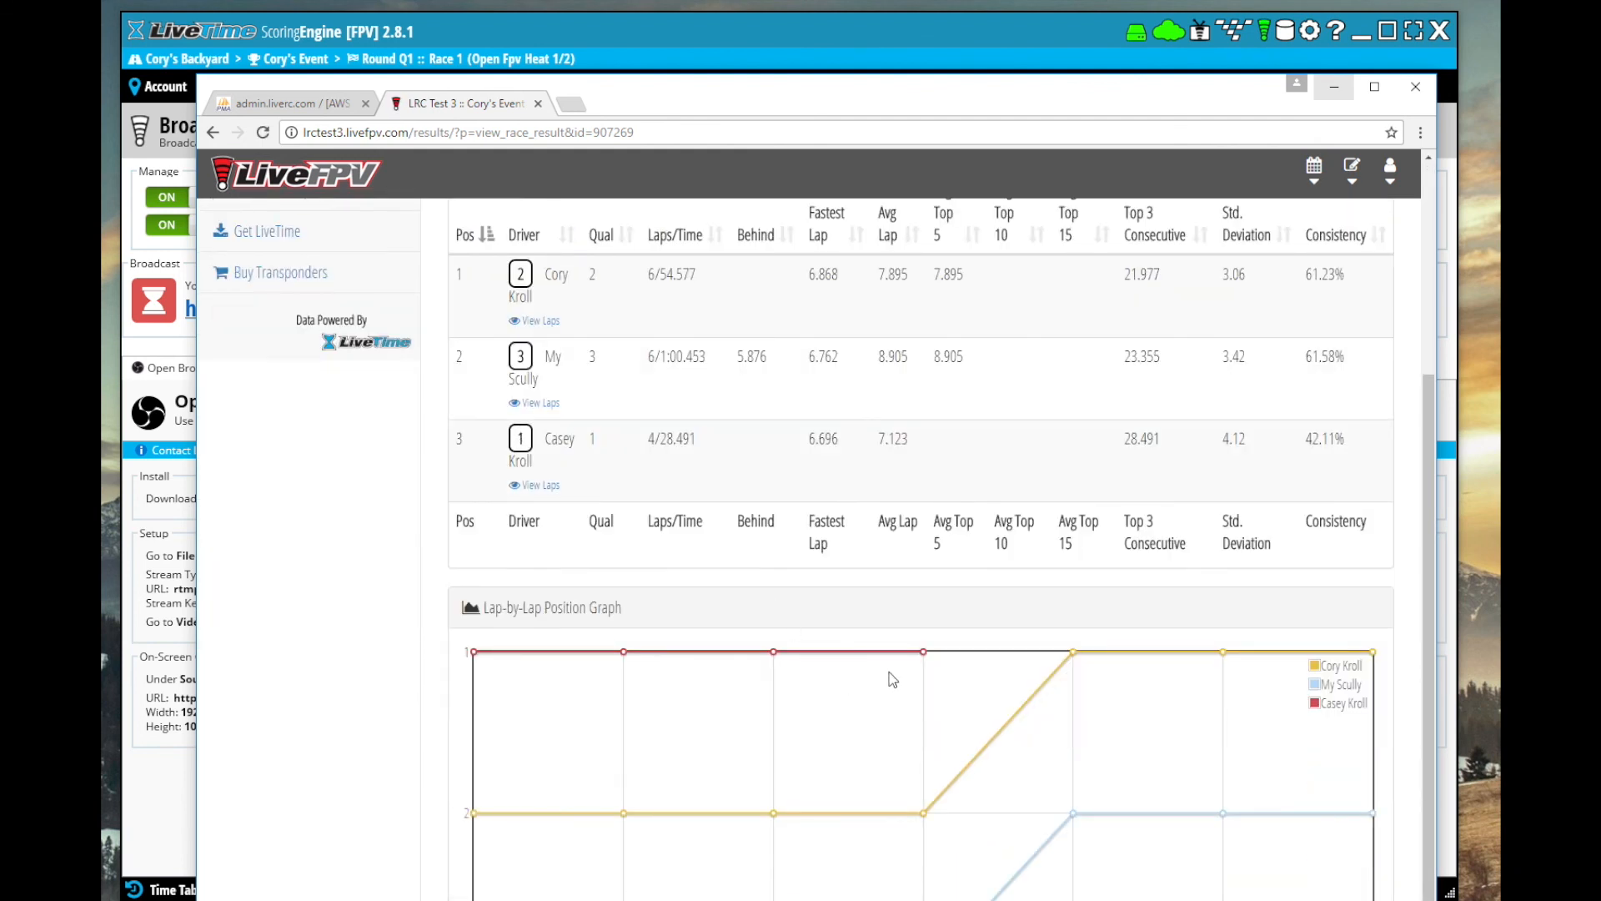
scroll(949, 787, "up", 3)
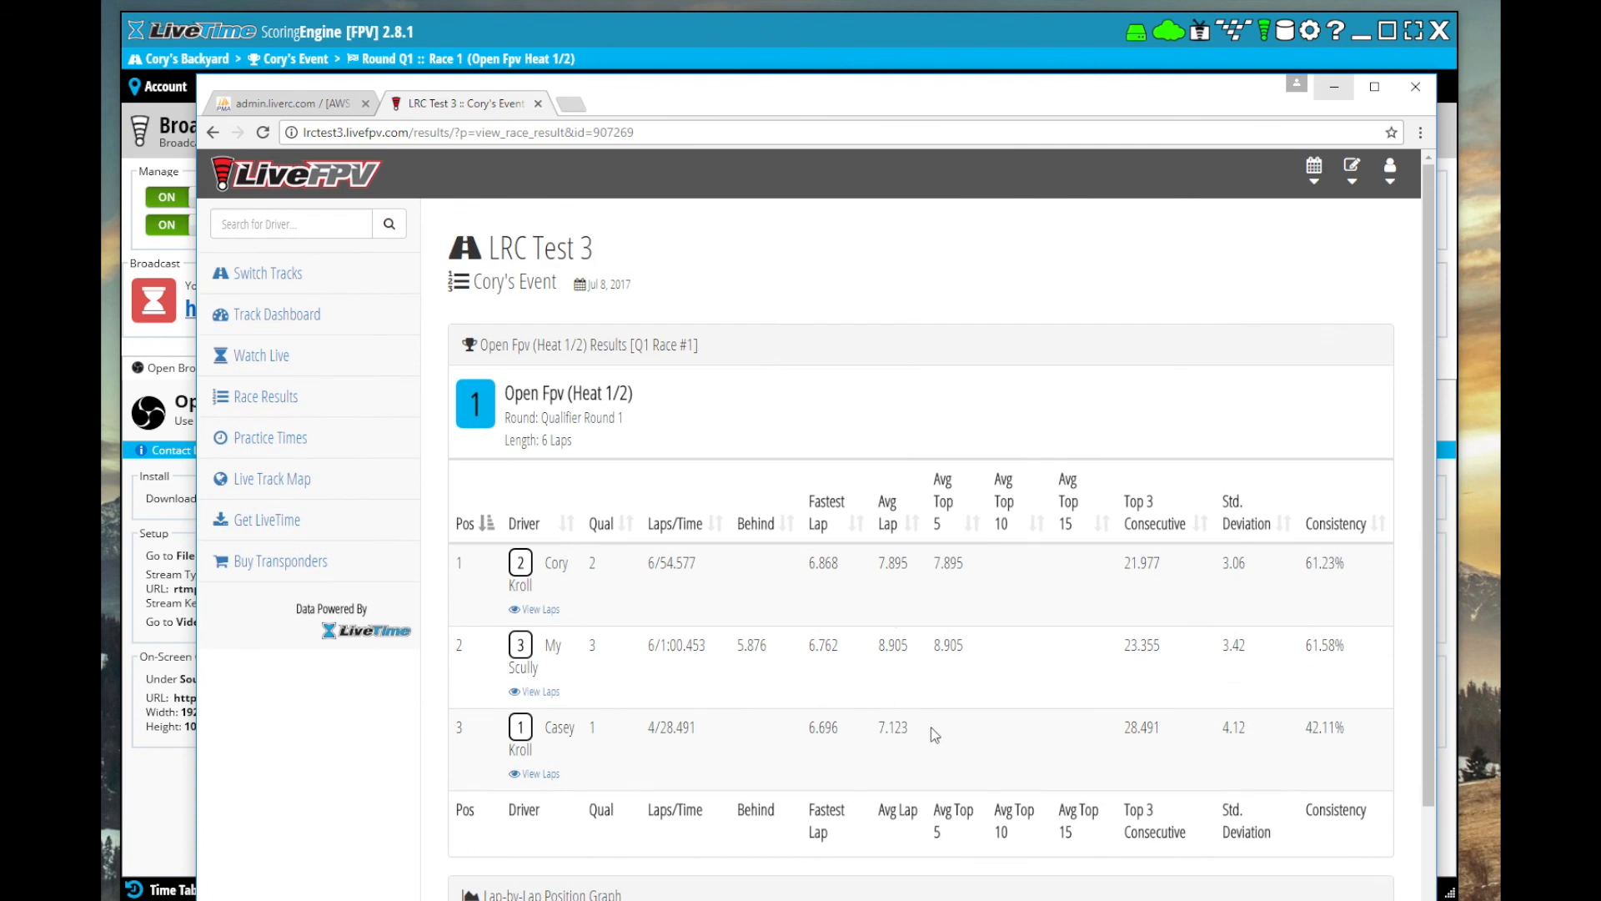
left_click(294, 320)
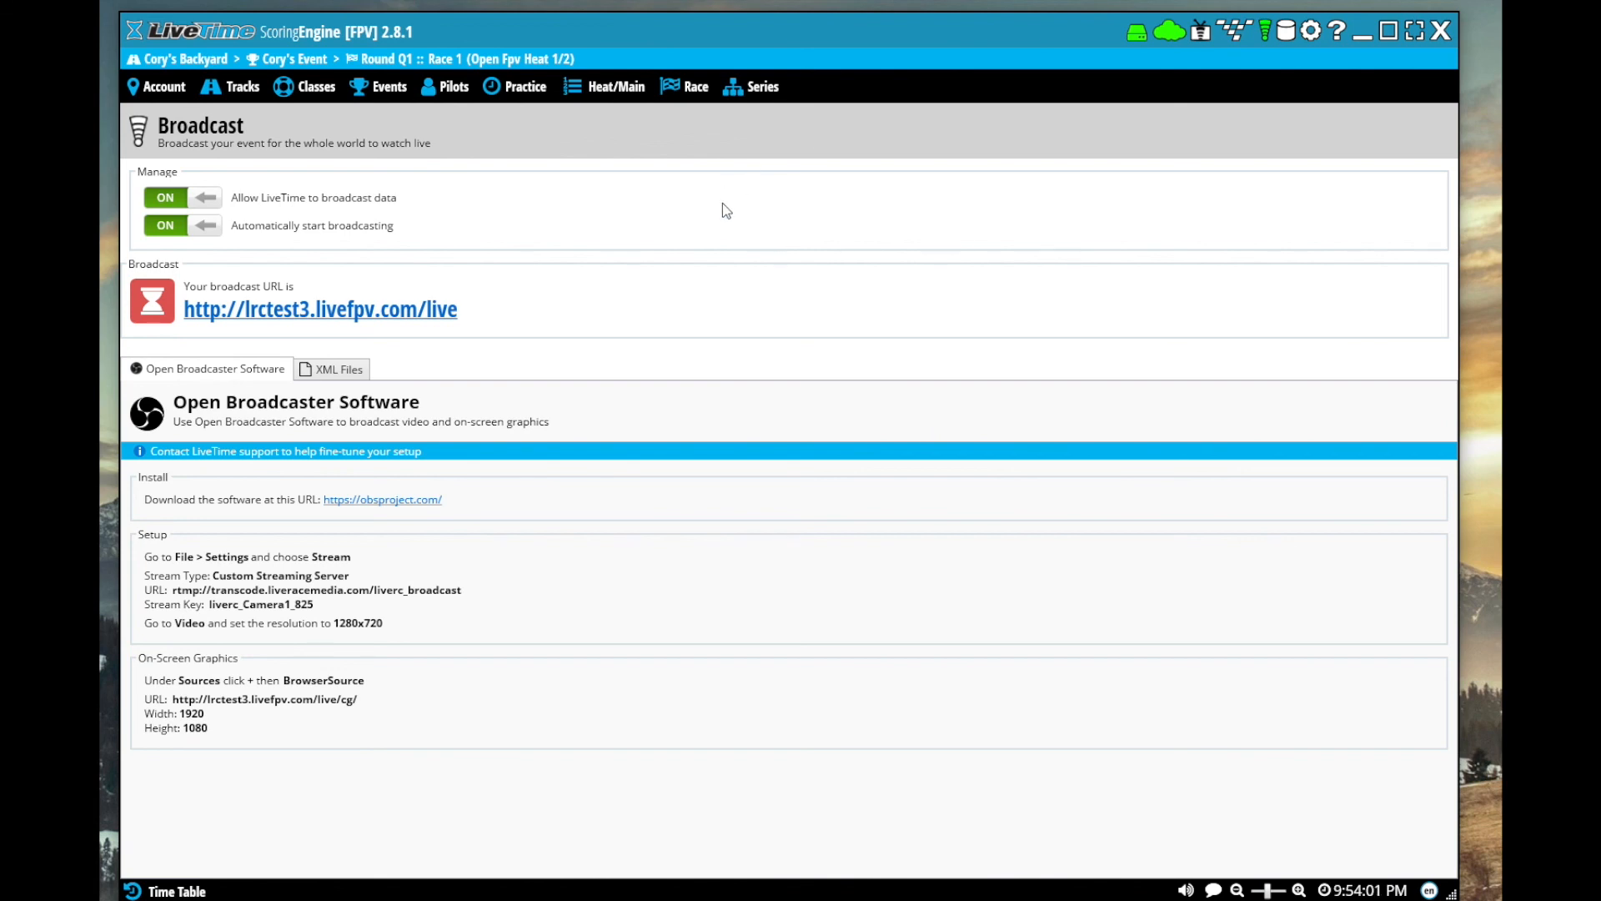
Back in LiveTime, make Open Fpv heat 2 of round Q1 the current race and check the heat lineups
left_click(685, 86)
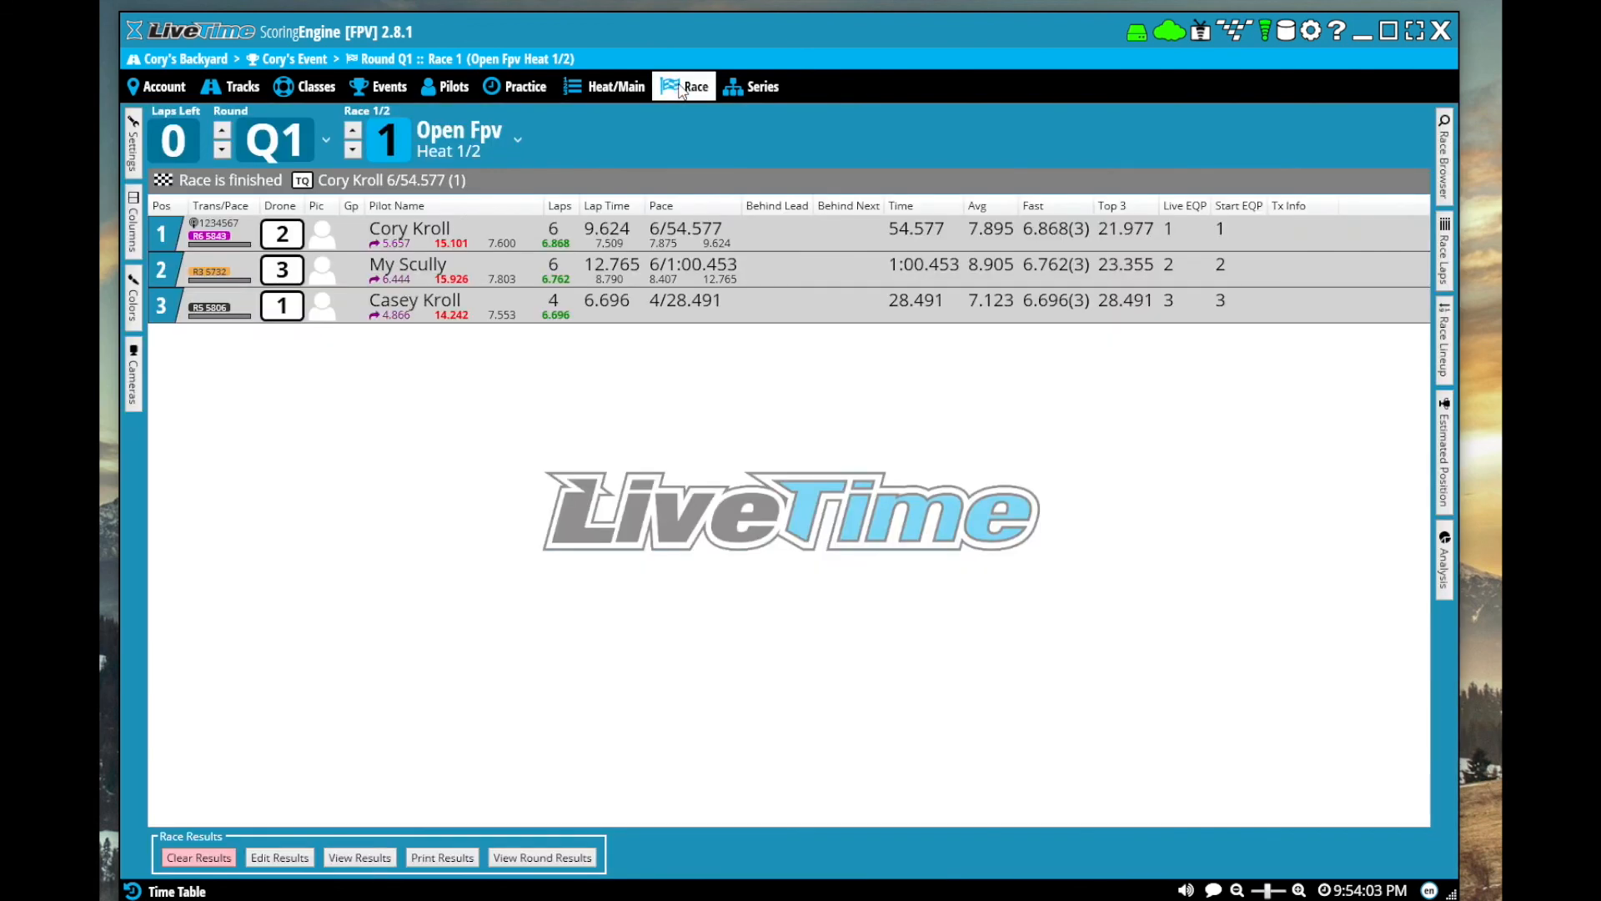
left_click(351, 150)
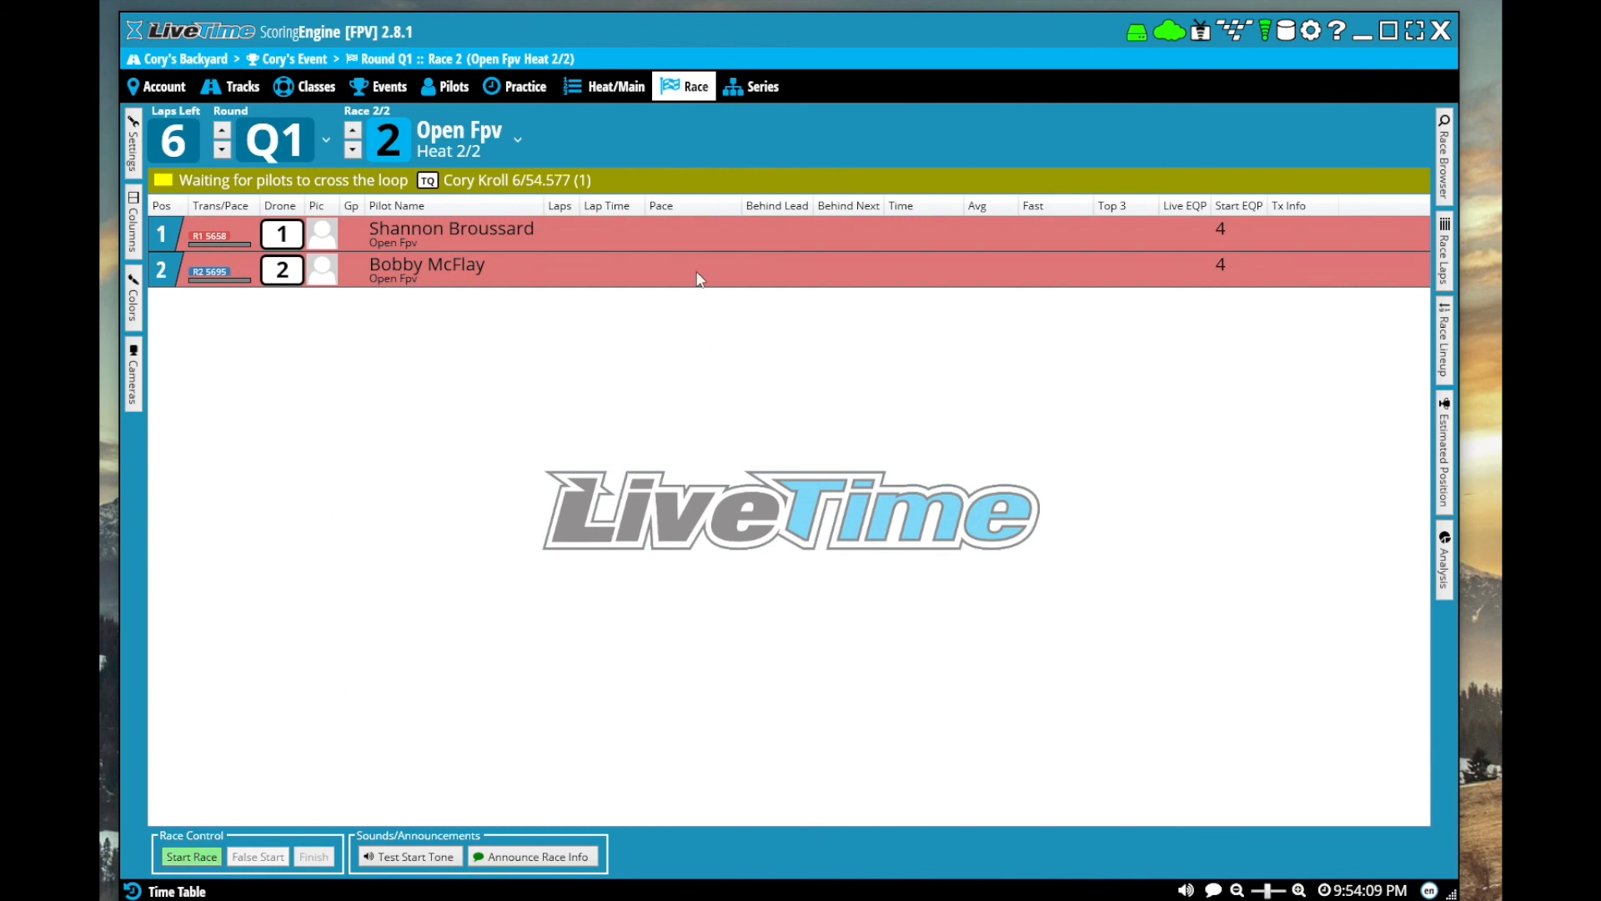
left_click(615, 92)
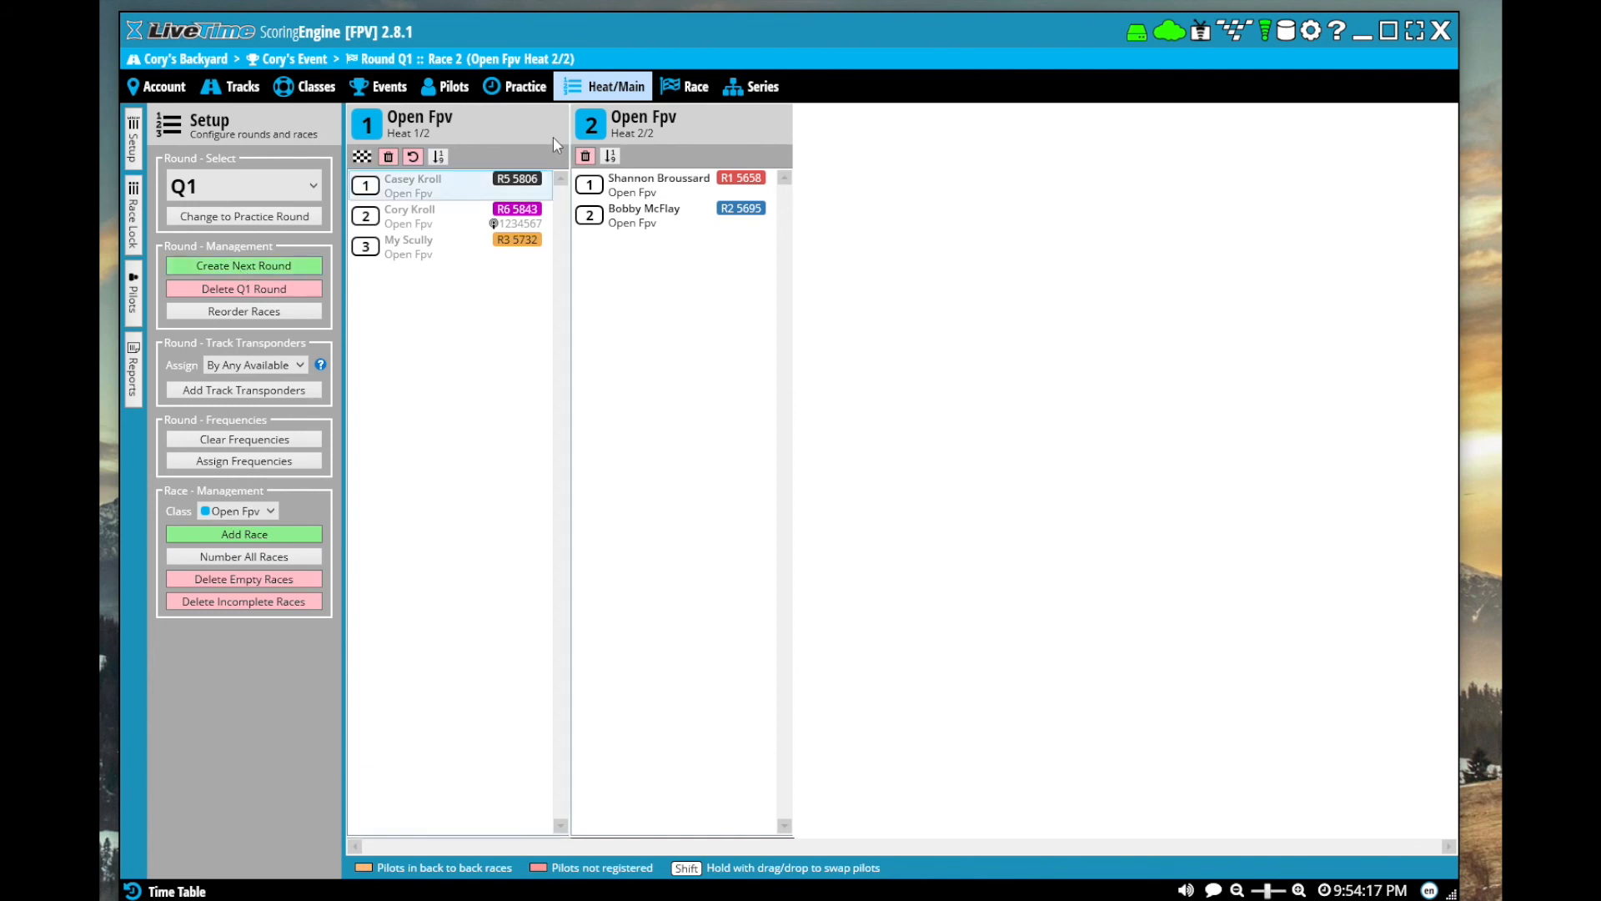
left_click(686, 88)
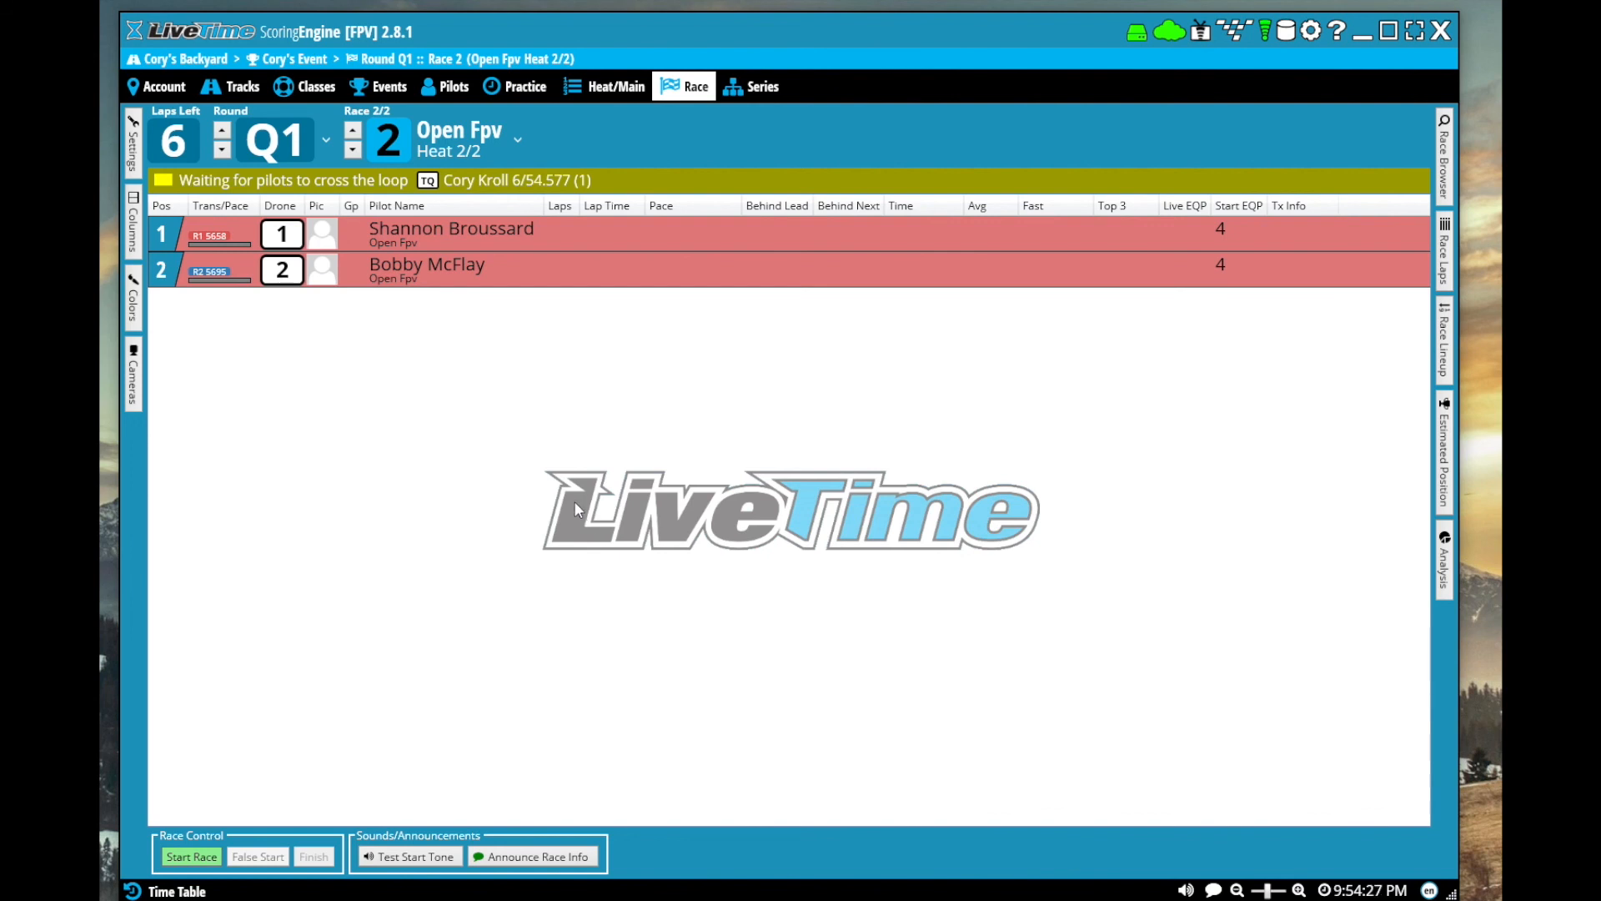
Try the Countdowns Between Races mode in the time table, and set the mode back to No Time Table
left_click(176, 892)
left_click(383, 198)
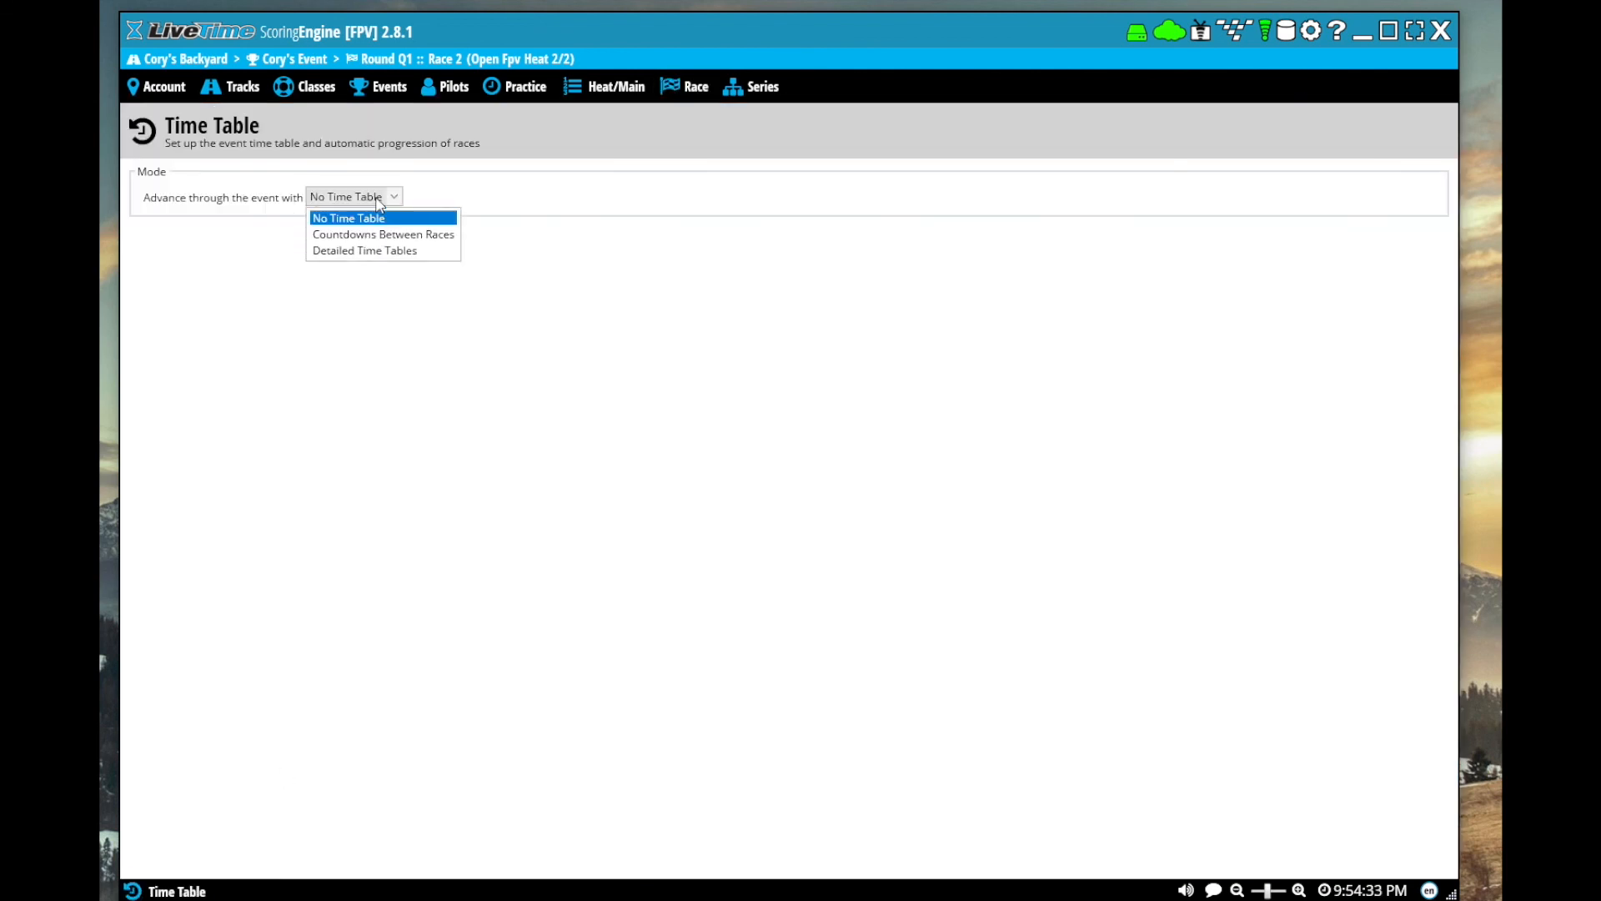
left_click(379, 234)
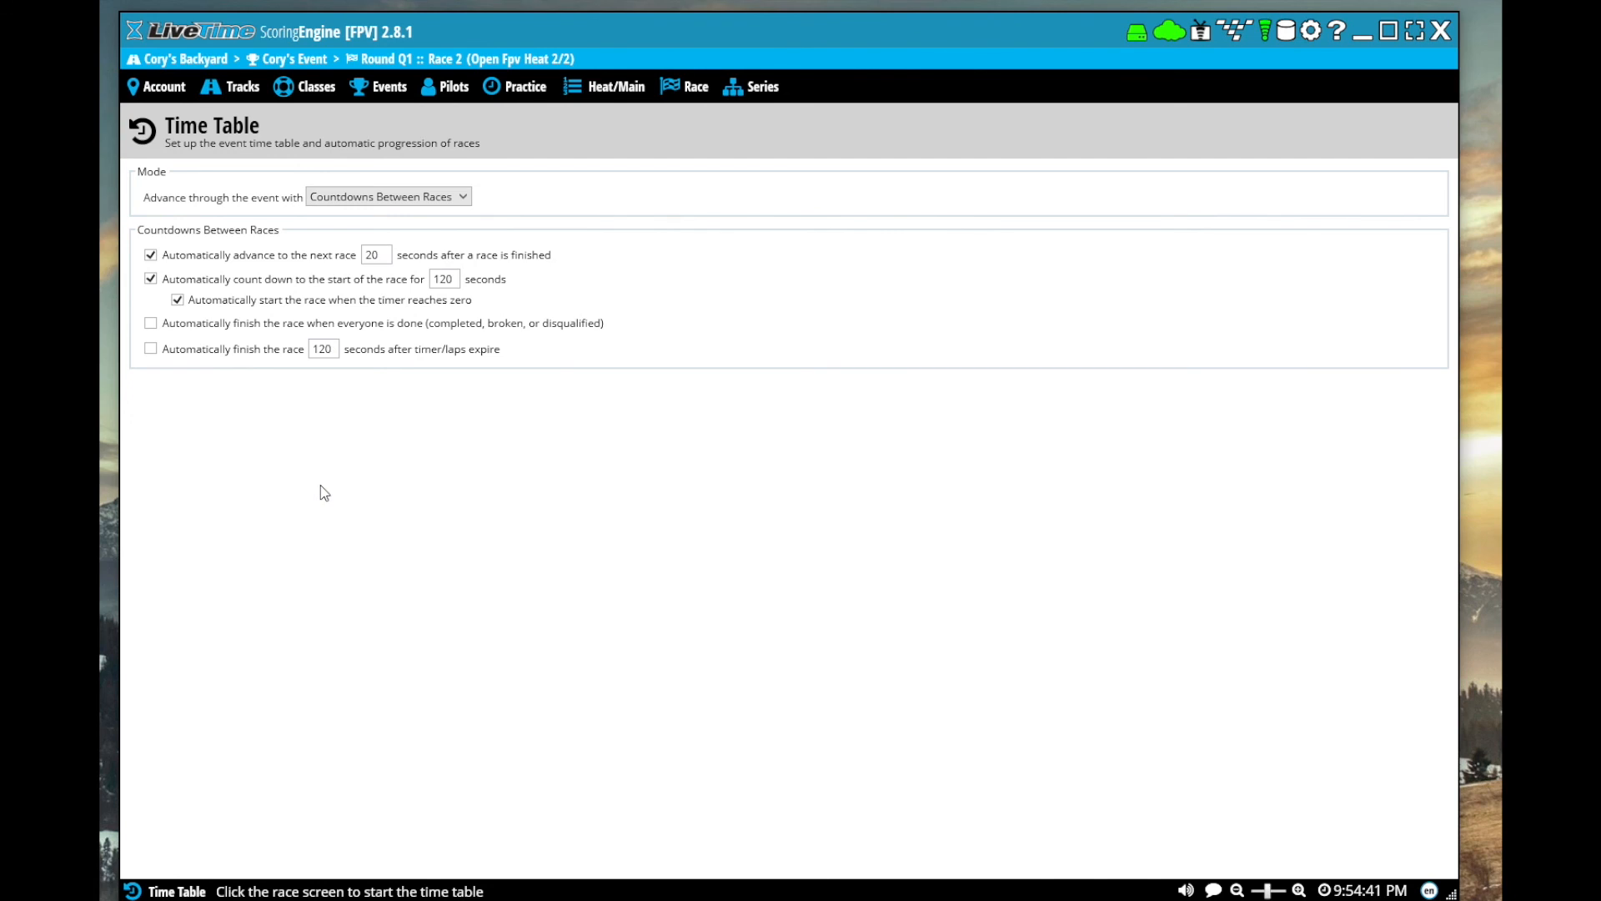
left_click(435, 197)
left_click(350, 211)
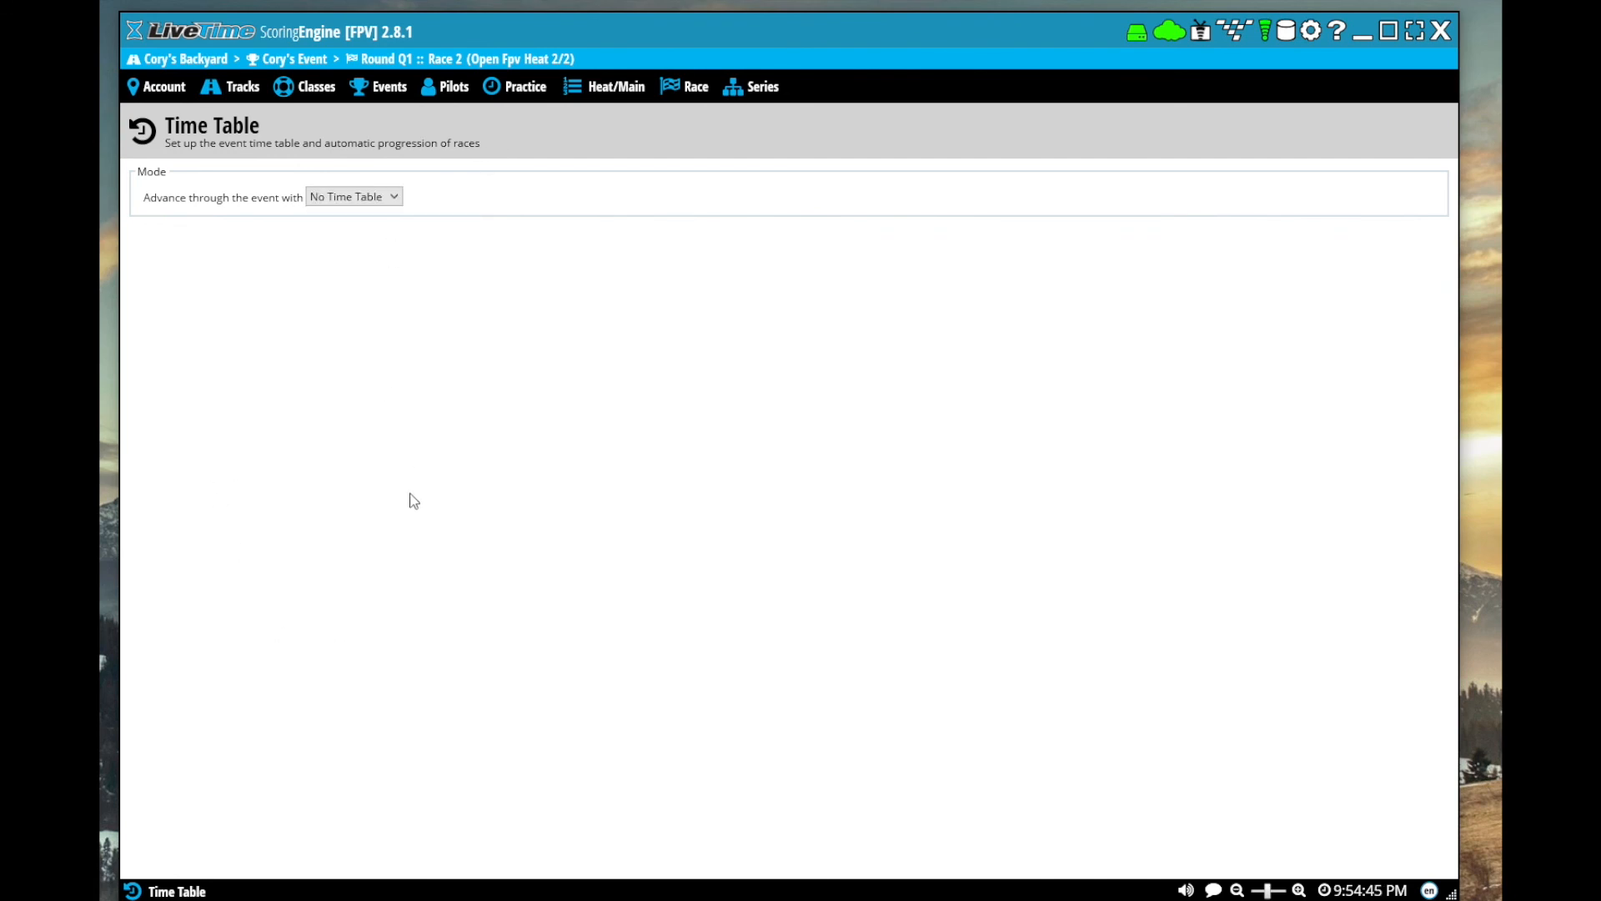
Examine the database management tools: the decoder passing search and the second-place pilot's lap details for round Q1 race 1 in the Race Editor
left_click(686, 87)
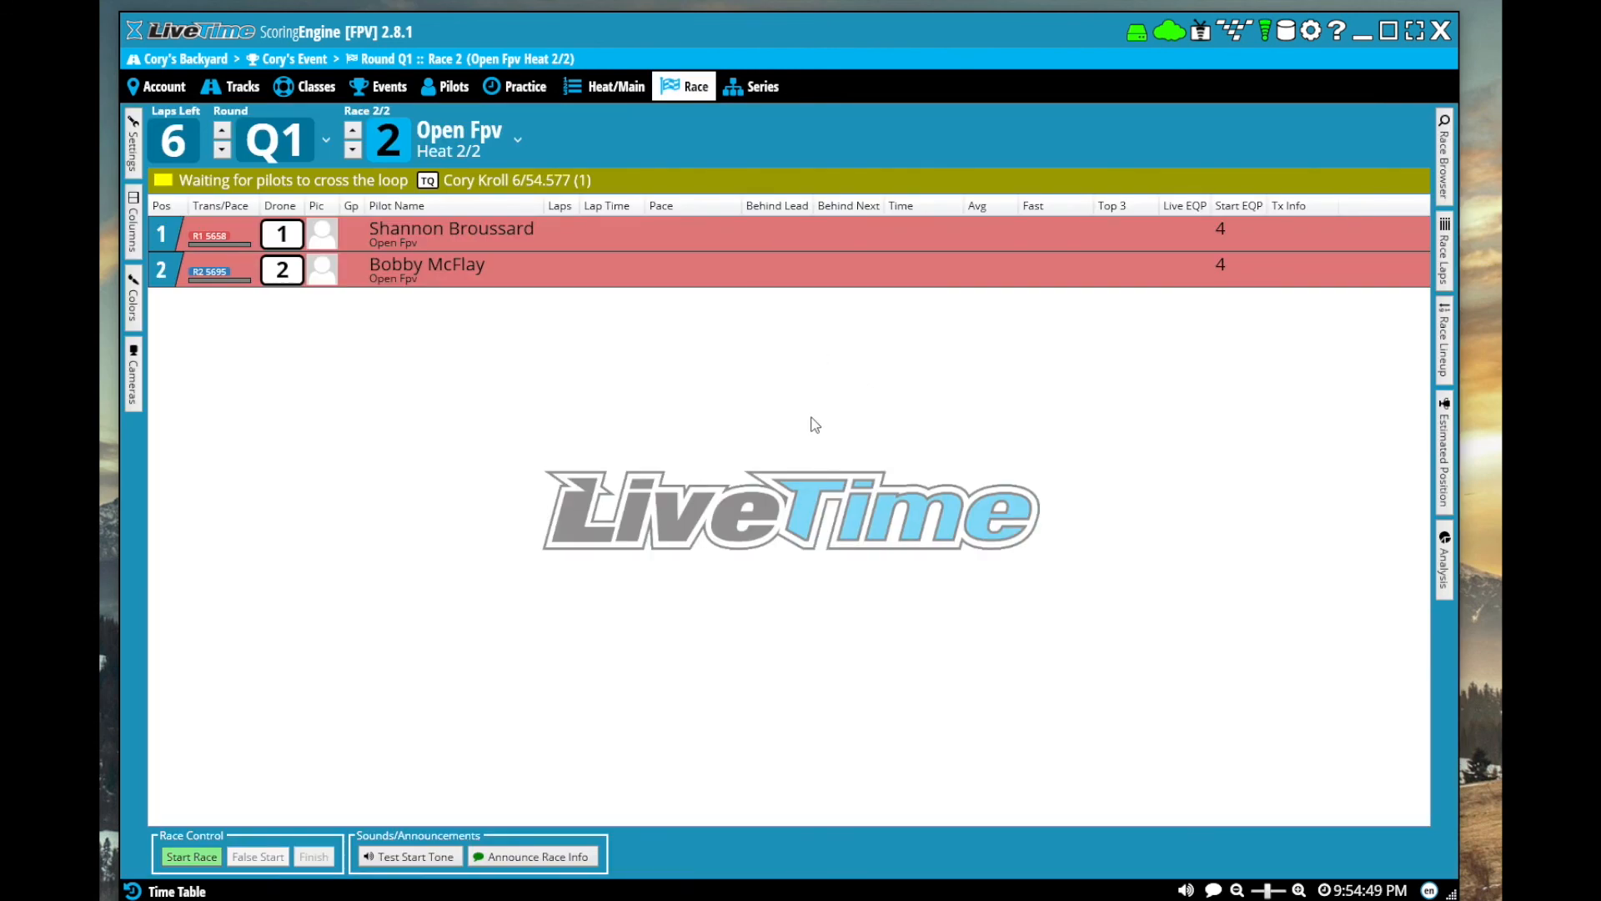
left_click(1284, 34)
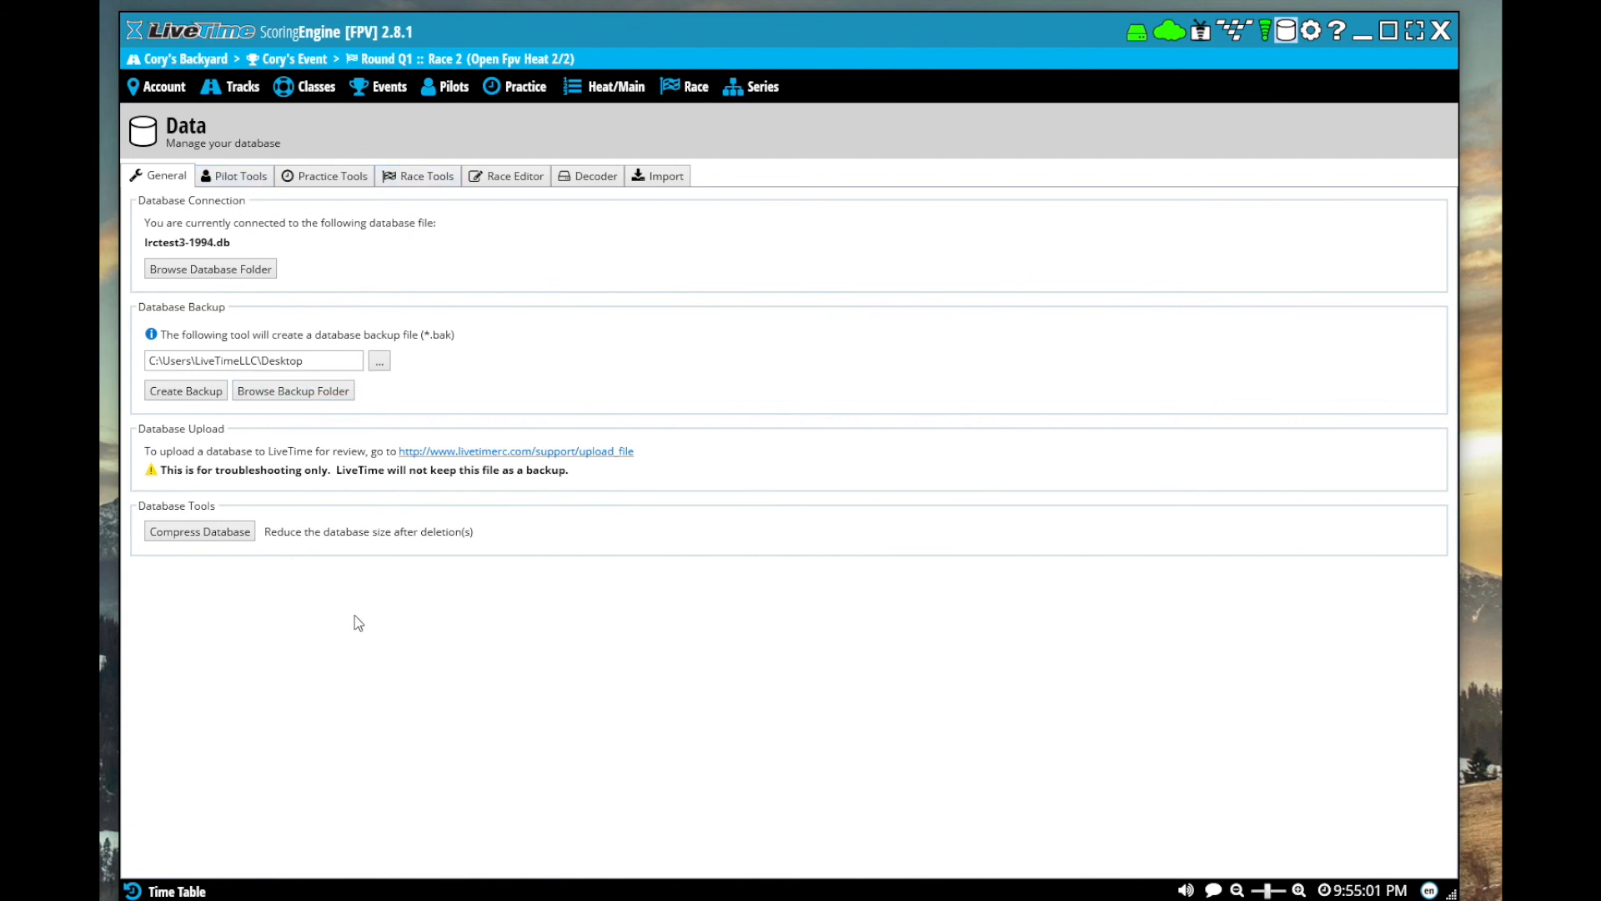
left_click(602, 177)
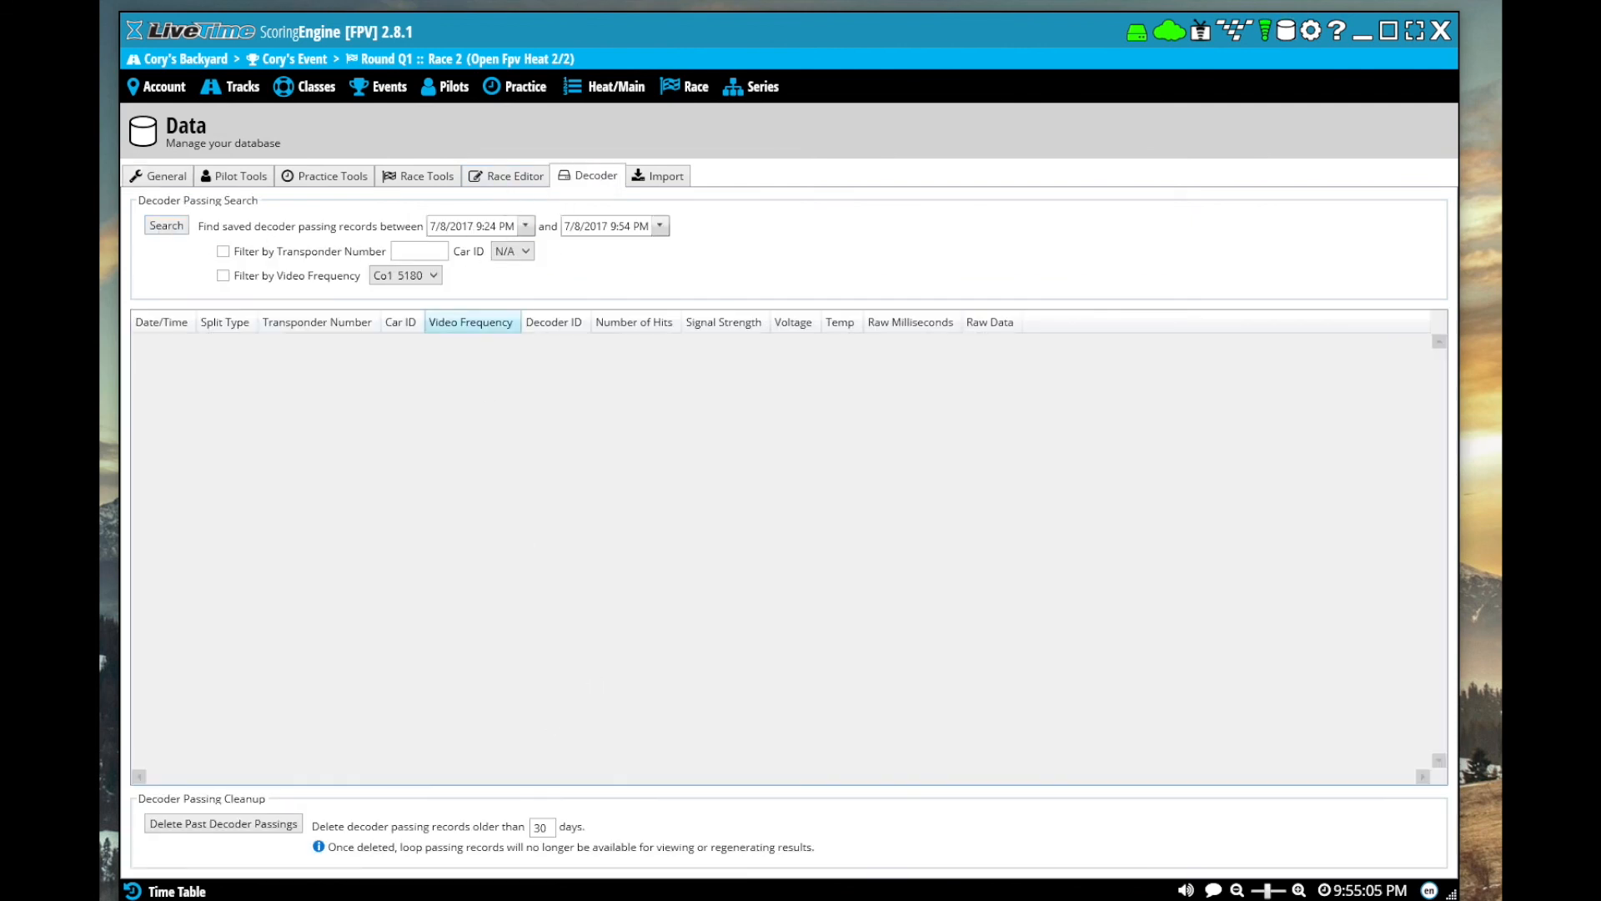
left_click(511, 172)
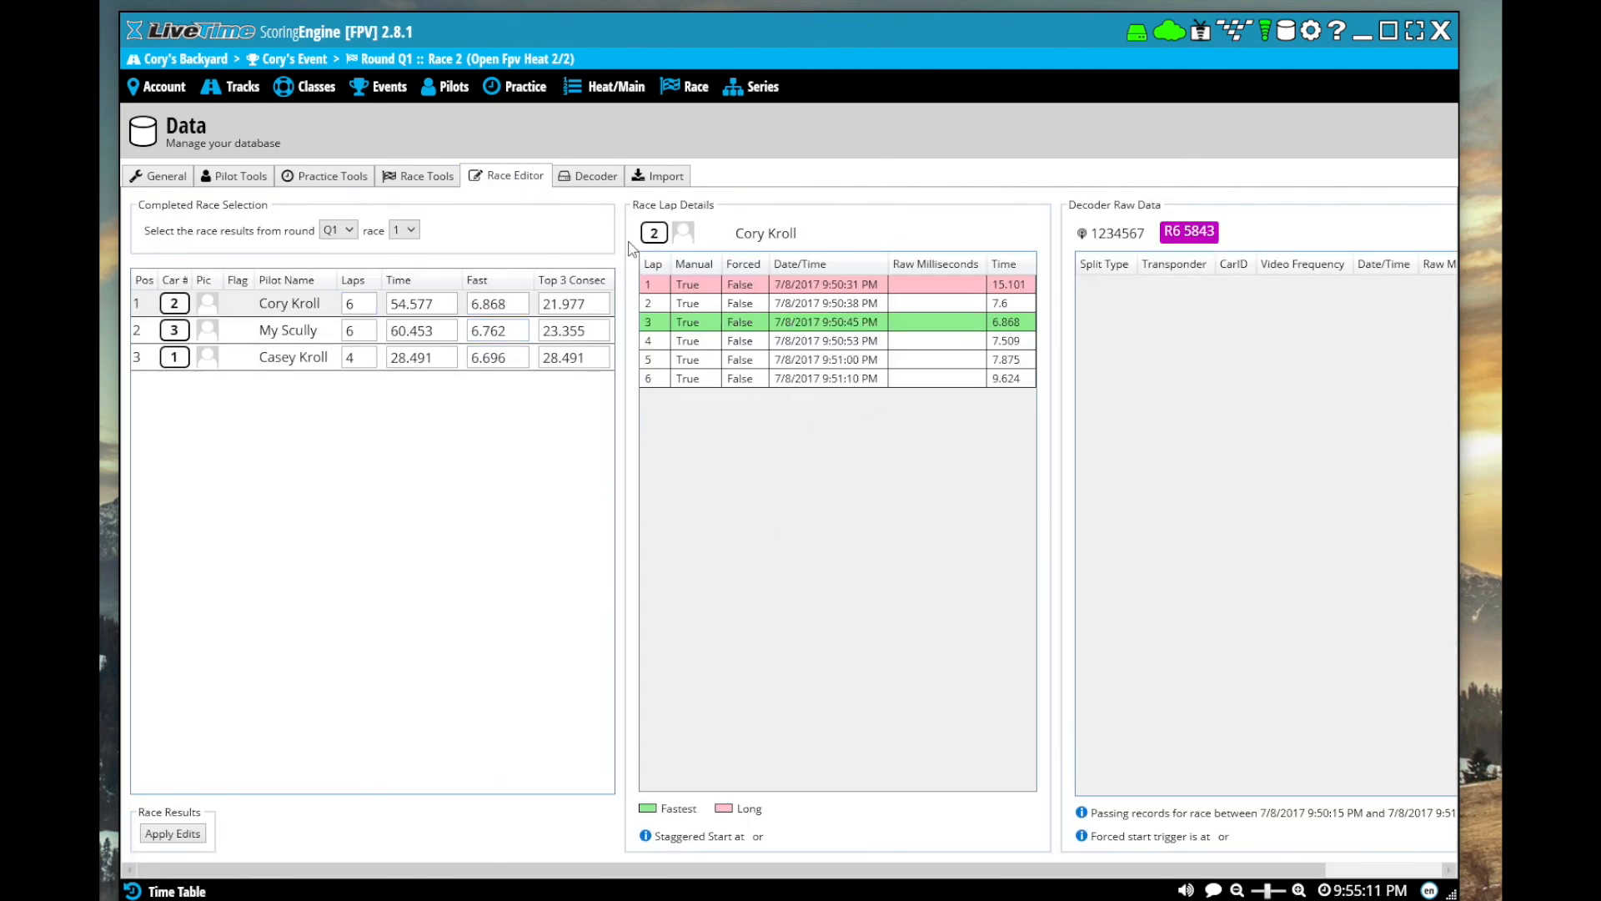
left_click(372, 331)
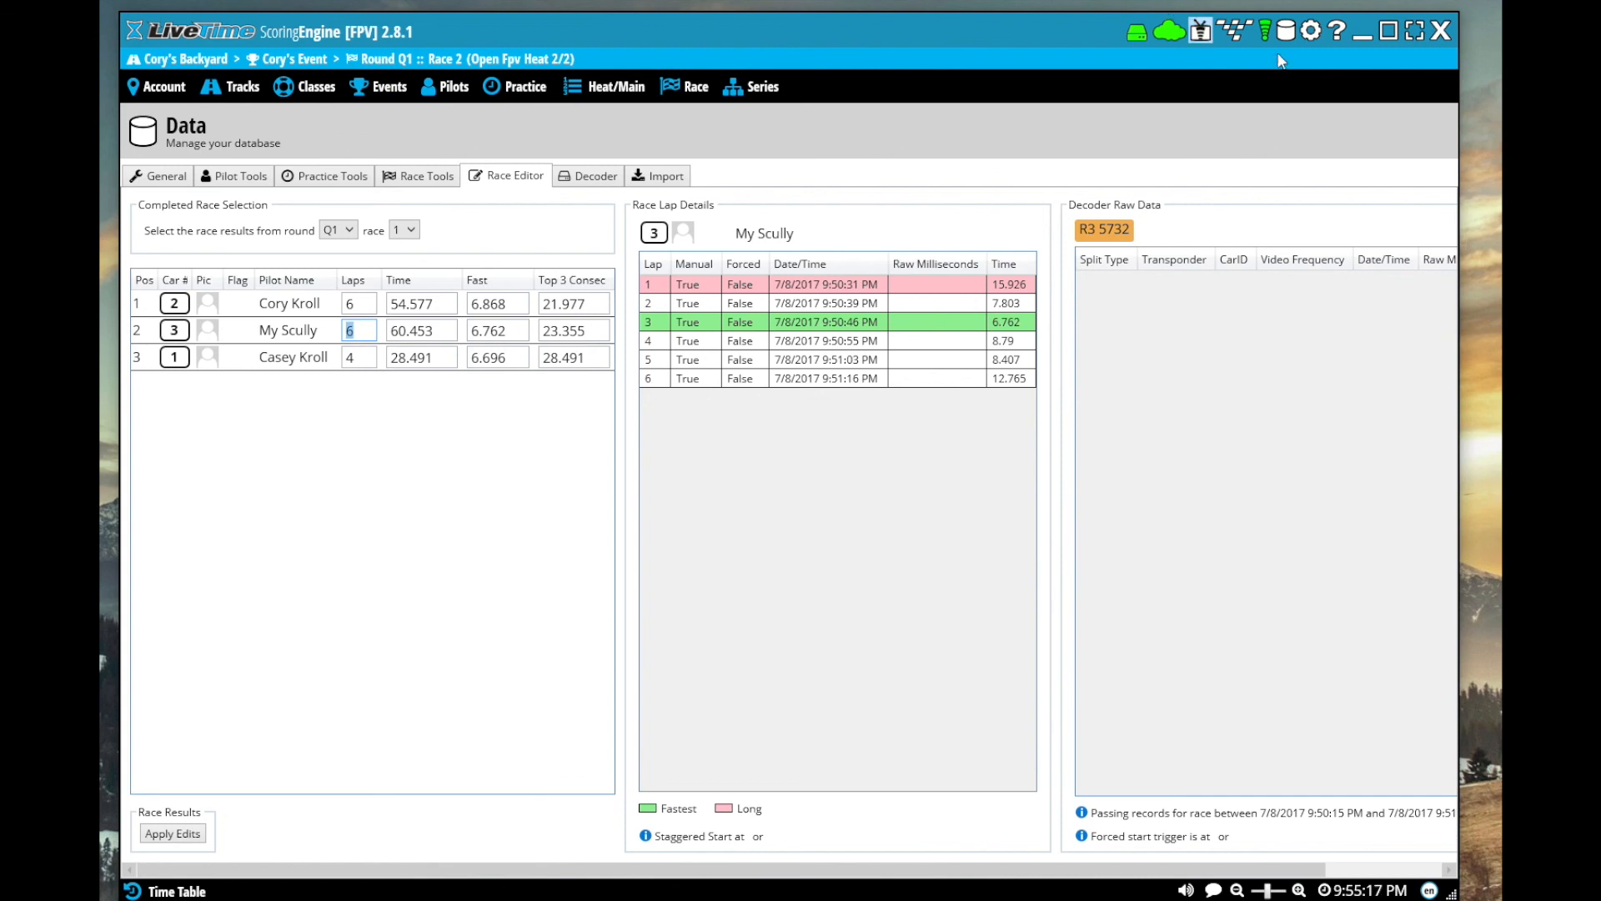
In the global sound and announcer settings, set the voice to Microsoft Zira Desktop and make its speaking speed somewhat faster
left_click(1311, 34)
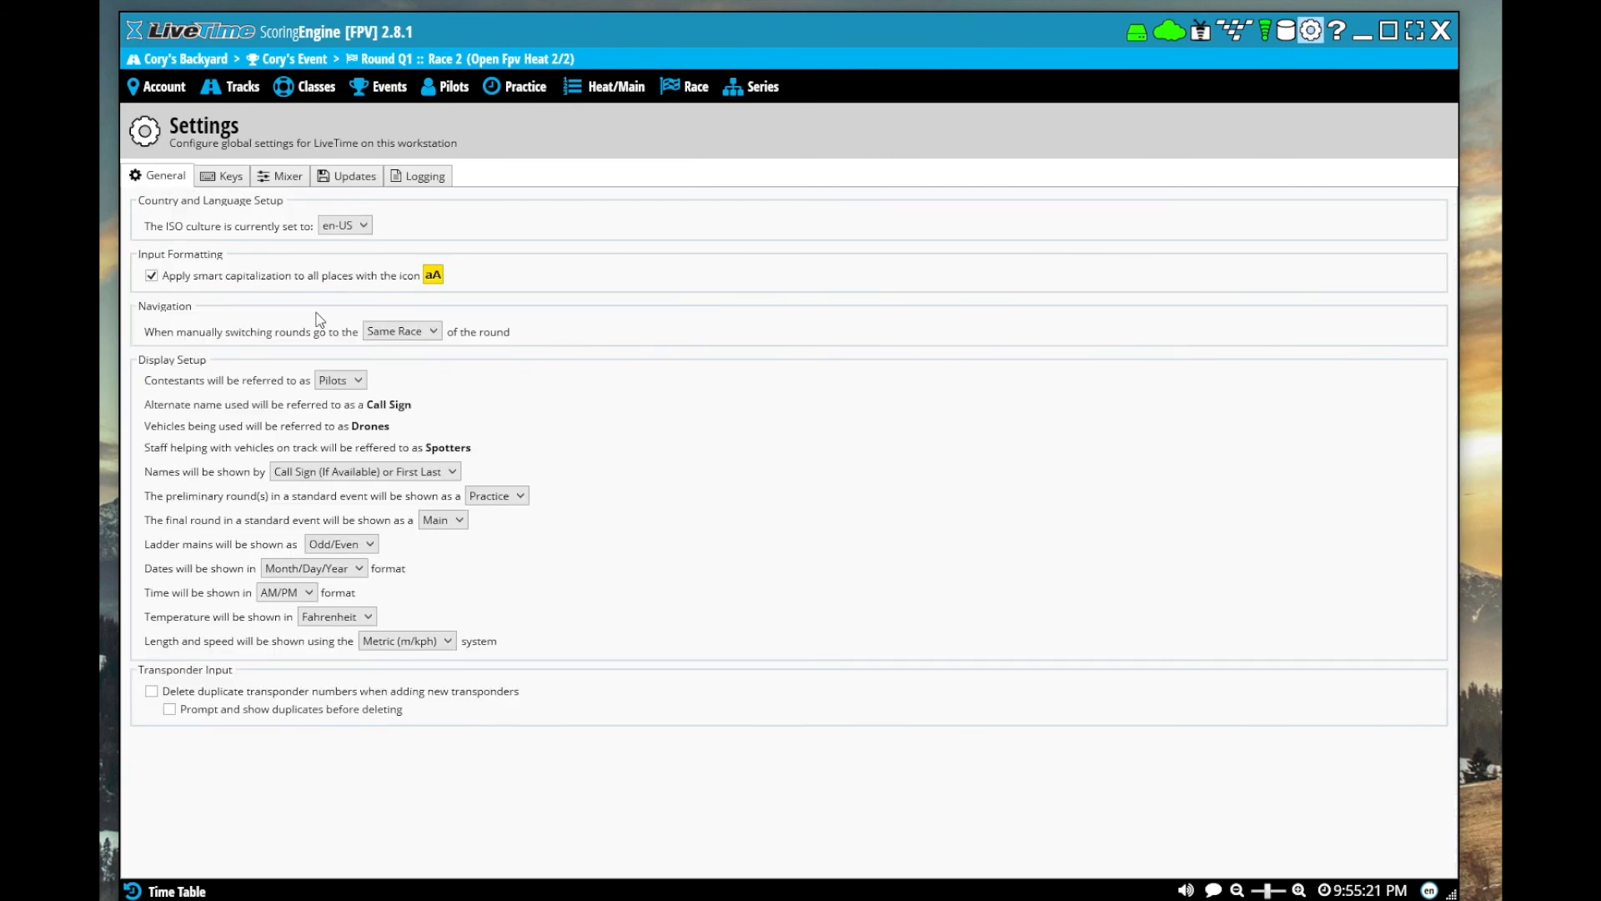
left_click(290, 182)
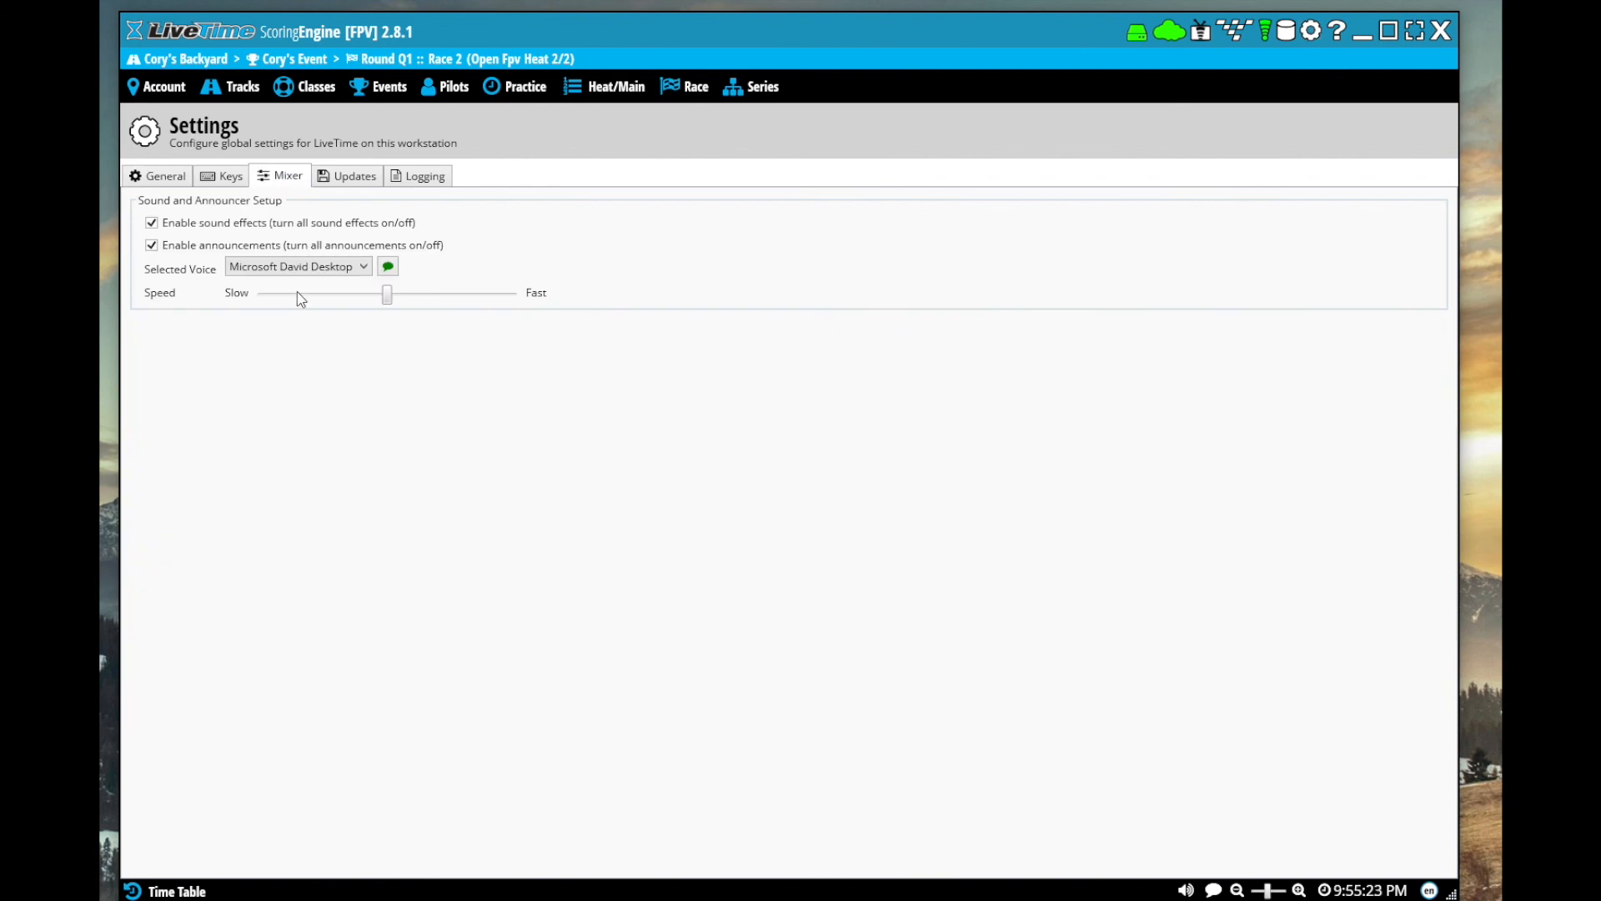
left_click(338, 269)
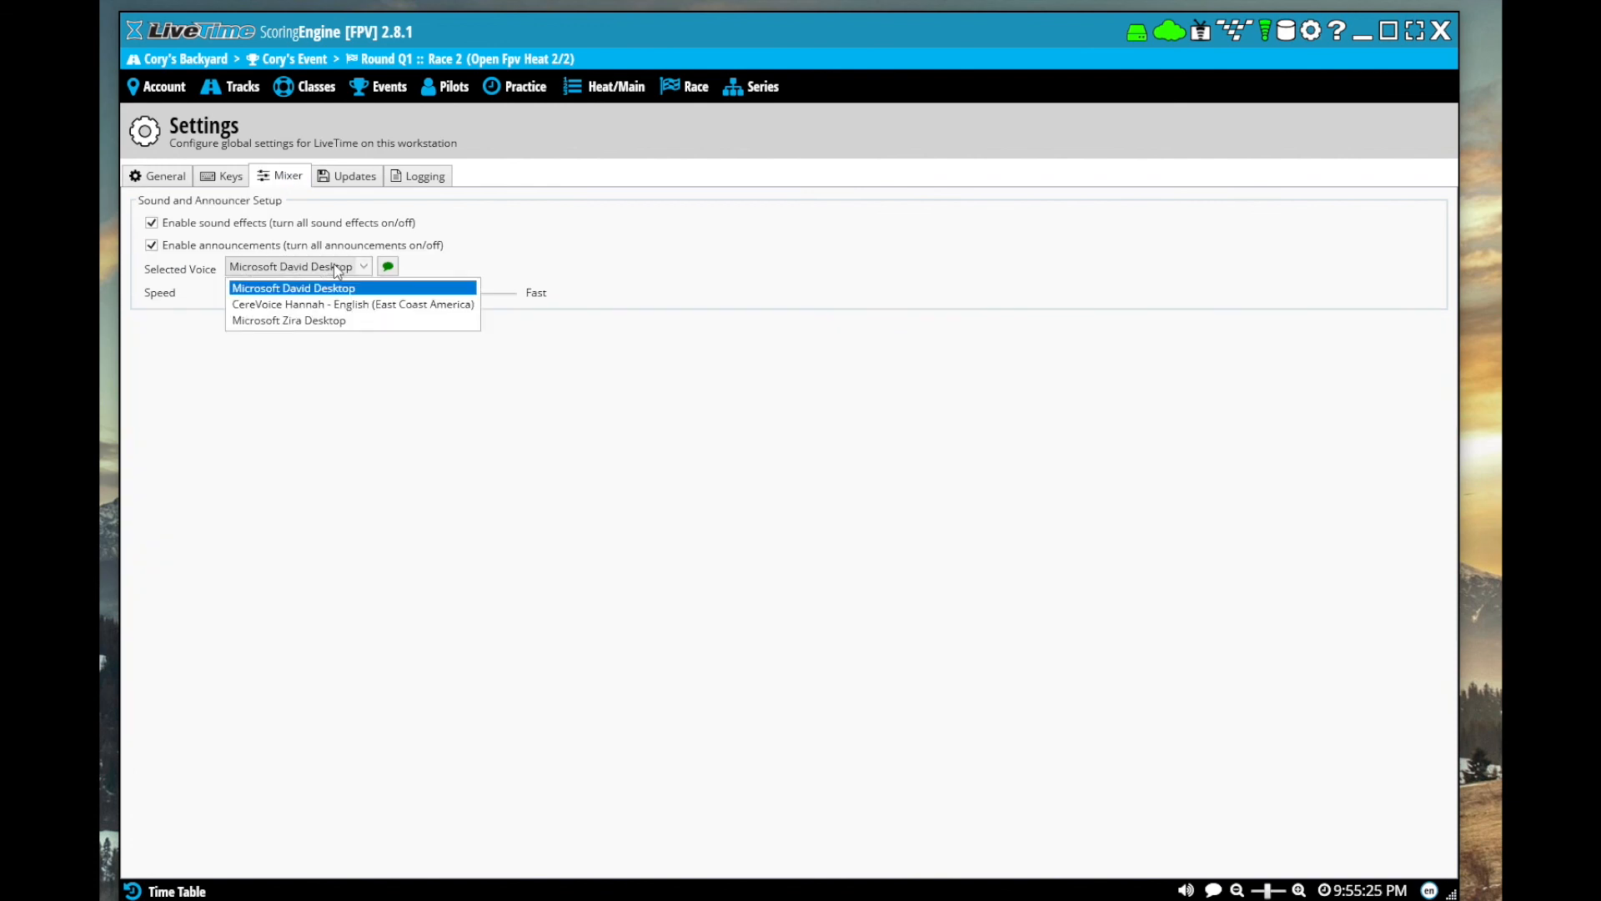
left_click(297, 320)
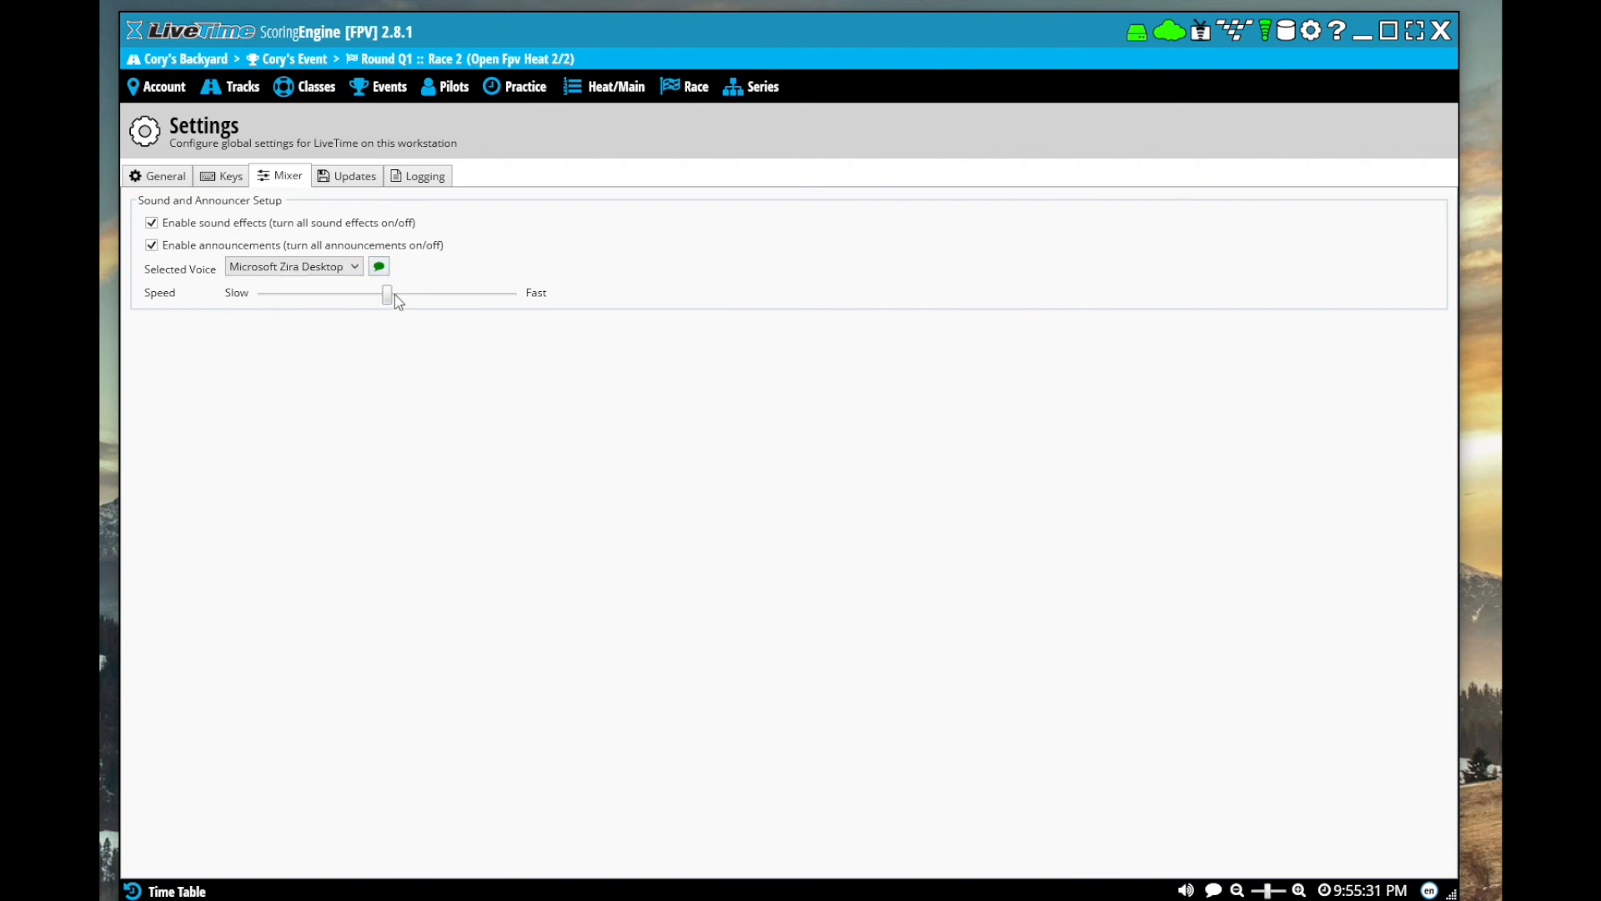
left_click(439, 294)
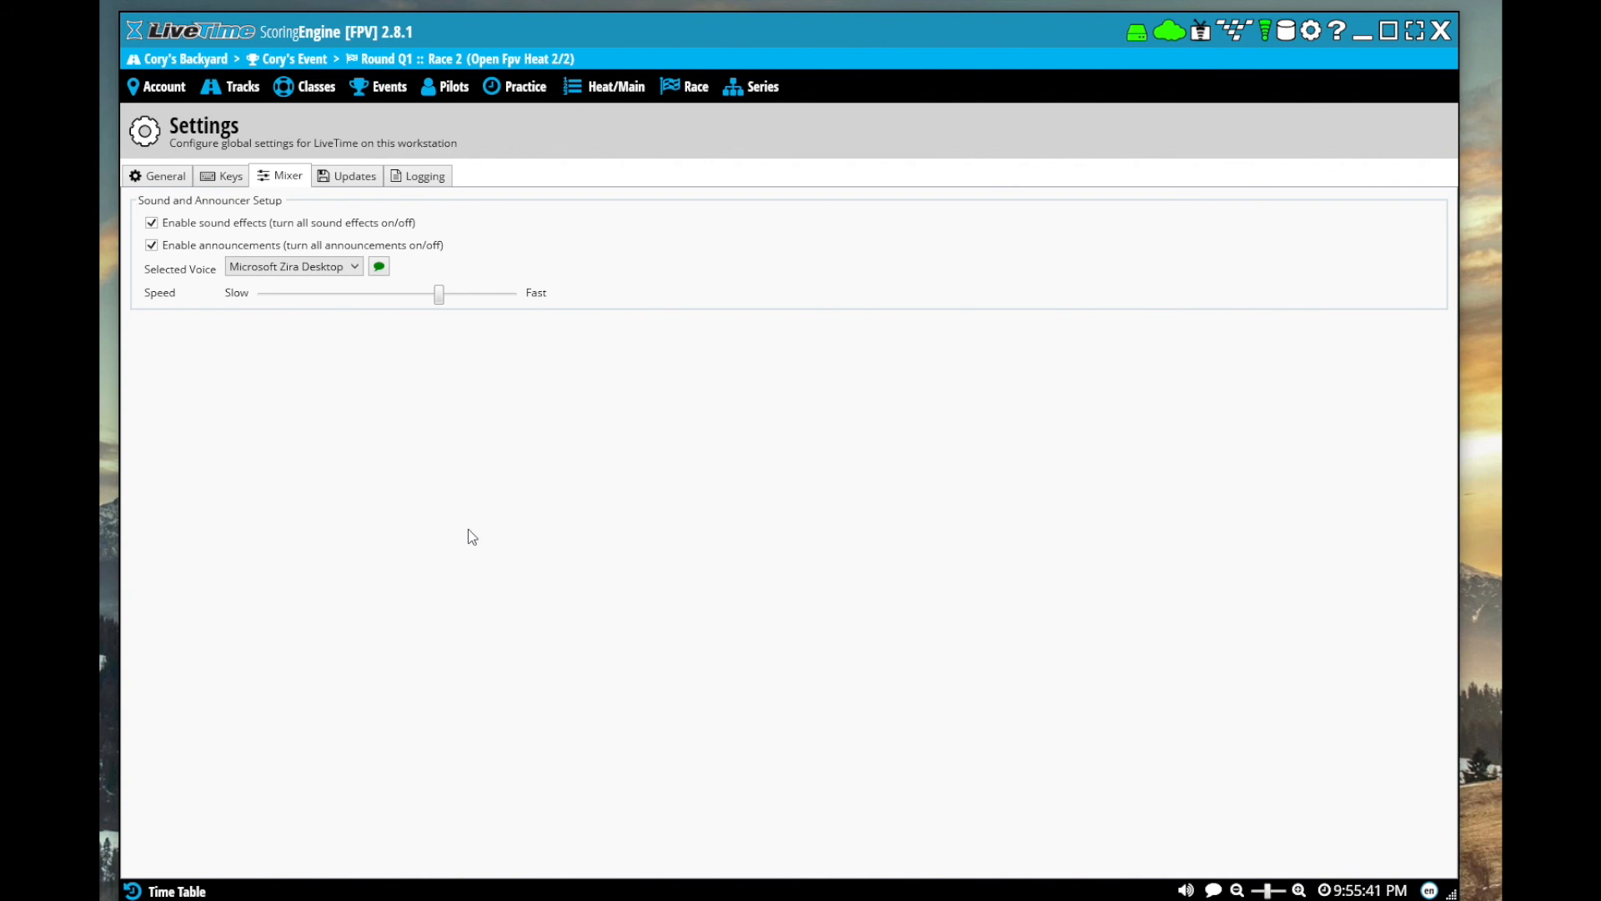
View the LiveTime support contact, remote support and error log options, and return to the current race
left_click(1337, 33)
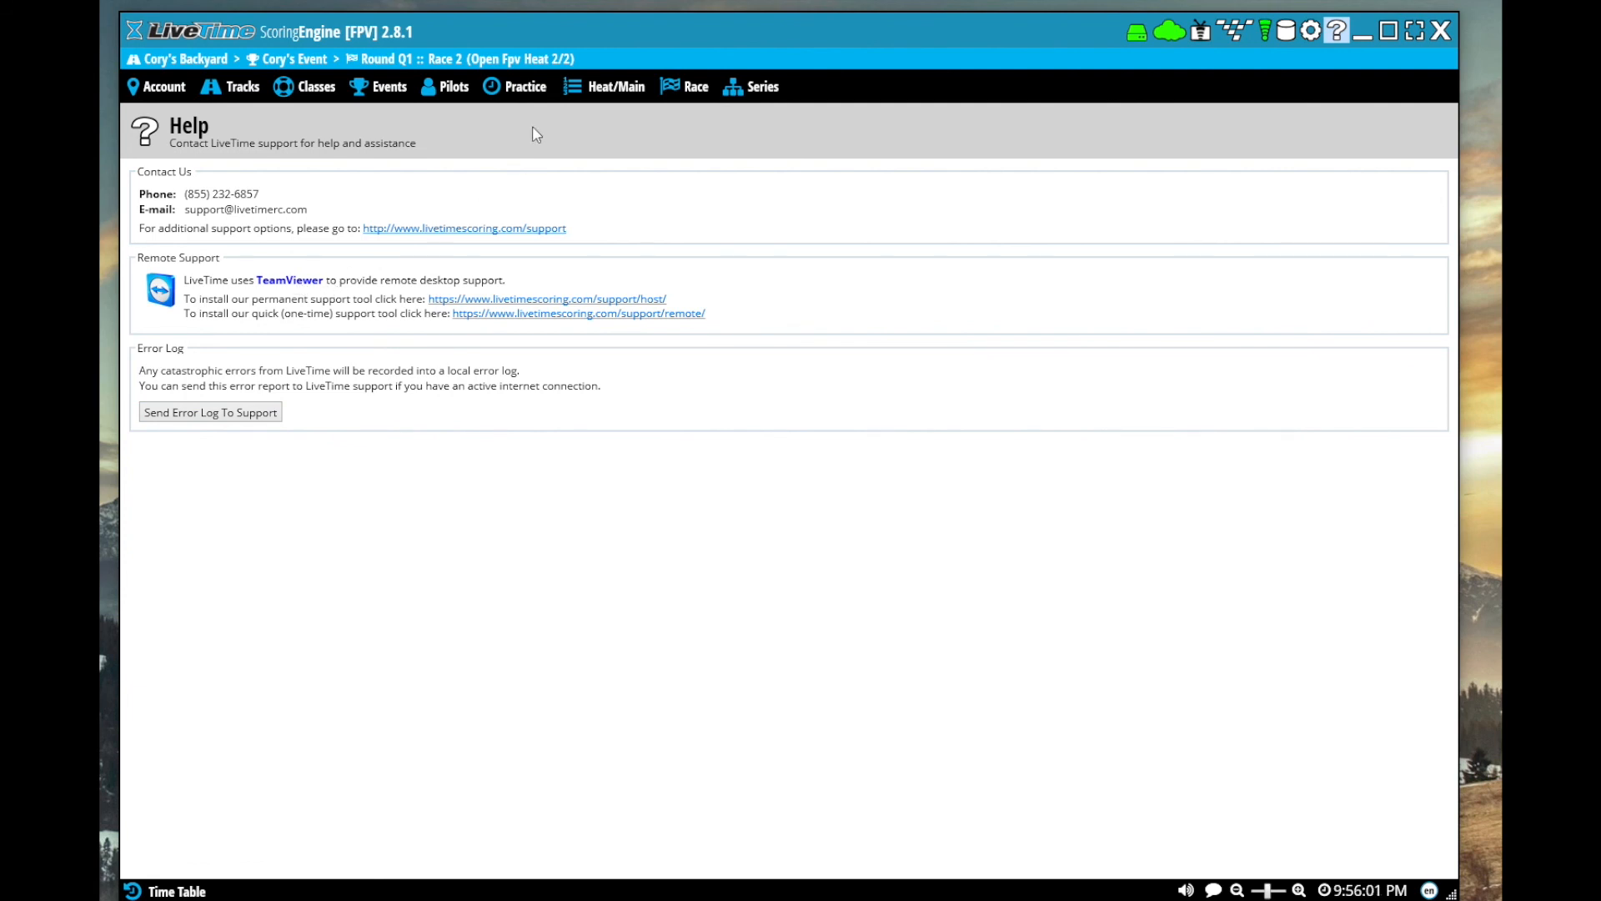
left_click(681, 88)
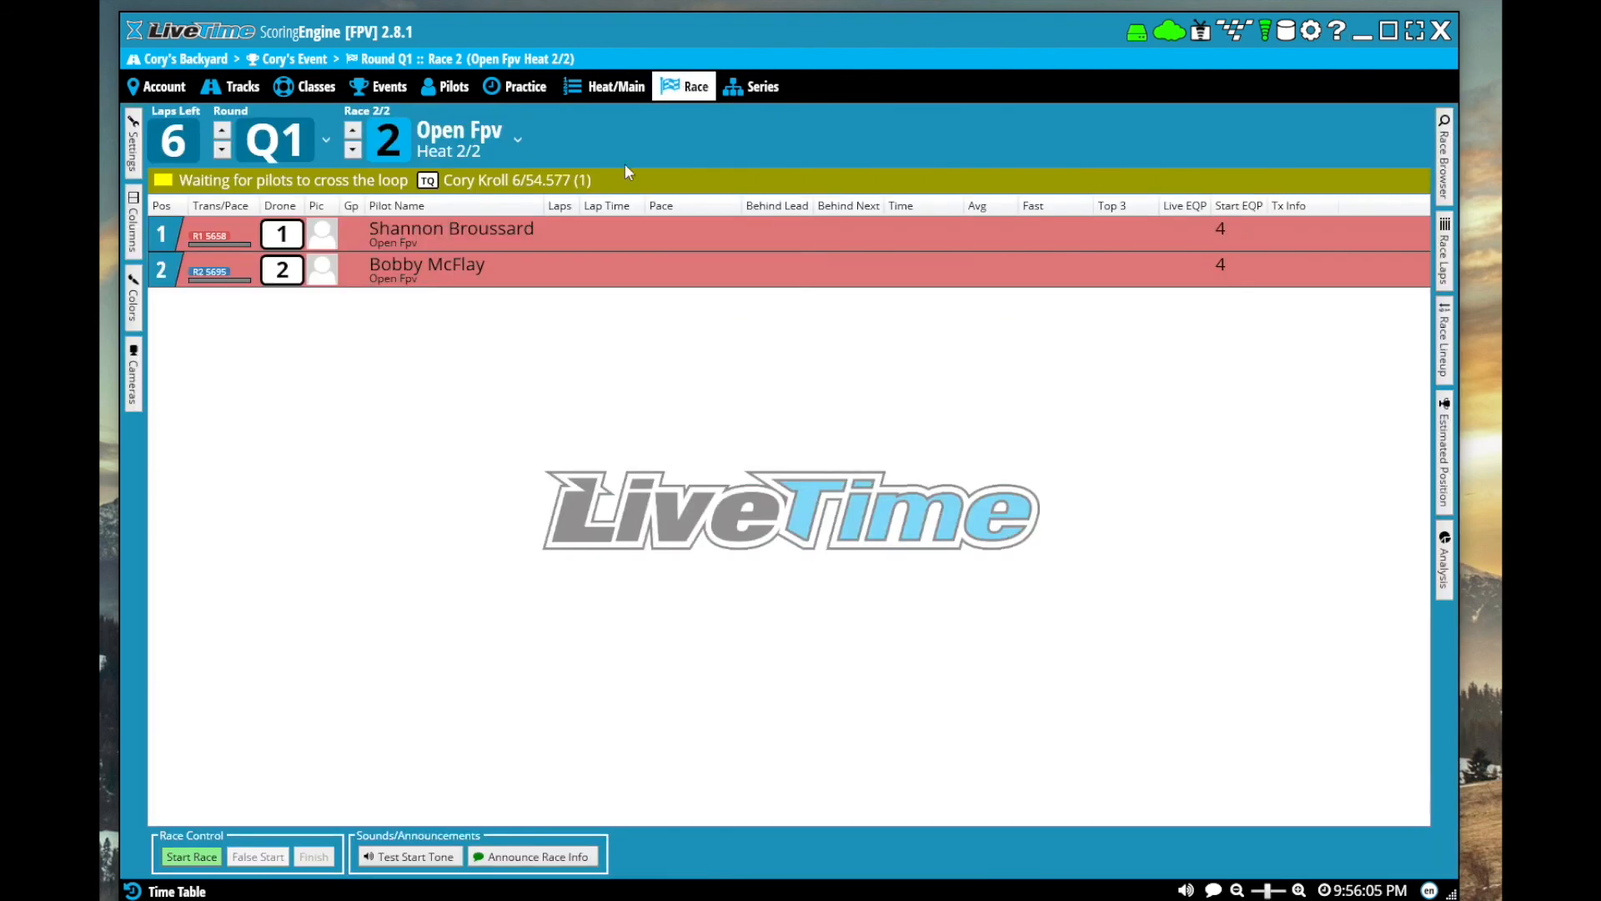